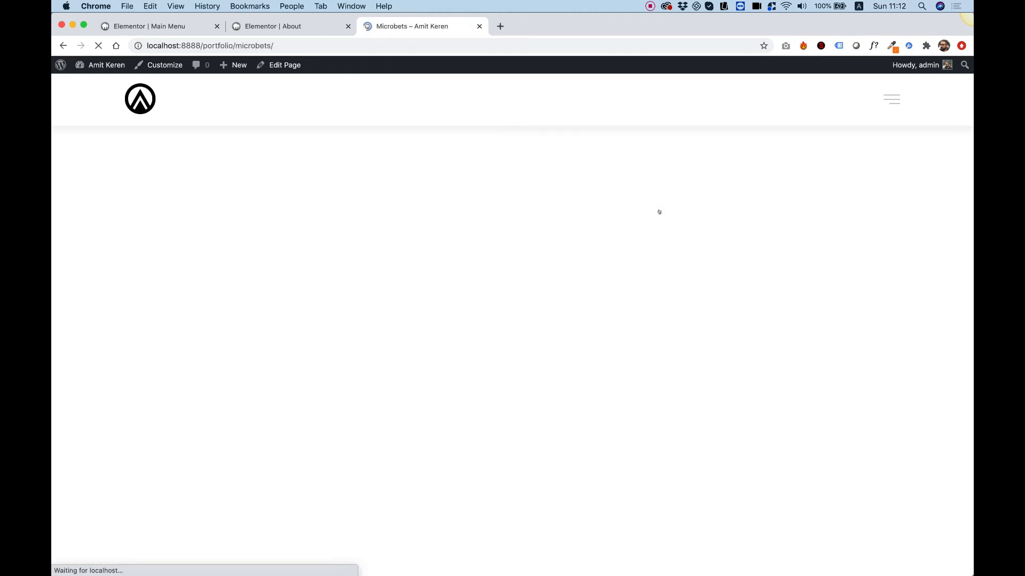
Step: Review the finished portfolio site, including the Microbets project page, the full-screen menu, the About page and the homepage
scroll(659, 212, "down", 15)
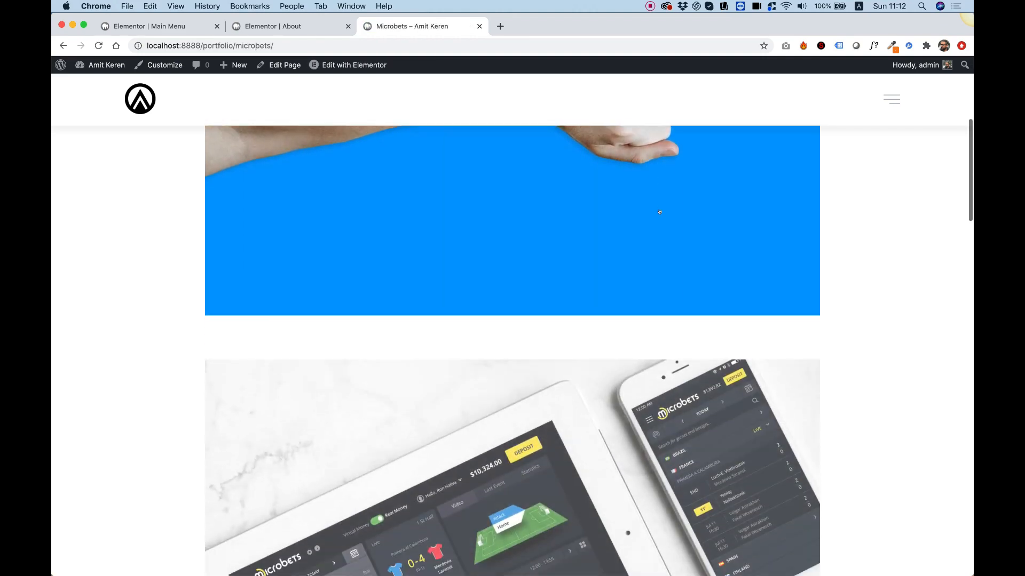
scroll(659, 212, "down", 6)
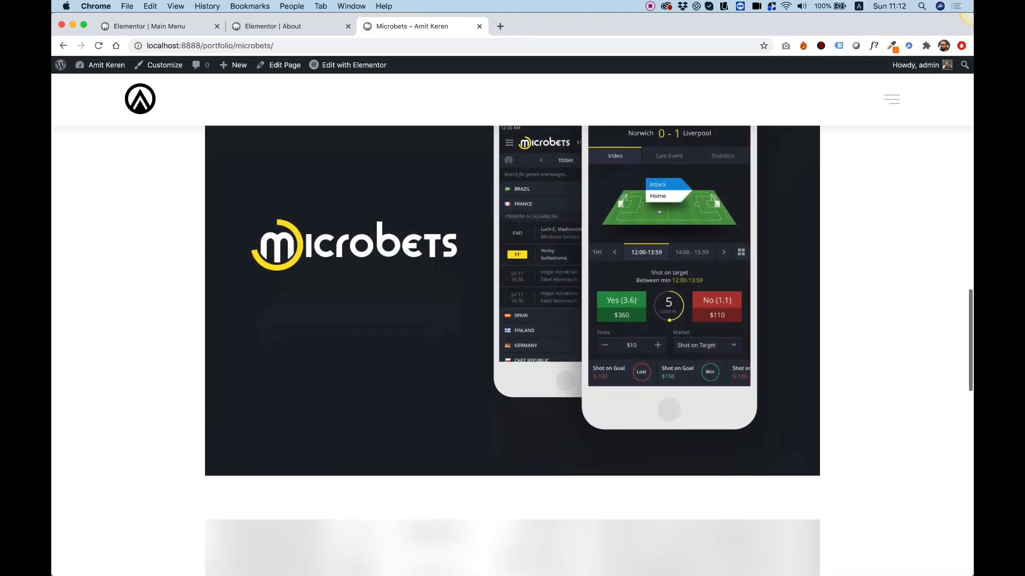
left_click(891, 99)
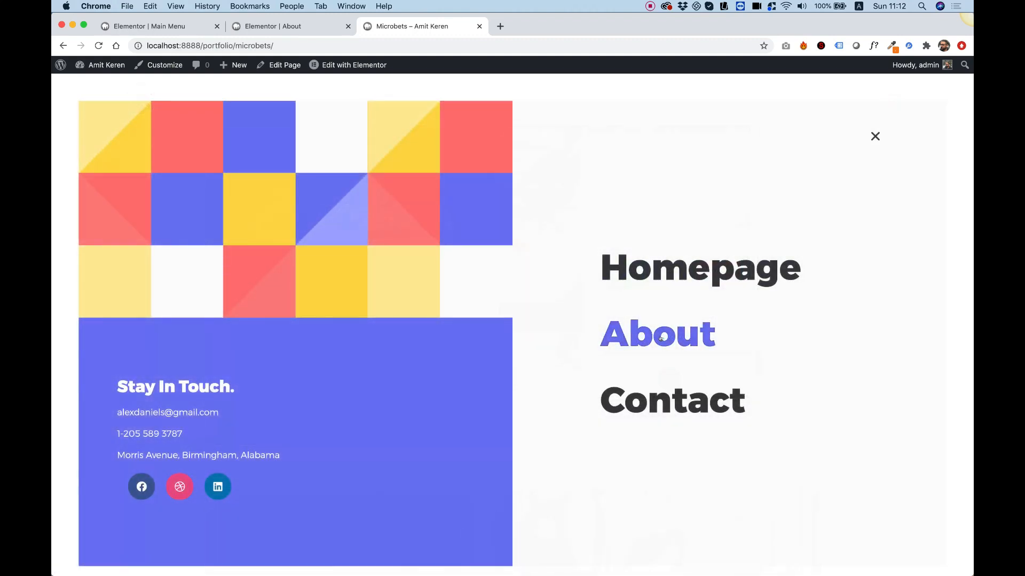
left_click(691, 333)
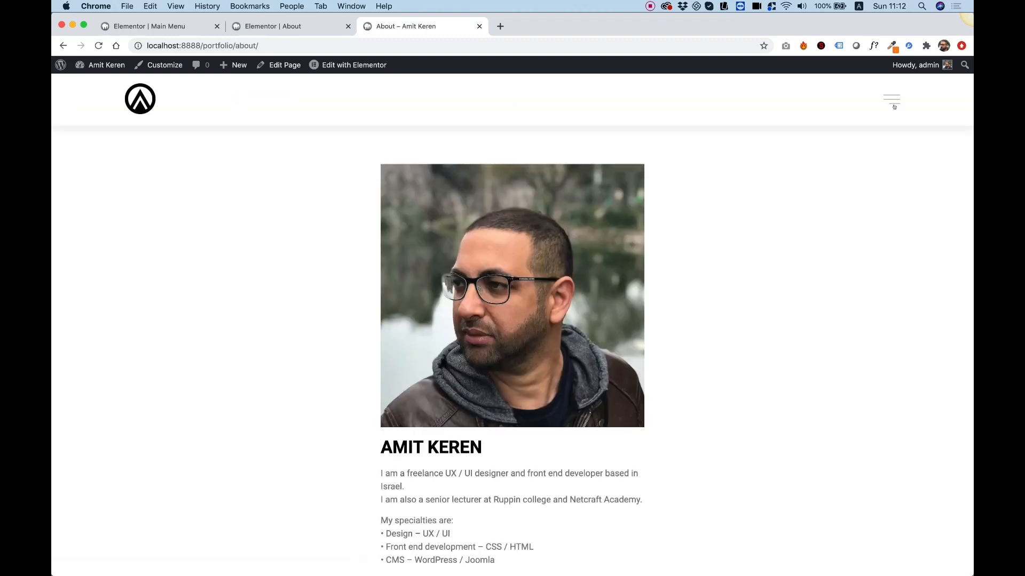
left_click(894, 104)
left_click(672, 358)
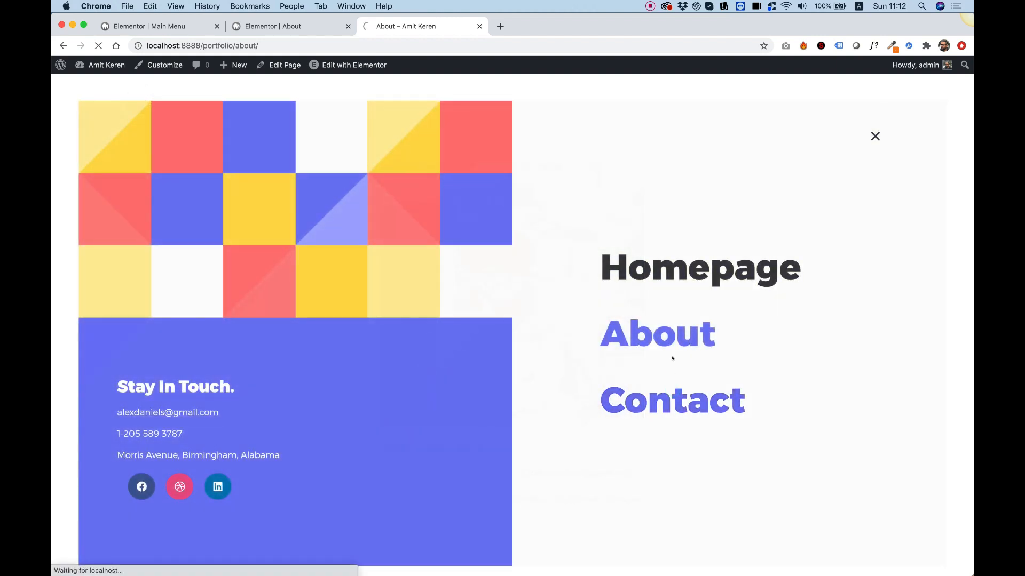
left_click(141, 101)
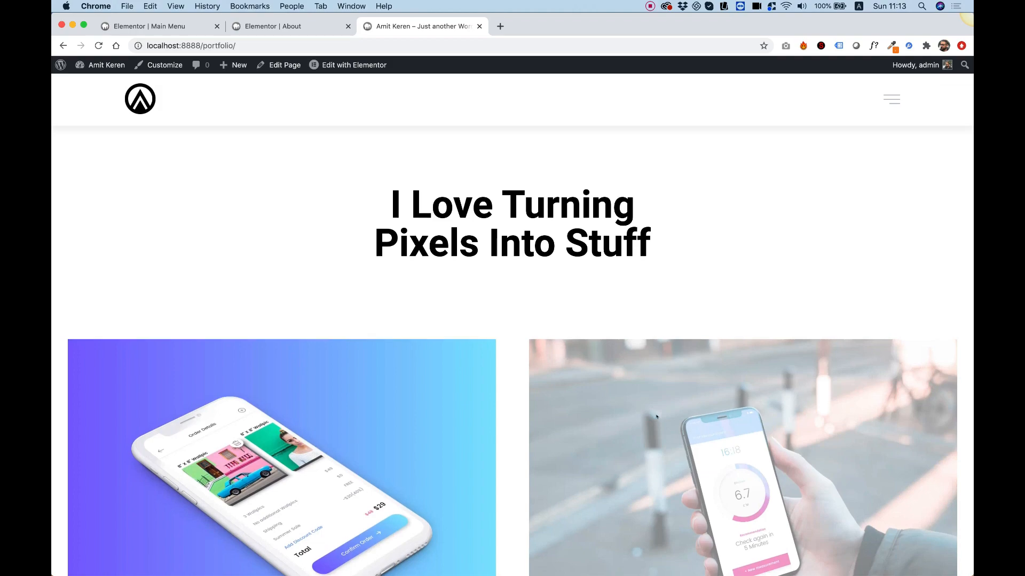
scroll(659, 419, "down", 10)
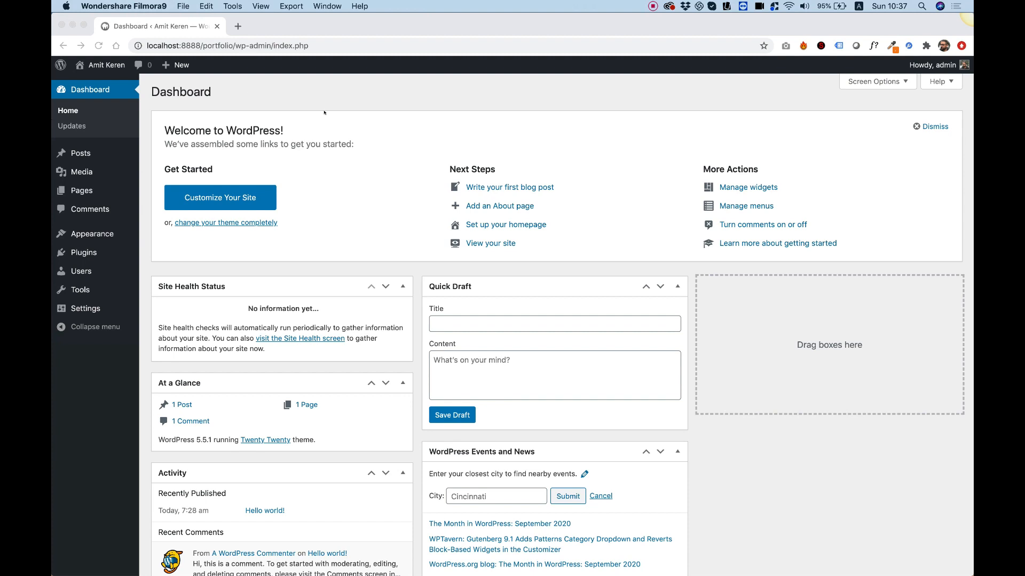
Step: Find the Hello Elementor theme by searching the theme directory for "hello", and install and activate it
left_click(281, 94)
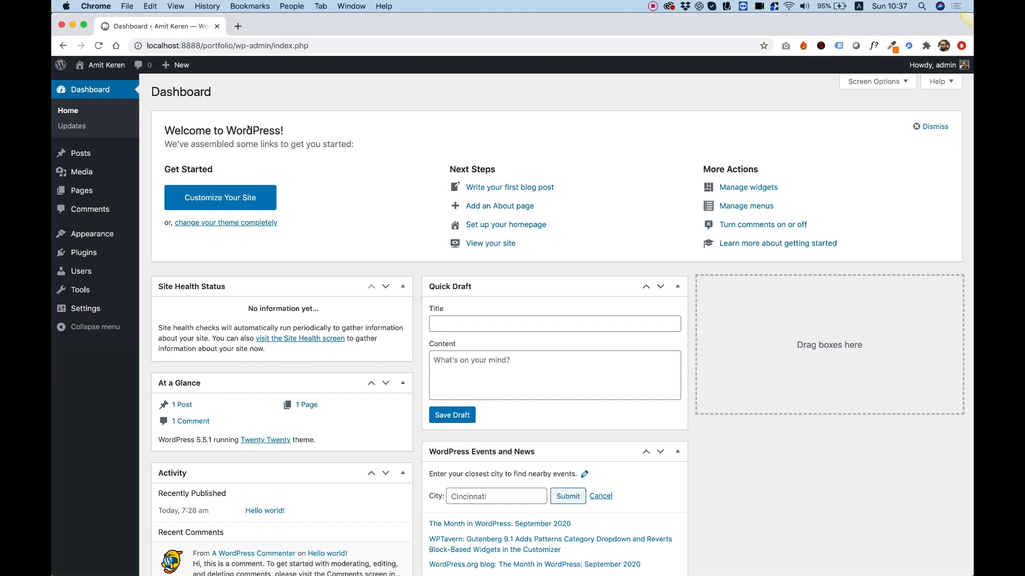
mouse_move(94, 234)
left_click(161, 237)
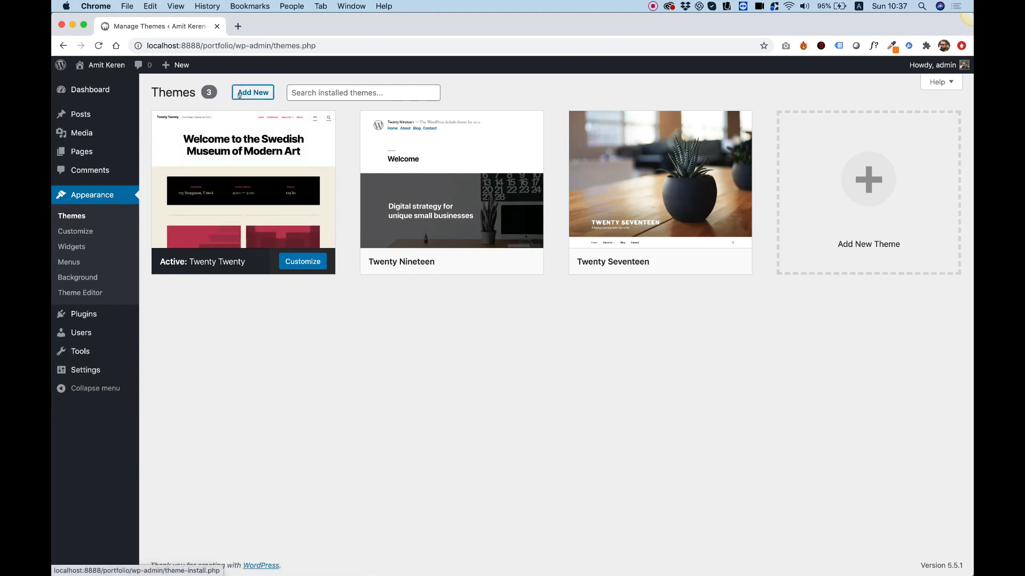
left_click(239, 95)
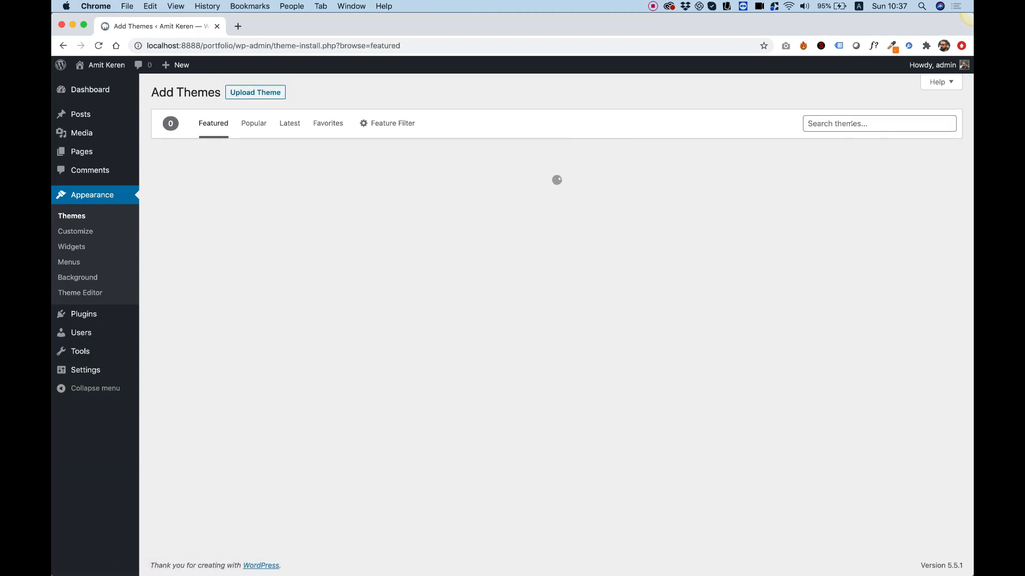
left_click(845, 123)
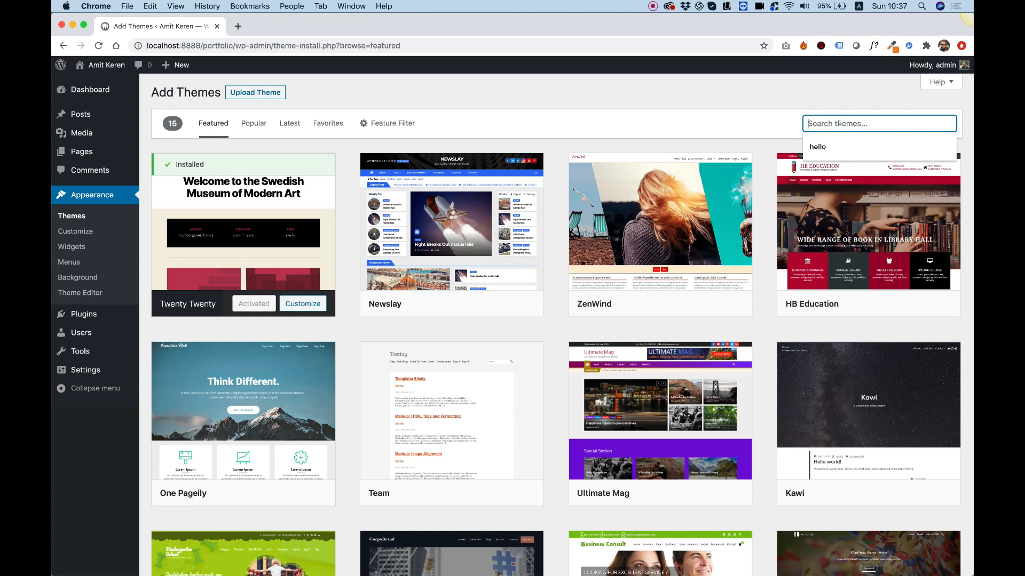
type("hello")
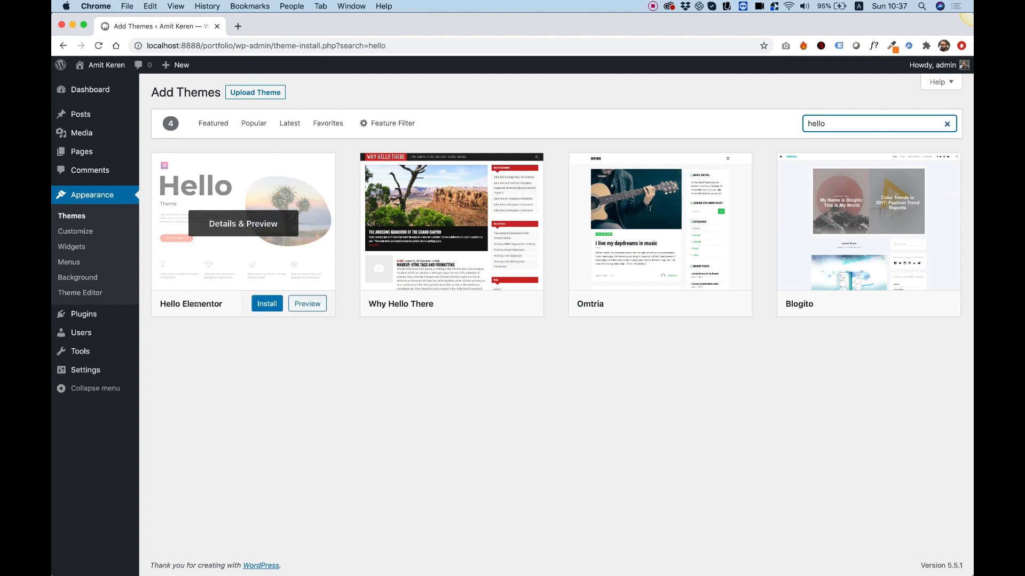
left_click(266, 303)
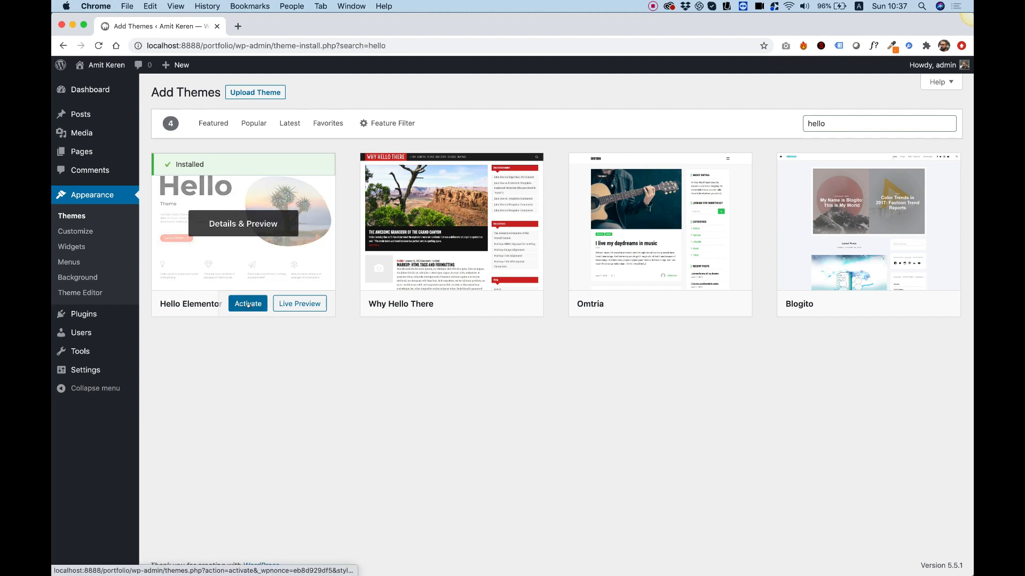
left_click(248, 303)
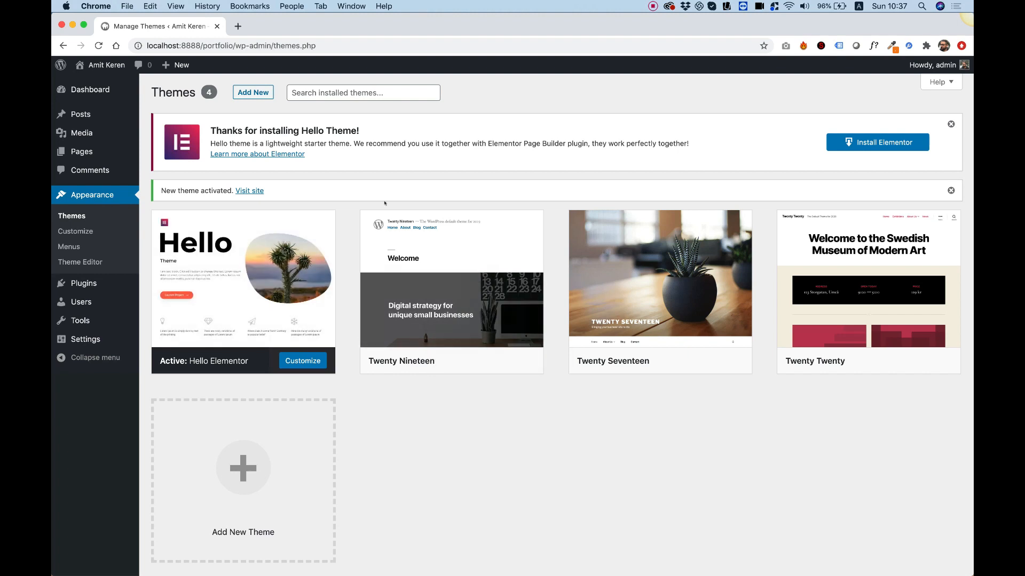
Step: Install the recommended Elementor page builder plugin for the Hello theme and activate it
mouse_move(79, 283)
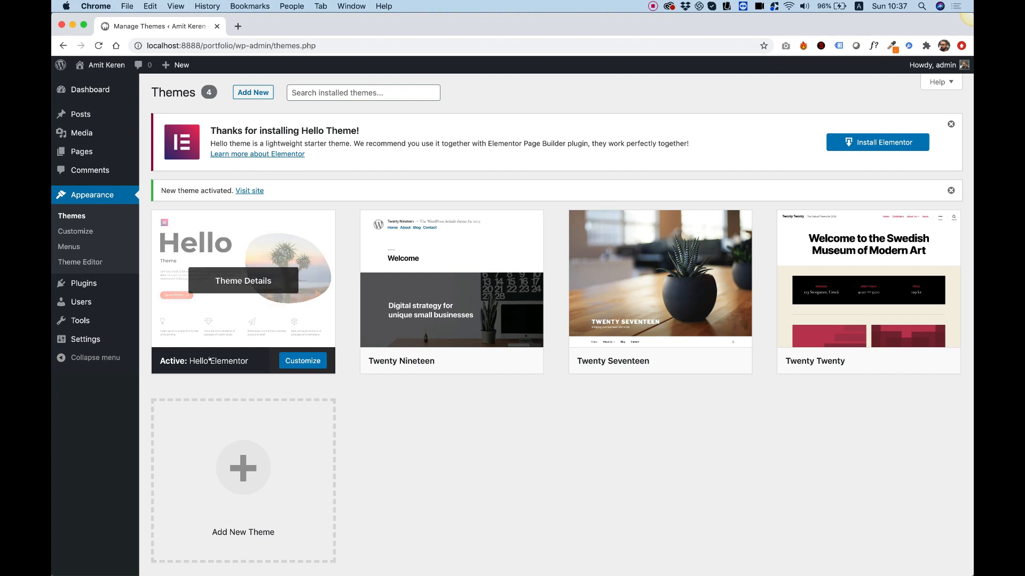
left_click(855, 143)
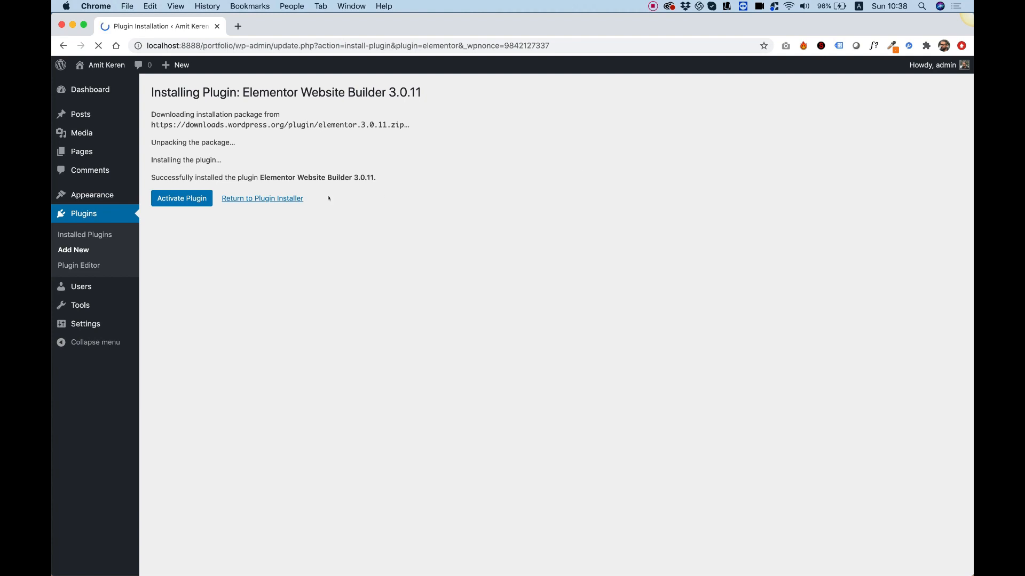
left_click(192, 191)
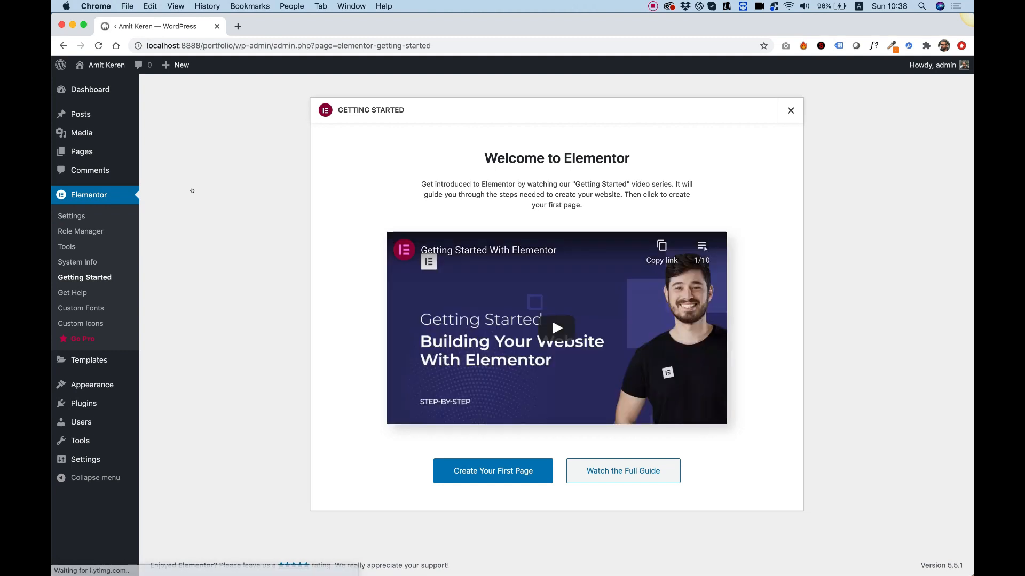
Step: Download the Elementor Pro plugin from the account page on elementor.com in a separate browser tab
left_click(238, 27)
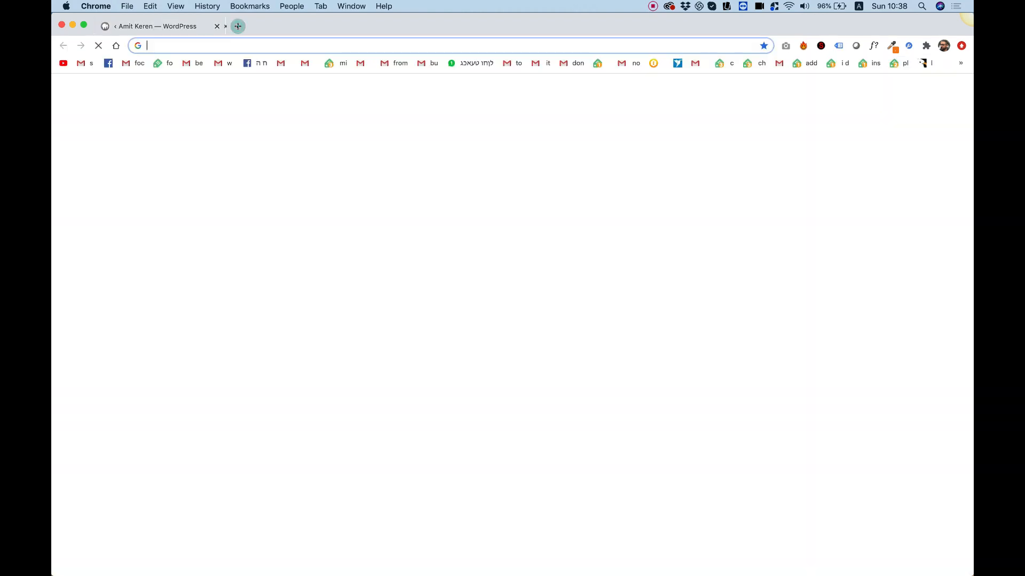
type("ele")
key("Return")
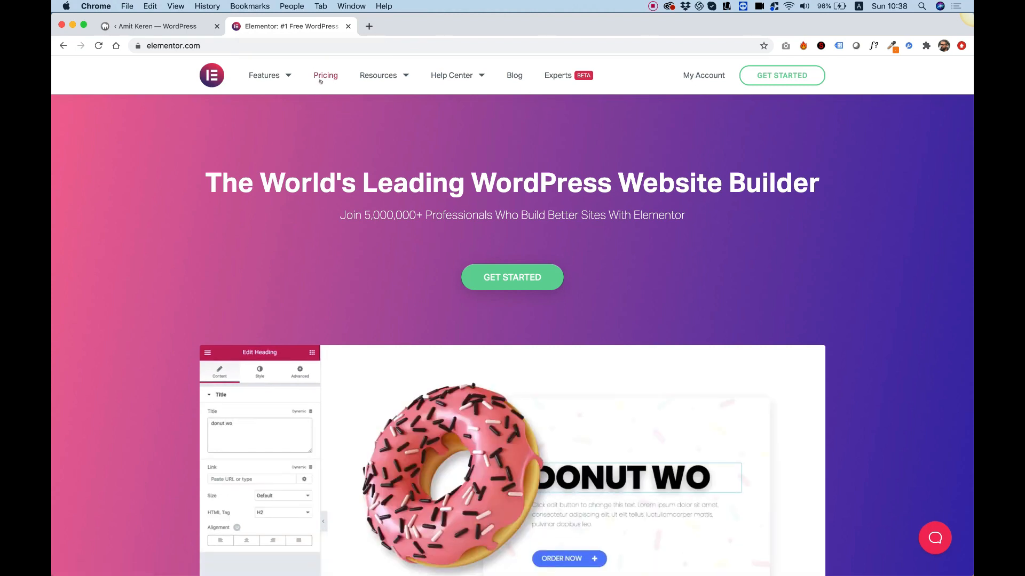
left_click(698, 76)
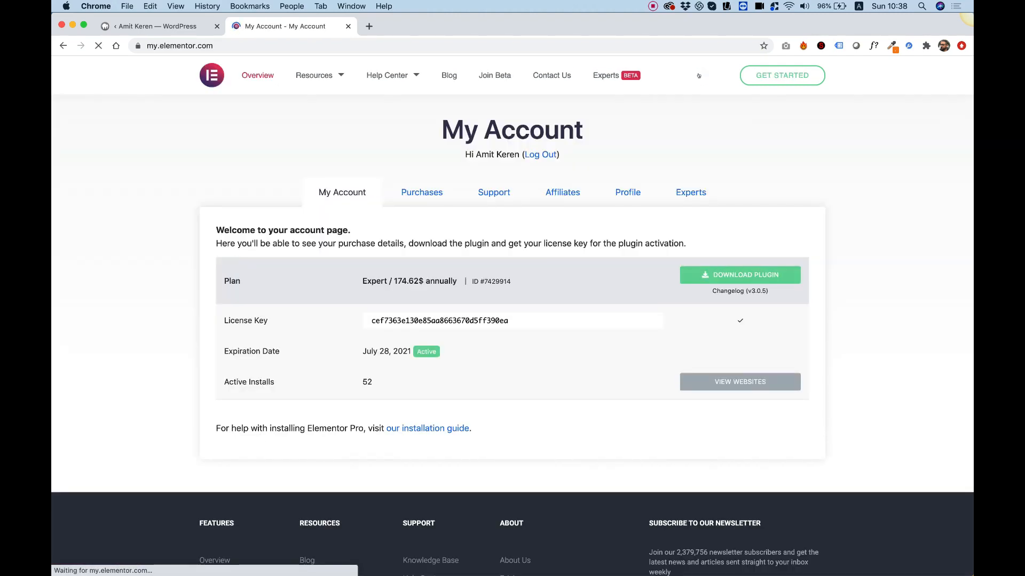
left_click(700, 274)
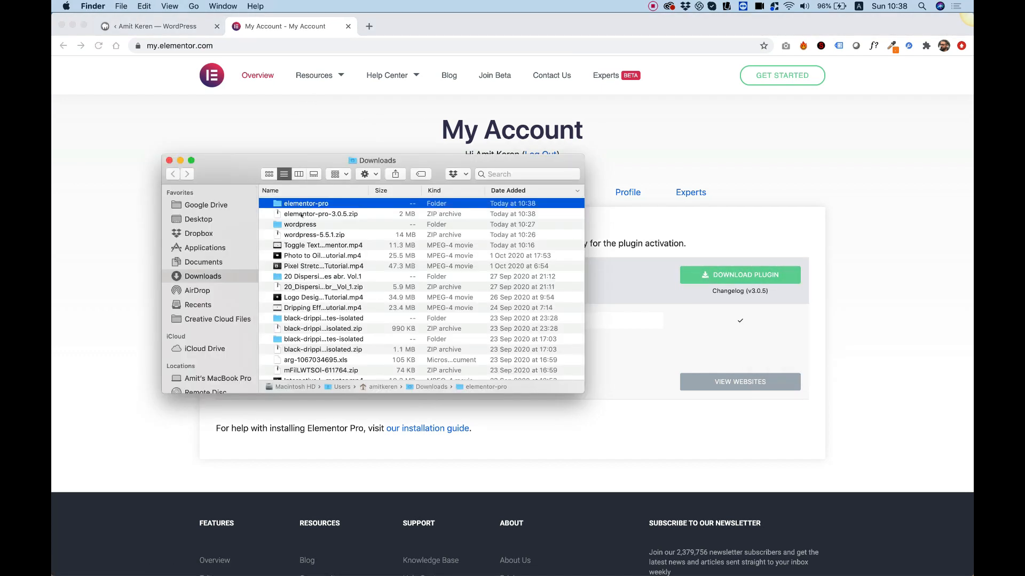
Step: Copy elementor-pro-3.0.5.zip from the Downloads folder to the Desktop in Finder
left_click(314, 215)
key("super+c")
left_click(212, 218)
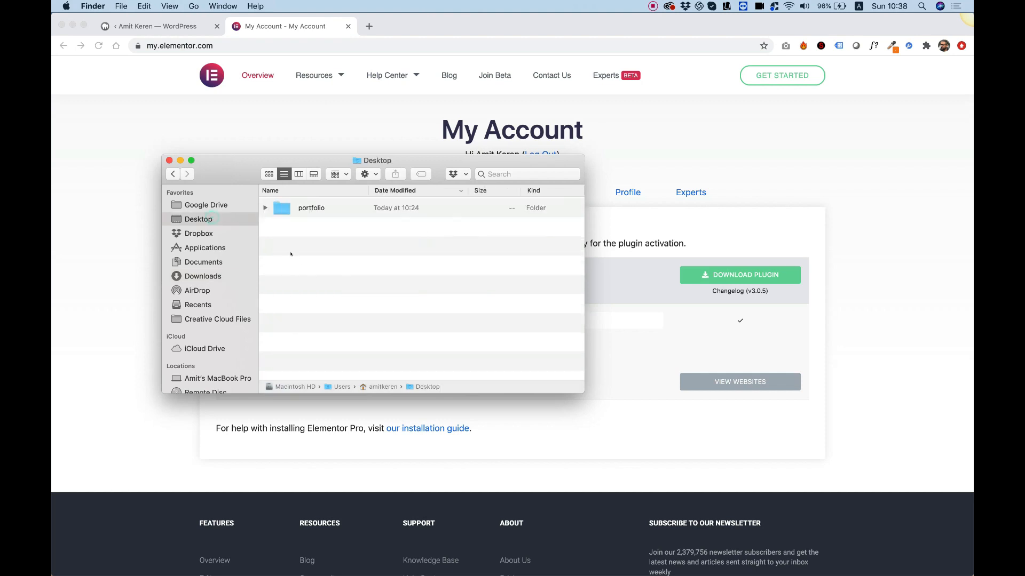
left_click(301, 261)
key("super+v")
Step: Return to the WordPress admin and install the Elementor Pro plugin from the uploaded elementor-pro-3.0.5.zip, and activate it
left_click(158, 26)
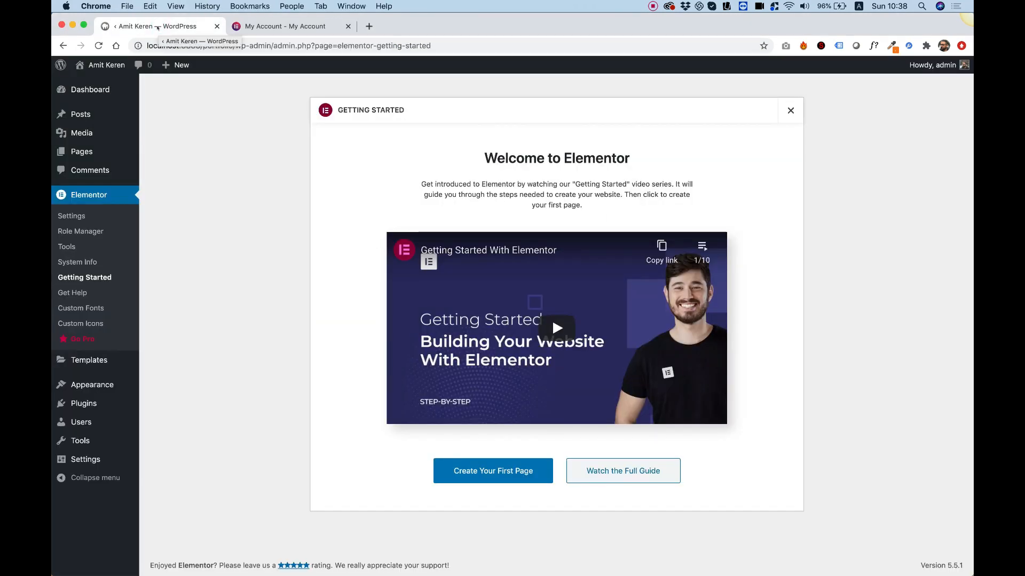
left_click(88, 404)
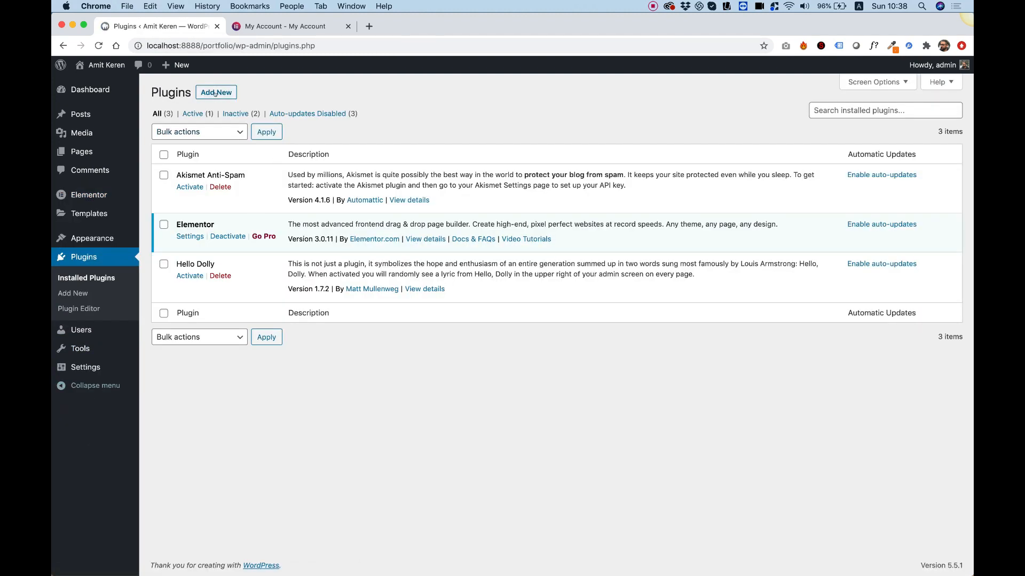
left_click(215, 93)
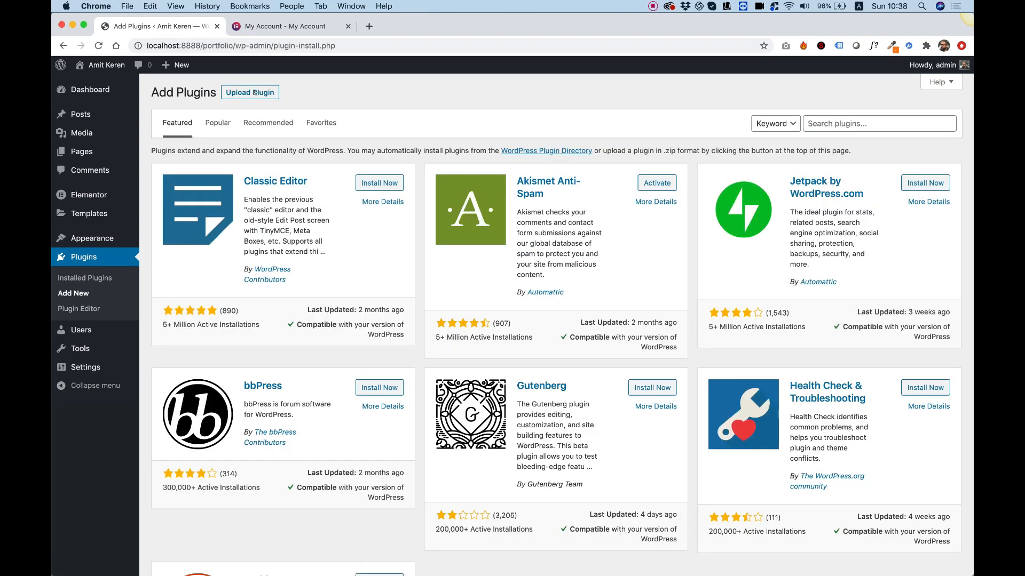
left_click(255, 93)
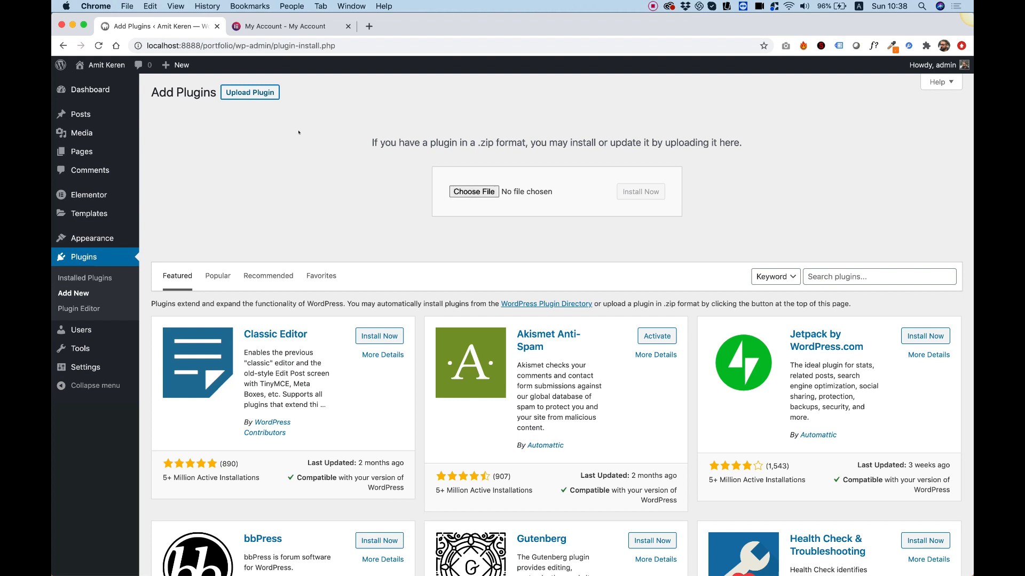
left_click(474, 192)
double_click(405, 83)
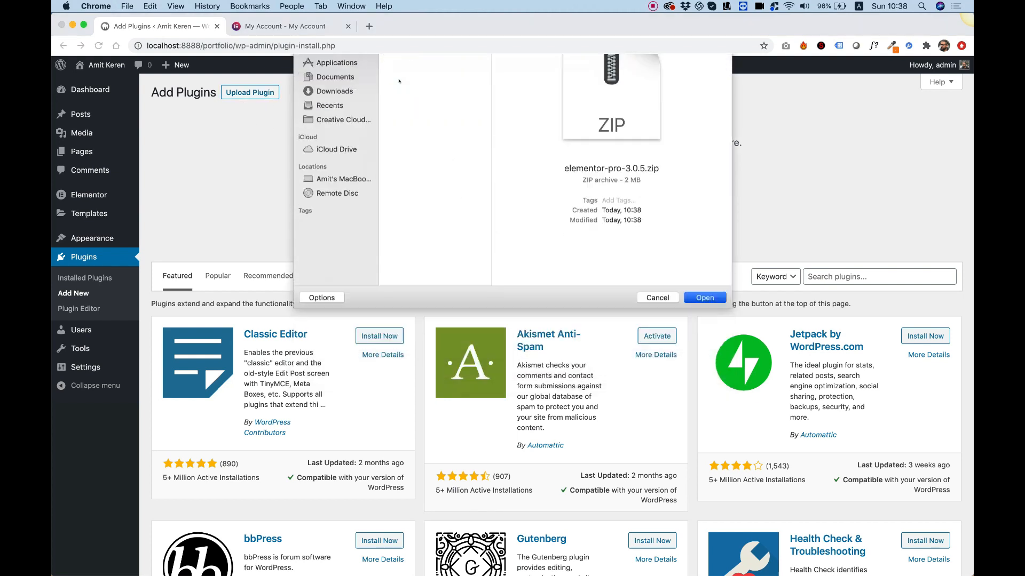
left_click(639, 191)
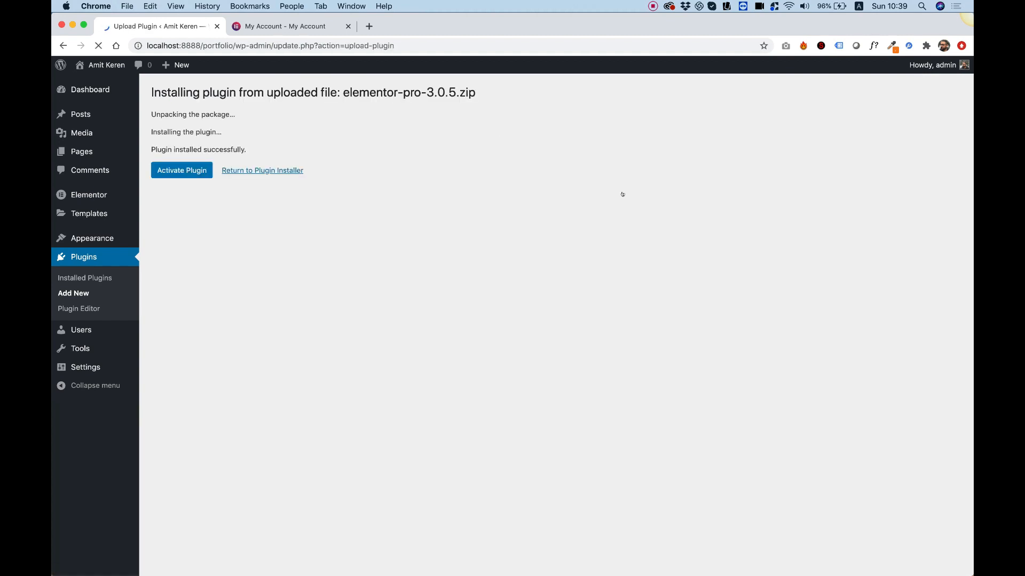
left_click(191, 171)
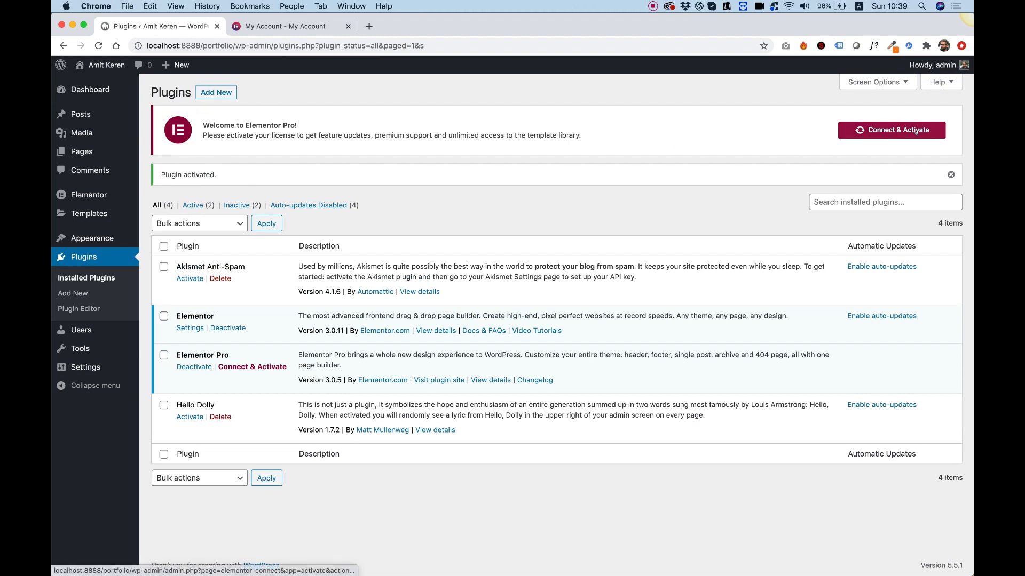
Step: Connect the site to the Elementor account to activate the Elementor Pro licence, and return to the installed plugins list
left_click(897, 130)
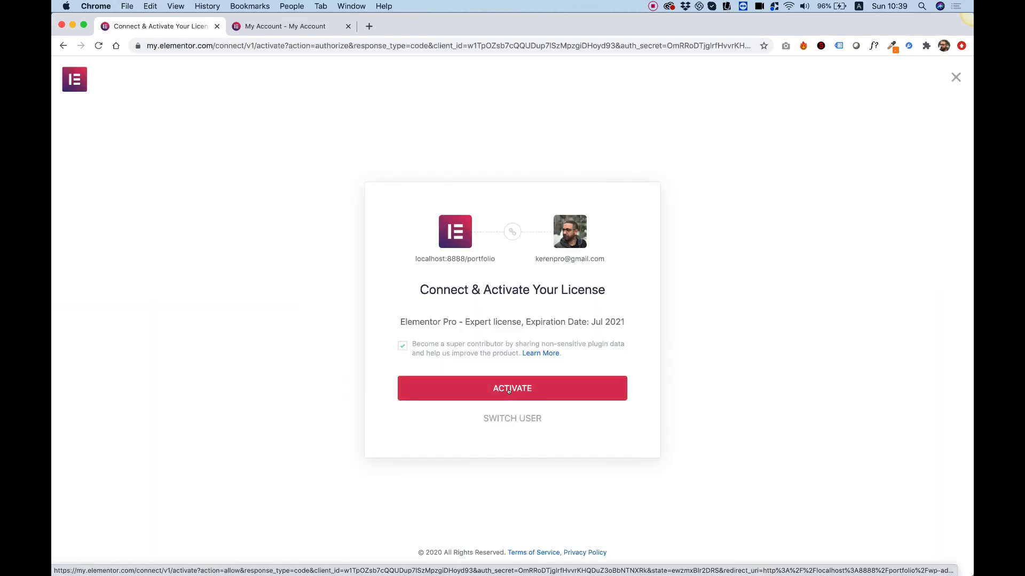
left_click(510, 390)
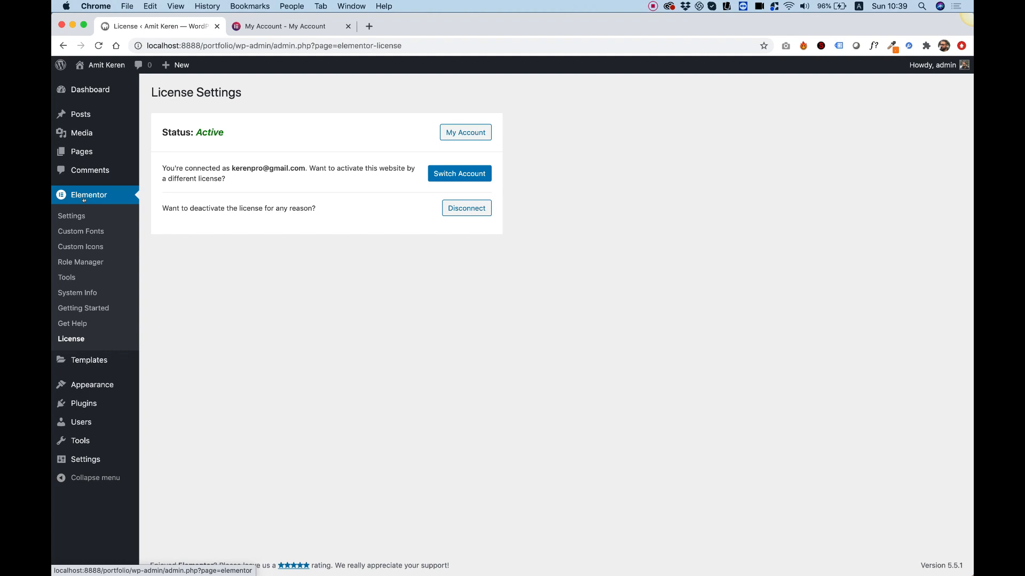
left_click(83, 403)
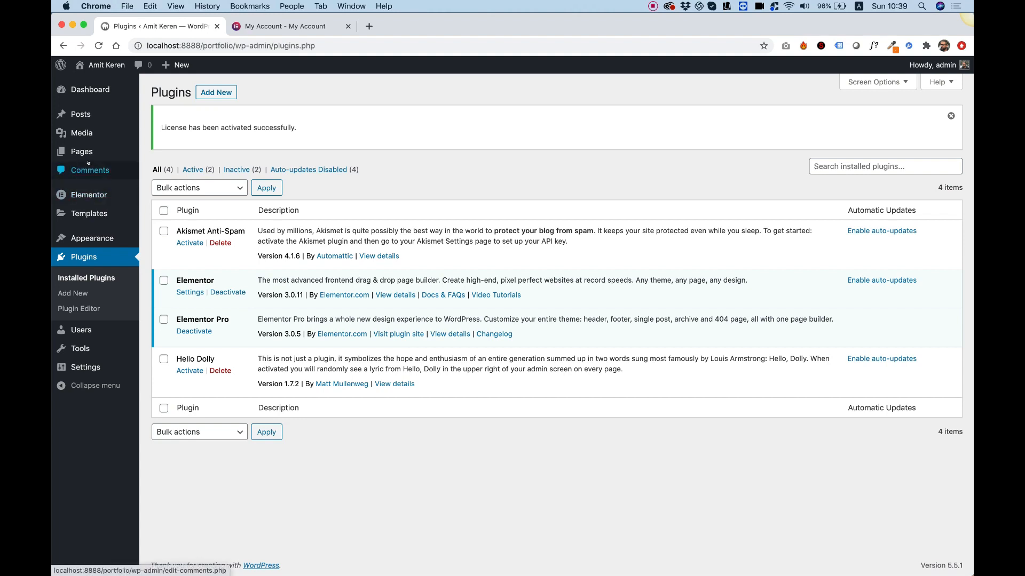
Step: Create a new page titled Homepage and open it for editing with Elementor
mouse_move(80, 155)
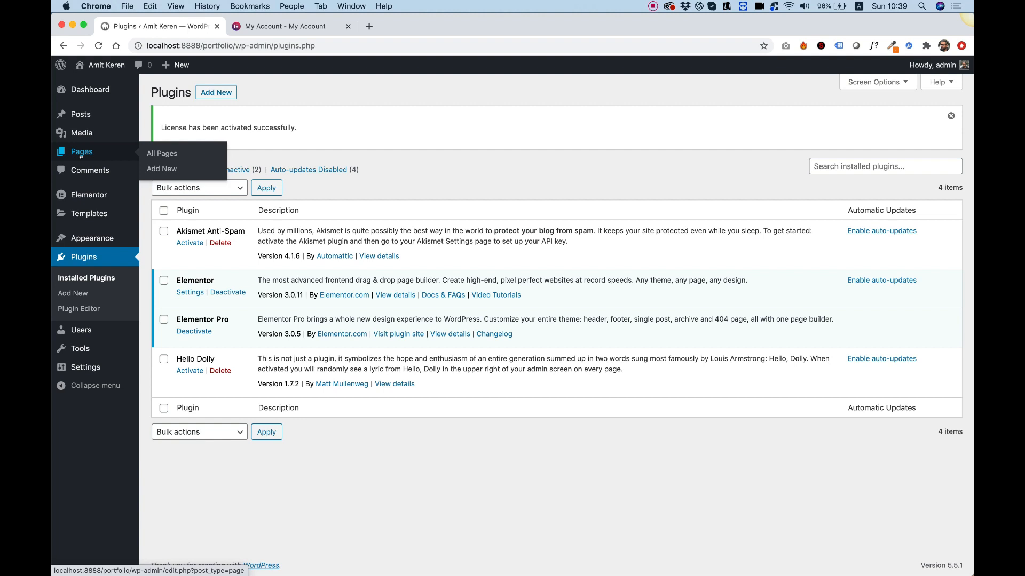
left_click(81, 155)
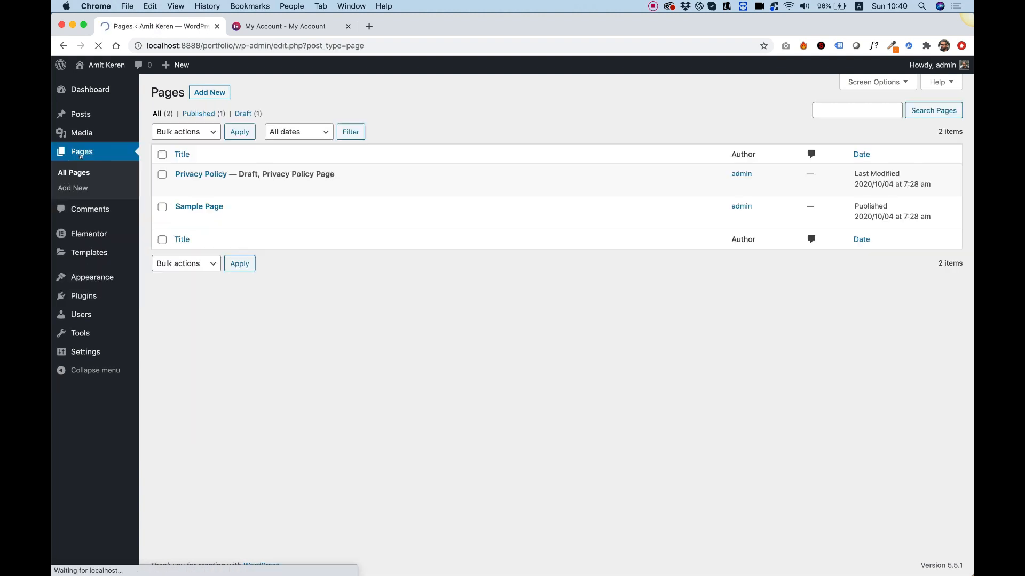
left_click(210, 94)
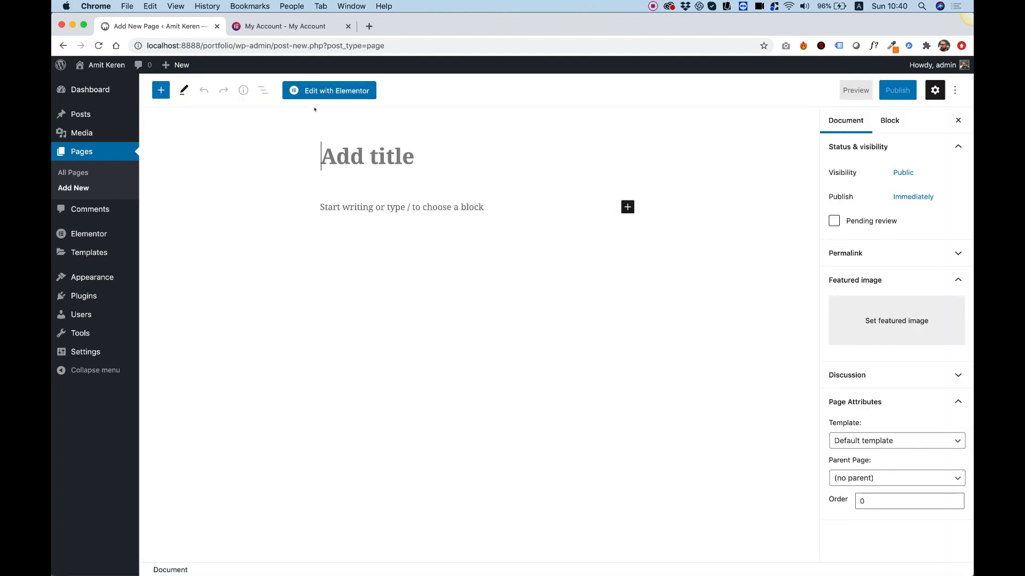
key("BackSpace")
type("Homepage")
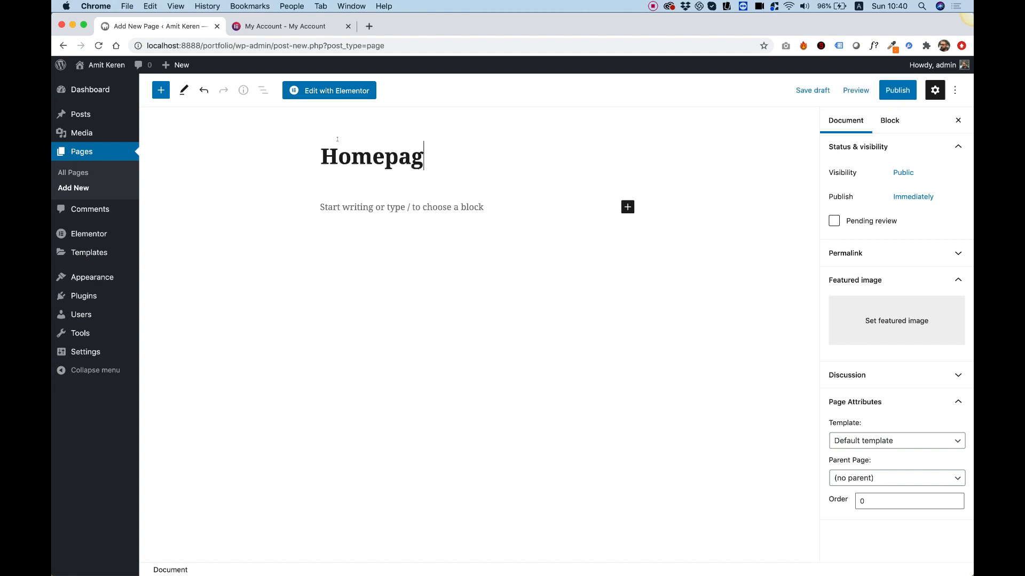
left_click(332, 91)
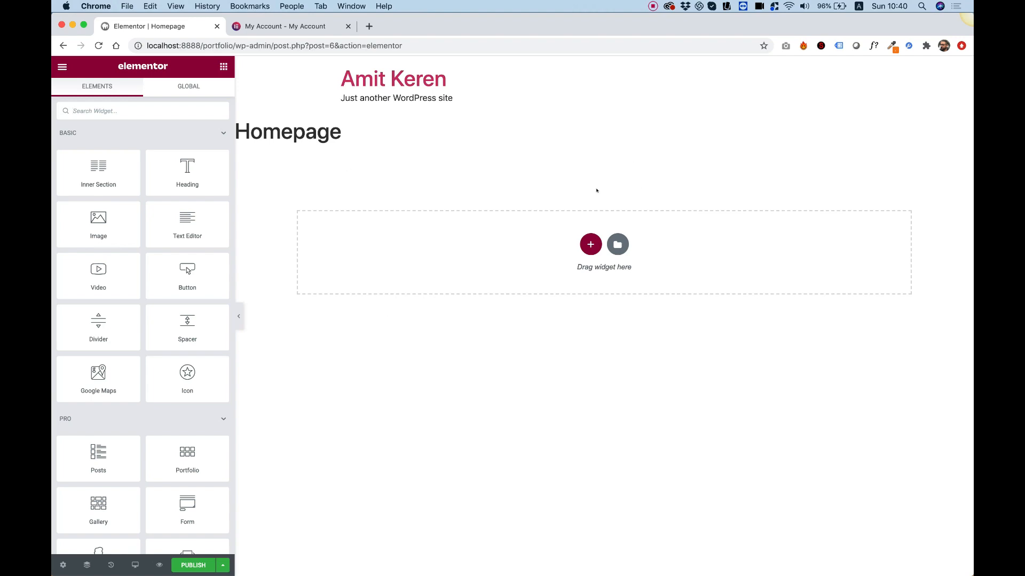
Step: Set the Homepage layout to Elementor Full Width, publish the page and reload the editor
left_click(62, 566)
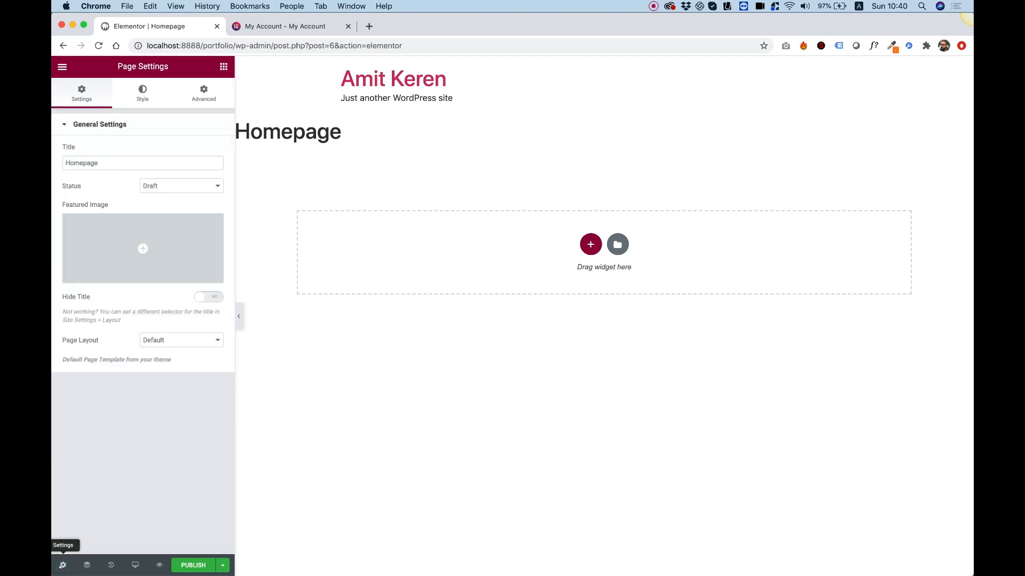
left_click(180, 346)
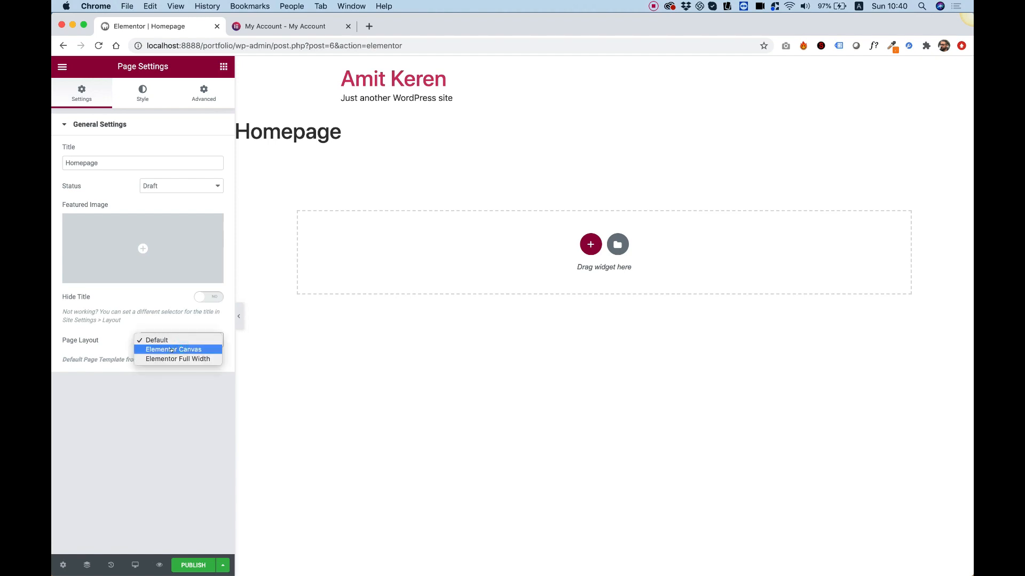
left_click(150, 359)
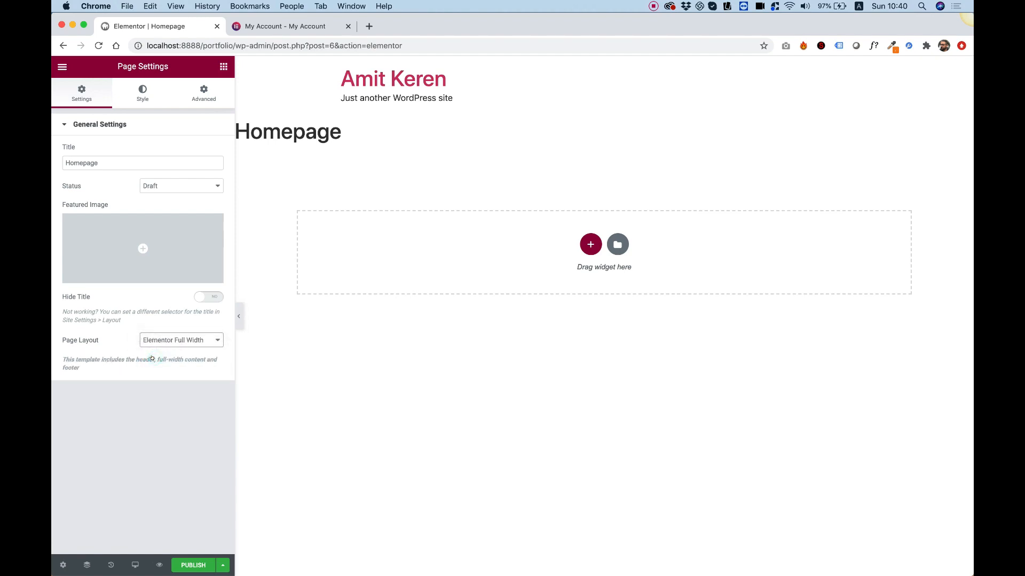
left_click(194, 564)
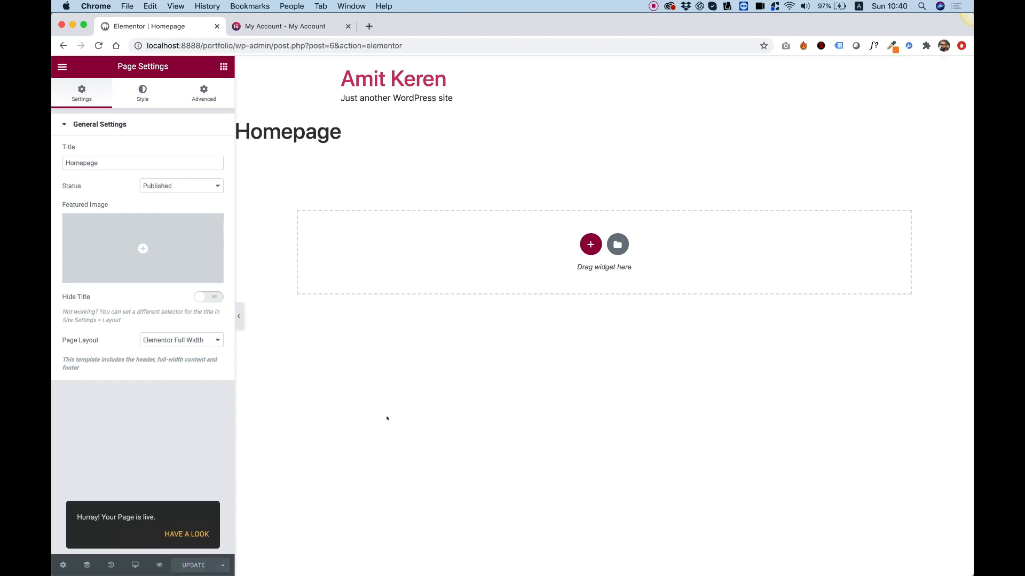
left_click(100, 47)
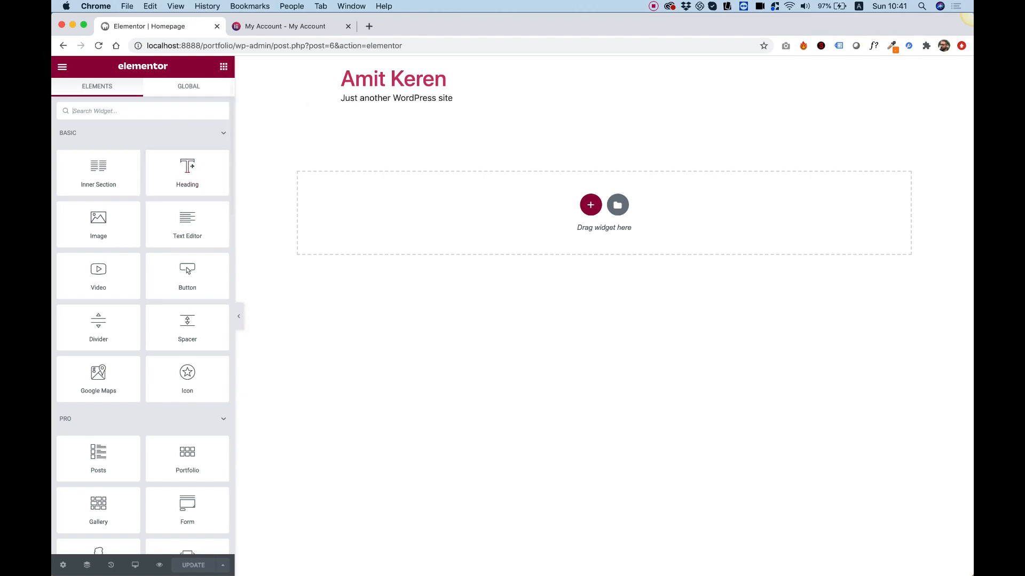
Step: Add a Heading widget to the page with the centred text "I Love Turning Pixels Into Stuff"
left_click_drag(187, 172, 546, 210)
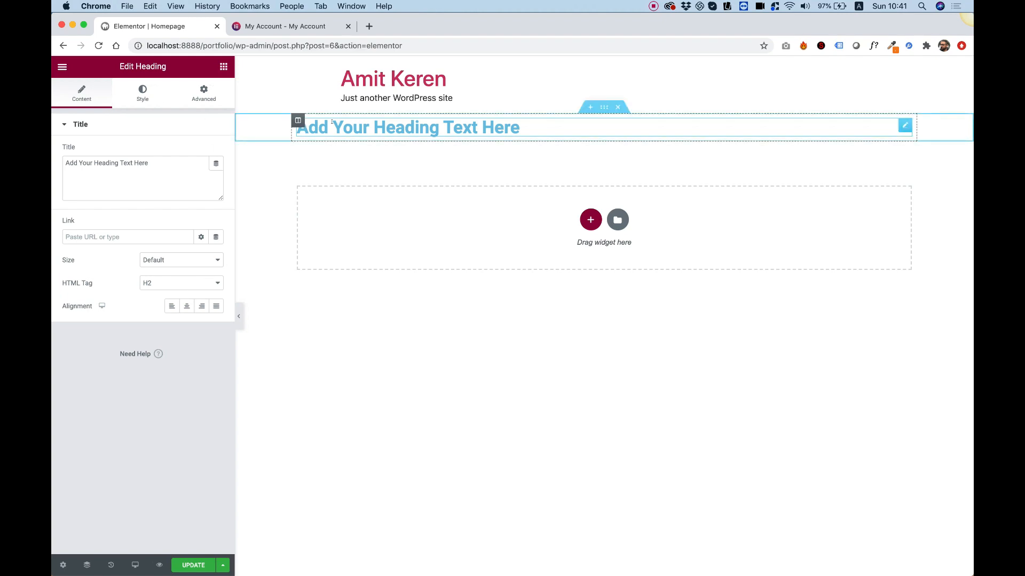
triple_click(123, 170)
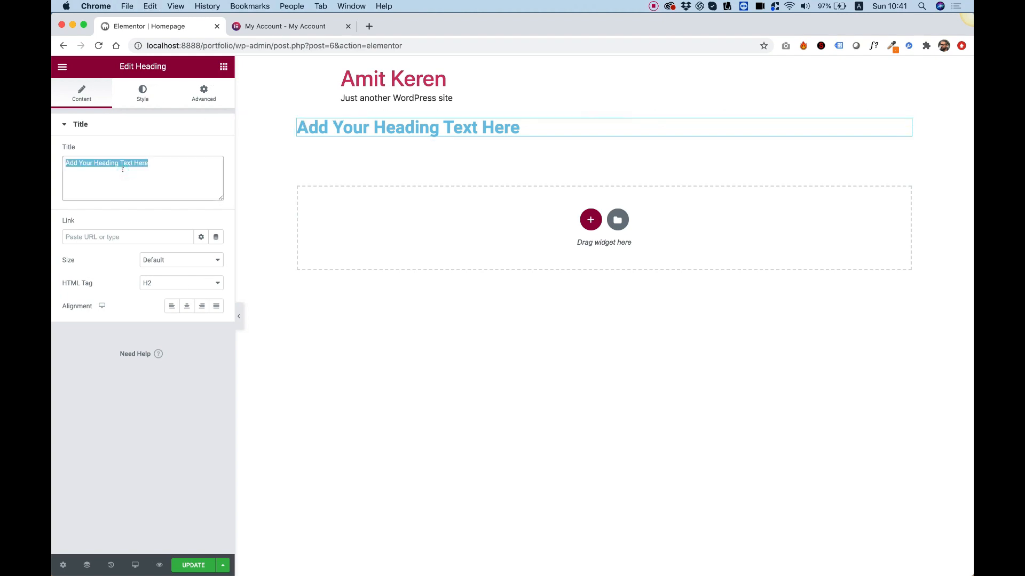
type("I Lo")
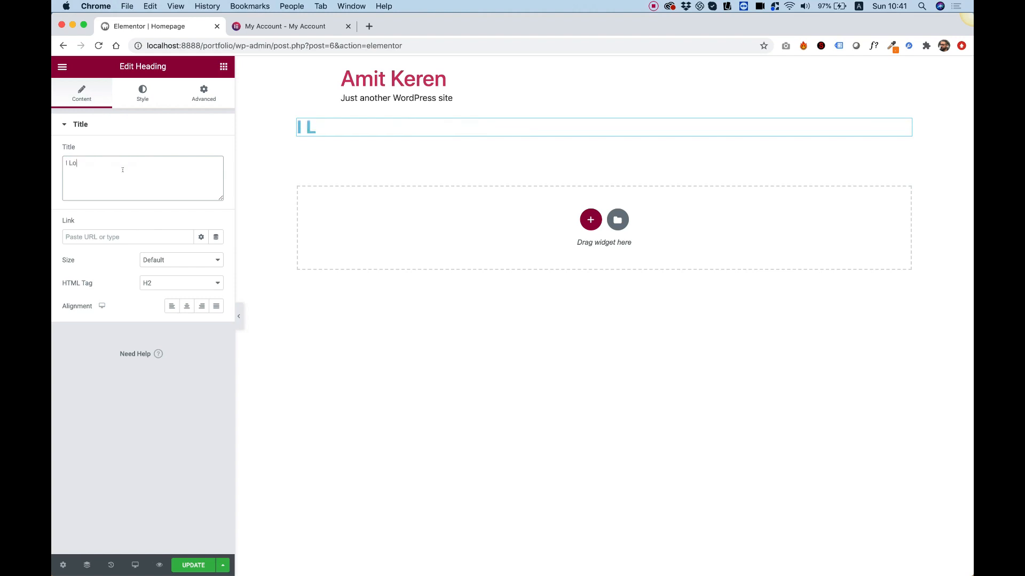
type("ve Turning")
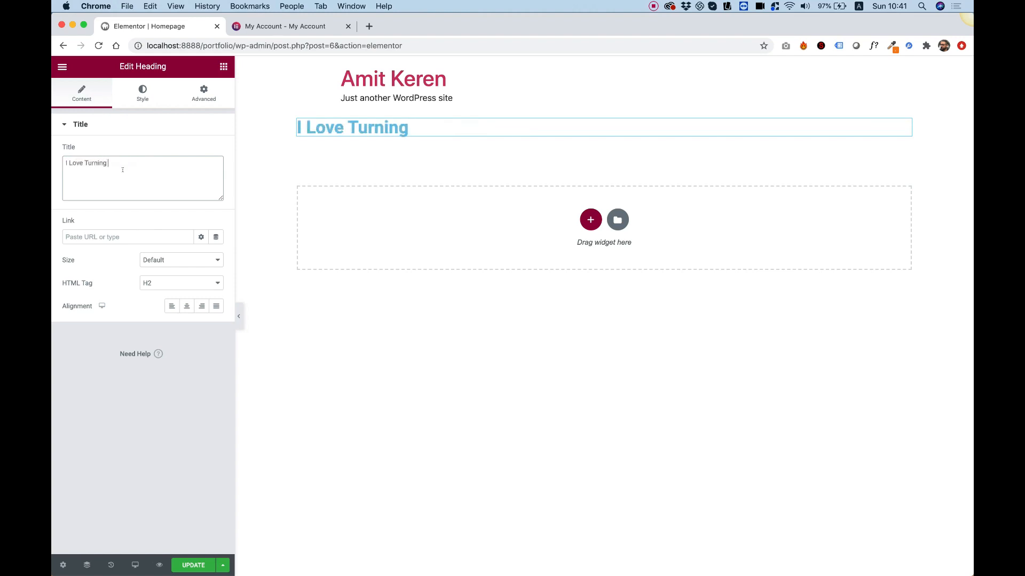
key("BackSpace")
key("BackSpace")
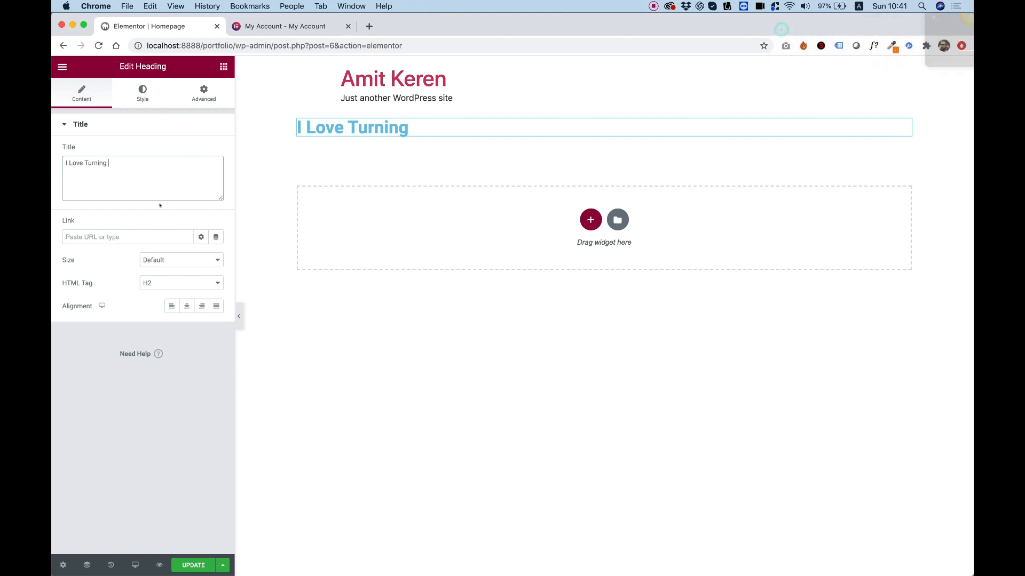
type("Pixe")
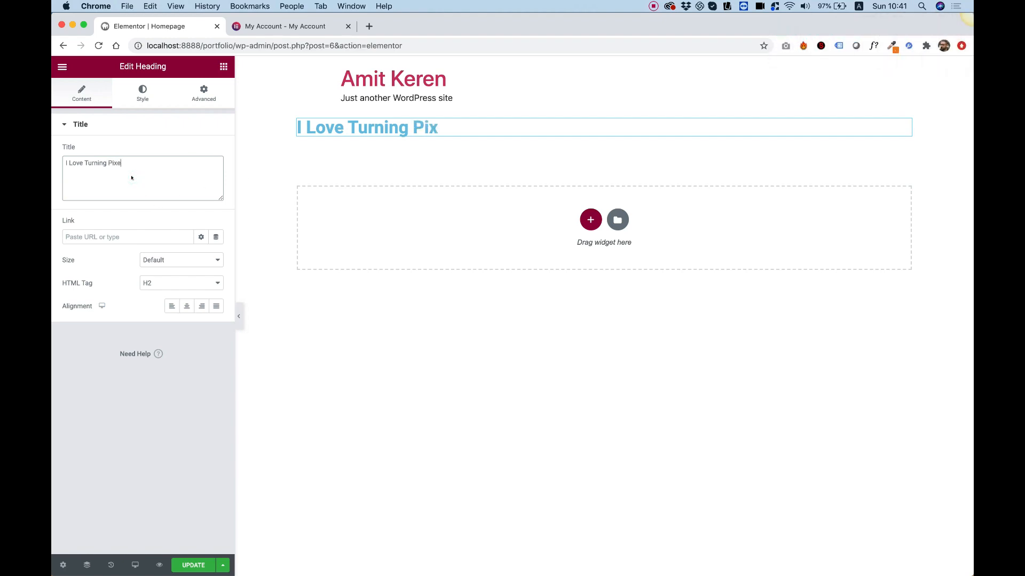
key("BackSpace")
type("els i")
key("BackSpace")
type("Into ")
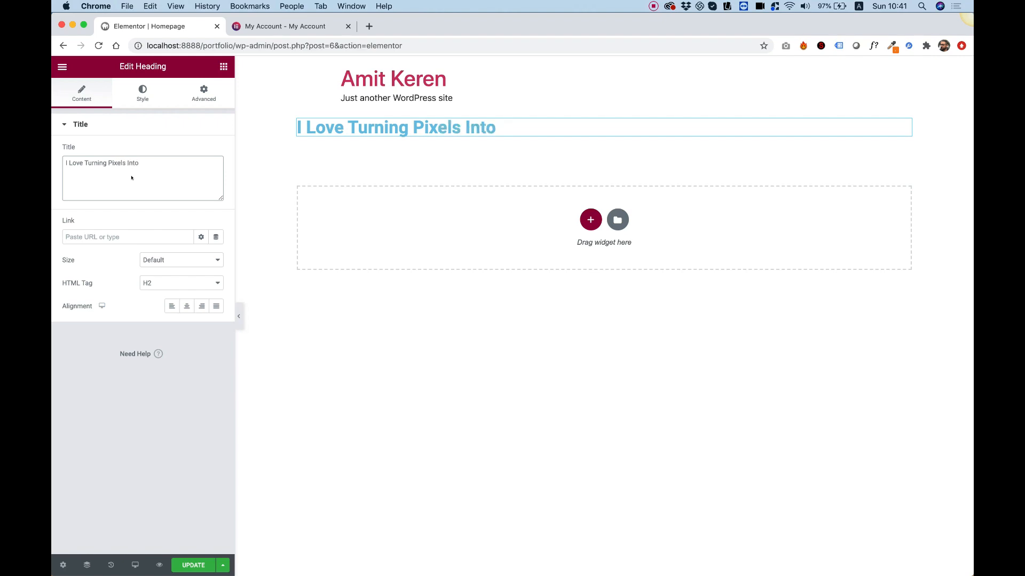
type("Stuff")
left_click(187, 307)
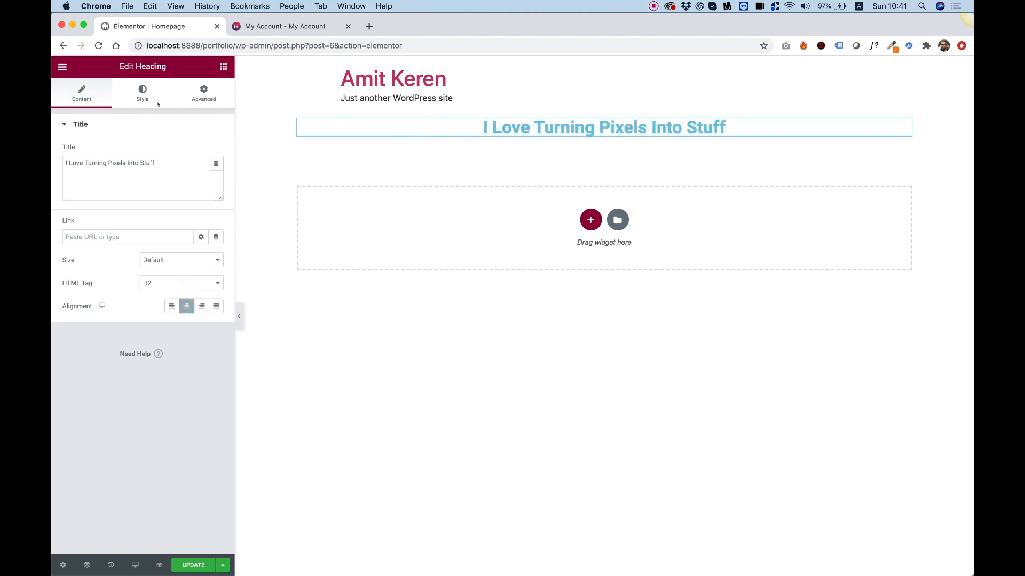
Step: Style the heading with the text colour #000000 and a font size of 70 px
left_click(136, 93)
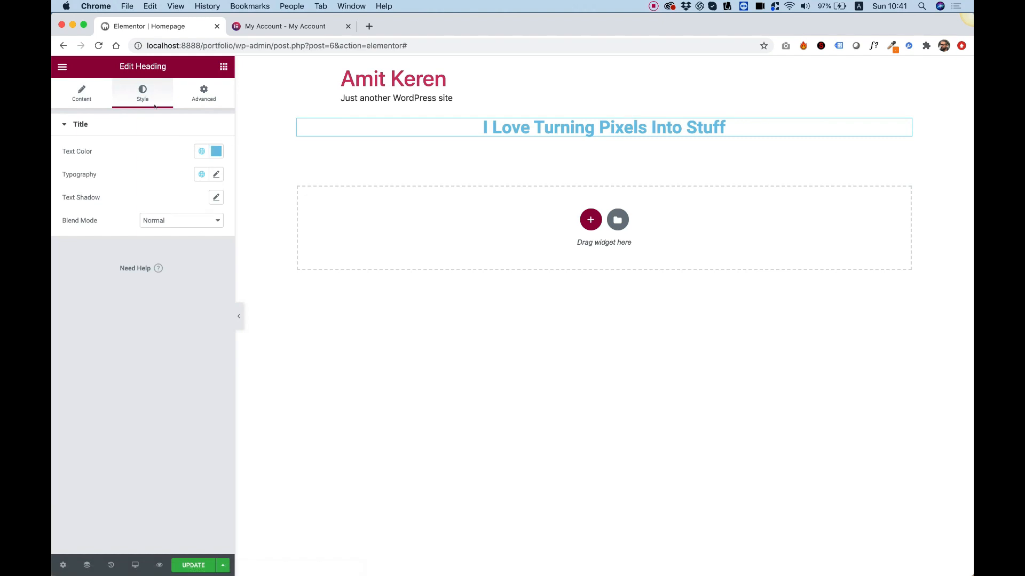
left_click(216, 151)
left_click_drag(134, 240, 64, 315)
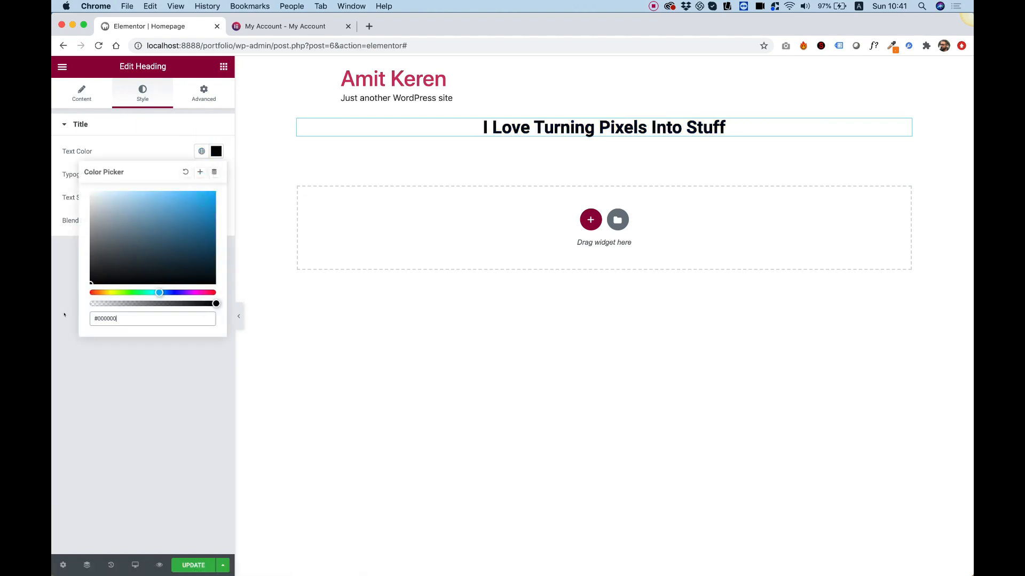
left_click(123, 156)
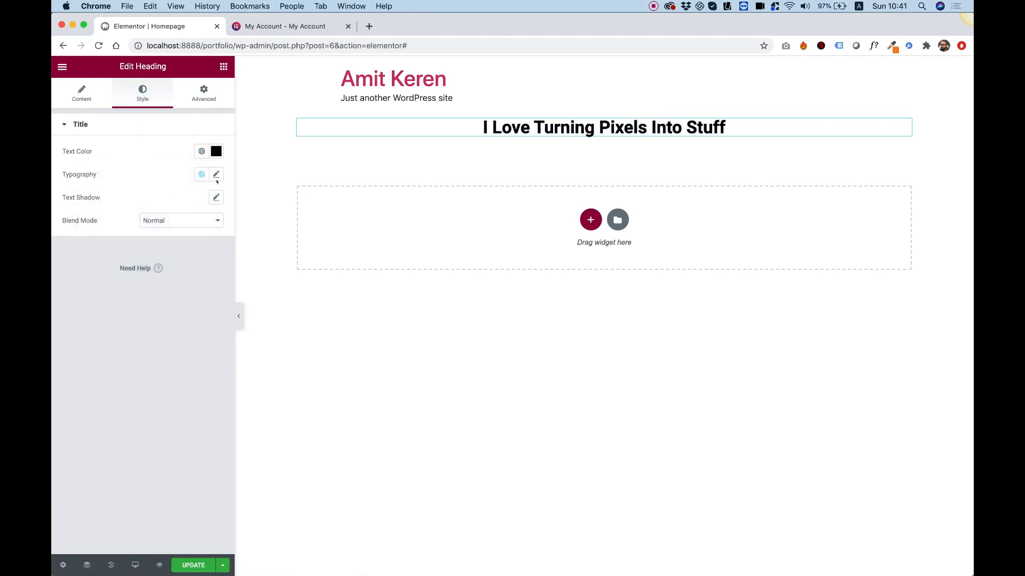
left_click(216, 174)
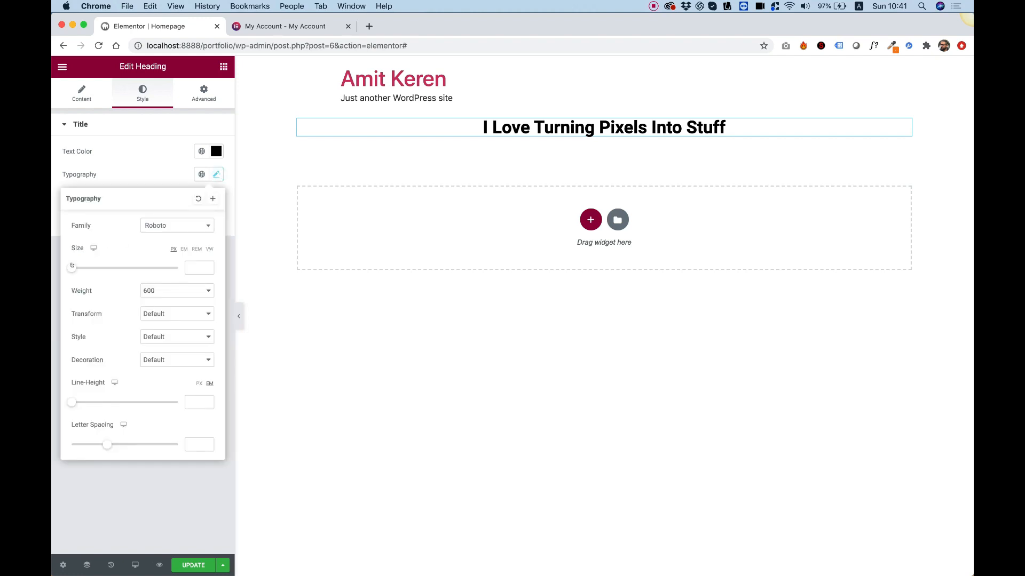
left_click_drag(71, 267, 108, 267)
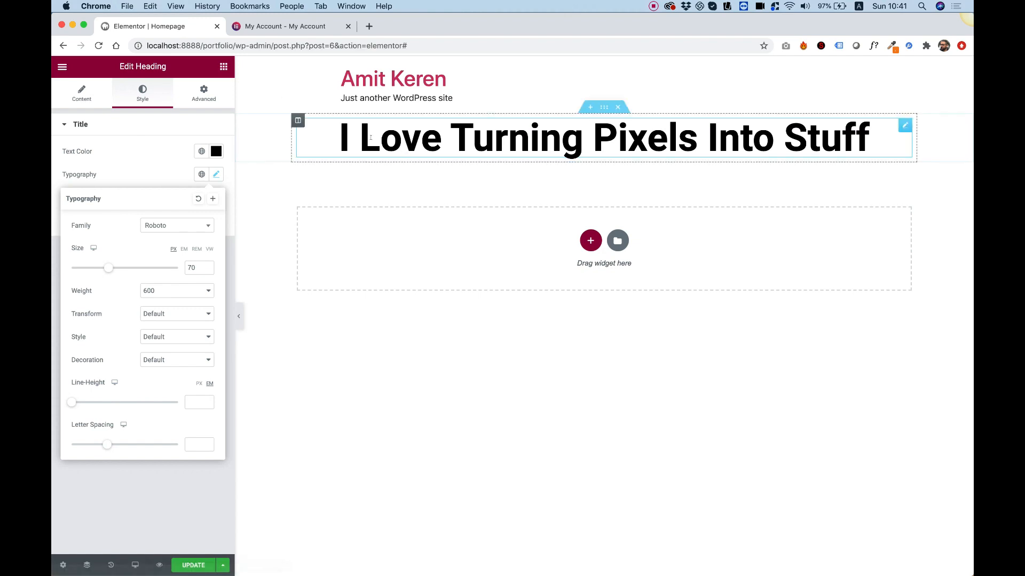
Step: Set the boxed content width of the heading's section to 665
right_click(262, 135)
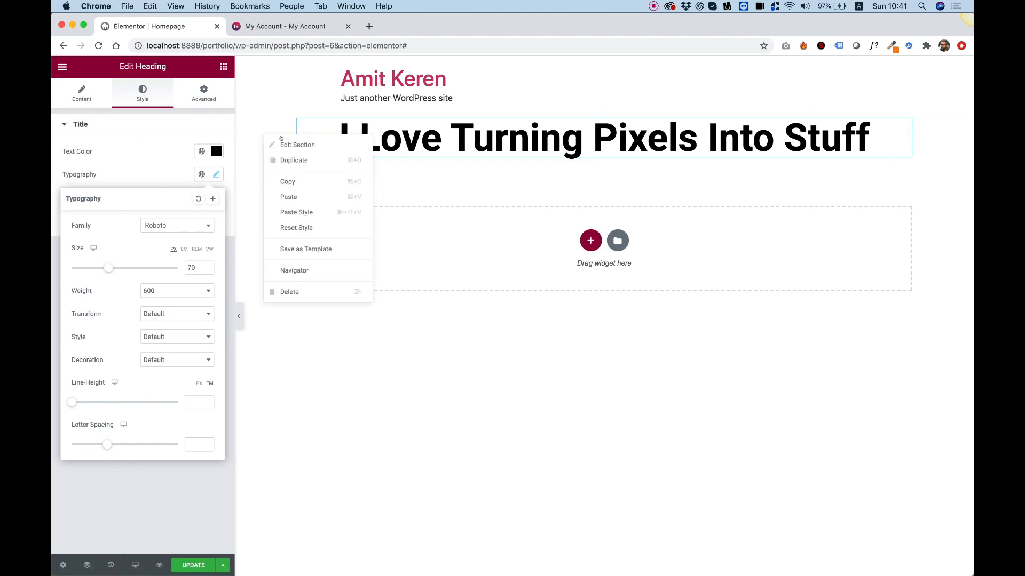
left_click(282, 143)
left_click_drag(61, 175, 78, 176)
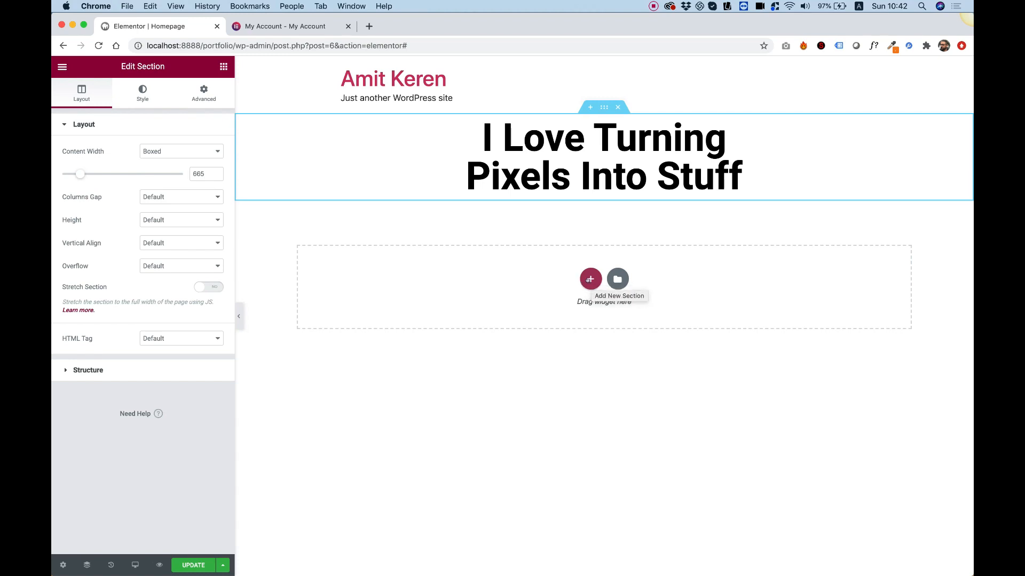
Step: Add a two-column section below the heading and insert wallpics.jpg from the media library as an image in its first column
left_click(588, 279)
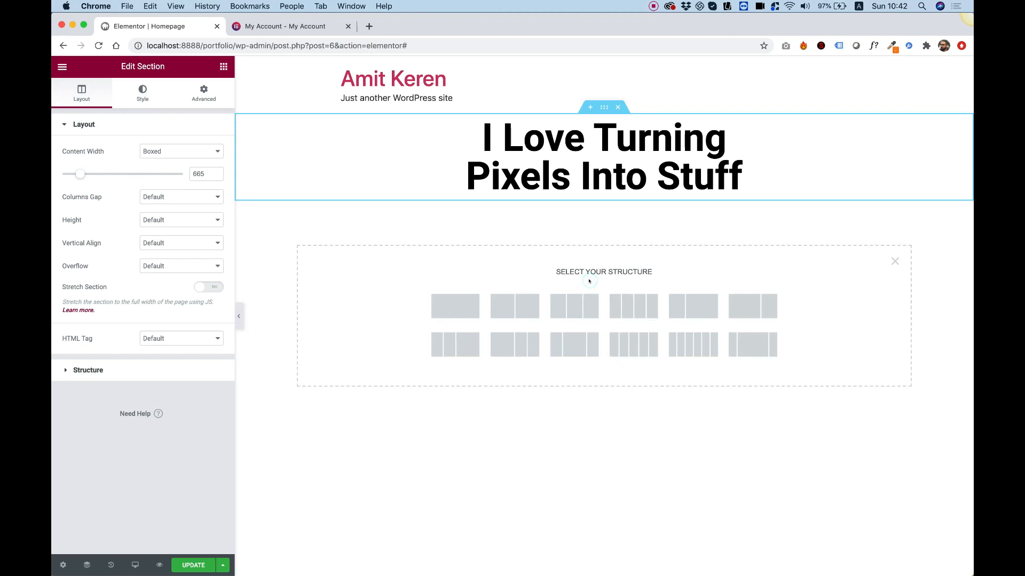
left_click(523, 310)
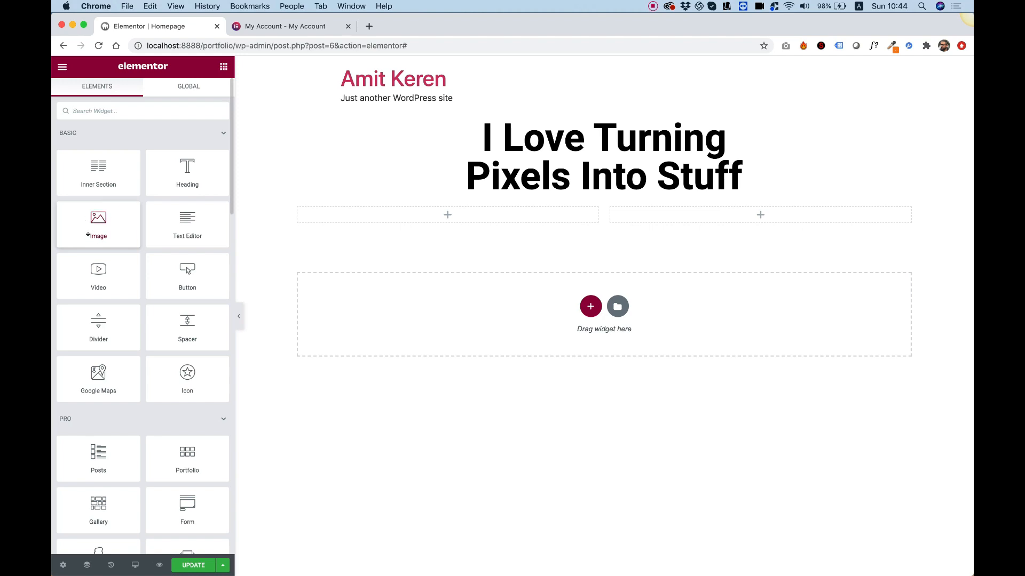
left_click_drag(326, 222, 427, 219)
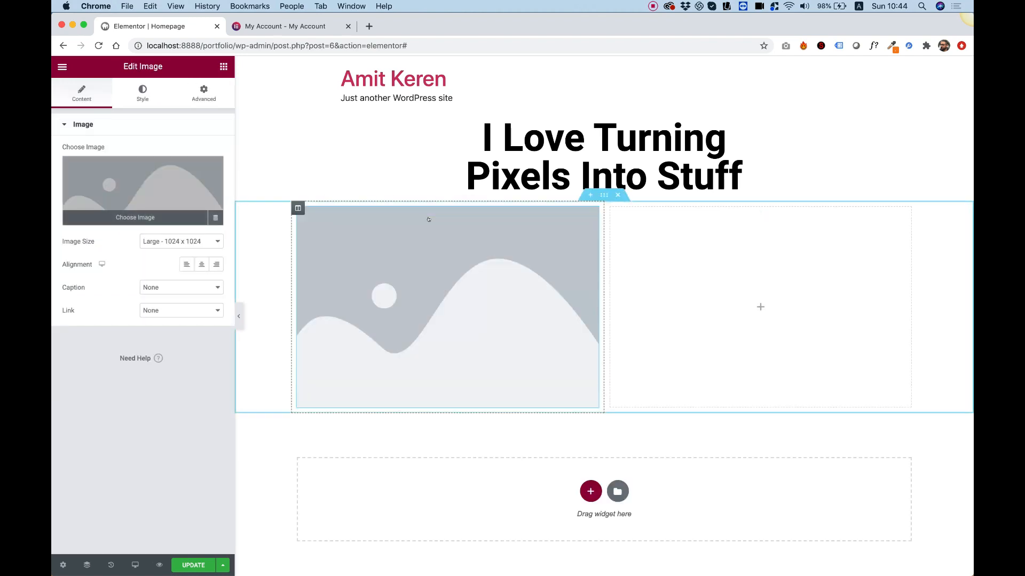
left_click(147, 182)
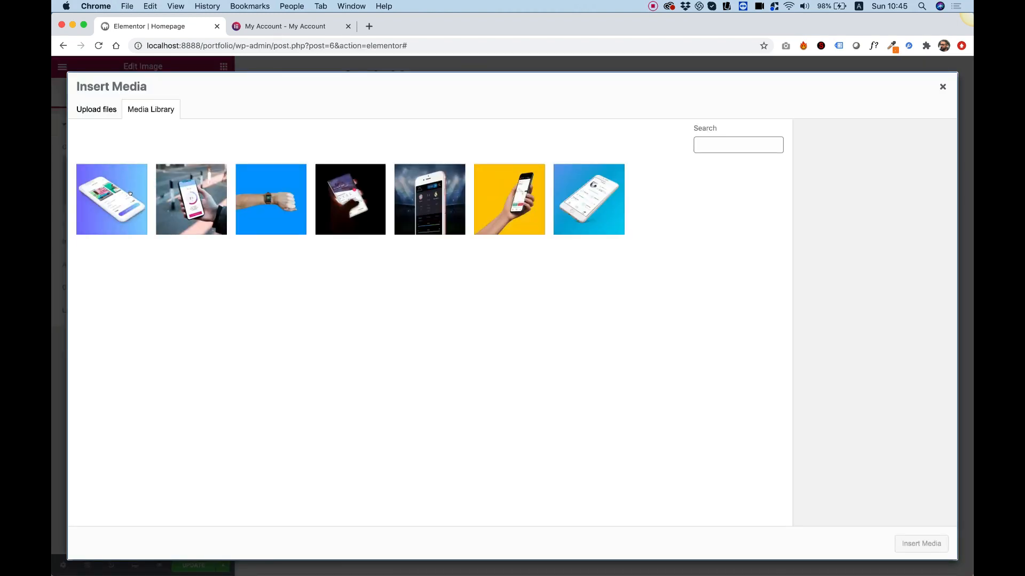
left_click(131, 194)
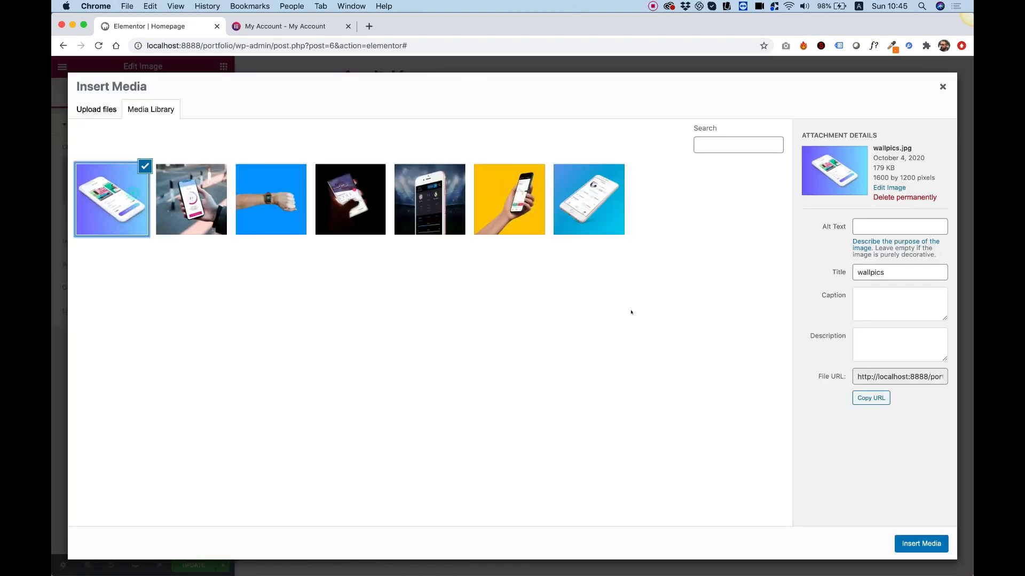
left_click(921, 544)
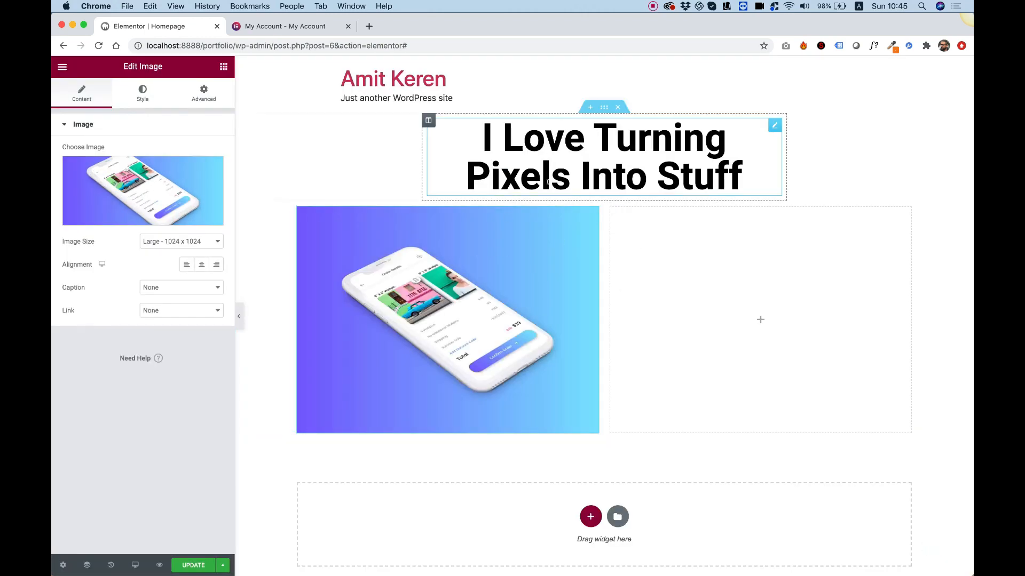
Step: Reduce the opacity of the first column's image for its hover state
left_click(140, 95)
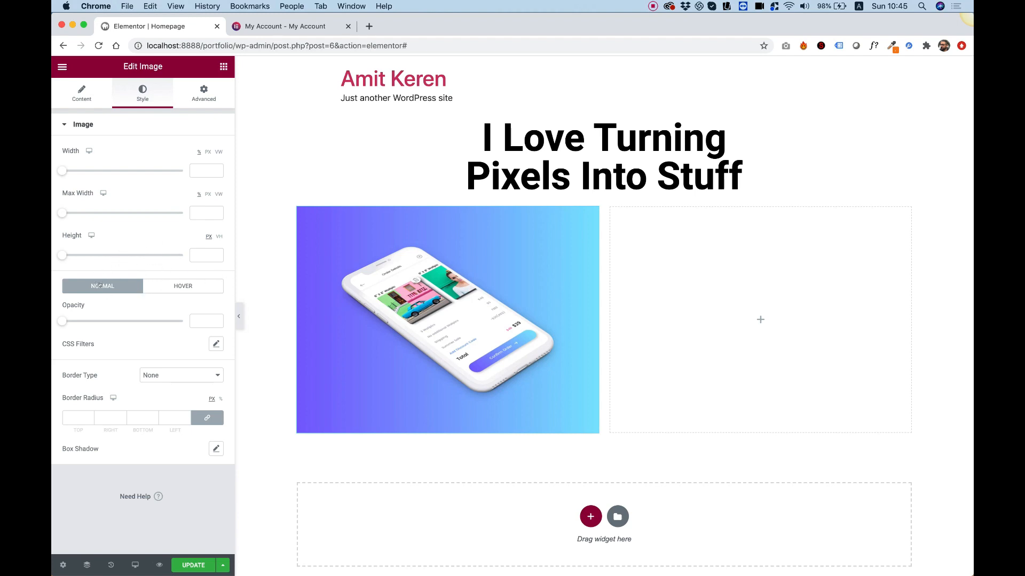
left_click(188, 285)
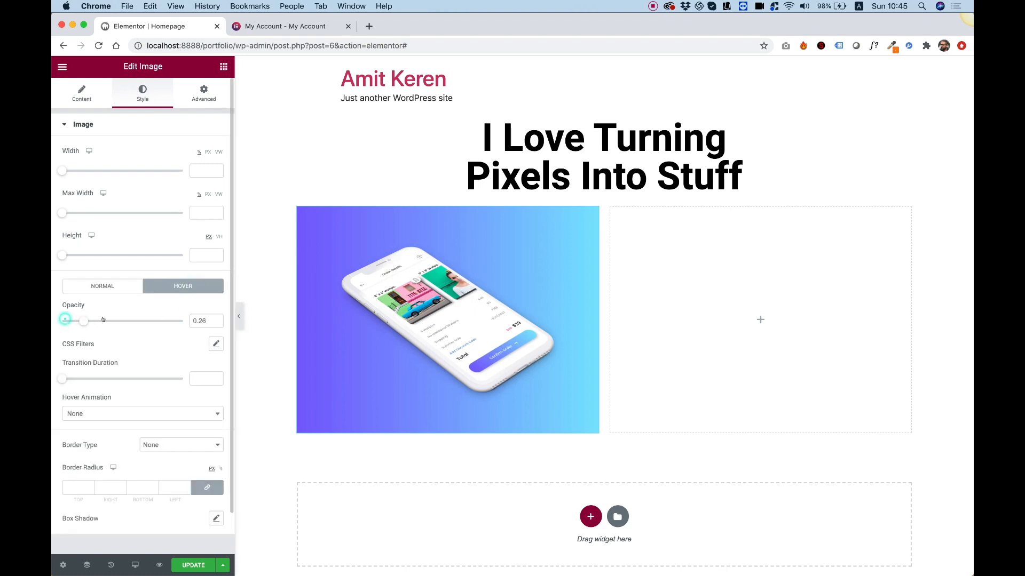
left_click_drag(103, 319, 107, 321)
Step: Set the link type of the first column's image to Custom URL
left_click(80, 91)
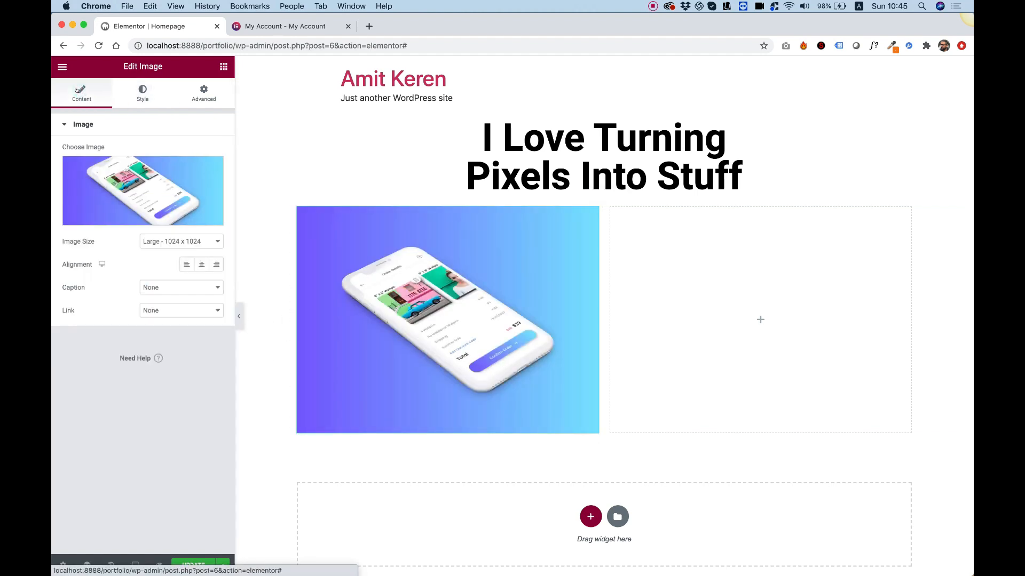
left_click(170, 311)
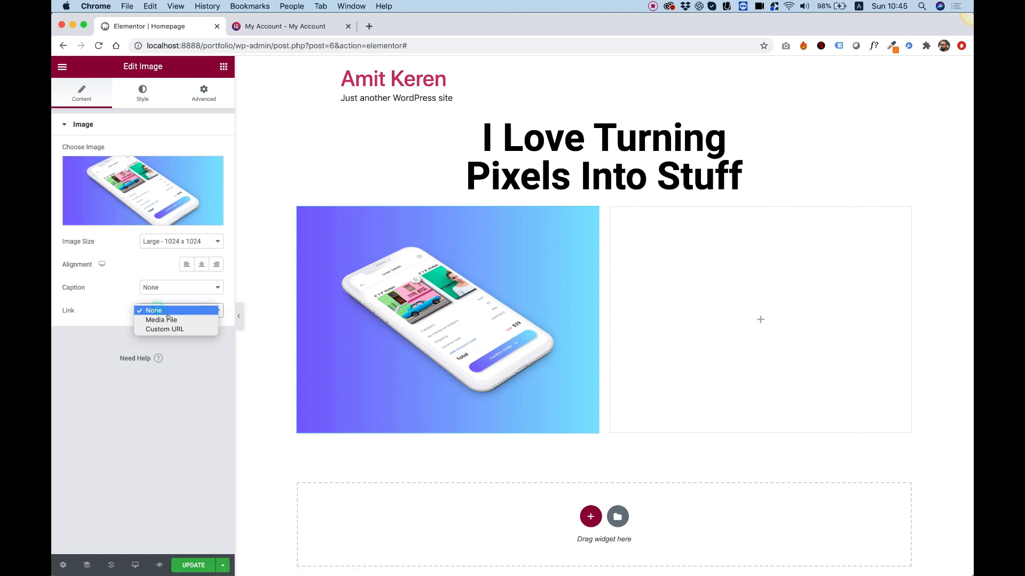
left_click(171, 328)
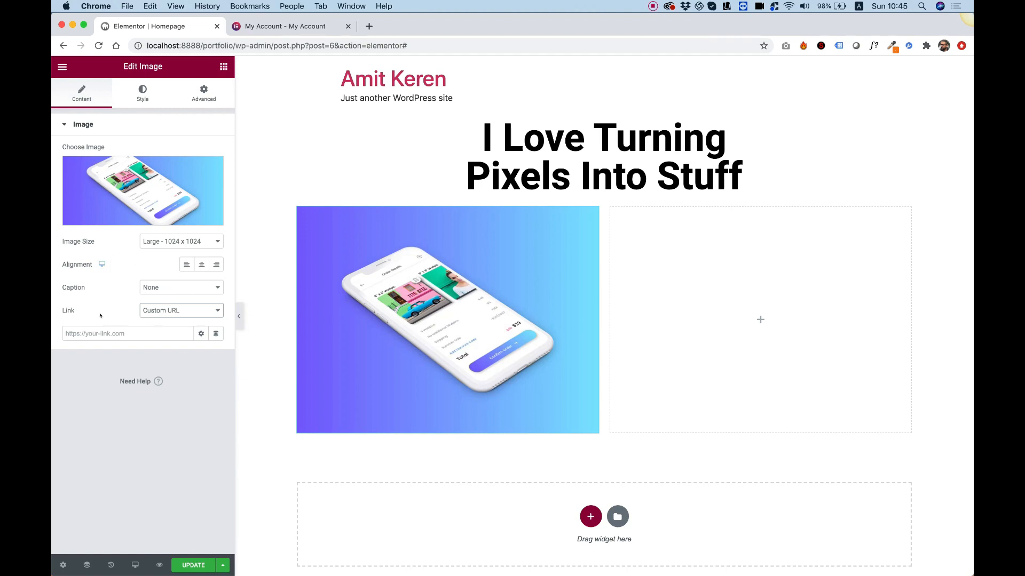
mouse_move(129, 167)
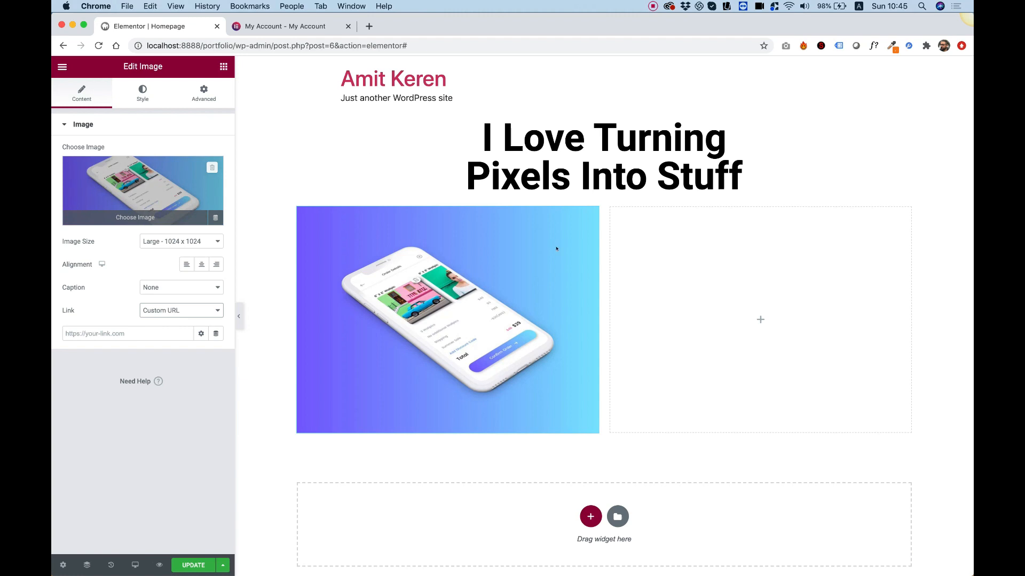
Step: Copy the first column's image into the empty second column and replace the copy's picture with ob.jpg from the media library
right_click(433, 313)
left_click(503, 363)
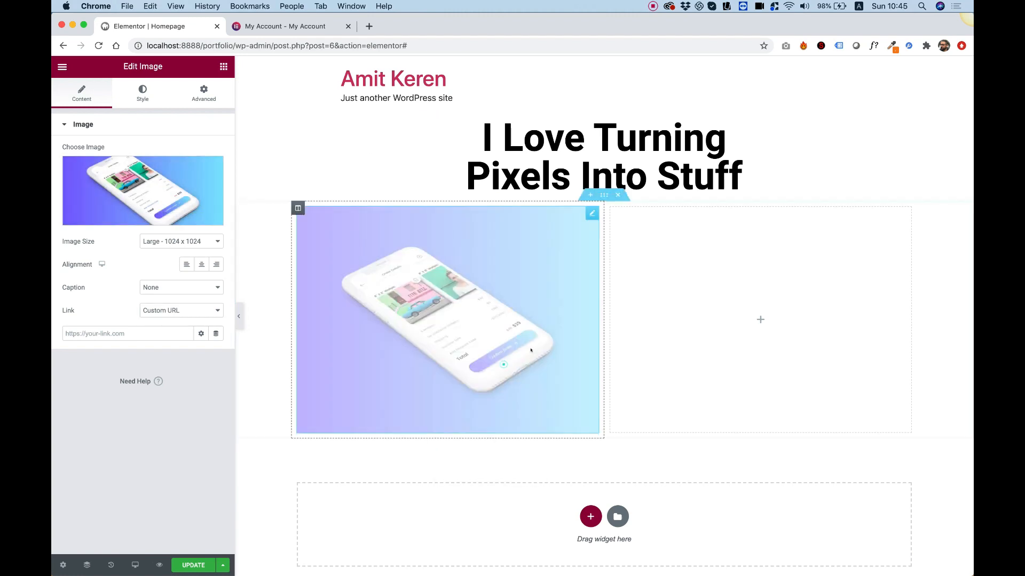
right_click(726, 270)
left_click(763, 355)
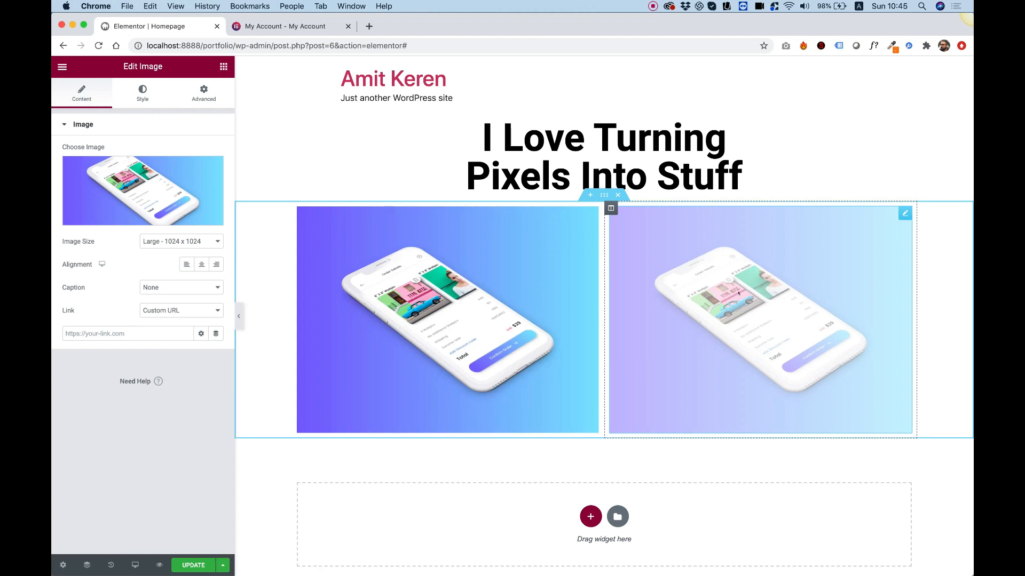
left_click(142, 190)
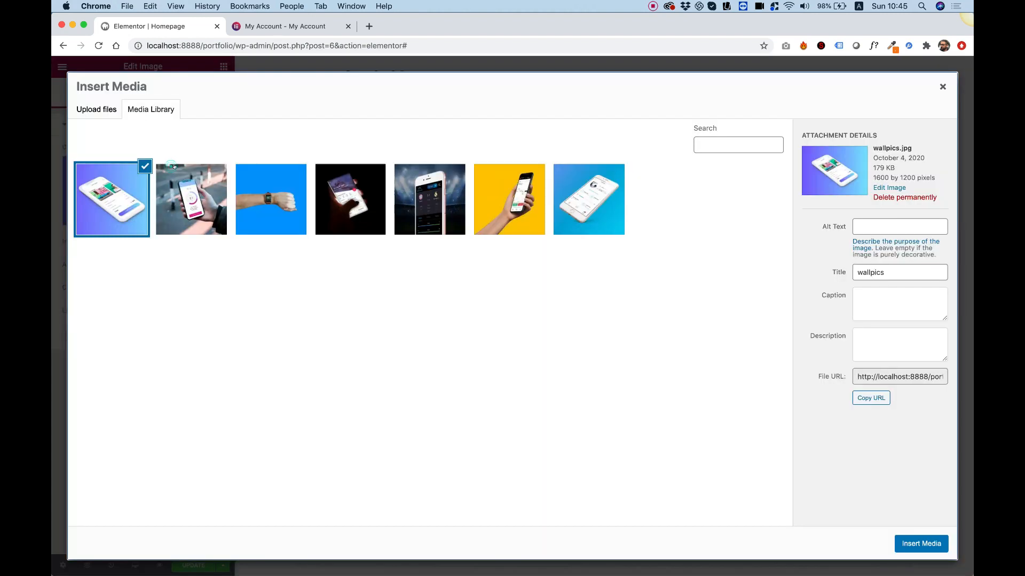
left_click(191, 200)
left_click(921, 544)
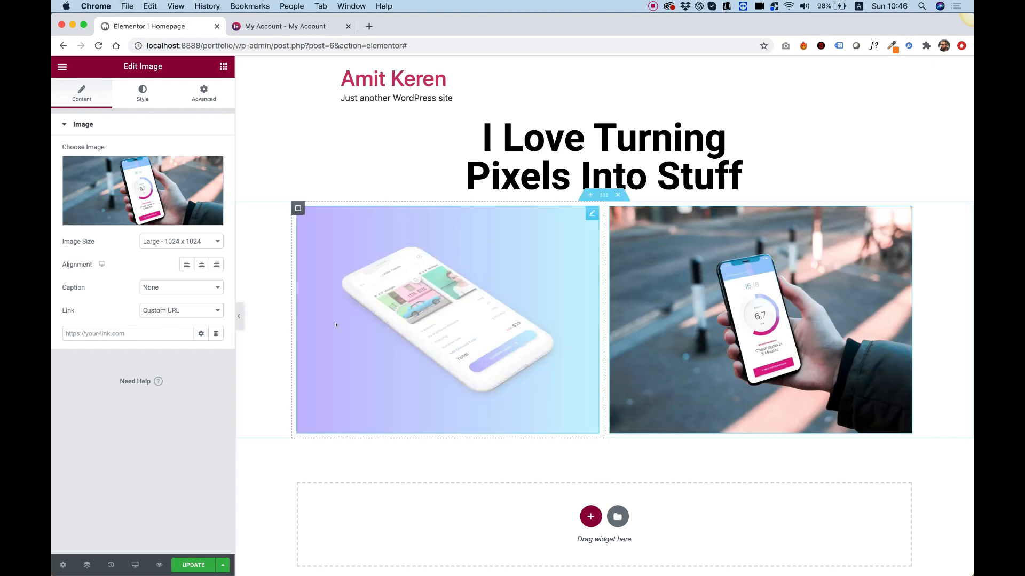
Step: Set the columns gap of the two-column image section to Wider
right_click(265, 255)
left_click(283, 261)
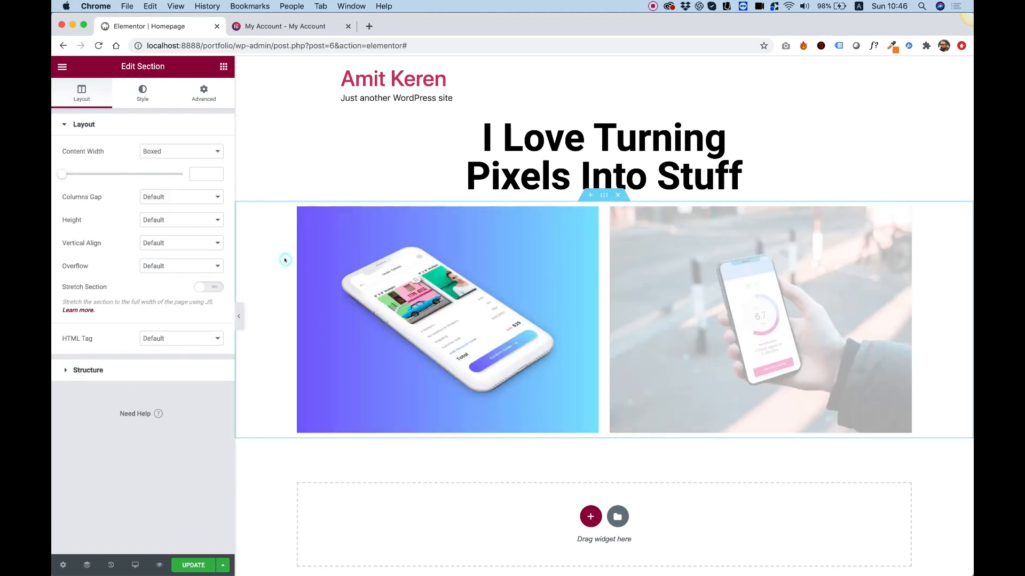
left_click(160, 197)
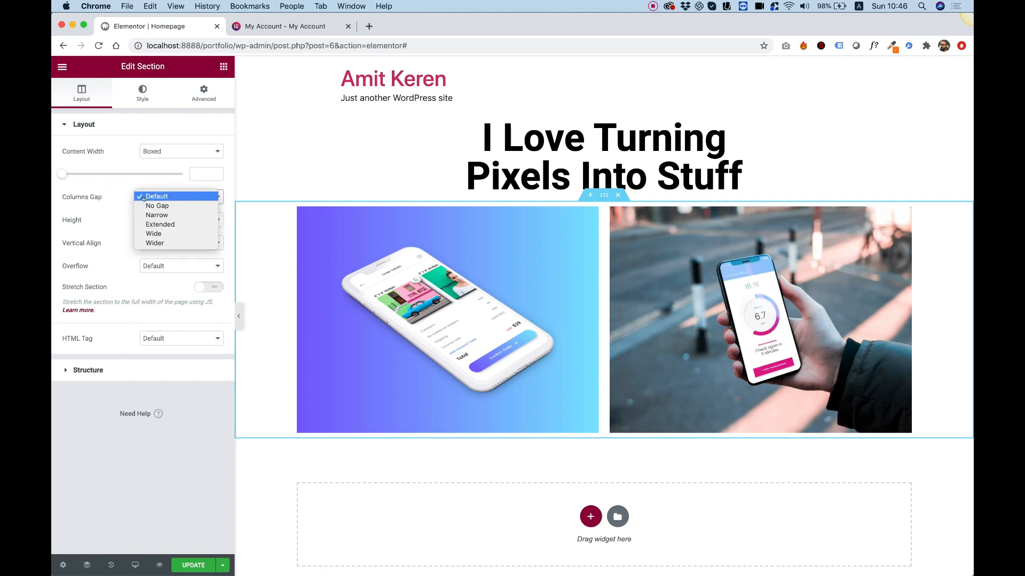
left_click(164, 244)
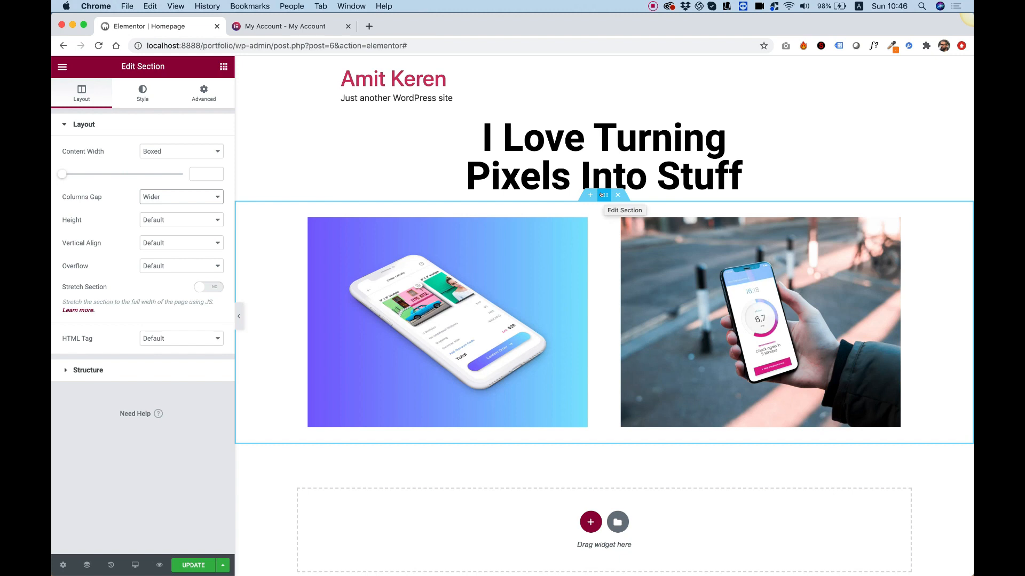
Step: Duplicate the two-column image section to create a second row of project images
right_click(602, 195)
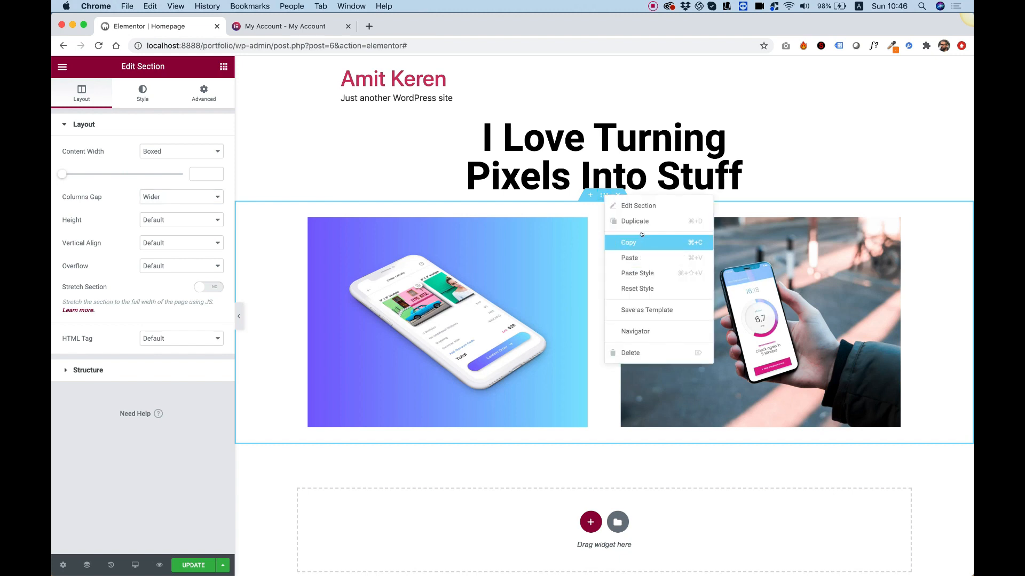
left_click(647, 257)
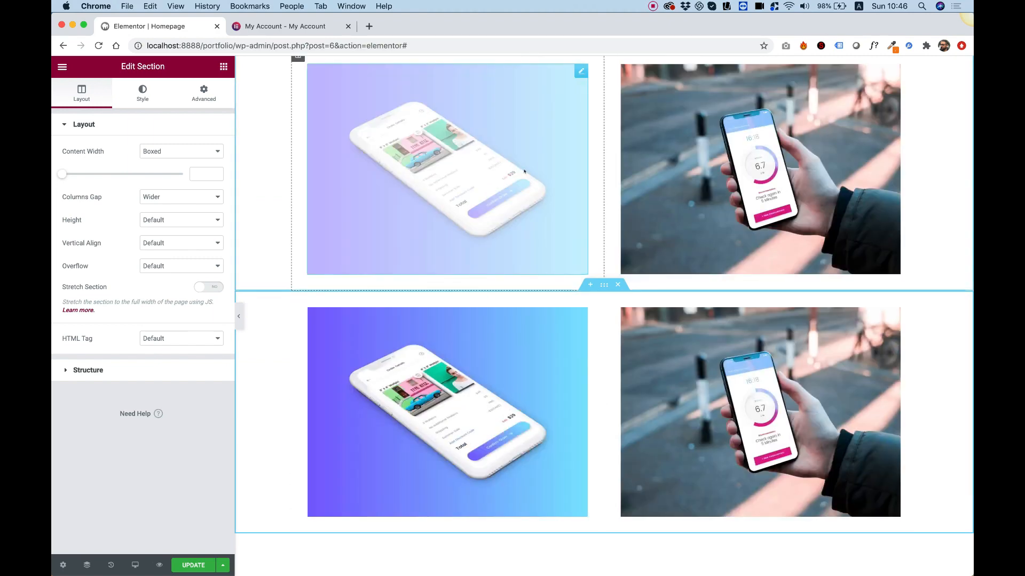
scroll(524, 168, "up", 3)
scroll(524, 169, "down", 4)
Step: Replace the second row's images with micro.jpg in the first column and the lit phone on a black background in the second
left_click(448, 347)
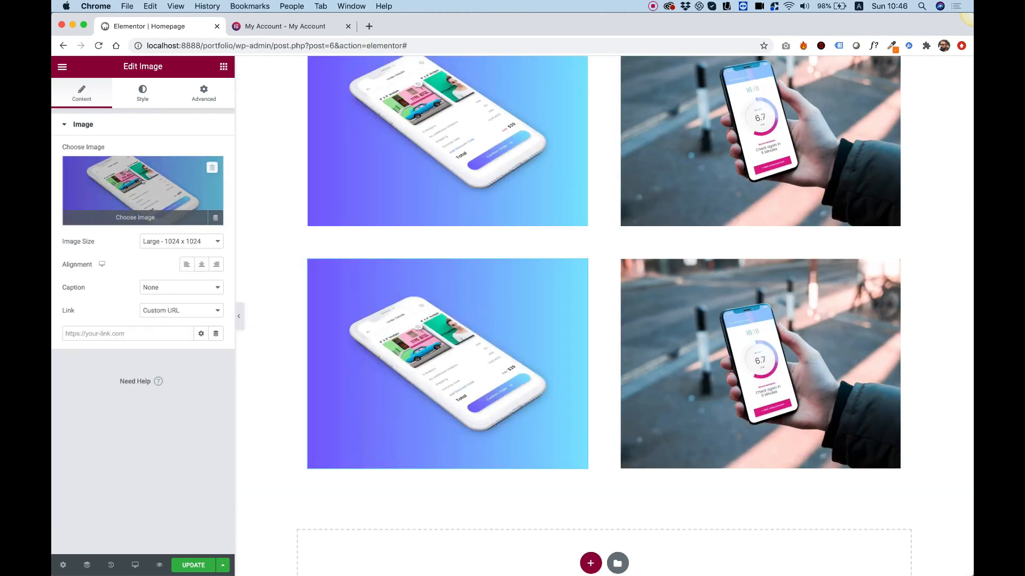
left_click(141, 190)
left_click(288, 189)
left_click(921, 543)
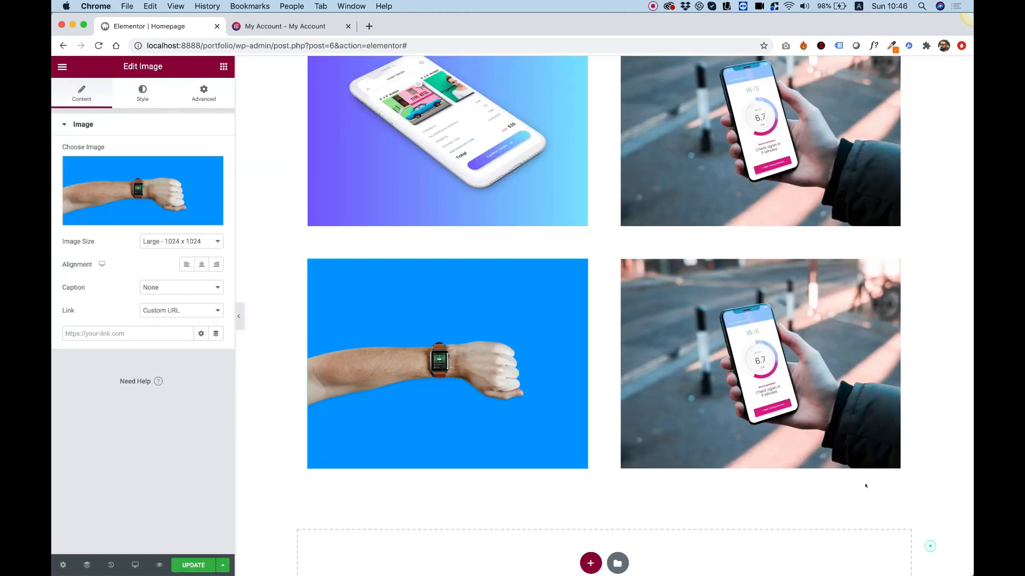
left_click(799, 413)
left_click(141, 190)
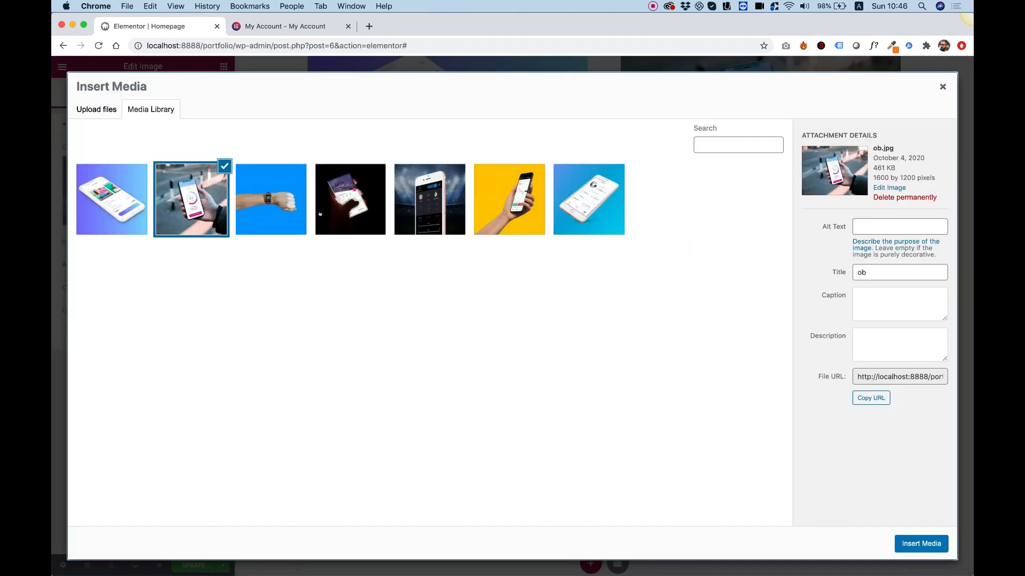
left_click(348, 211)
left_click(919, 543)
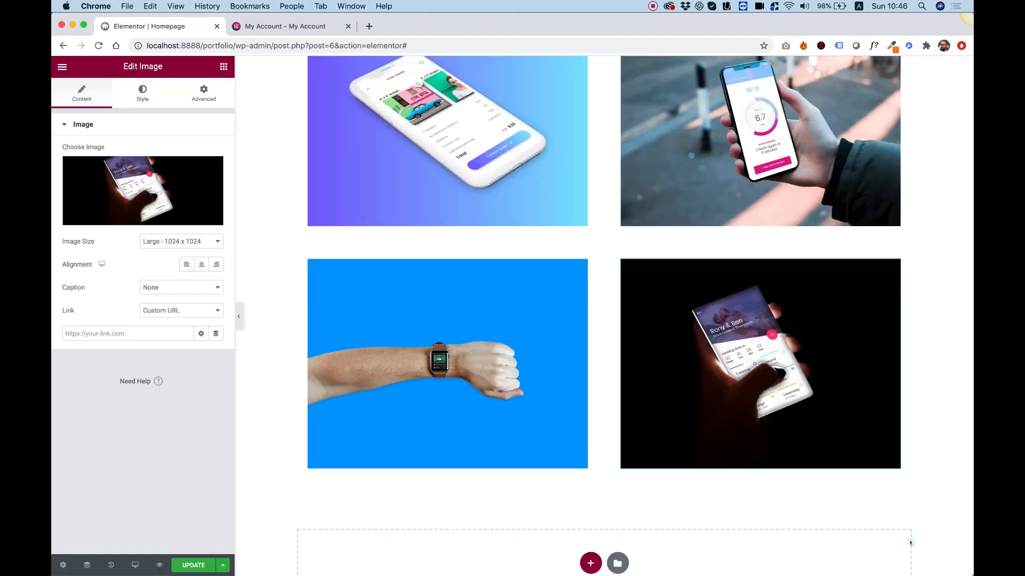
Step: Duplicate the second image row to create a third row below it
right_click(600, 237)
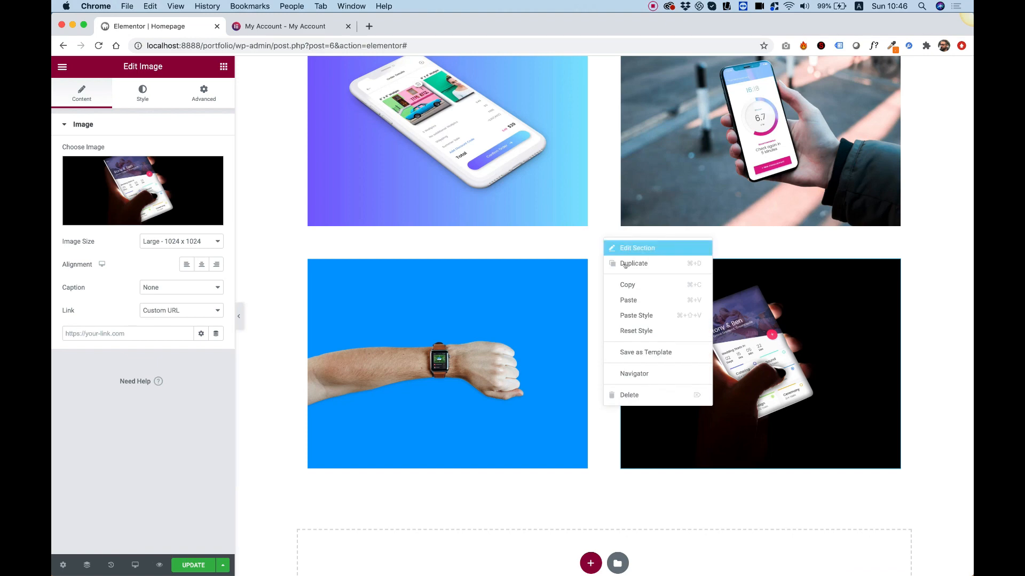
left_click(630, 268)
scroll(533, 278, "down", 3)
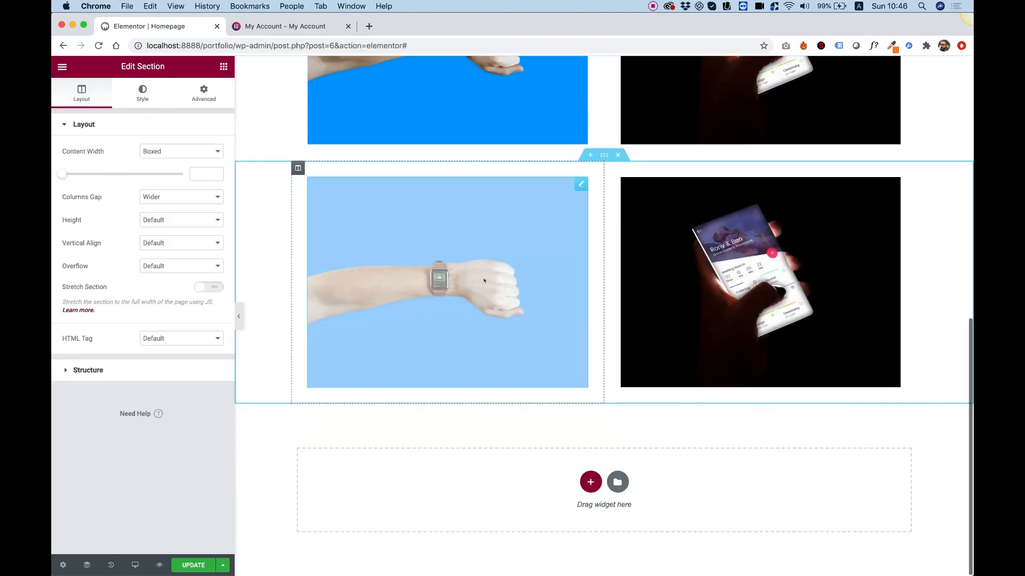
Step: Replace the third row's images with euro.jpg in the first column and the hand-held phone on a yellow background in the second
left_click(484, 283)
left_click(166, 195)
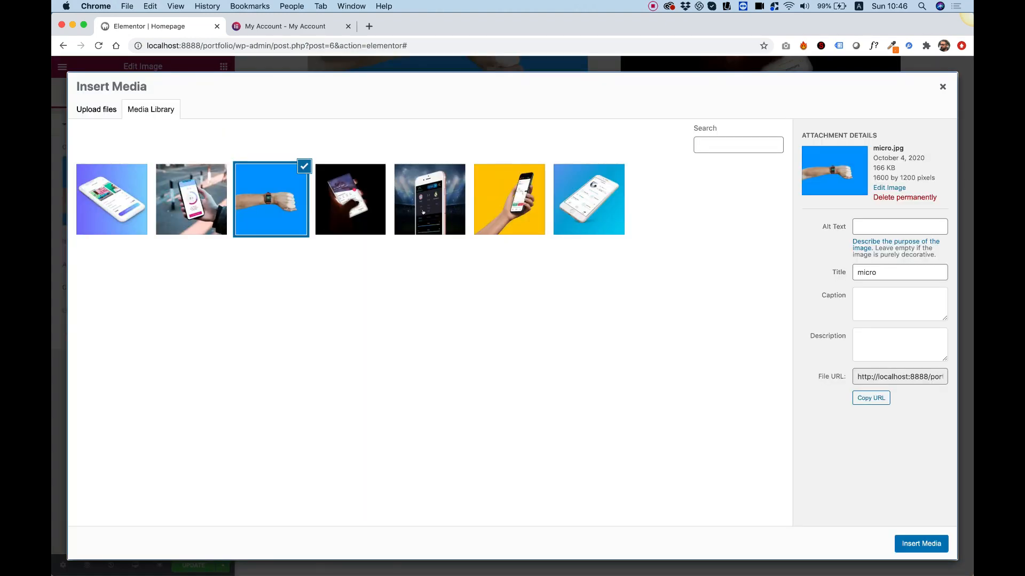
left_click(423, 212)
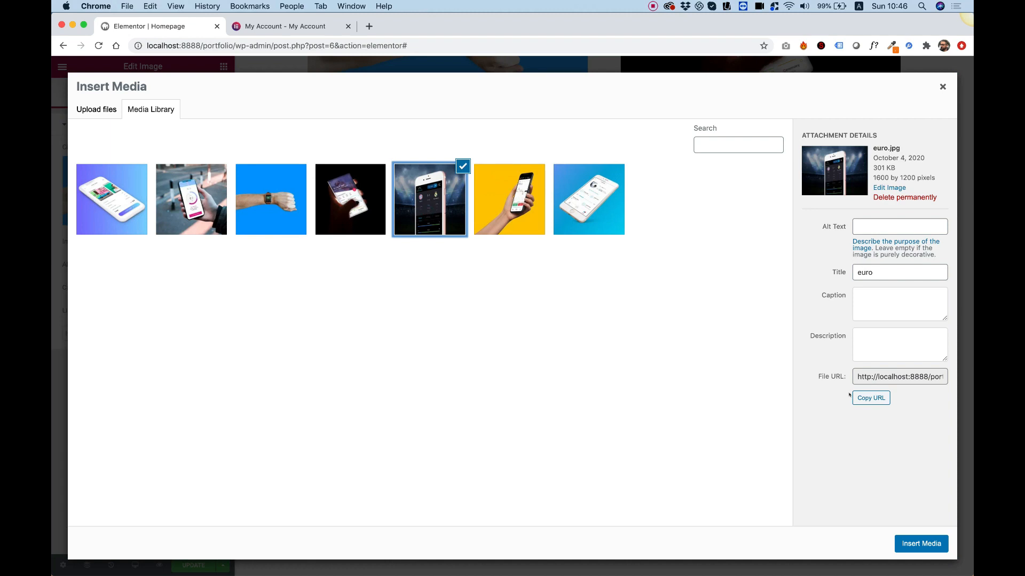
left_click(921, 540)
left_click(739, 296)
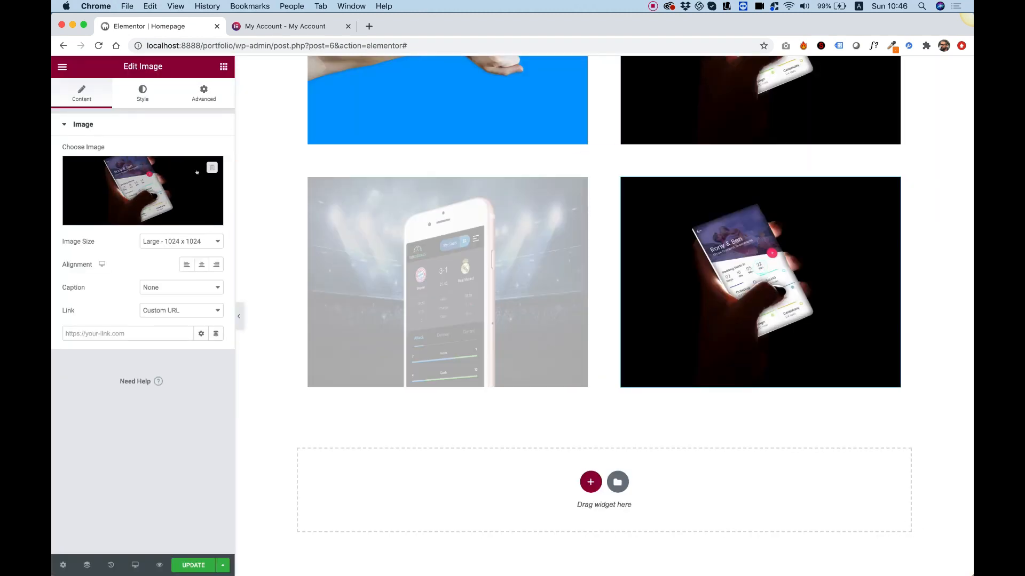
left_click(170, 194)
left_click(501, 200)
left_click(921, 543)
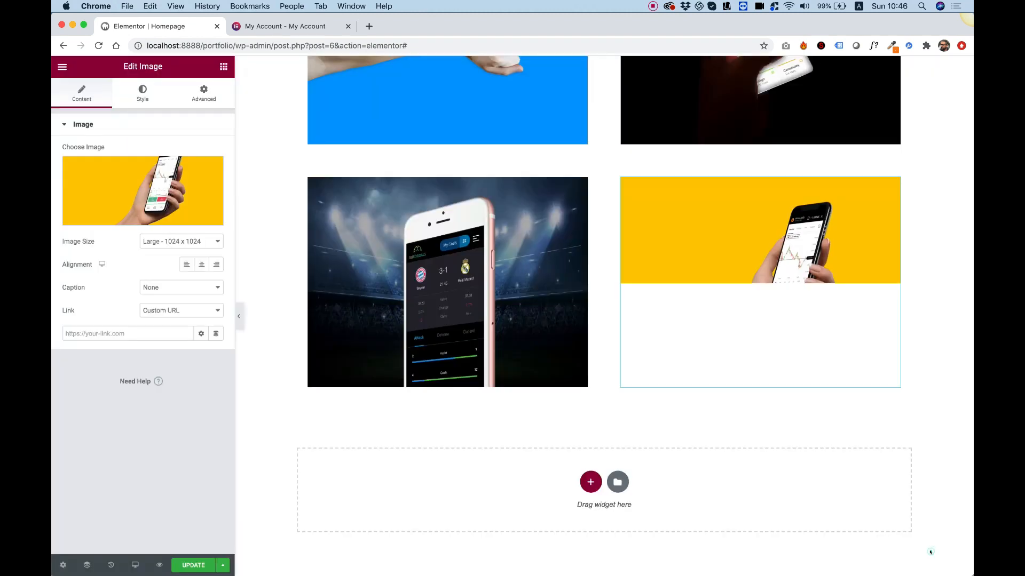
Step: Review the arrangement of the three project image rows and their hover effect down the page
scroll(740, 430, "up", 10)
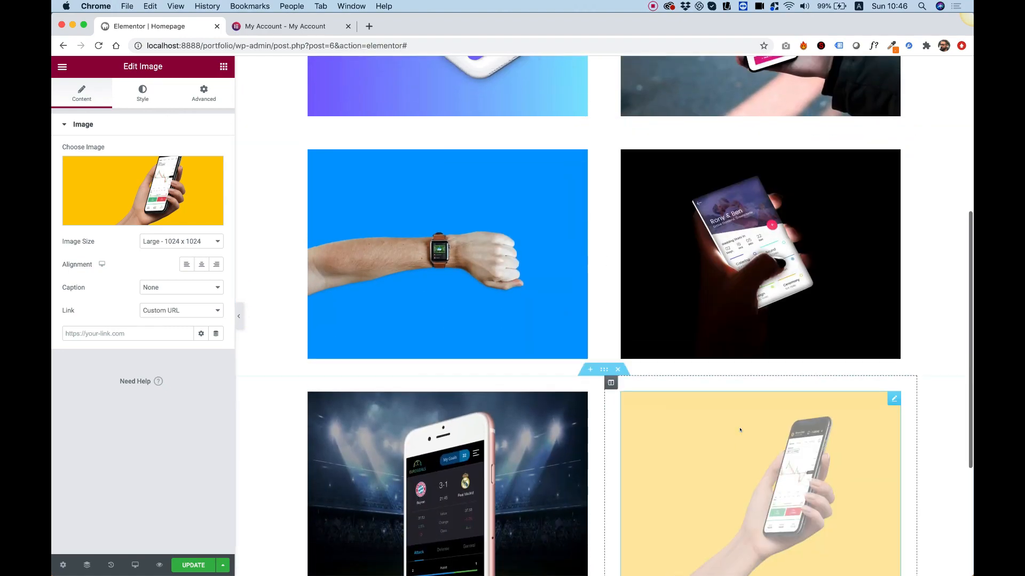
scroll(740, 430, "down", 7)
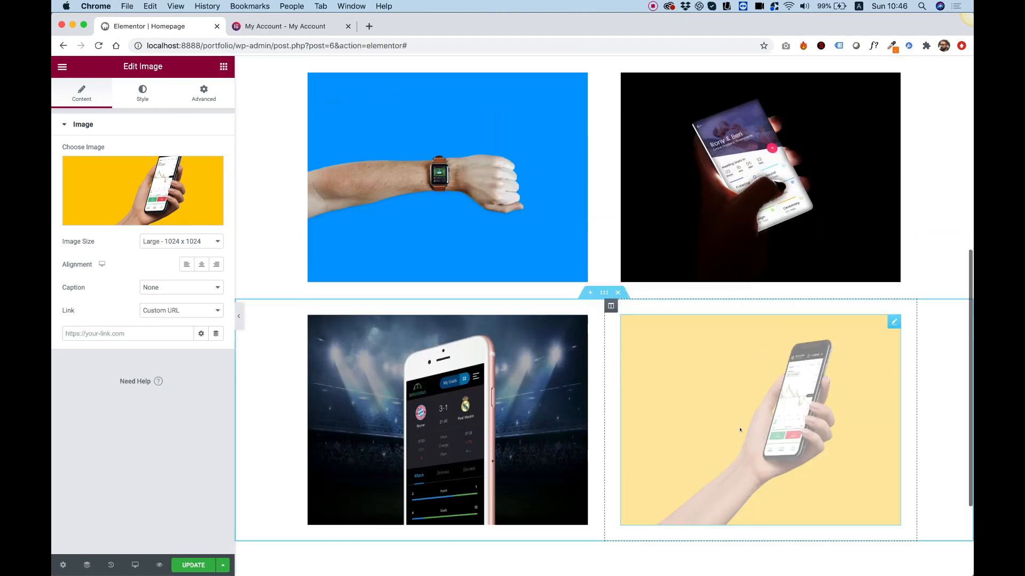
scroll(740, 429, "up", 7)
scroll(740, 430, "down", 10)
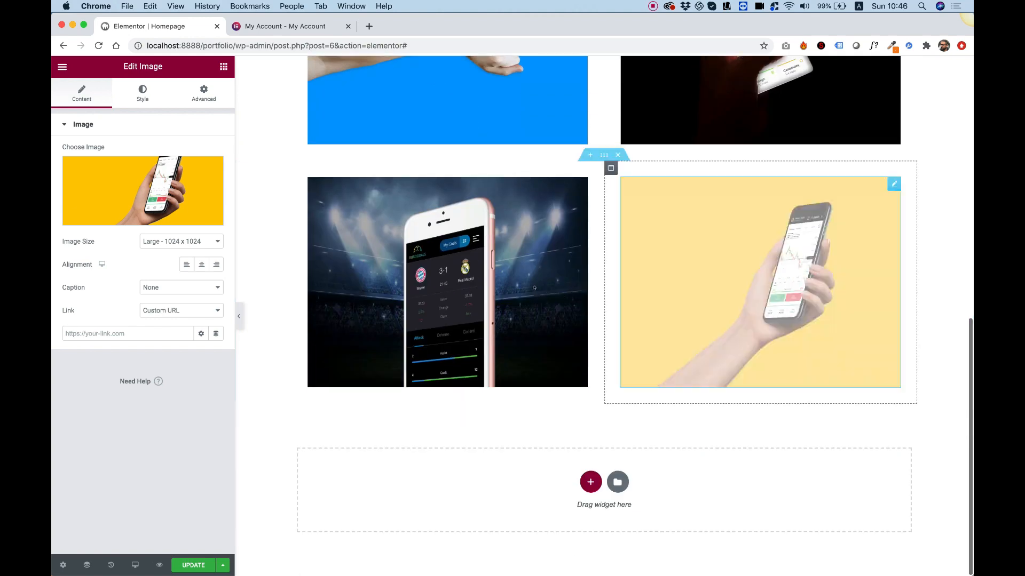
scroll(697, 233, "up", 8)
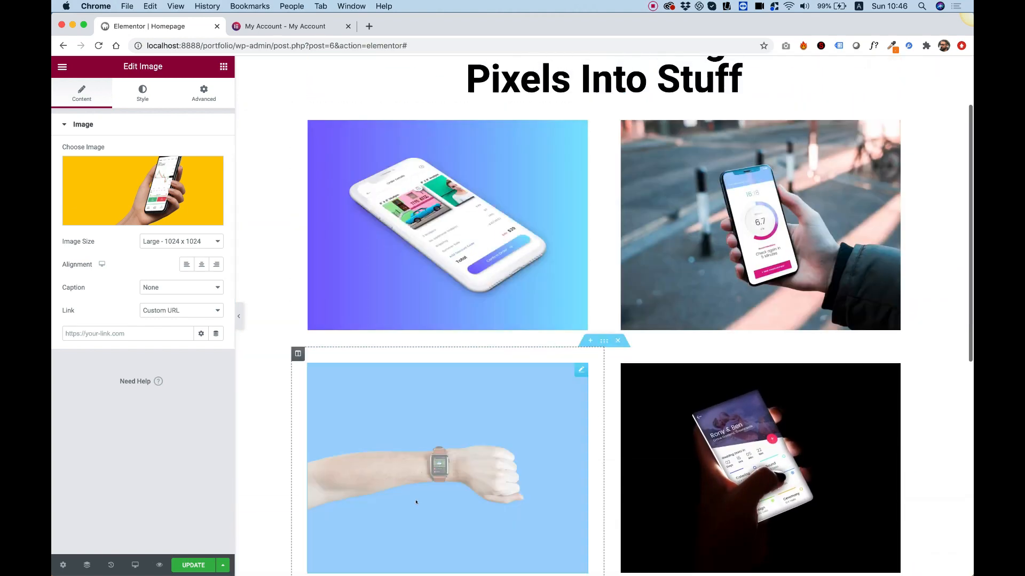
scroll(496, 303, "down", 6)
scroll(587, 278, "up", 8)
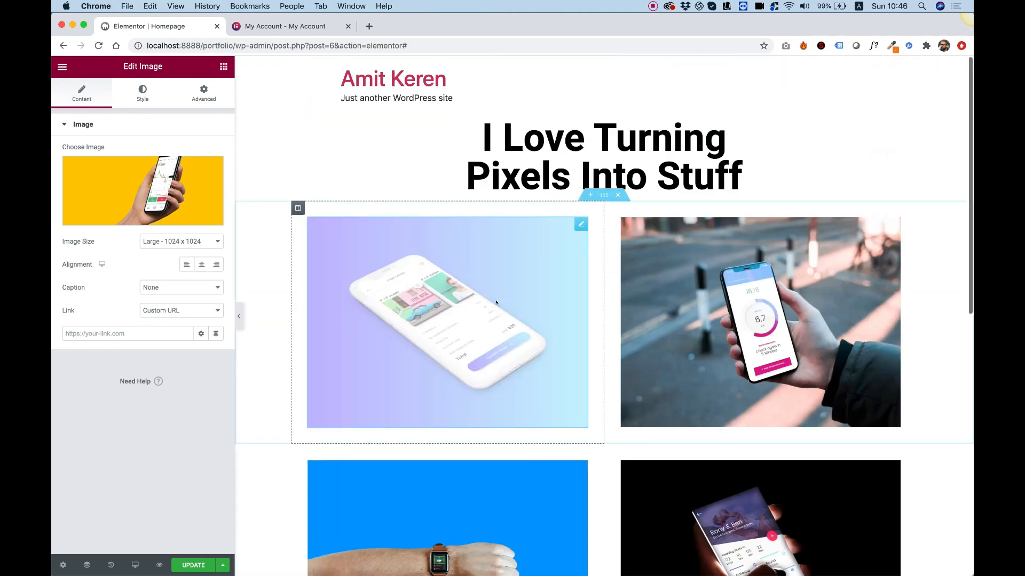
Step: Swap the columns of the second image row so the black-background phone comes before the watch image
scroll(641, 251, "down", 4)
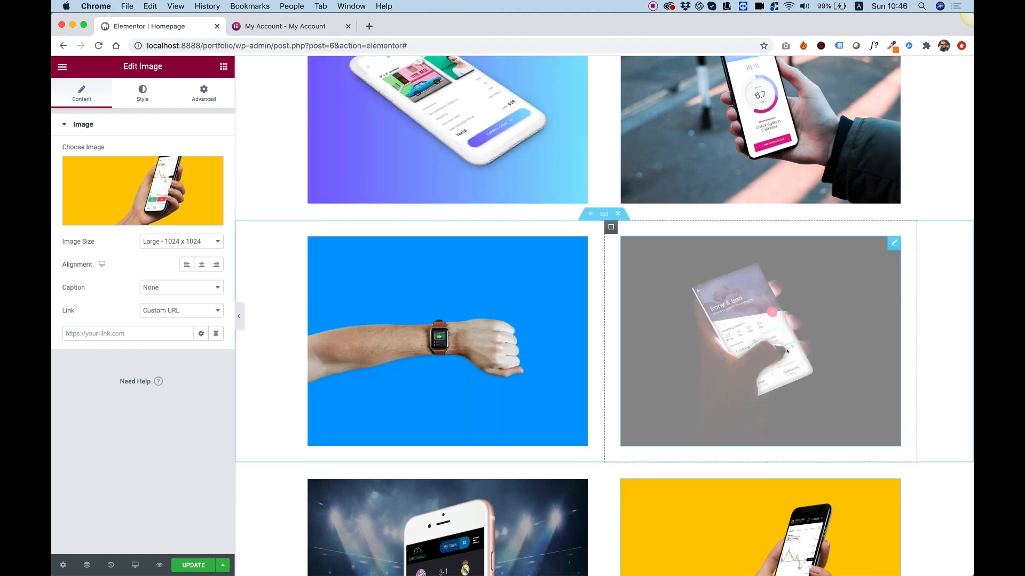
left_click_drag(611, 227, 302, 243)
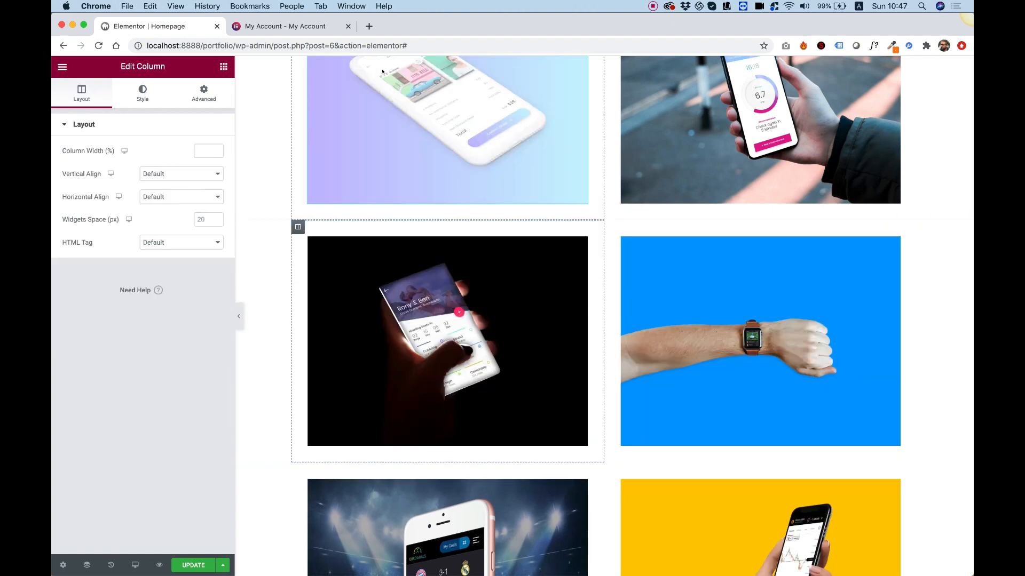
scroll(728, 486, "down", 3)
scroll(729, 483, "up", 5)
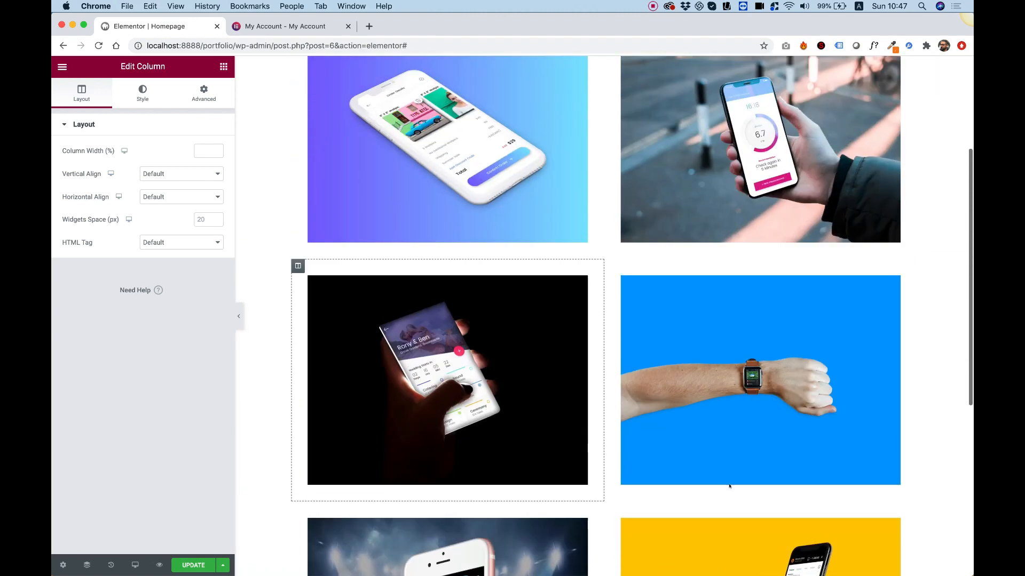
Step: Swap the columns of the third image row so the yellow phone image comes before the football app image
scroll(646, 387, "down", 5)
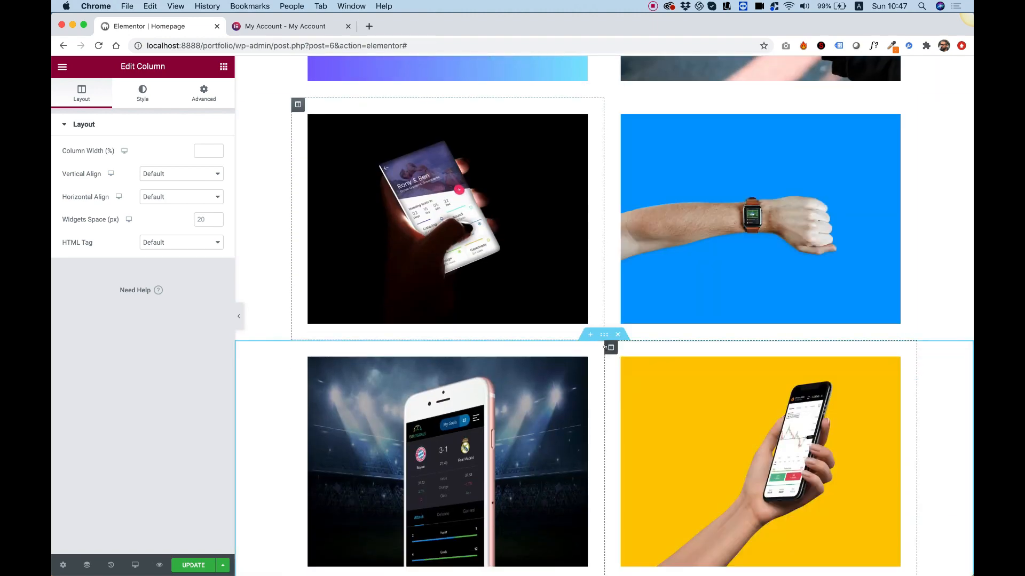
left_click_drag(611, 347, 384, 371)
scroll(384, 371, "up", 10)
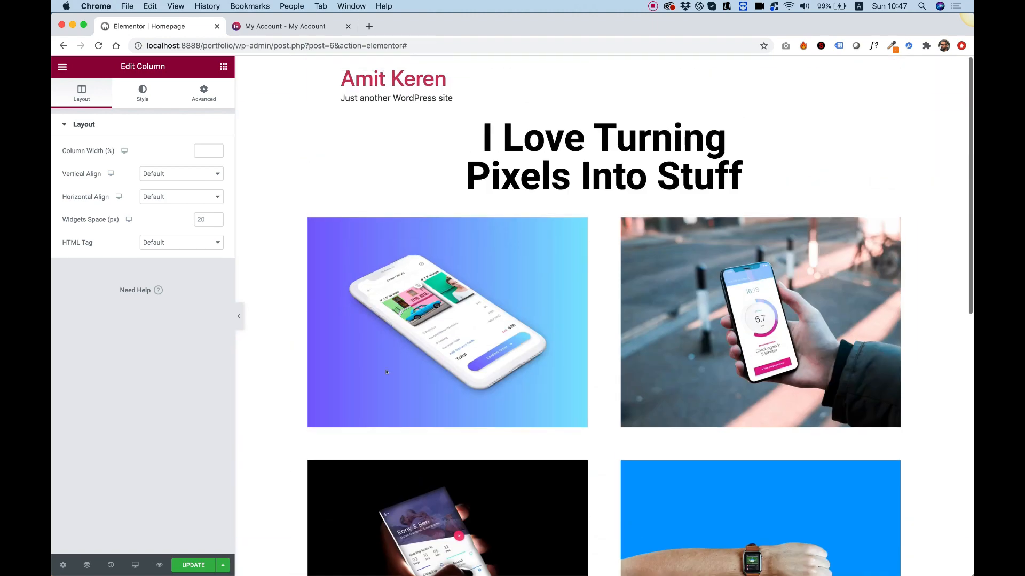
scroll(386, 372, "down", 10)
scroll(387, 372, "up", 8)
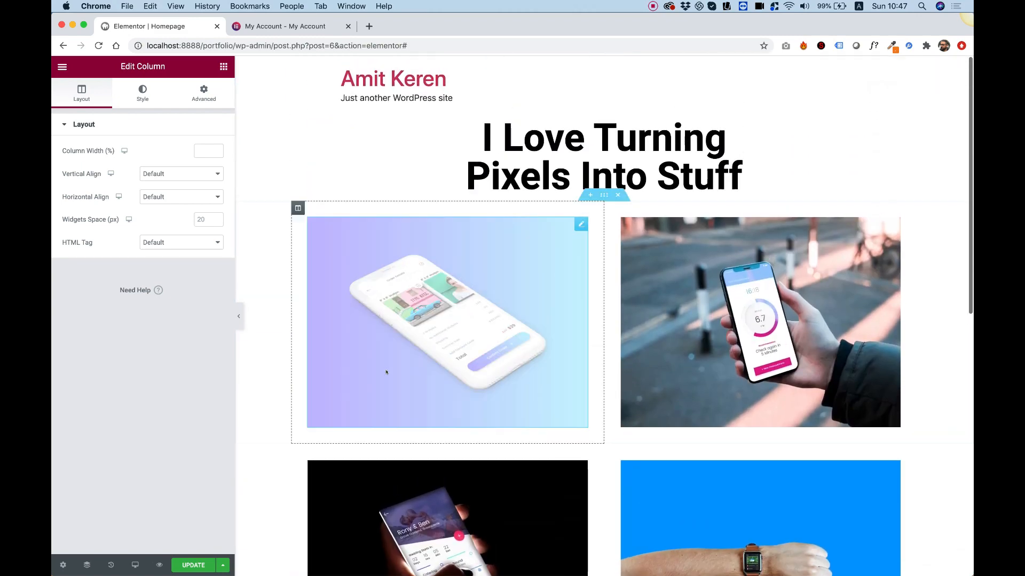
scroll(515, 336, "down", 10)
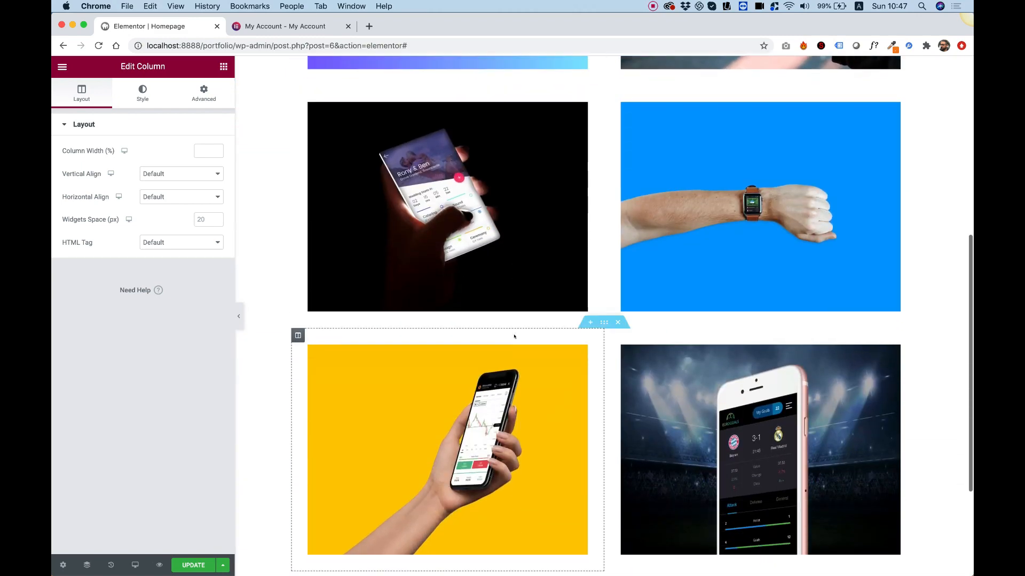
Step: Review the homepage's three project image rows, save the page, and exit the editor to the WordPress dashboard
scroll(514, 336, "up", 10)
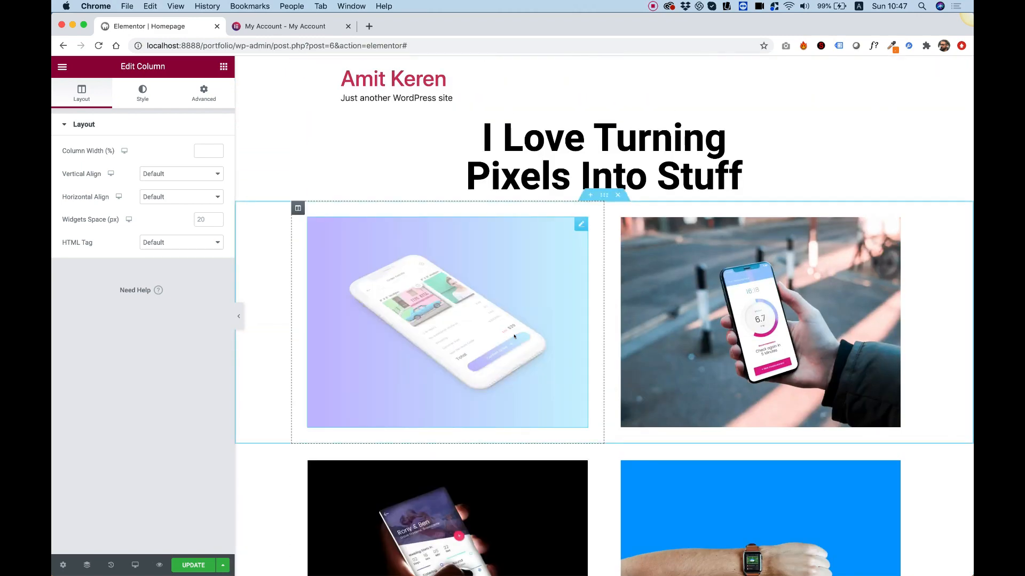
scroll(514, 336, "down", 1)
scroll(515, 336, "down", 10)
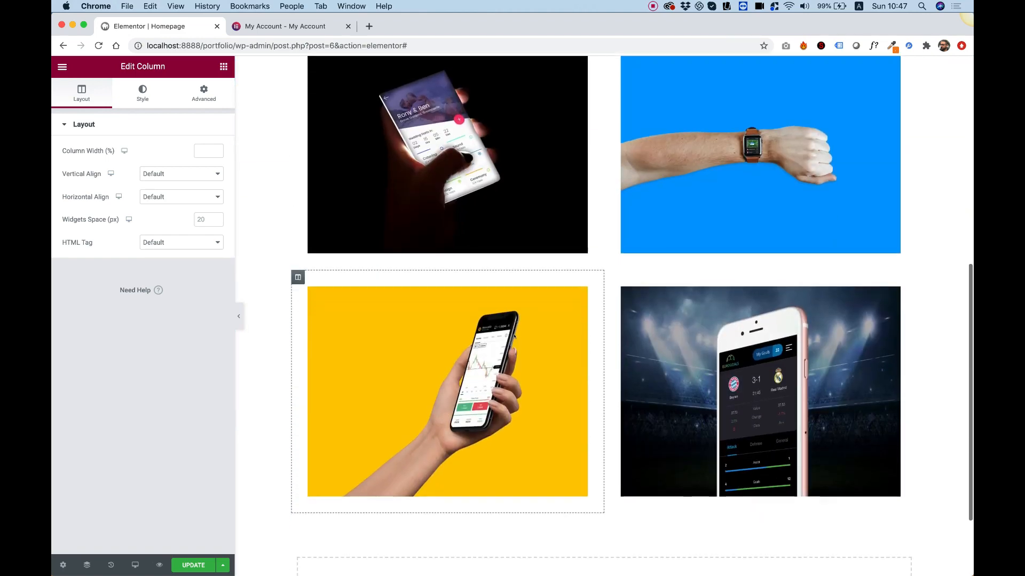
scroll(514, 336, "up", 10)
scroll(514, 336, "up", 2)
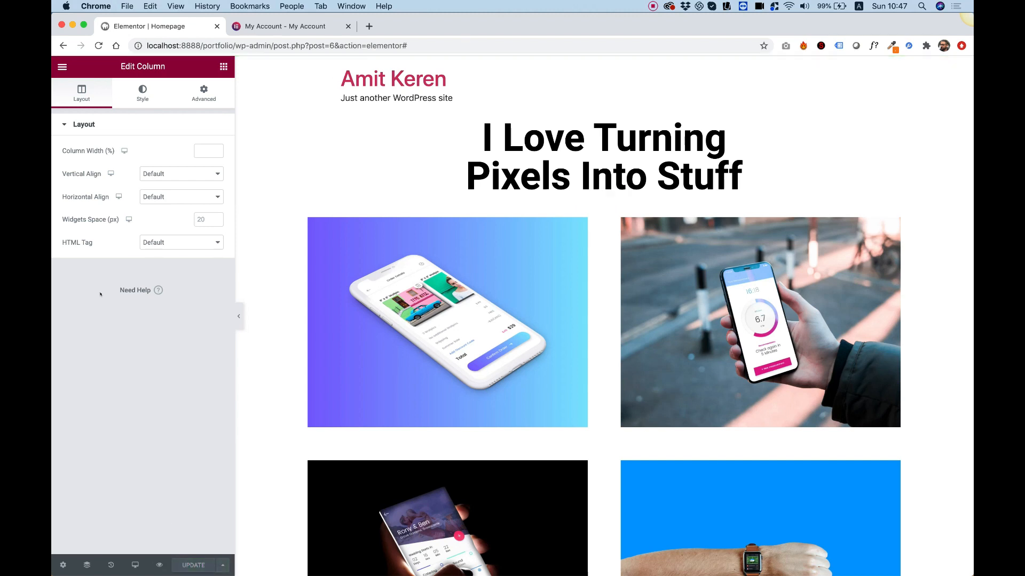
left_click(62, 67)
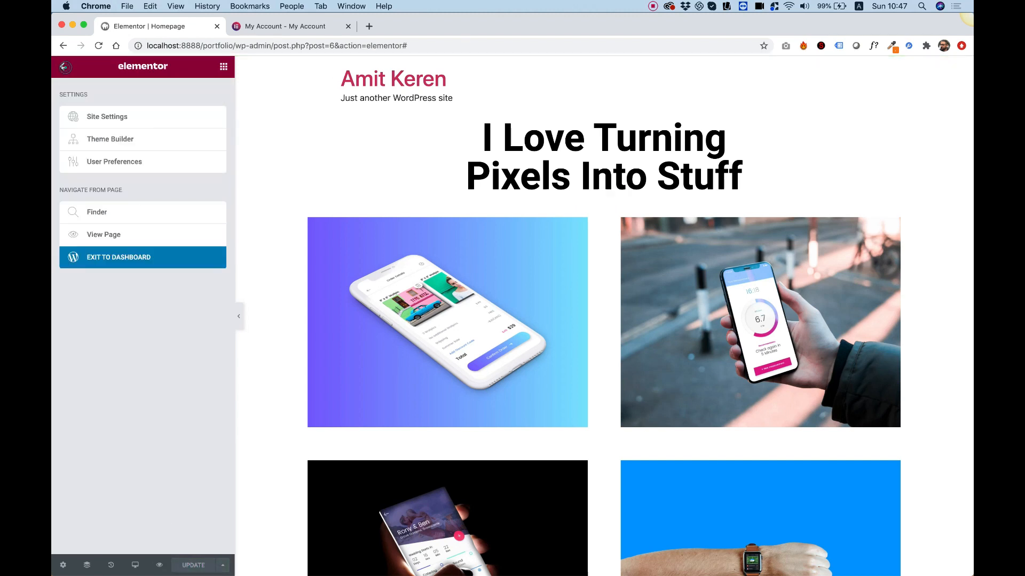
left_click(119, 258)
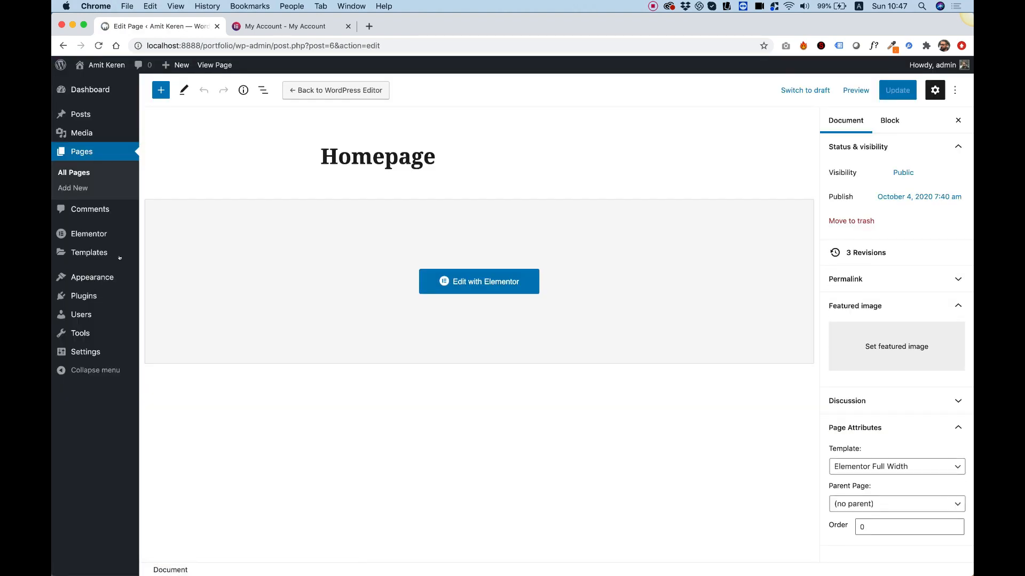
Step: Create a new header template named "Header" in the Theme Builder
mouse_move(119, 256)
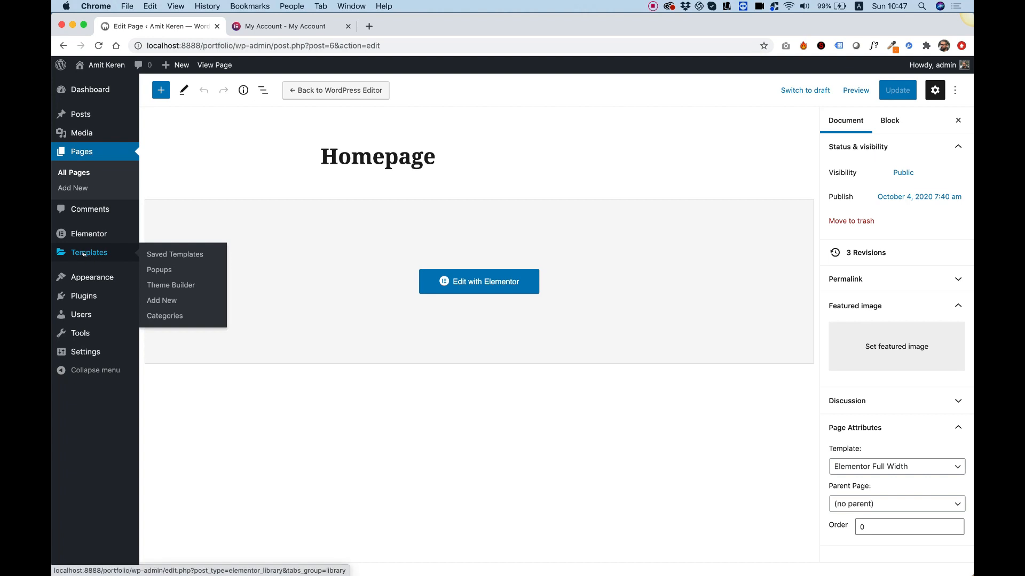
left_click(181, 285)
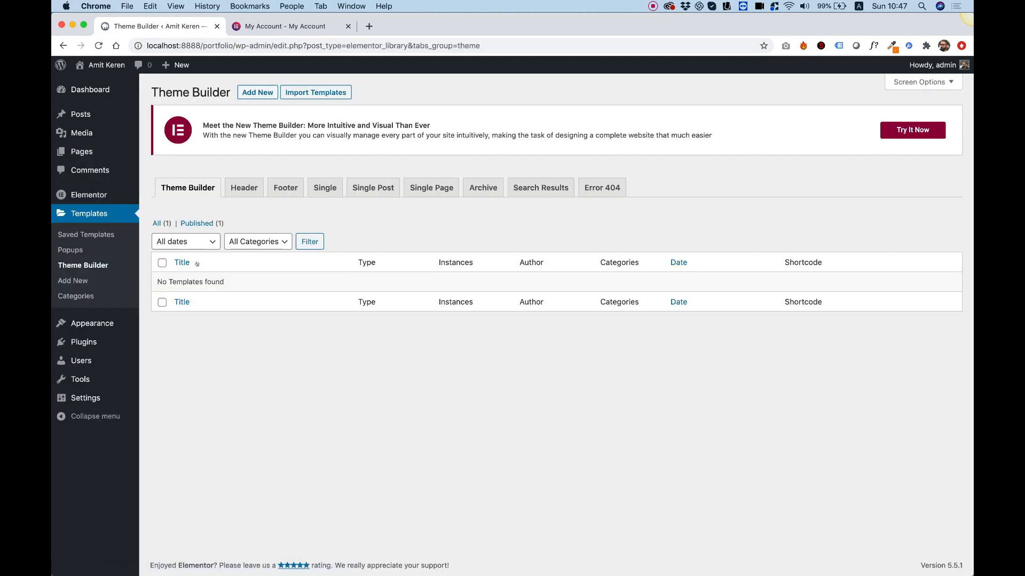
left_click(242, 189)
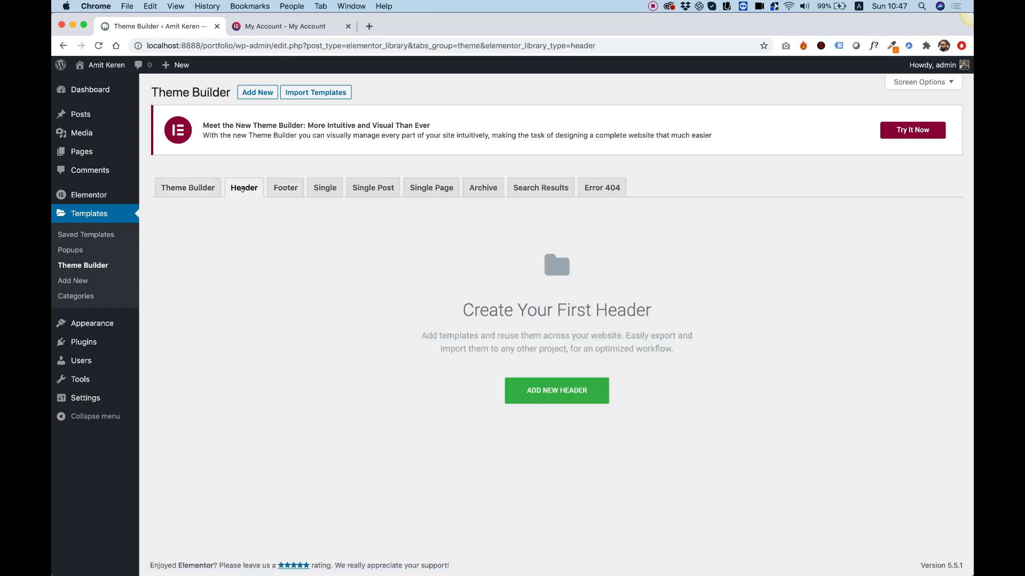
left_click(555, 392)
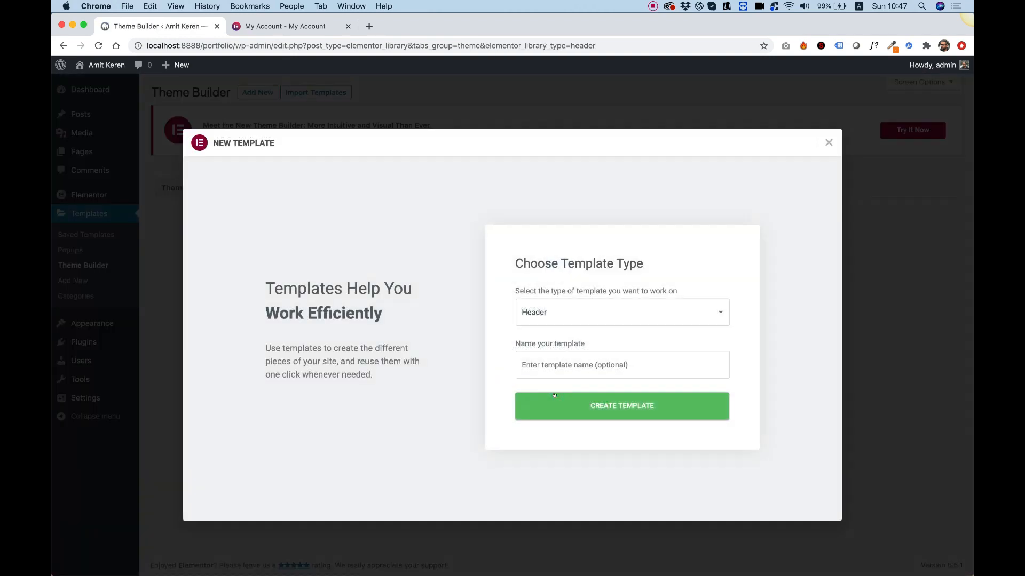
left_click(550, 366)
type("Head")
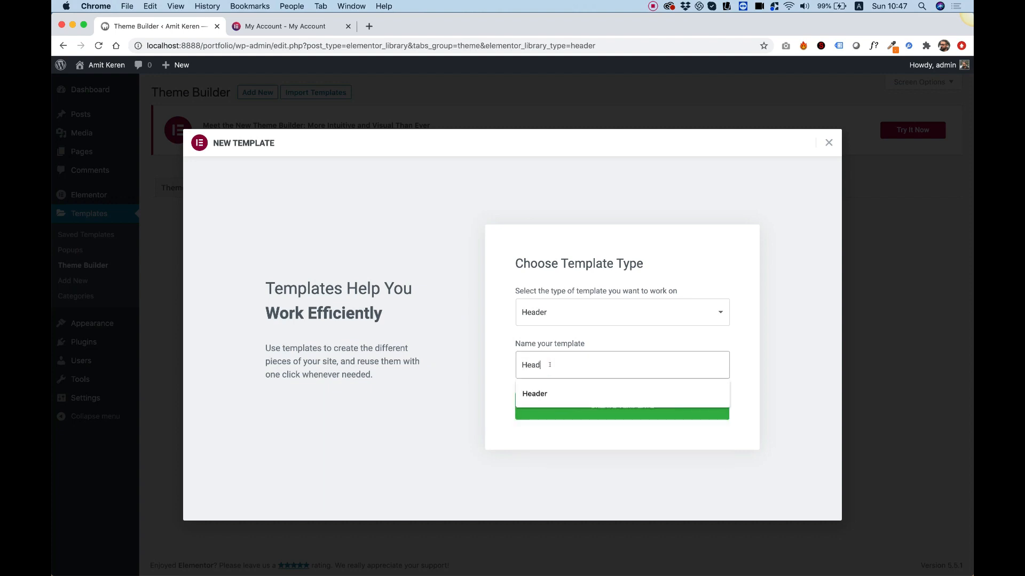
type("er")
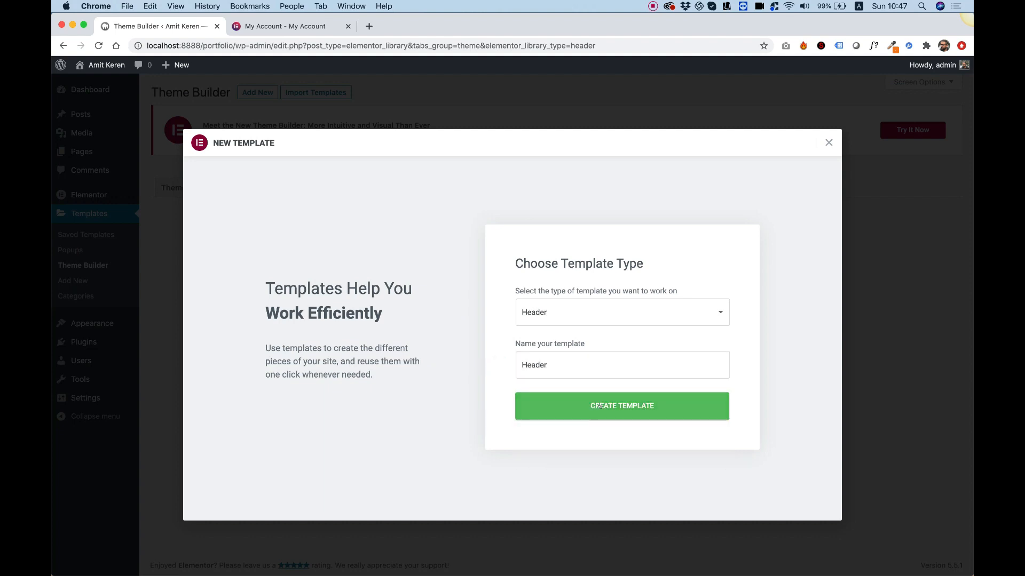
left_click(601, 407)
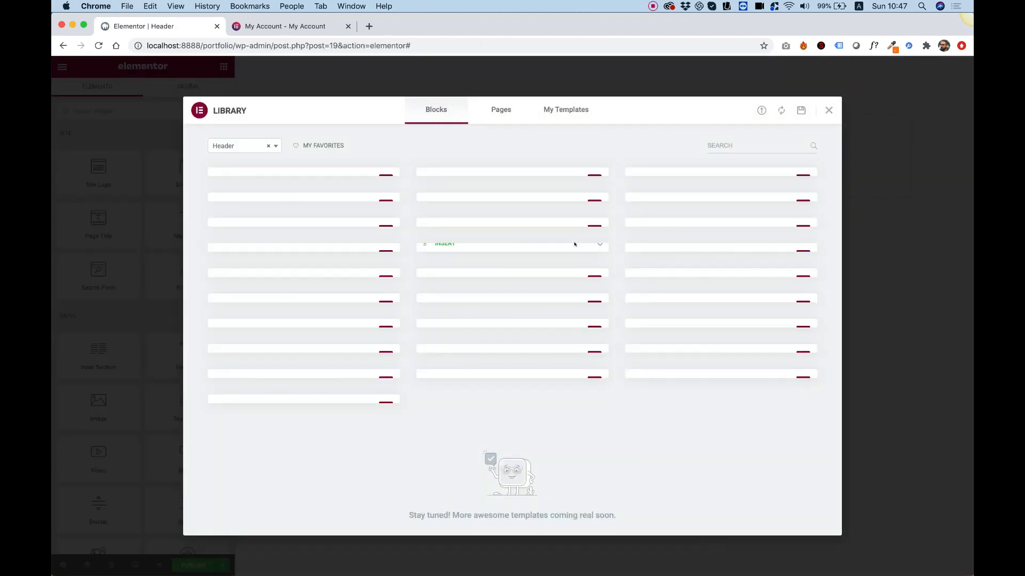
Step: Insert the white "Clinical Psychologist" header block with a hamburger menu icon from the template library
scroll(463, 336, "down", 2)
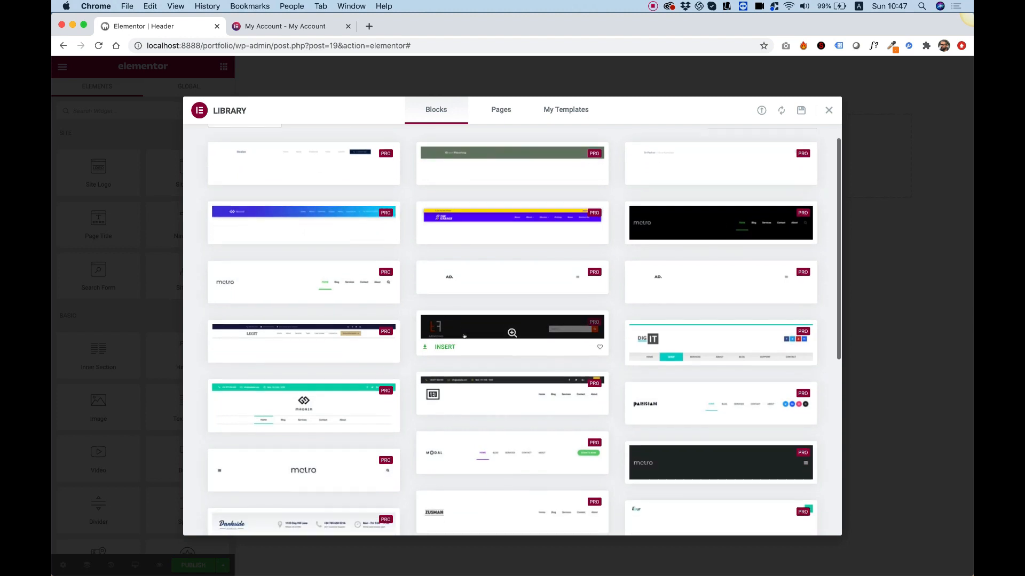
scroll(464, 336, "down", 2)
scroll(465, 337, "up", 4)
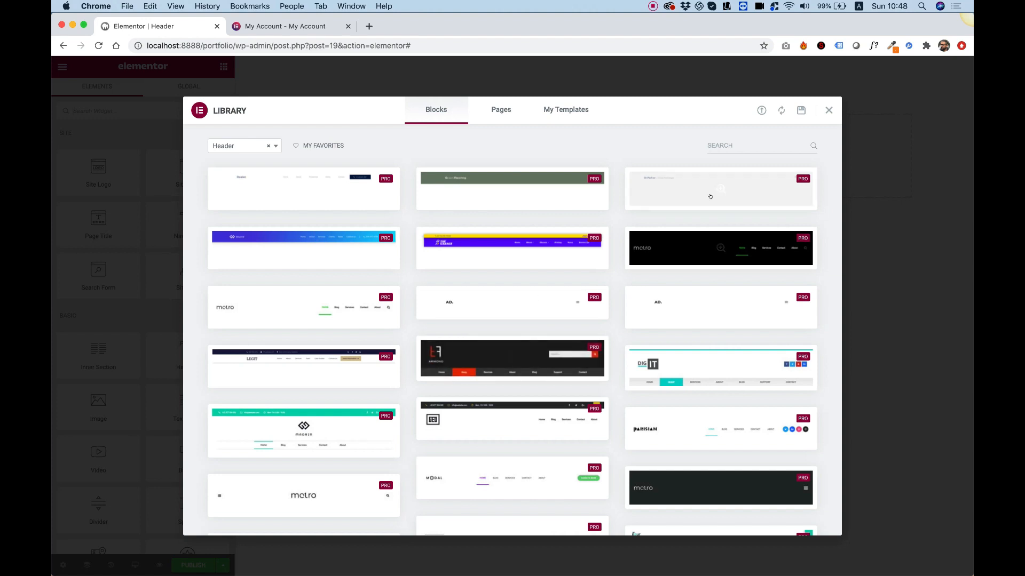
left_click(647, 200)
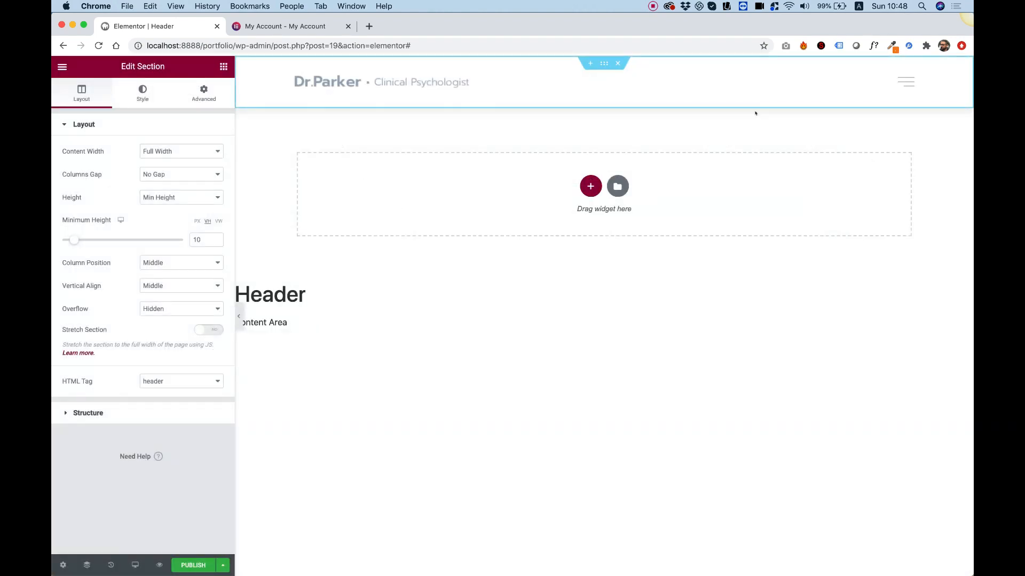
left_click(907, 83)
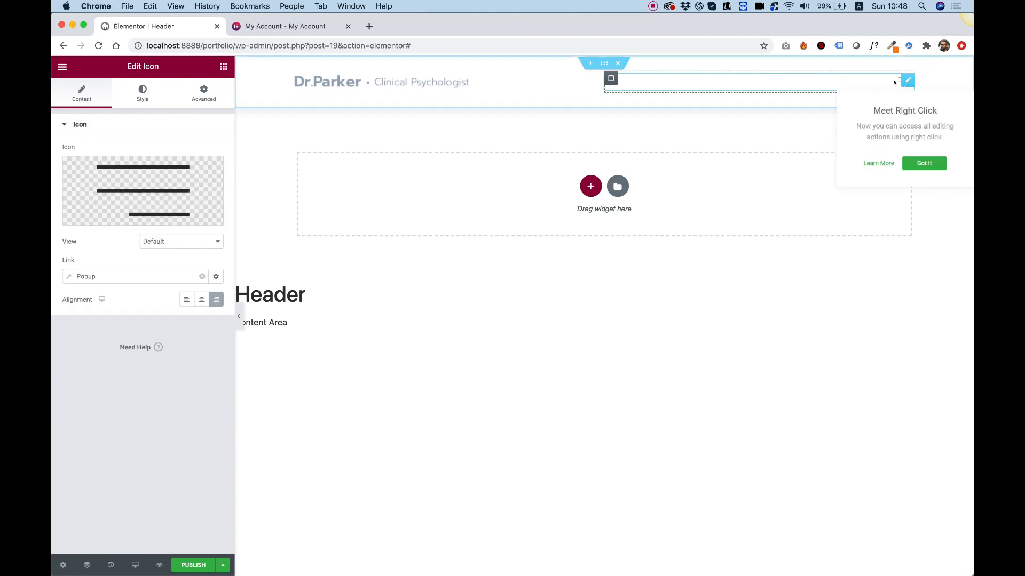
right_click(897, 80)
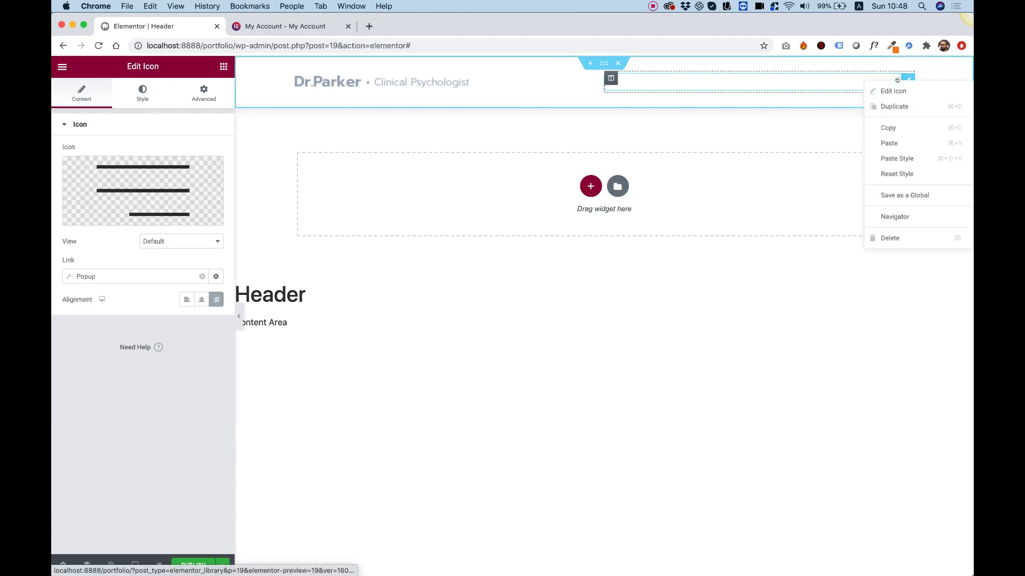
left_click(826, 86)
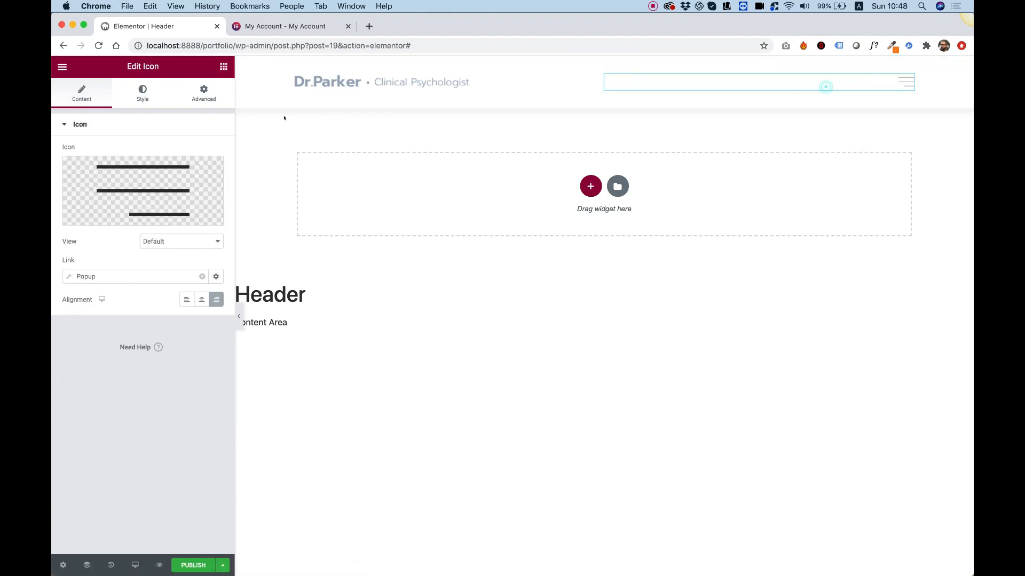
Step: Replace the header's logo image with logo.png uploaded from the portfolio folder on the Desktop
left_click(341, 86)
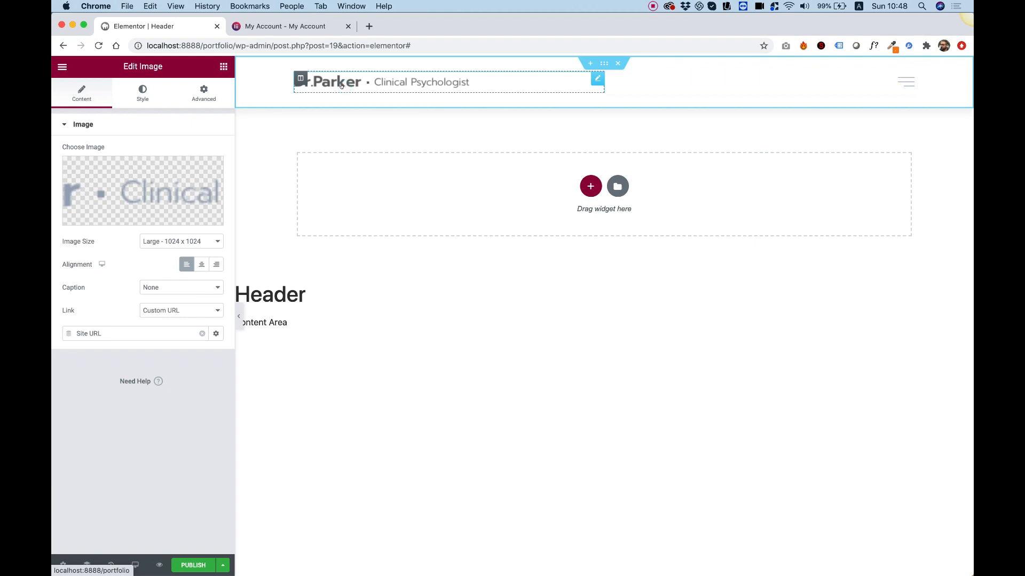
left_click(145, 183)
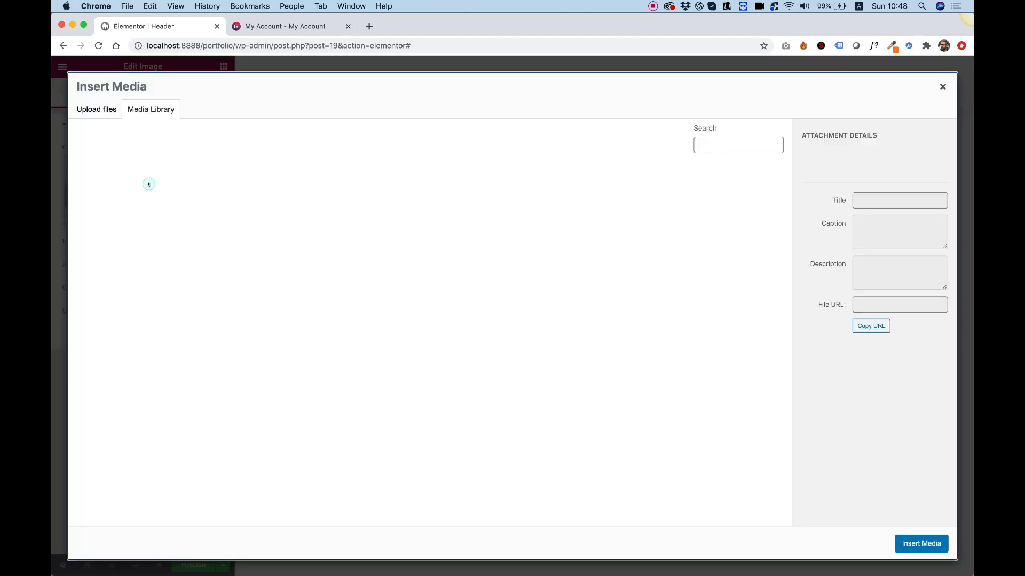
left_click(100, 111)
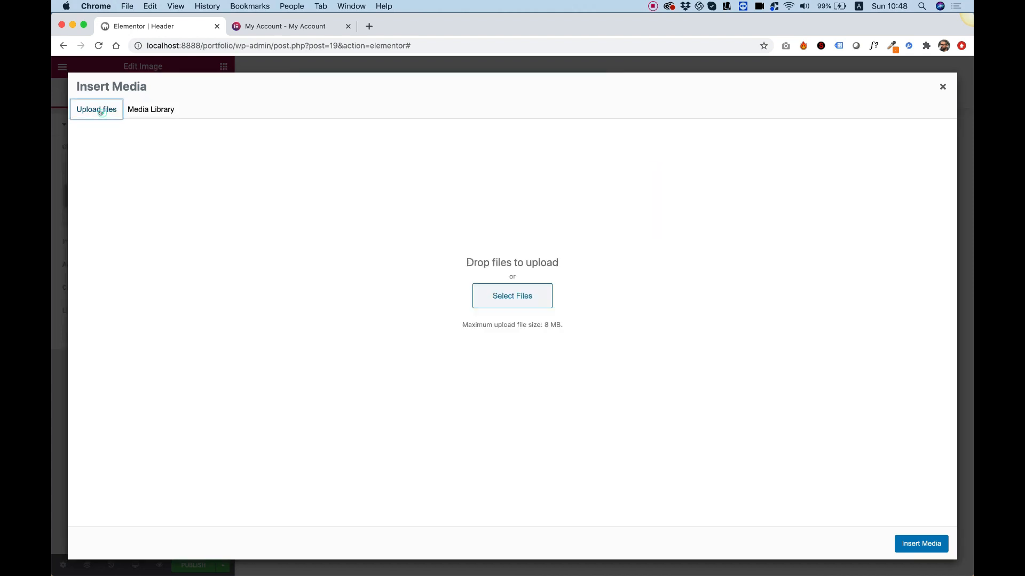
left_click(491, 287)
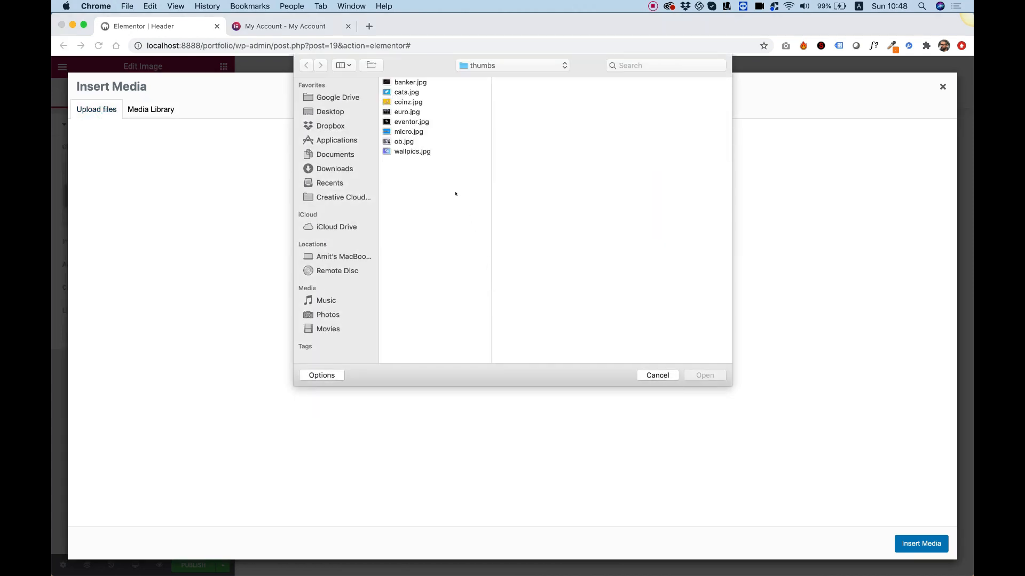
left_click(512, 65)
left_click(481, 76)
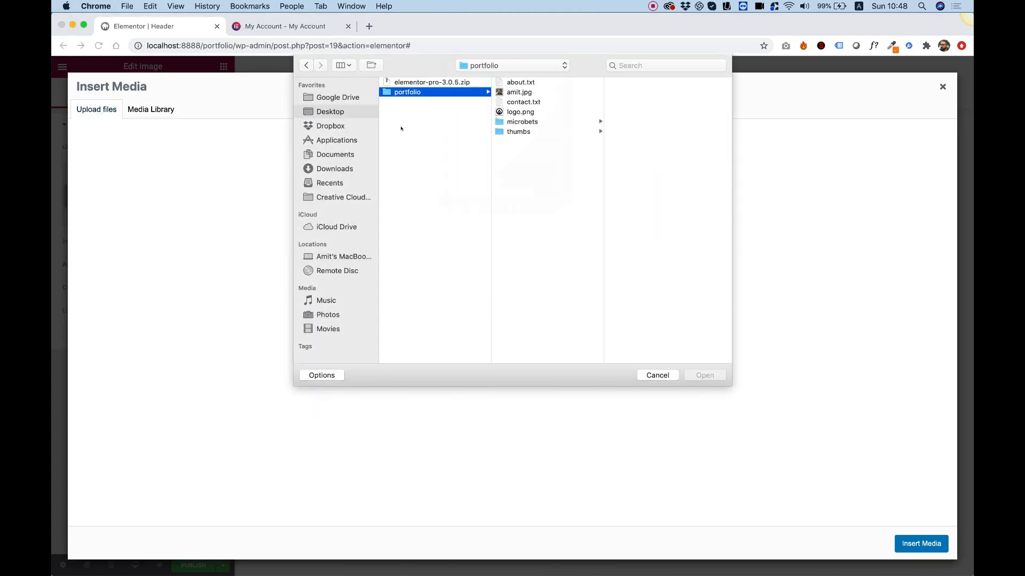
double_click(521, 111)
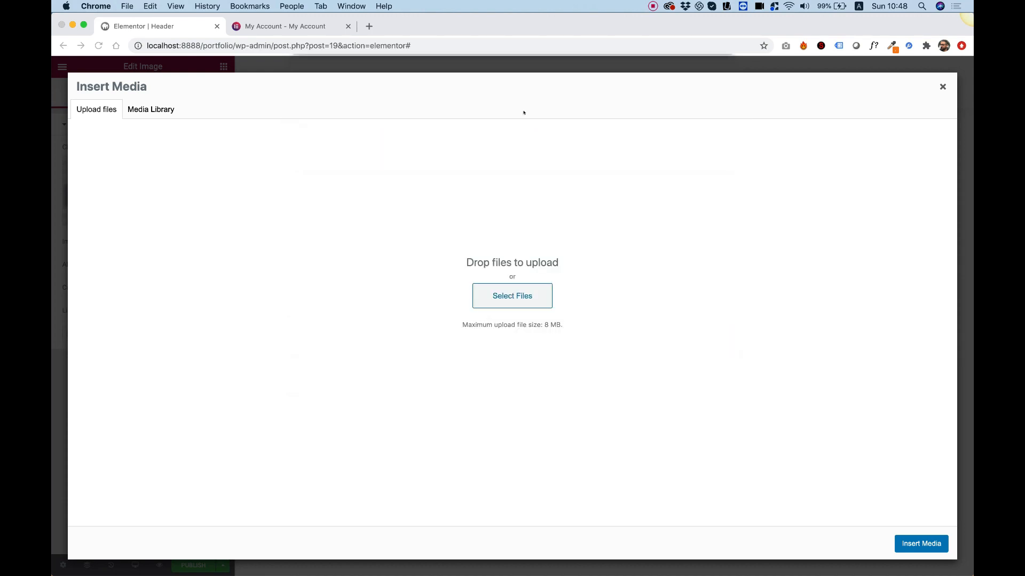
left_click(921, 544)
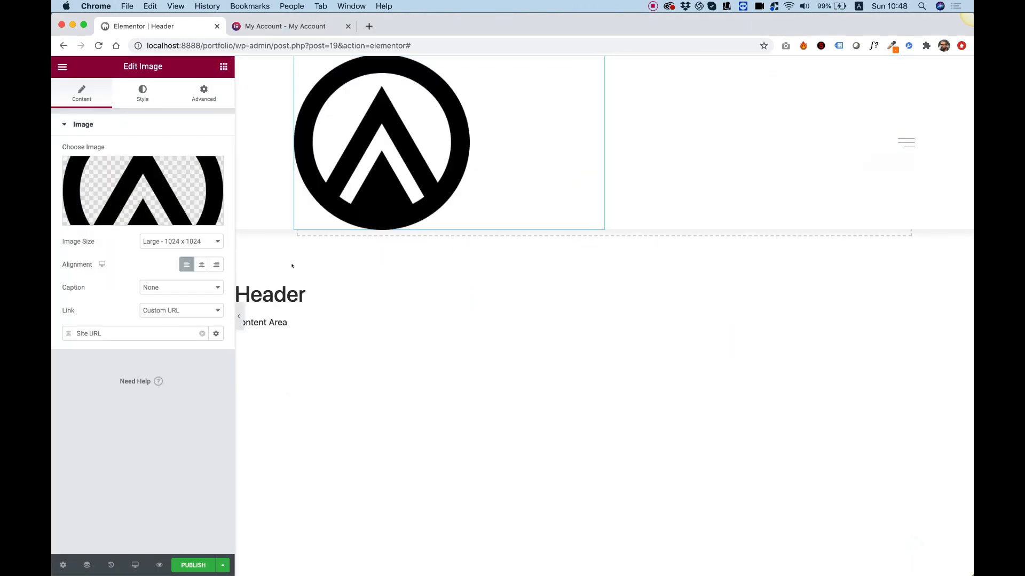
Step: Set the header logo's width to 56 px
left_click(142, 93)
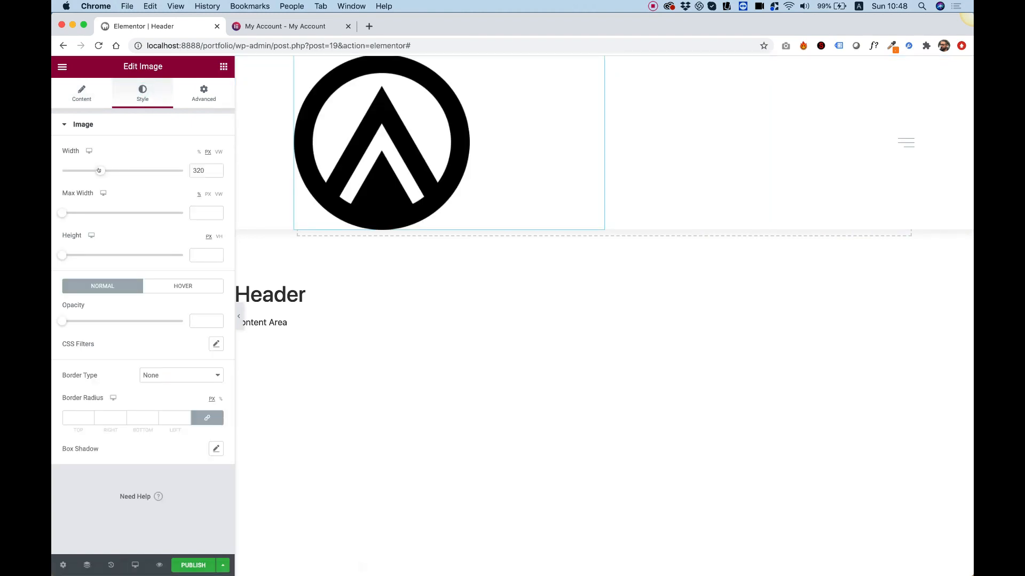
left_click_drag(101, 170, 66, 170)
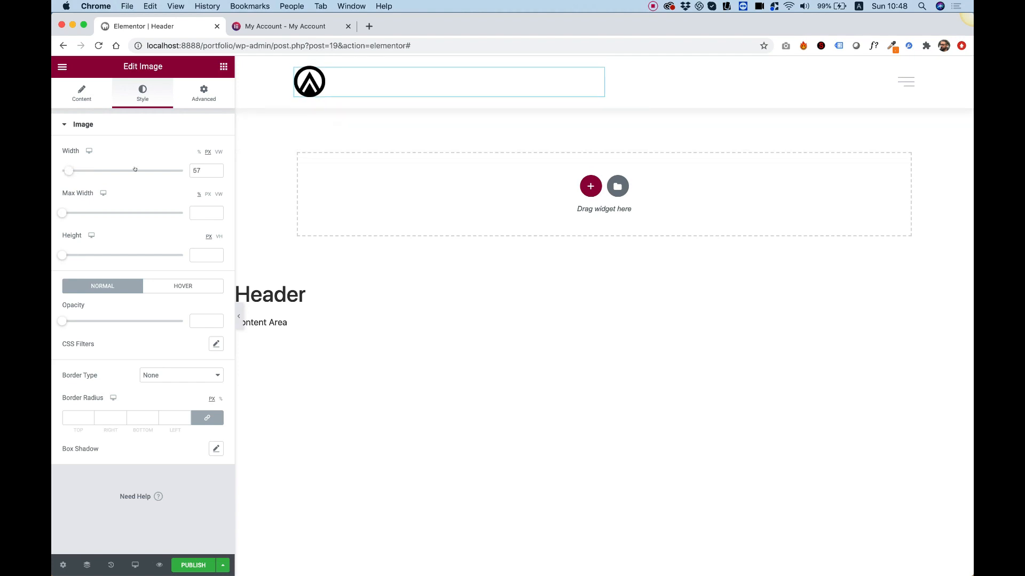
double_click(195, 170)
type("56")
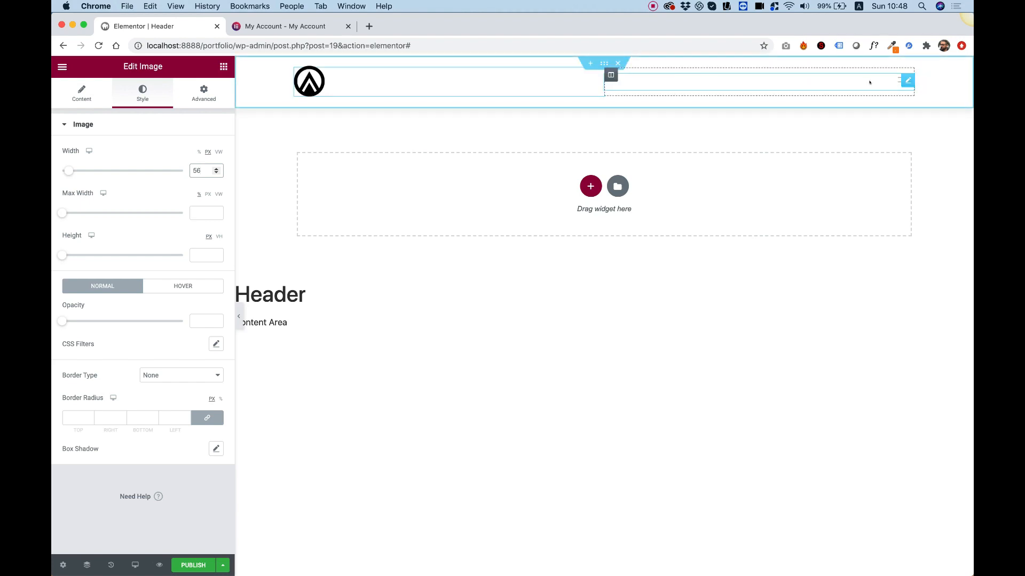
Step: Check the menu icon's popup link and publish the header with a display condition that includes the Entire Site
left_click(896, 81)
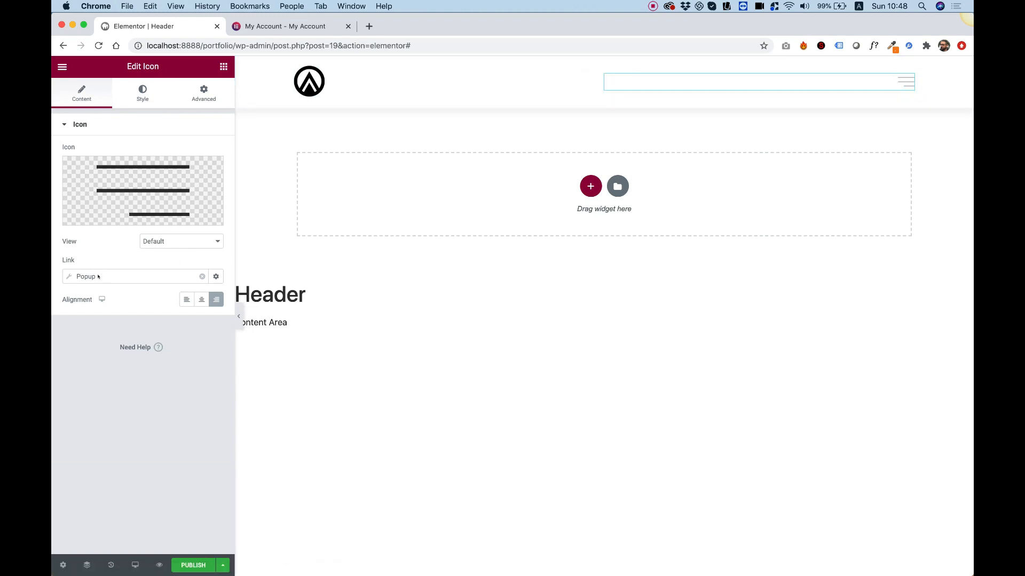
left_click(191, 565)
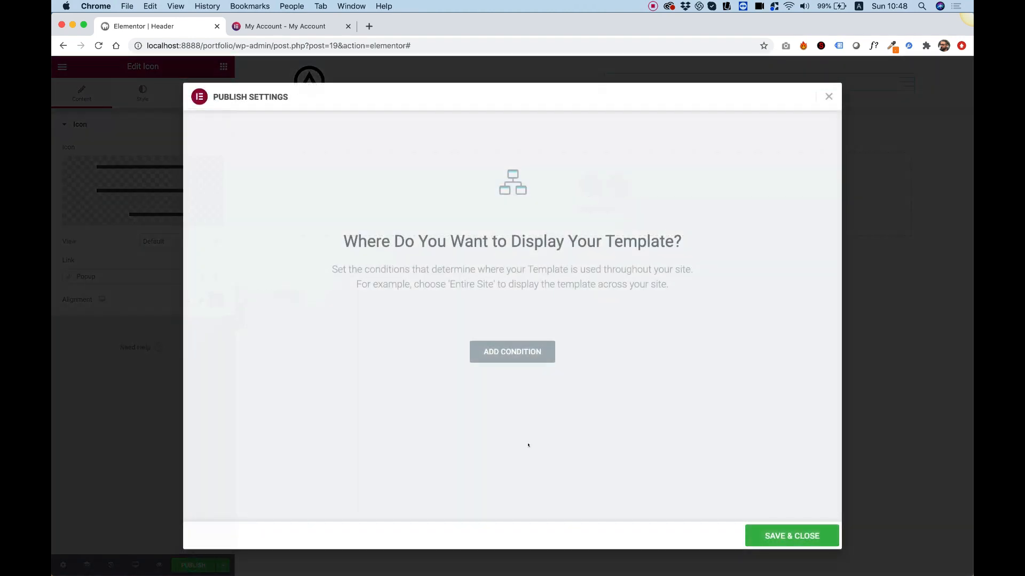
left_click(513, 357)
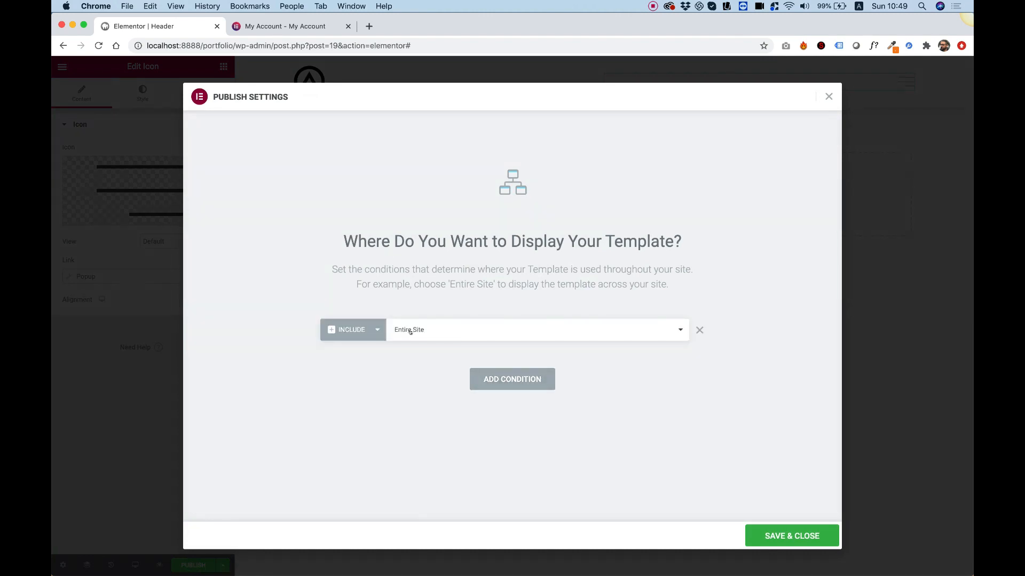
left_click(778, 536)
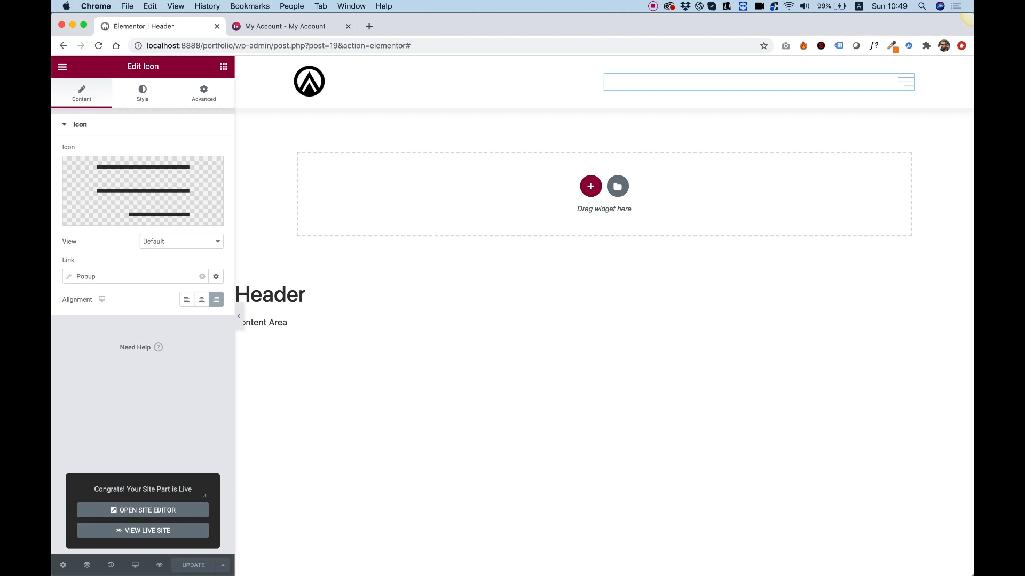
Step: View the live site and load its root address localhost:8888/portfolio/ to check the new header
left_click(162, 531)
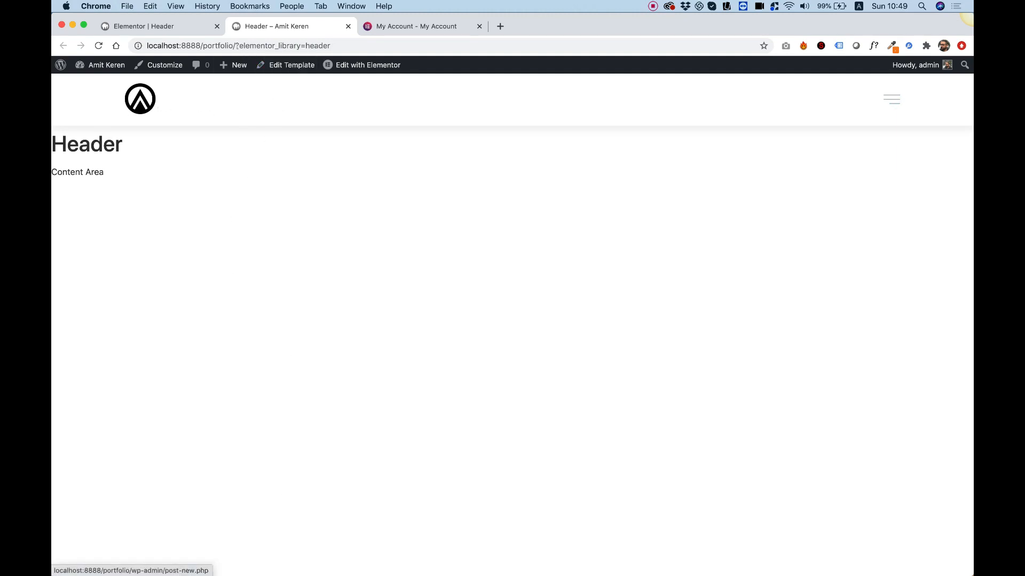
left_click_drag(234, 45, 522, 80)
key("BackSpace")
key("Return")
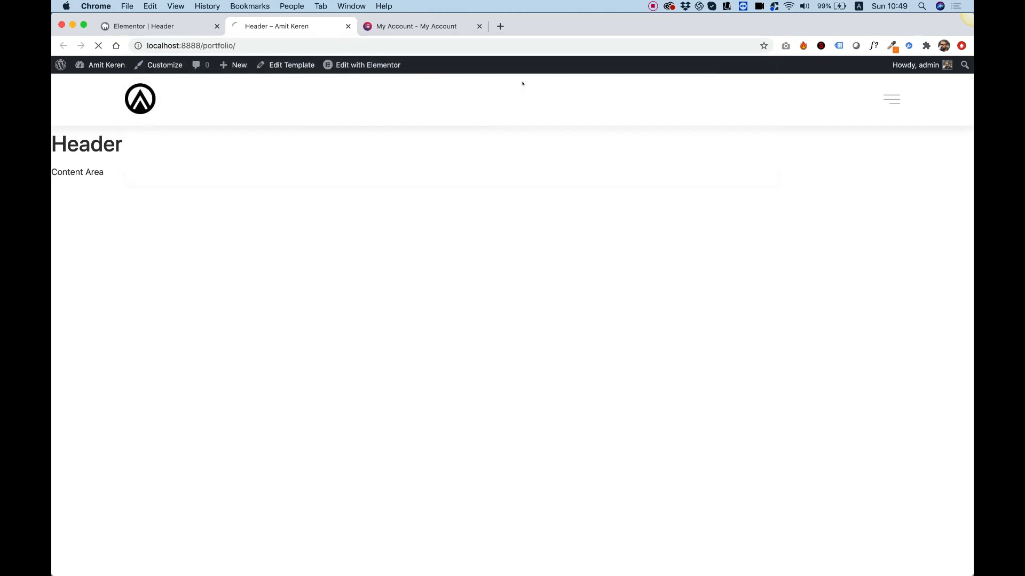
mouse_move(329, 99)
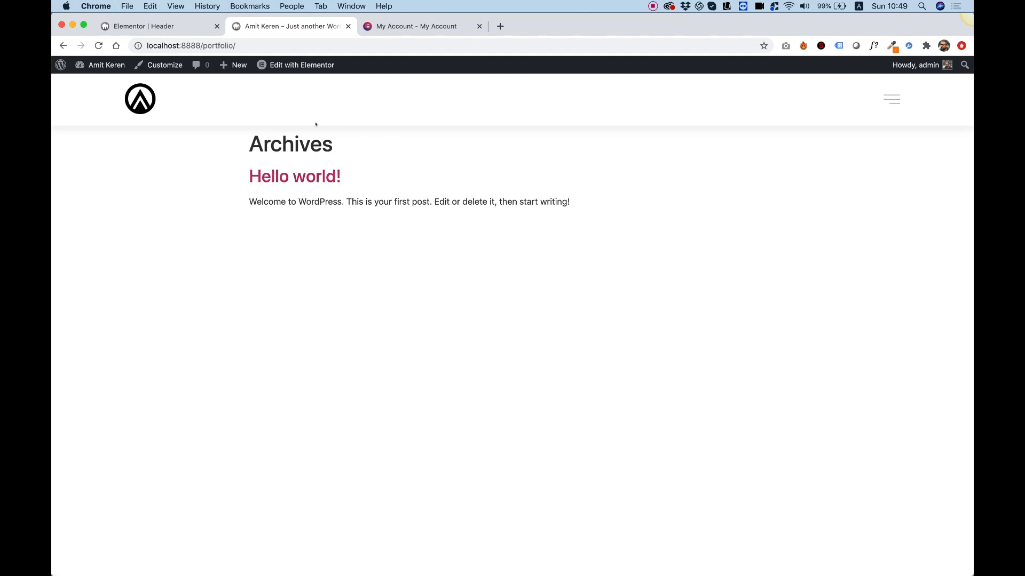
Step: Leave the header template's Elementor editor for the WordPress dashboard and open the Reading settings
left_click(159, 30)
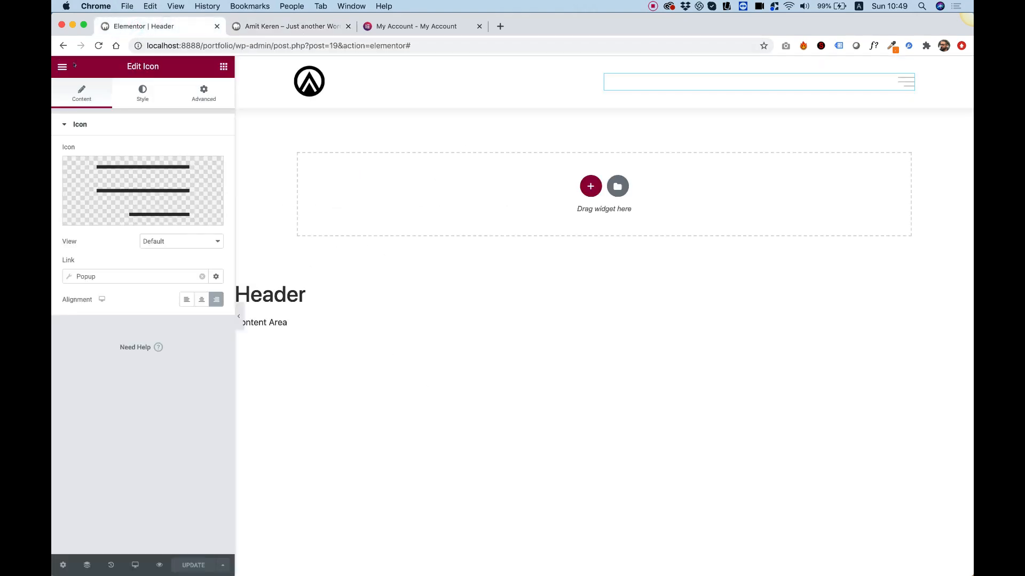
left_click(62, 67)
left_click(108, 258)
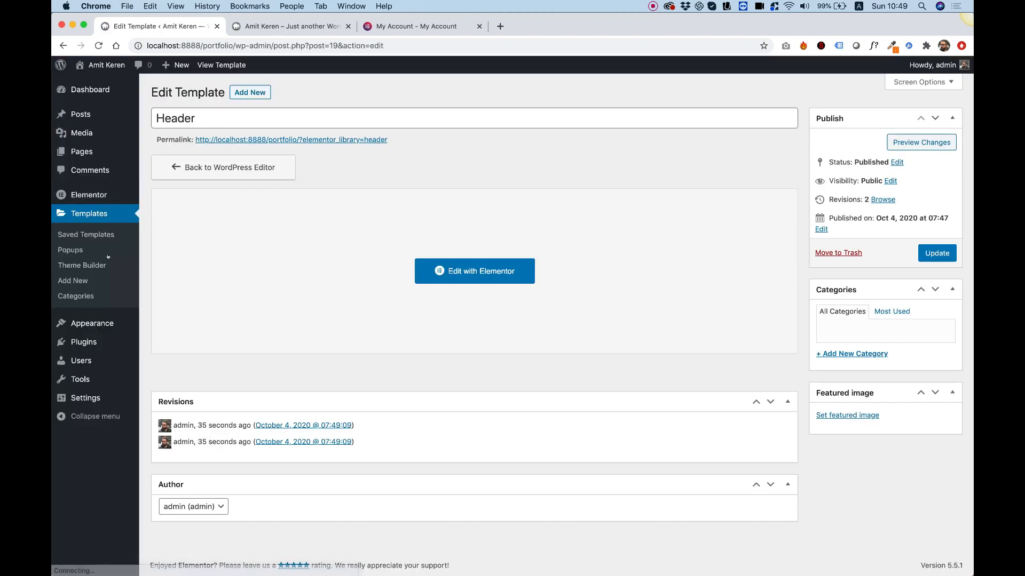
mouse_move(93, 399)
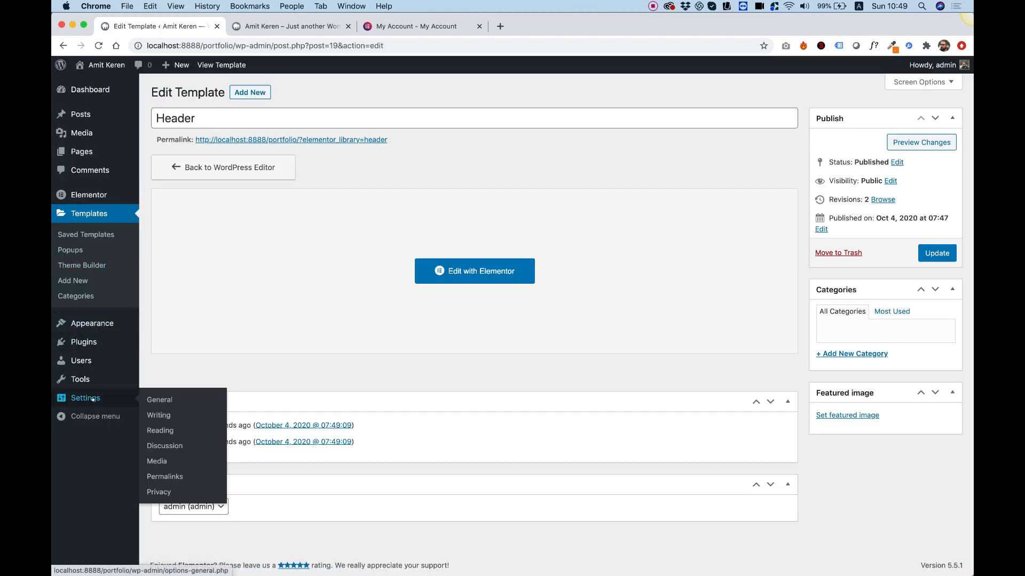
left_click(165, 430)
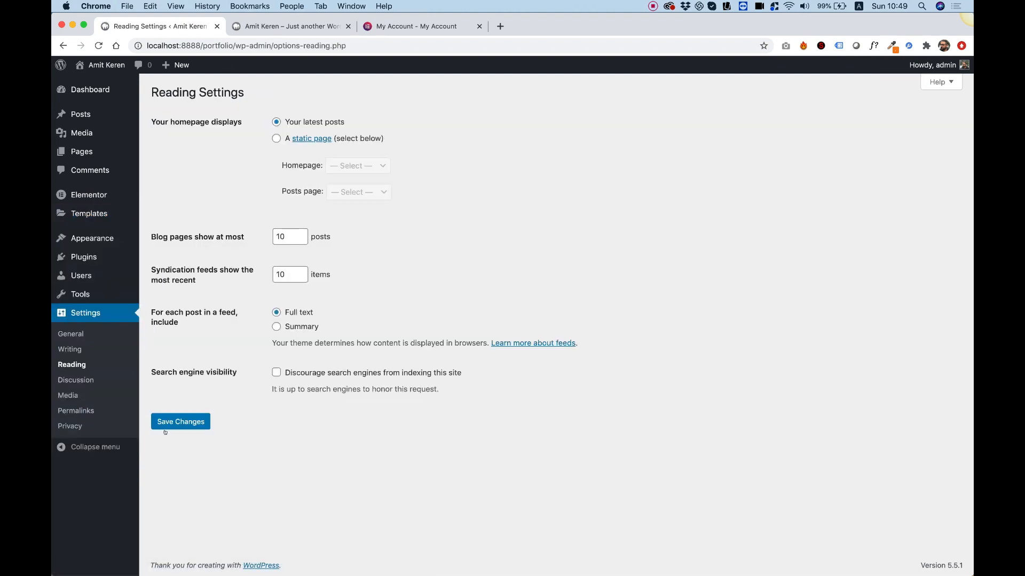
Step: Set the site's front page to a static page, choose Homepage as the homepage, and save the settings
left_click(275, 139)
left_click(347, 166)
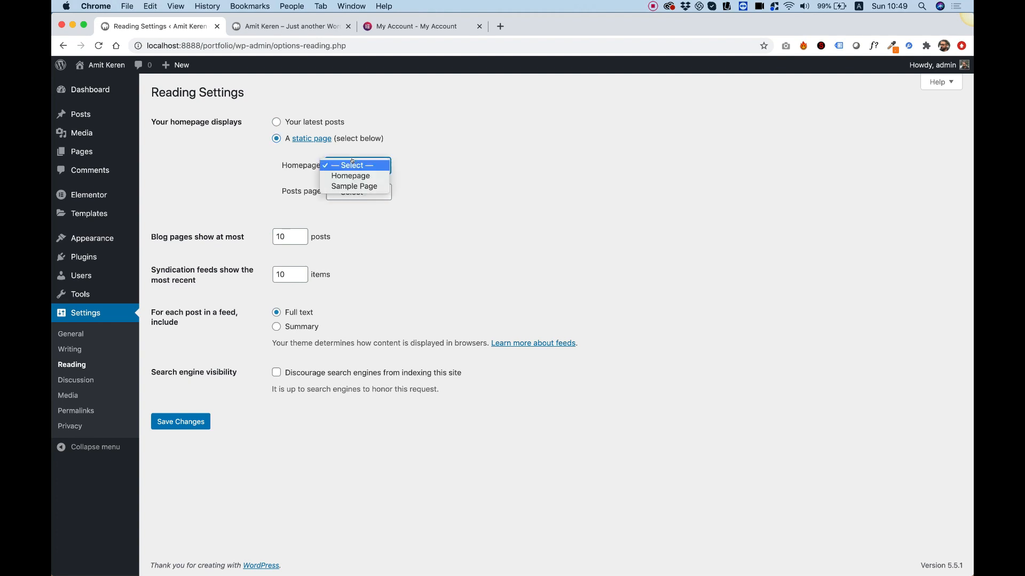
left_click(347, 176)
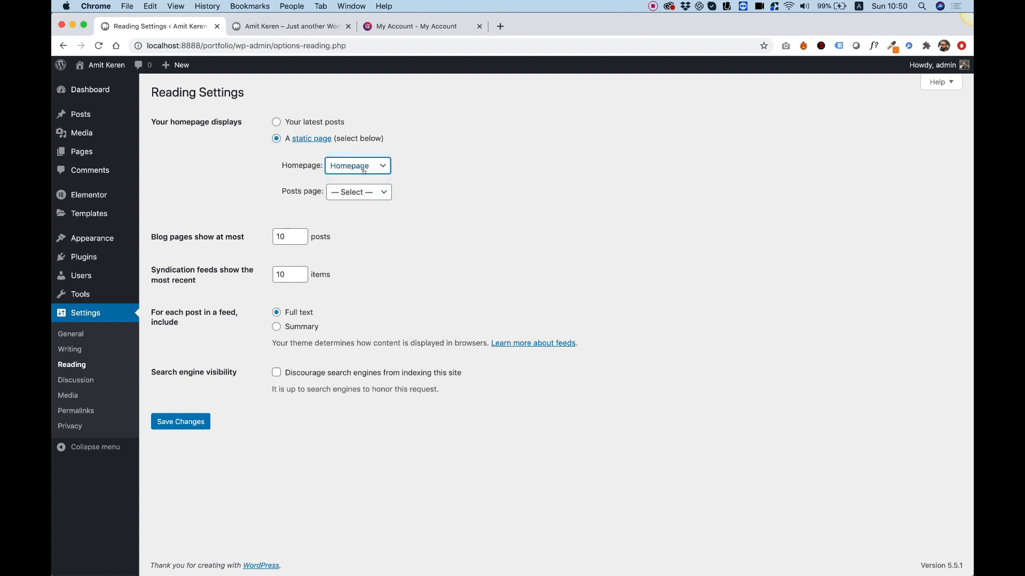
left_click(181, 423)
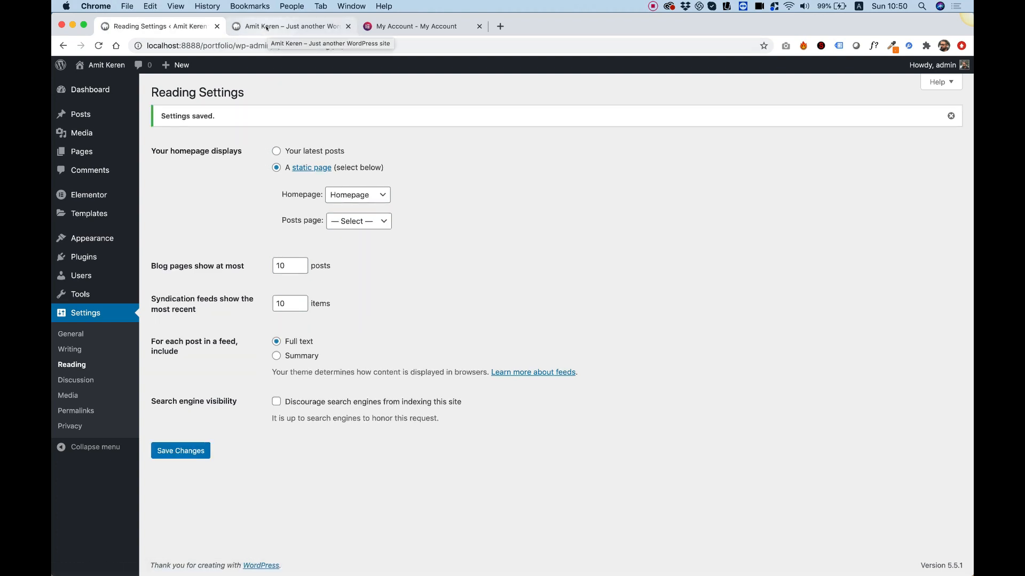
Step: Reload the live site and look through the homepage content beneath the new header
left_click(266, 28)
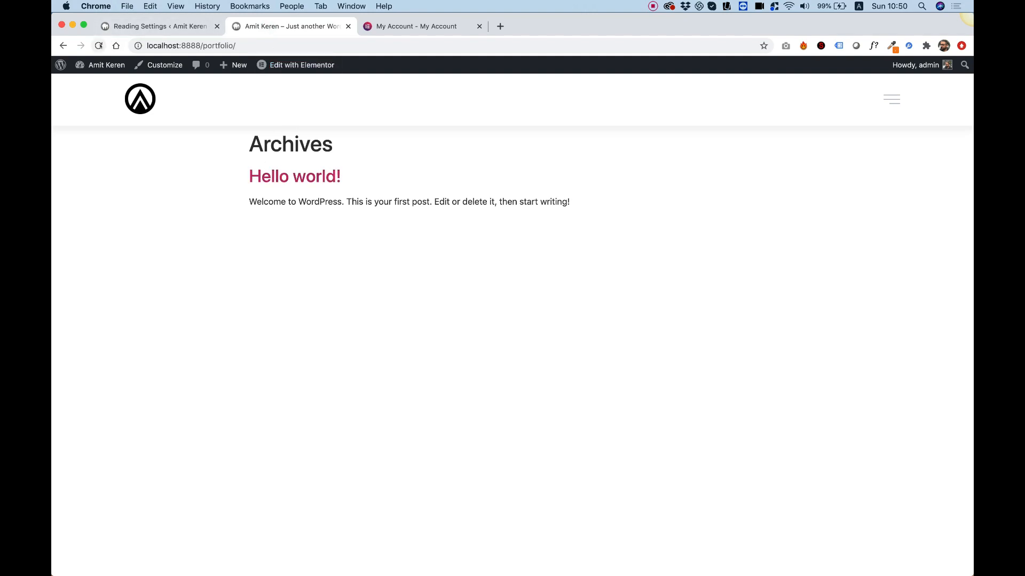
key("super+r")
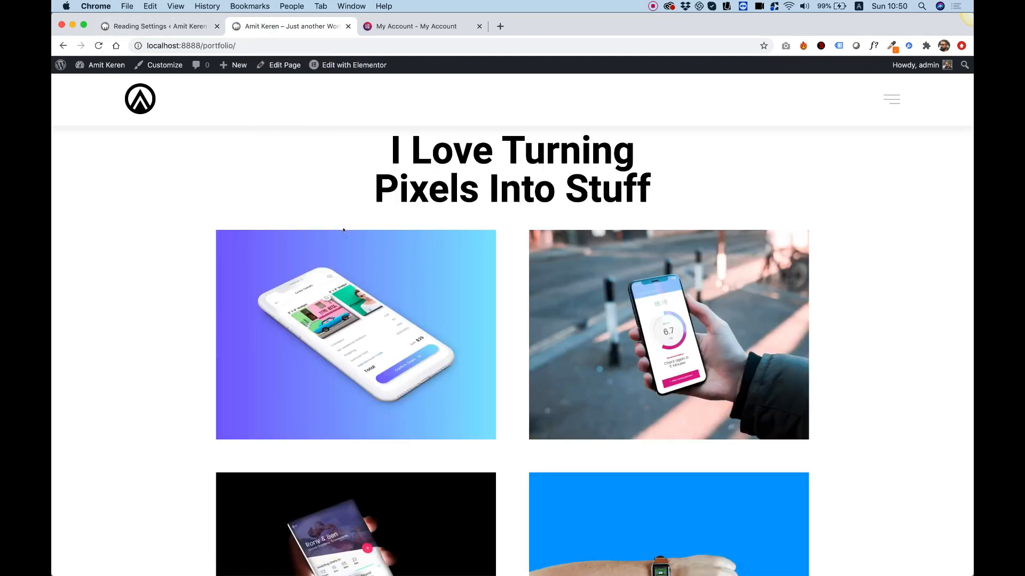
scroll(343, 229, "down", 2)
scroll(343, 230, "down", 5)
scroll(631, 200, "up", 7)
Step: Open the homepage in Elementor and bring up the settings of the "I Love Turning Pixels Into Stuff" heading section
left_click(342, 65)
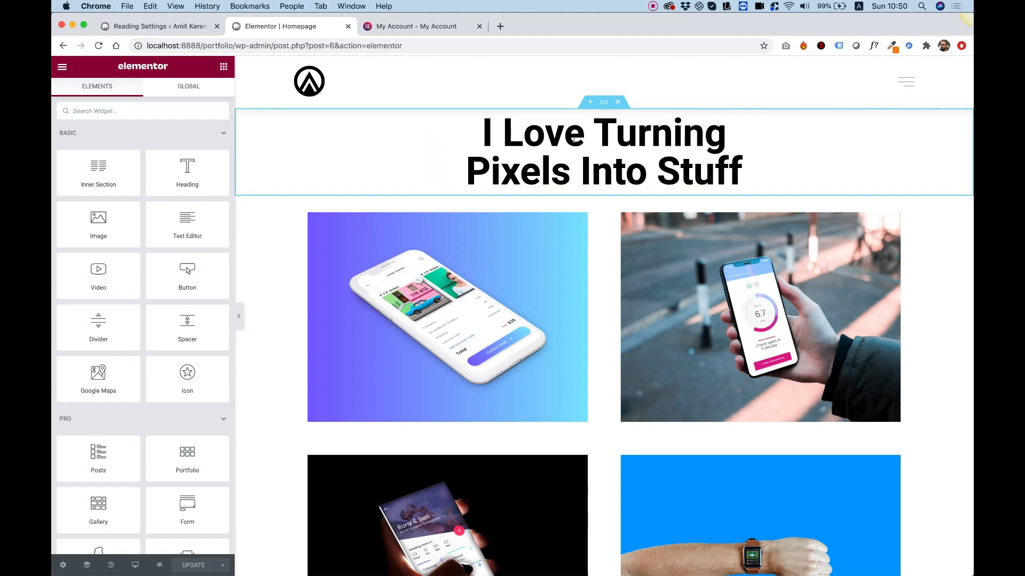
right_click(263, 151)
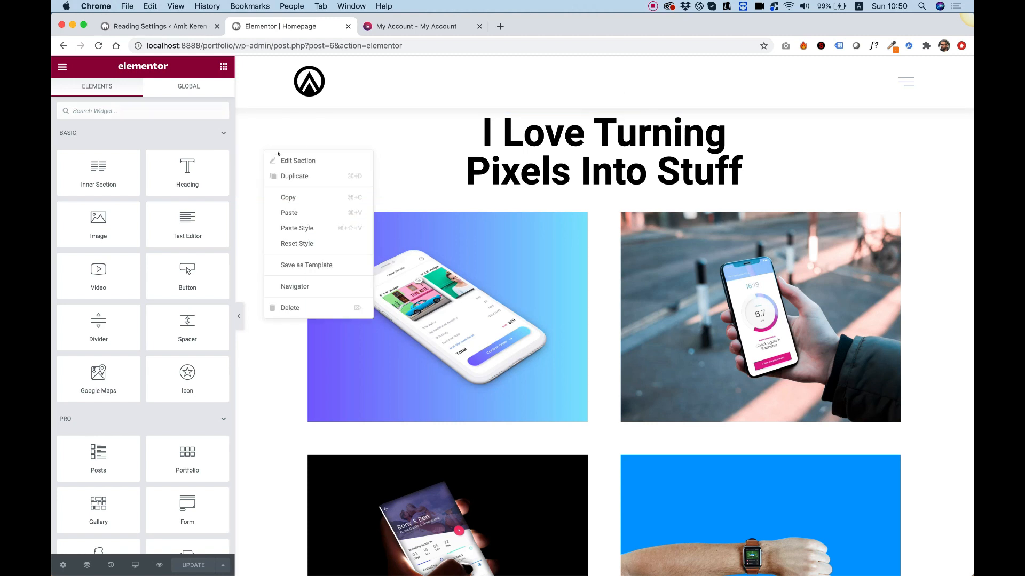
left_click(275, 159)
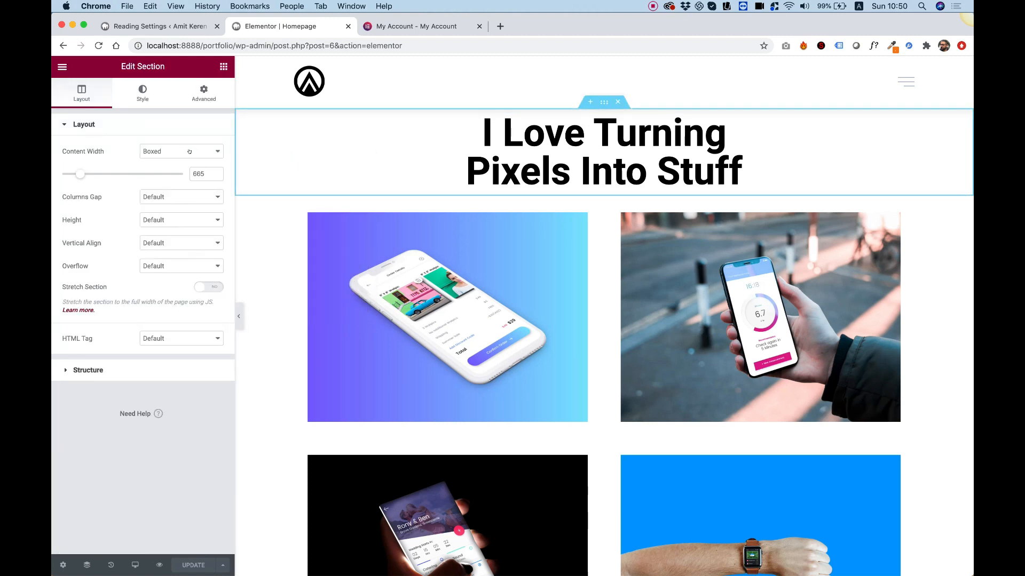
Step: Unlink the heading section's padding, set it to 100 px at top and bottom, and save the page
left_click(203, 93)
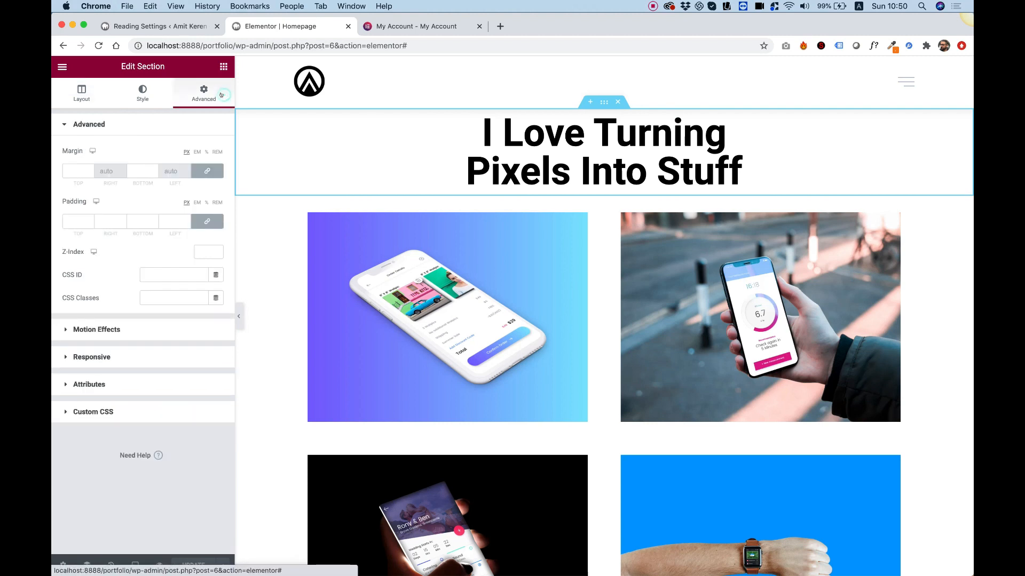
left_click(210, 223)
left_click(78, 221)
type("100")
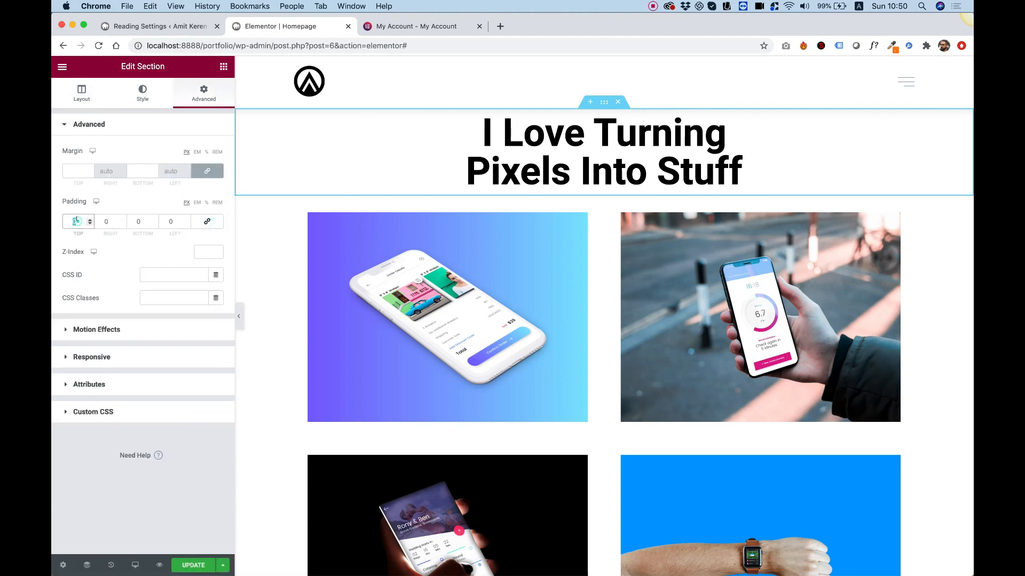
key("Tab")
key("Tab")
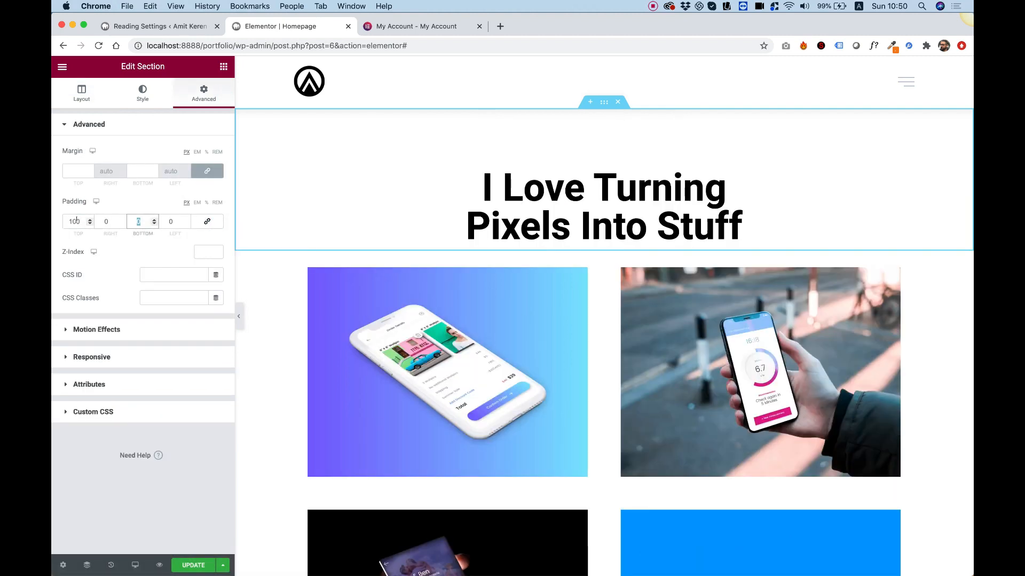
type("100")
scroll(712, 212, "down", 3)
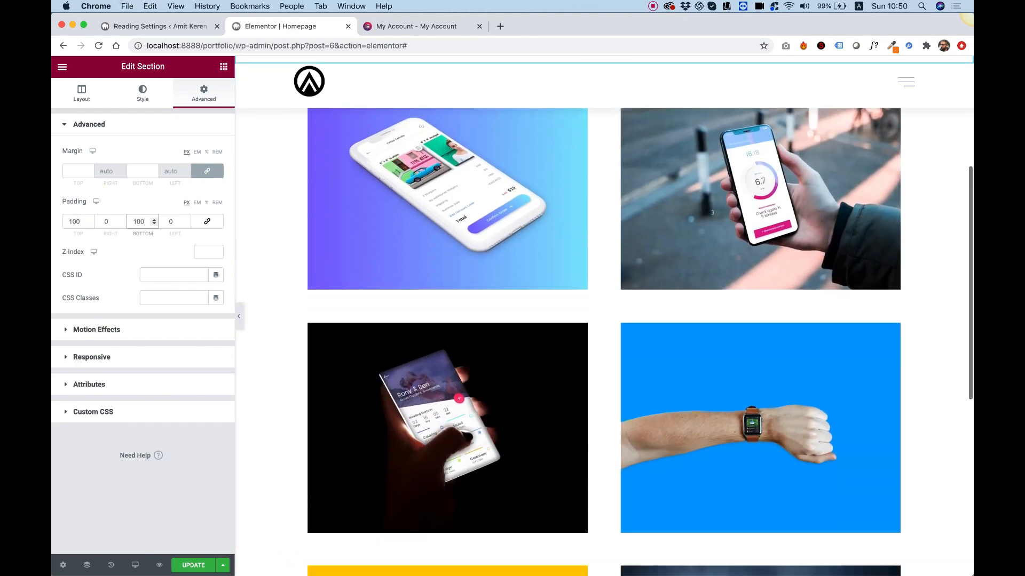
scroll(712, 213, "up", 4)
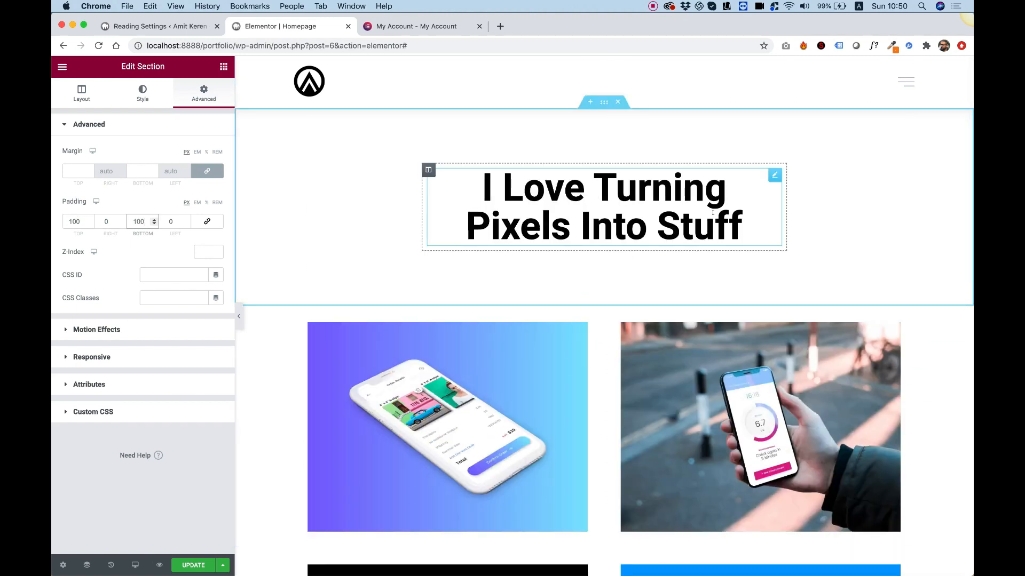
key("super+s")
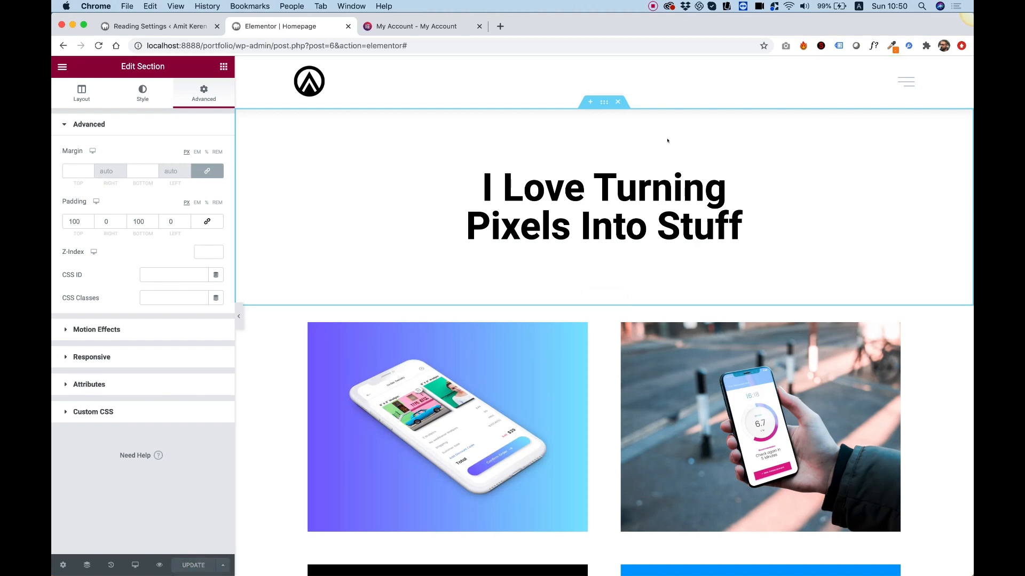
Step: Change the content width of the first image row's section to Full Width
scroll(757, 200, "down", 4)
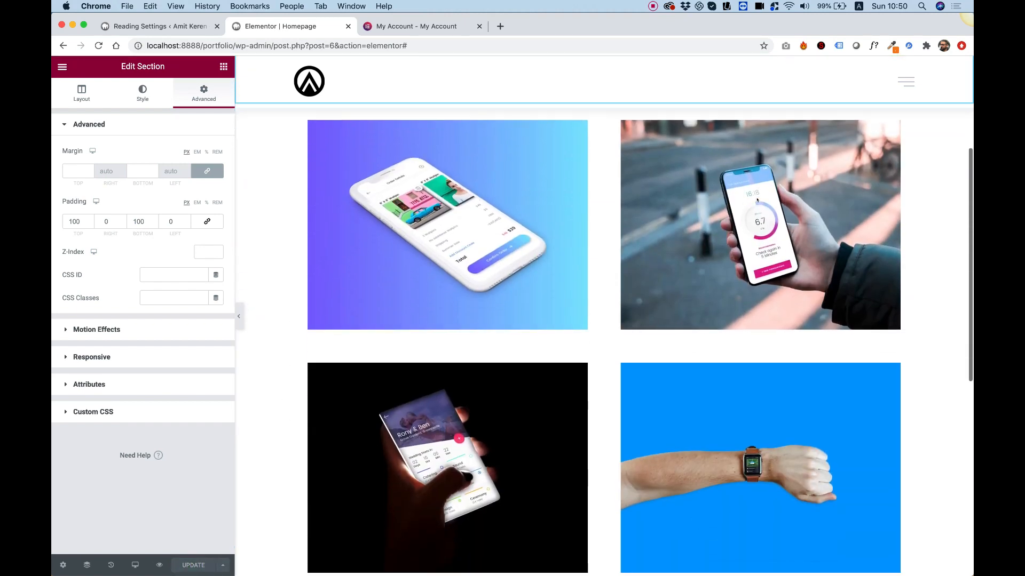
scroll(757, 199, "up", 4)
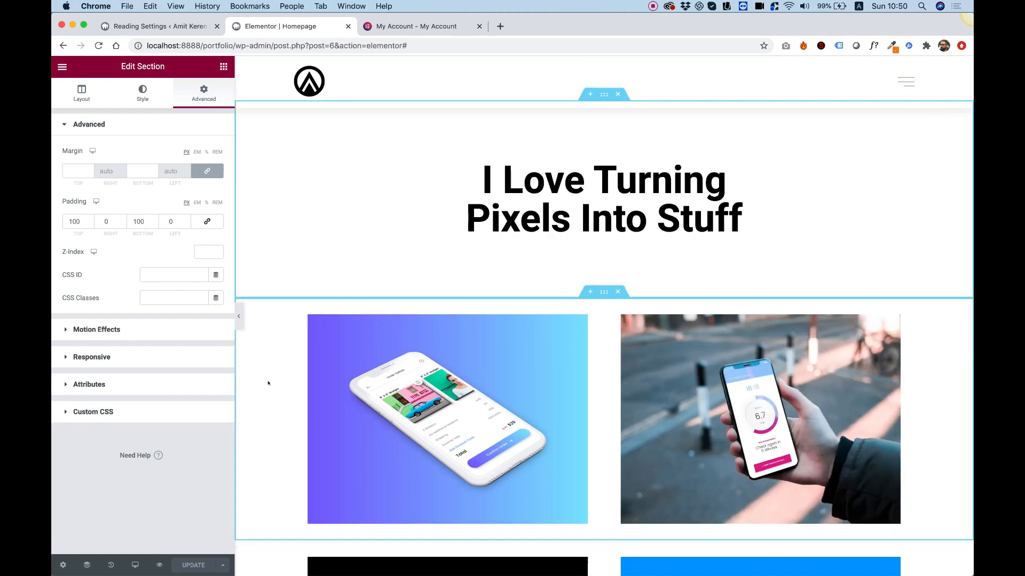
scroll(267, 383, "down", 4)
right_click(256, 208)
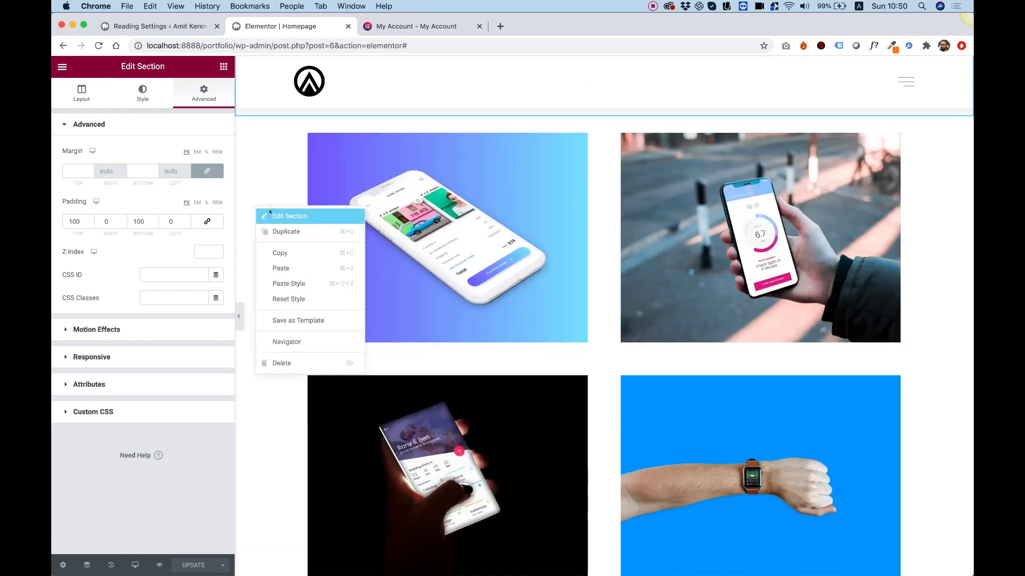
left_click(271, 215)
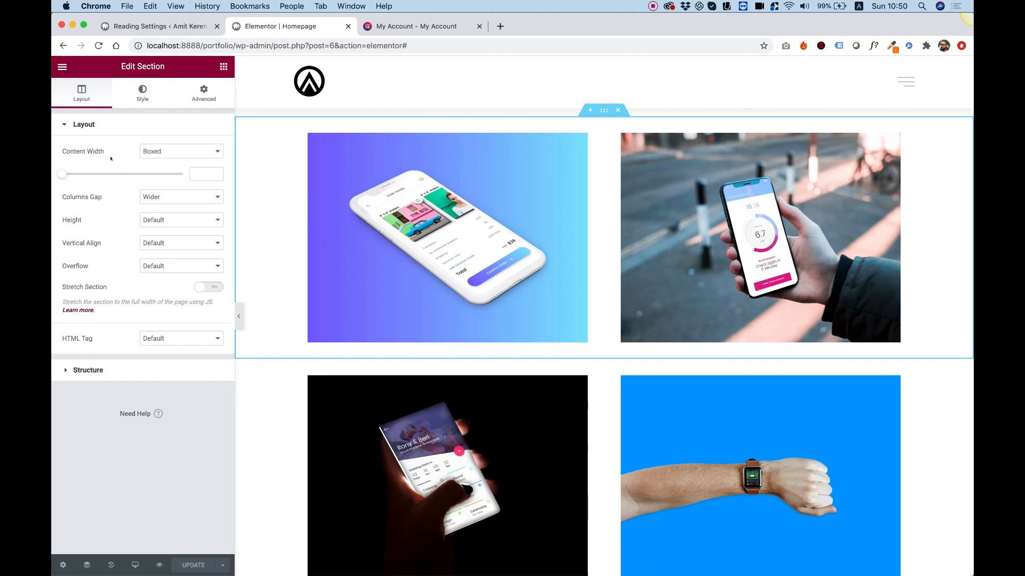
left_click(149, 156)
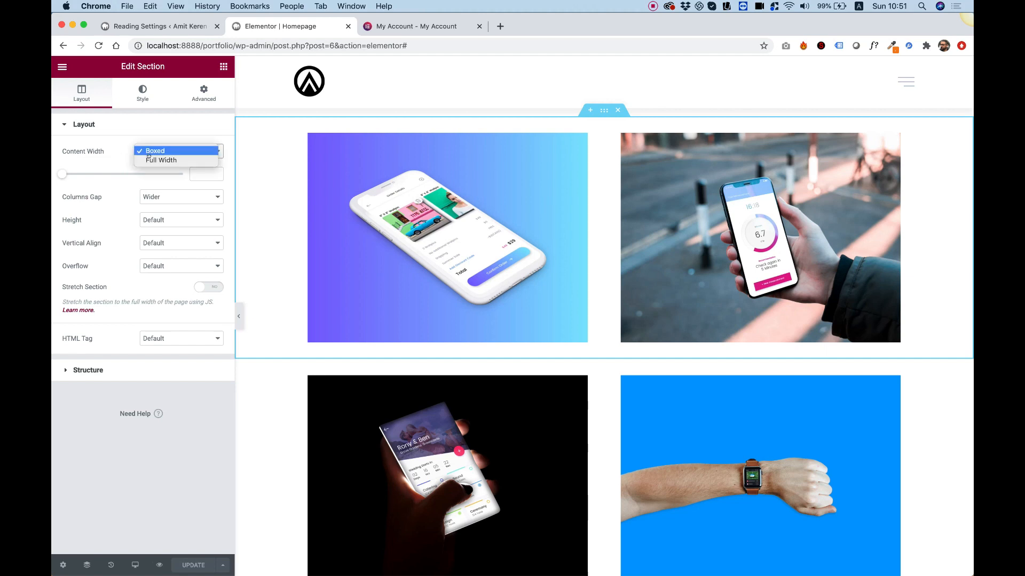
left_click(149, 160)
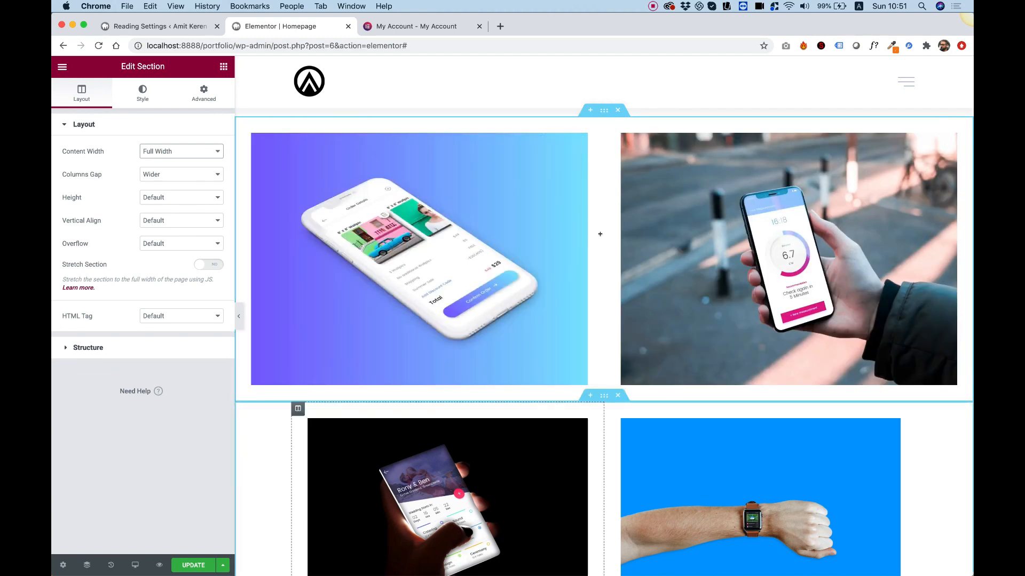
Step: Copy the first image row's section, paste its style onto the second and third image rows, and save the page
right_click(603, 111)
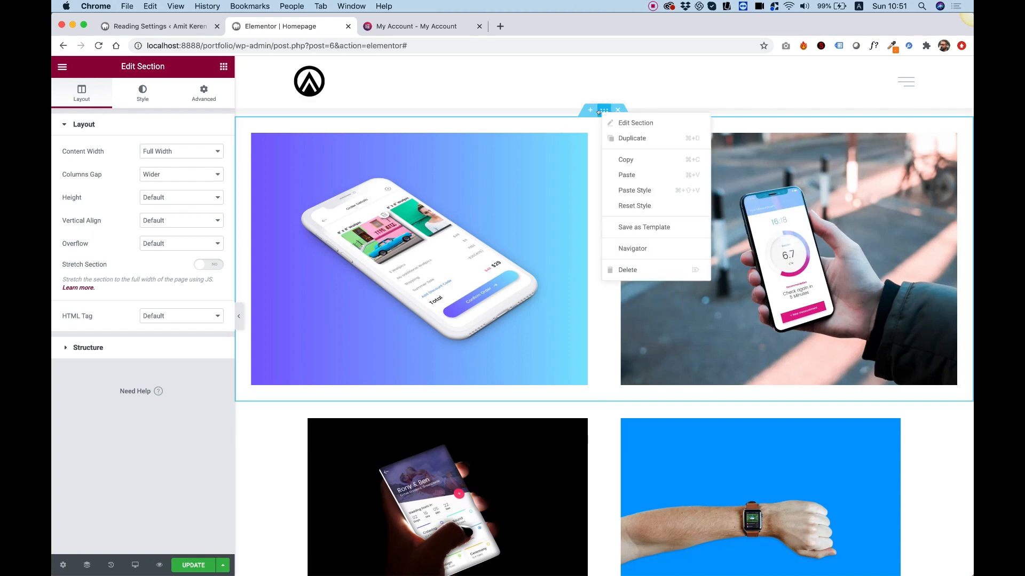
left_click(643, 163)
right_click(605, 401)
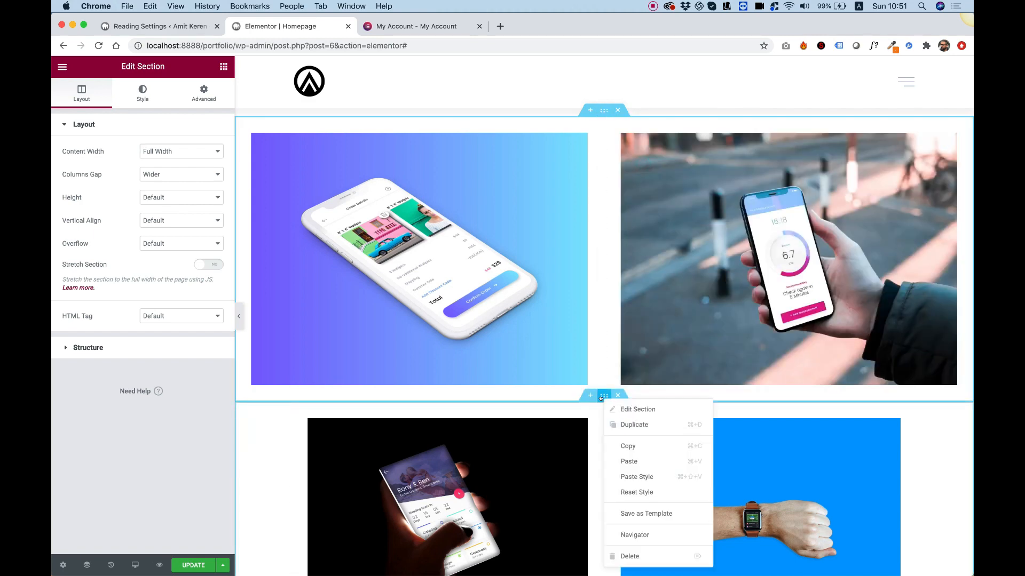
left_click(637, 476)
scroll(603, 237, "down", 8)
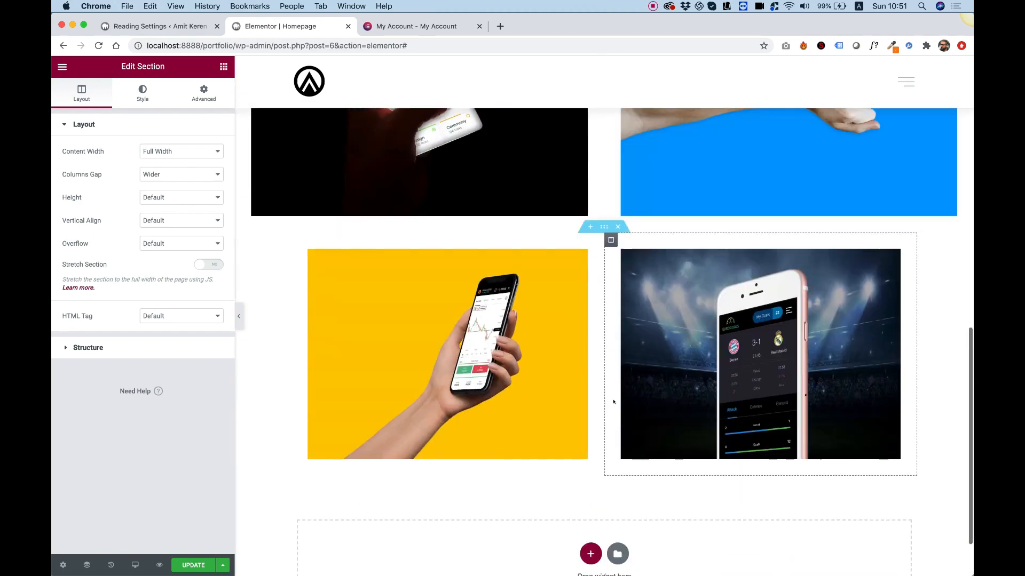
right_click(603, 237)
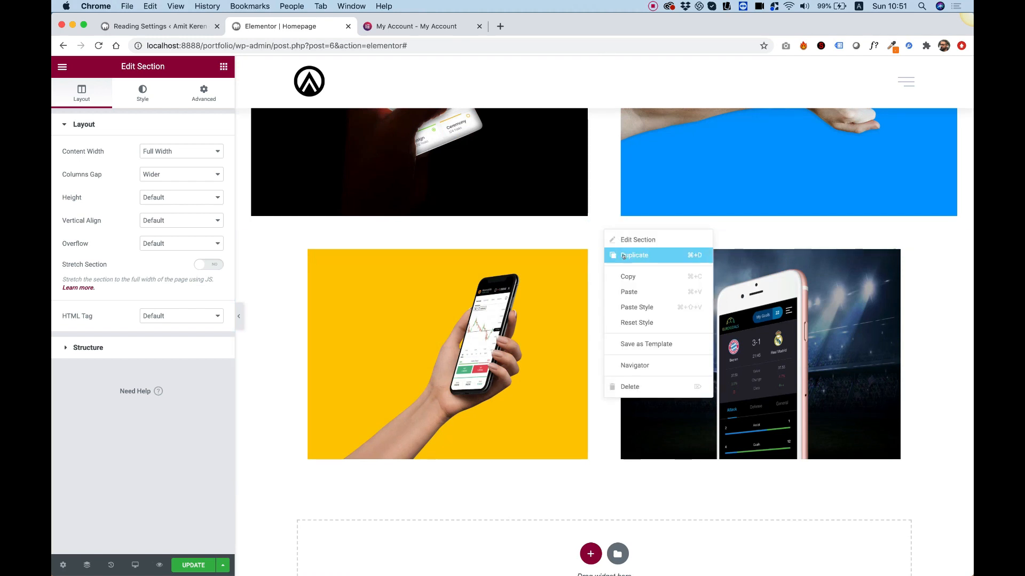
left_click(638, 306)
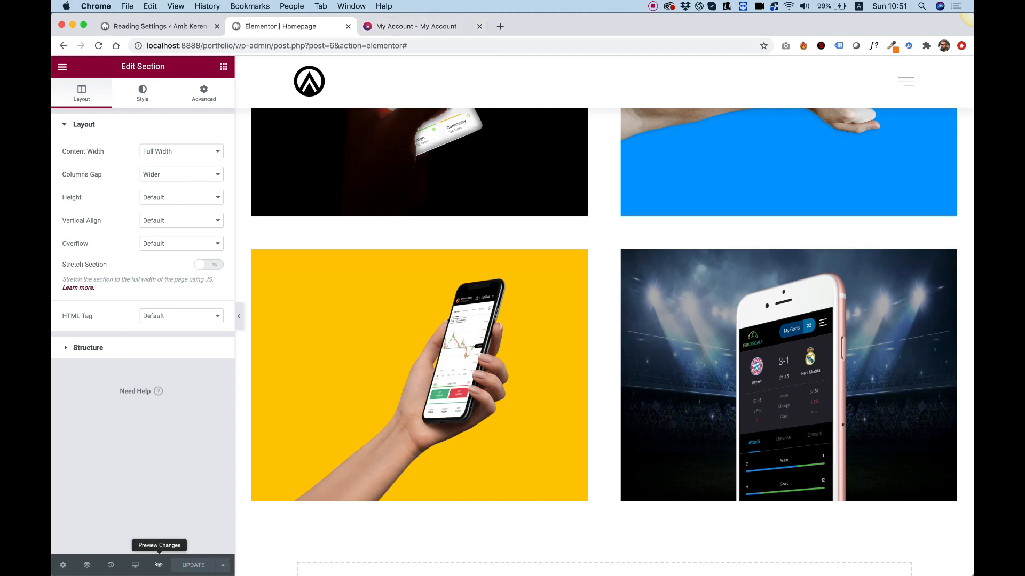
Step: Preview the homepage, review the heading spacing and full-width image rows, and return to the Elementor editor
left_click(159, 565)
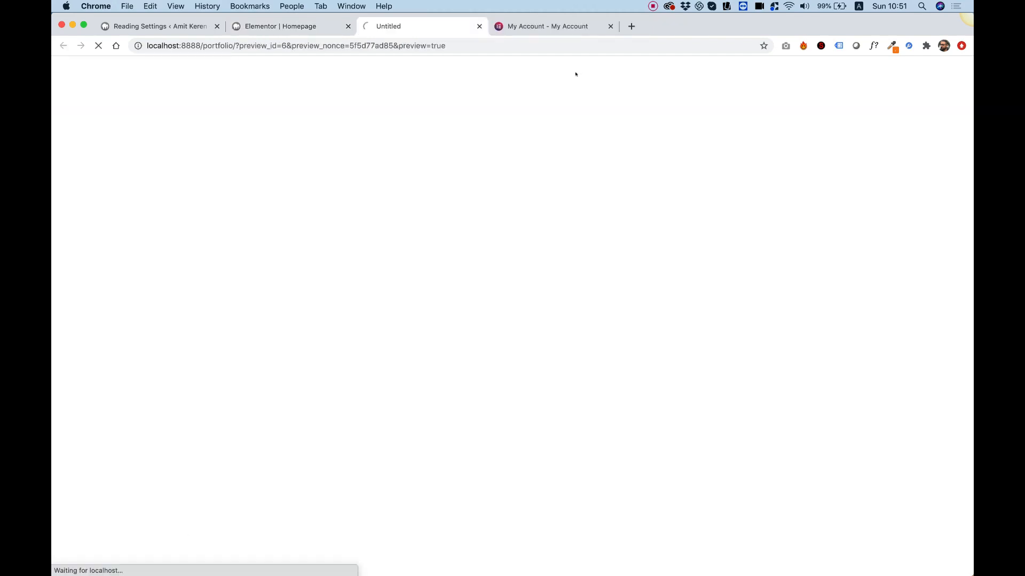
scroll(618, 195, "down", 7)
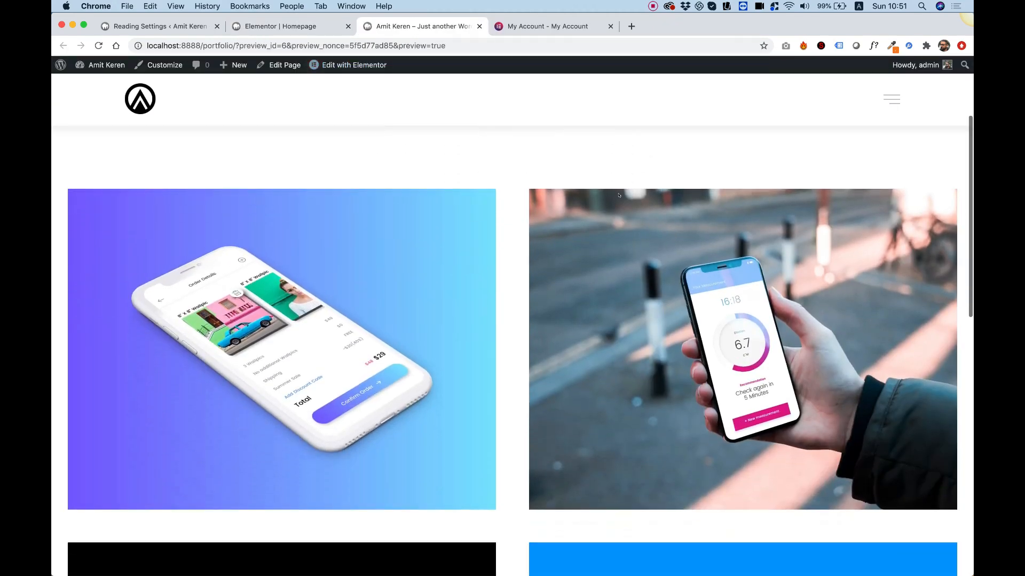
scroll(618, 195, "down", 8)
scroll(618, 195, "up", 15)
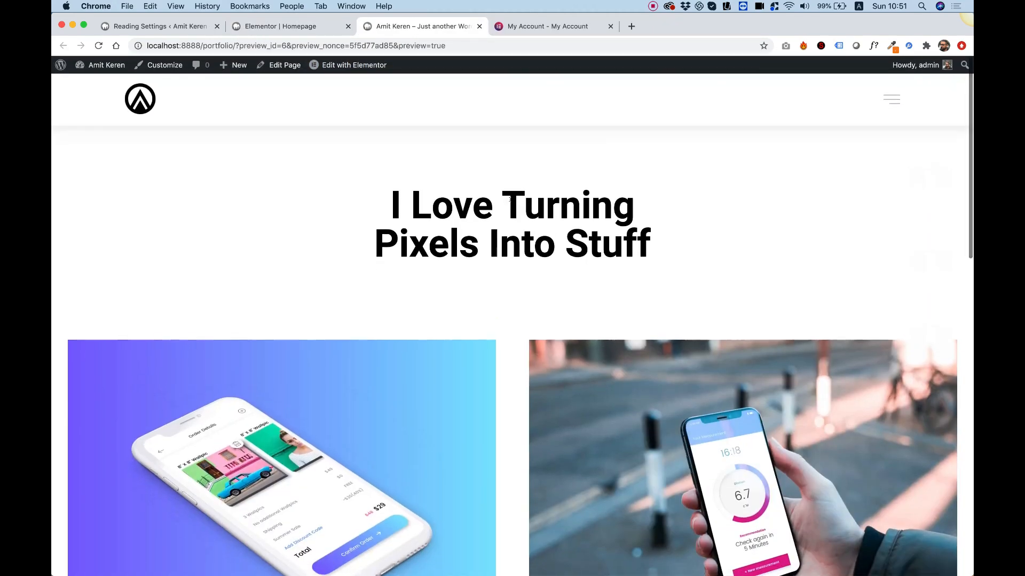
scroll(510, 199, "down", 15)
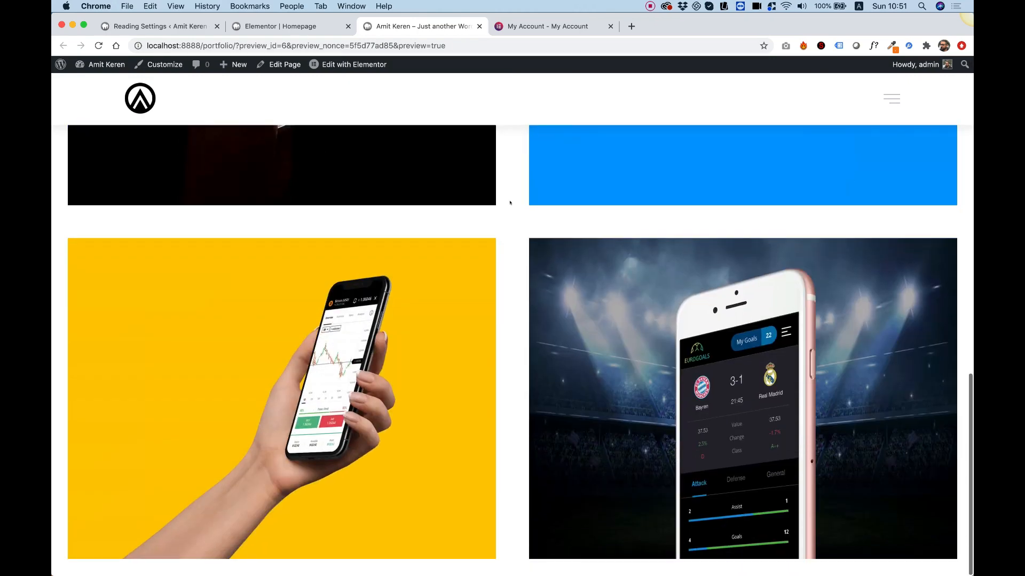
scroll(509, 202, "up", 15)
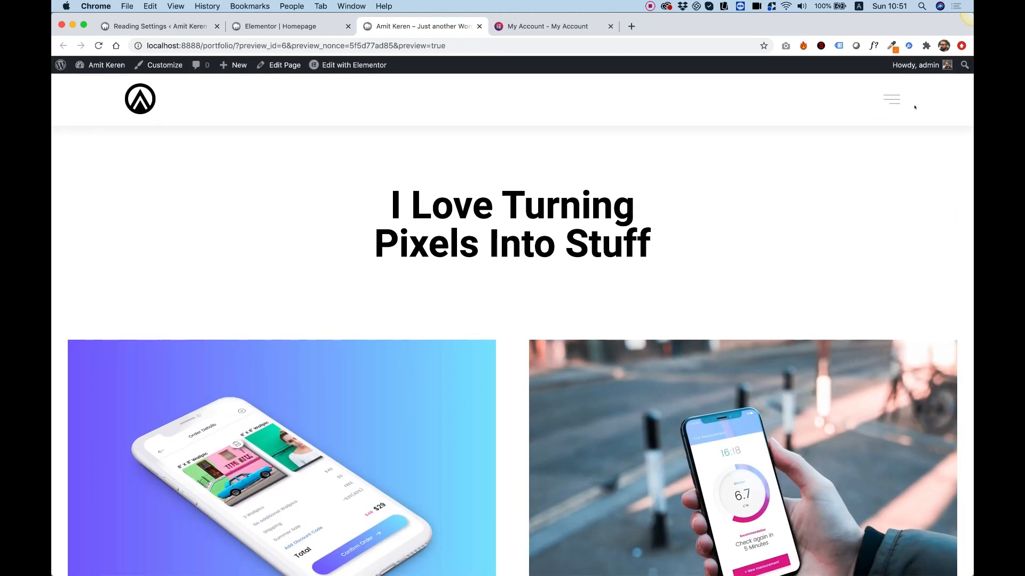
left_click(262, 30)
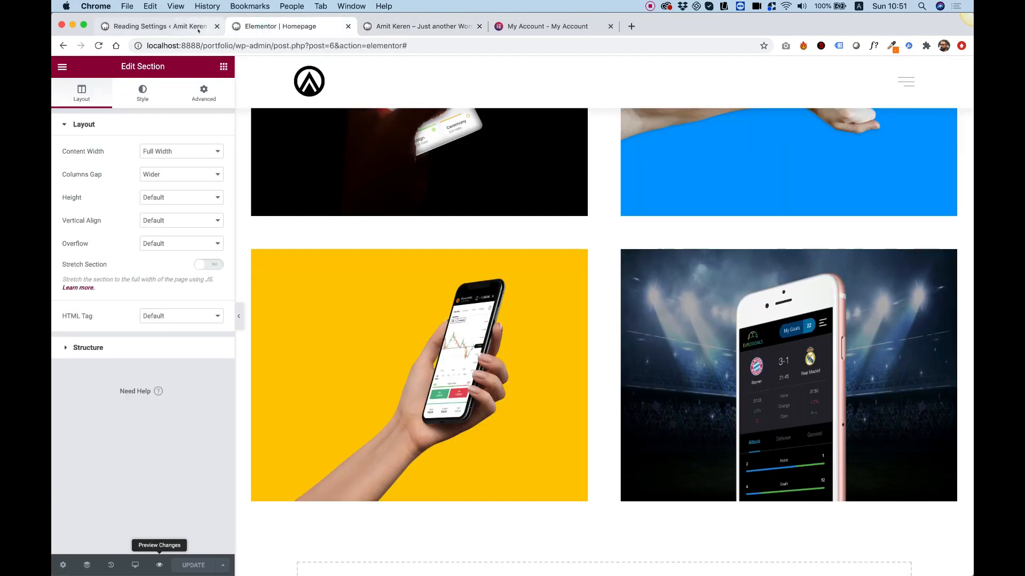
Step: Open the WordPress menu settings and create a navigation menu named Main Menu
left_click(195, 31)
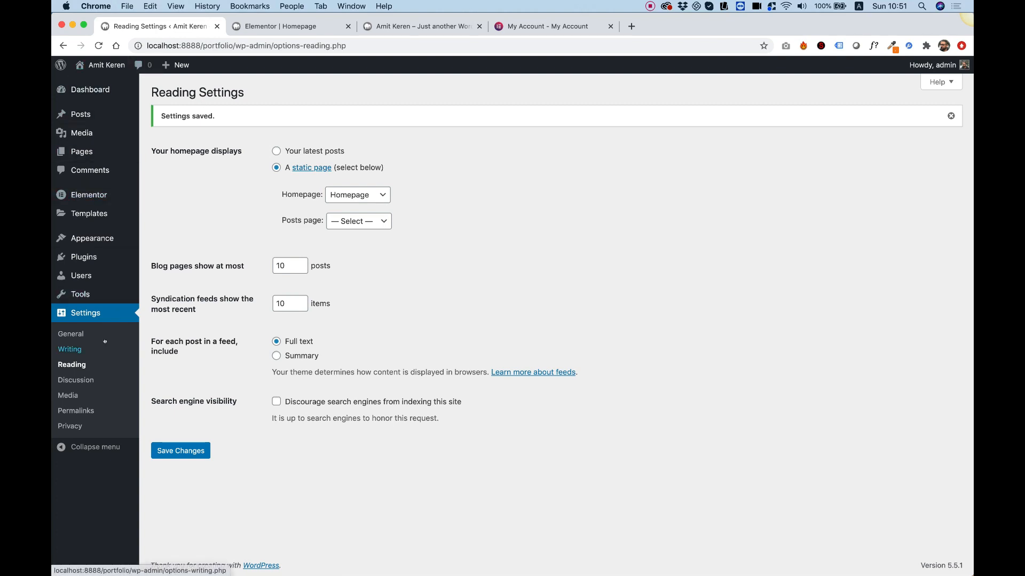
mouse_move(102, 292)
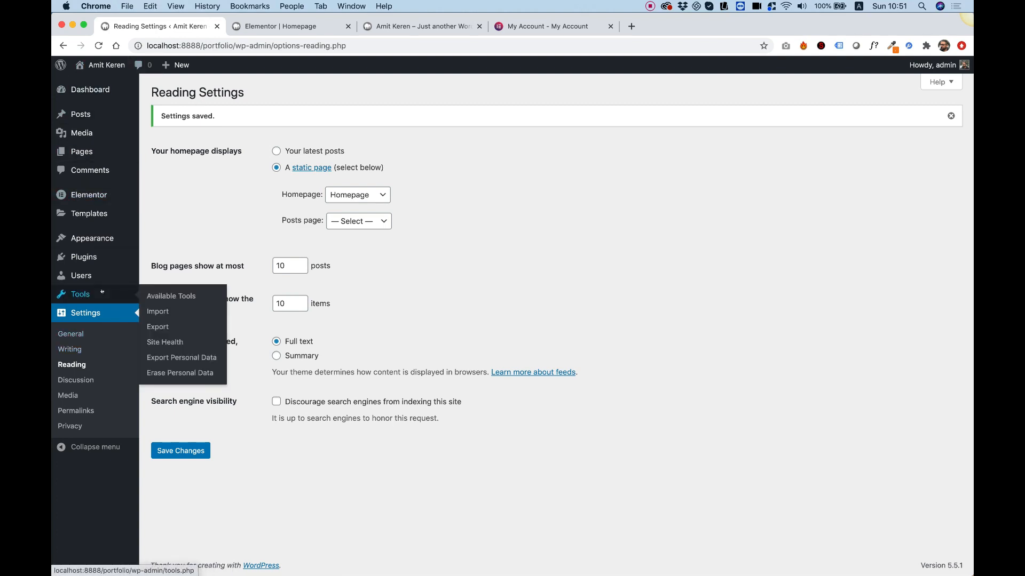
mouse_move(101, 236)
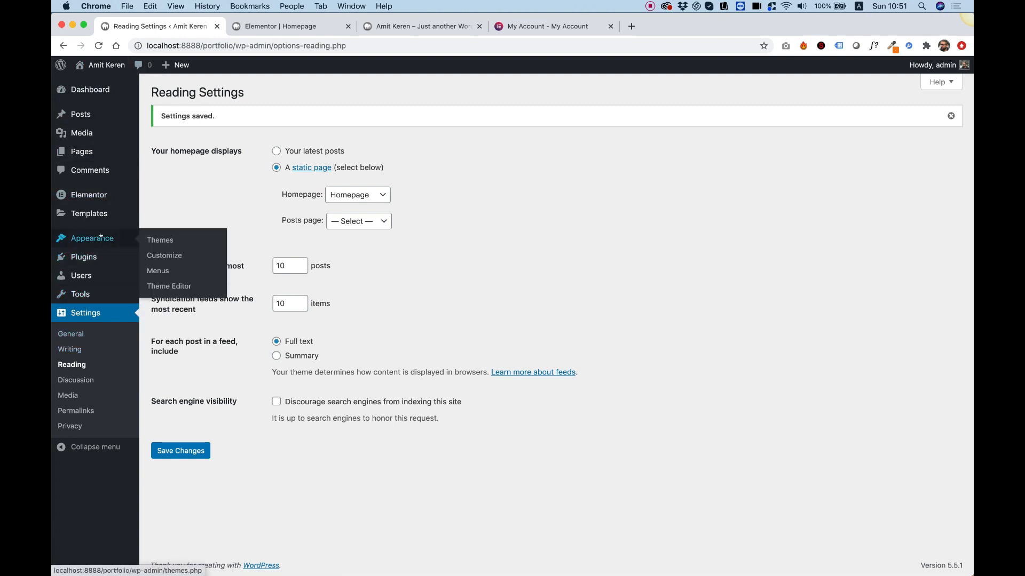
left_click(176, 269)
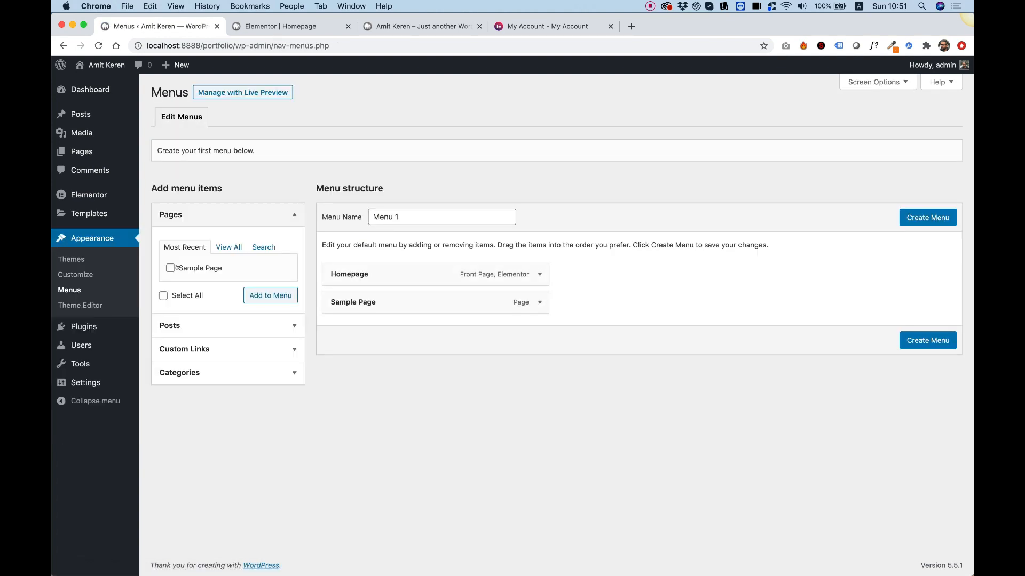
triple_click(390, 211)
type("Main")
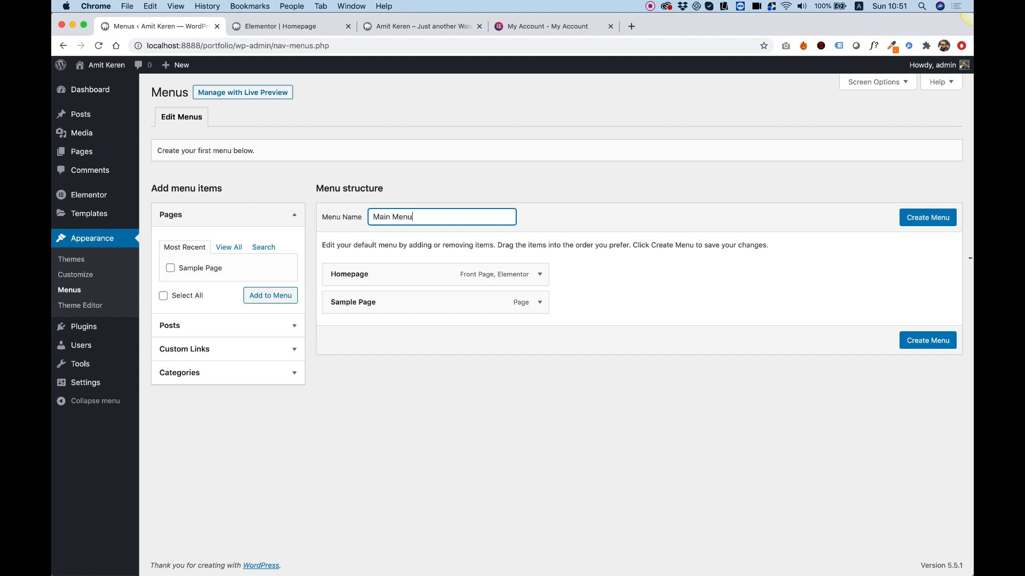
left_click(909, 216)
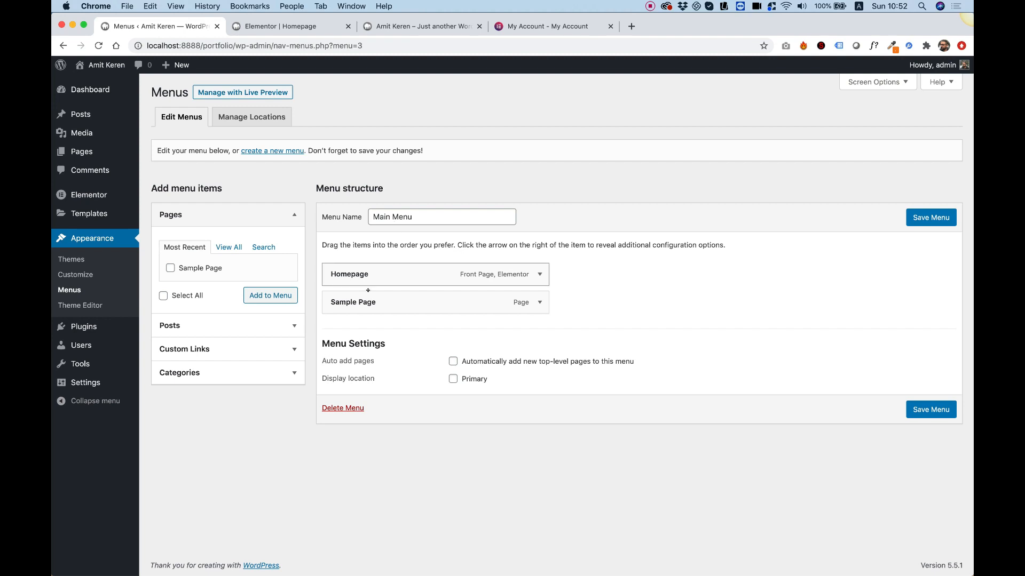
Step: Remove the Sample Page item from Main Menu and save the menu
left_click(538, 302)
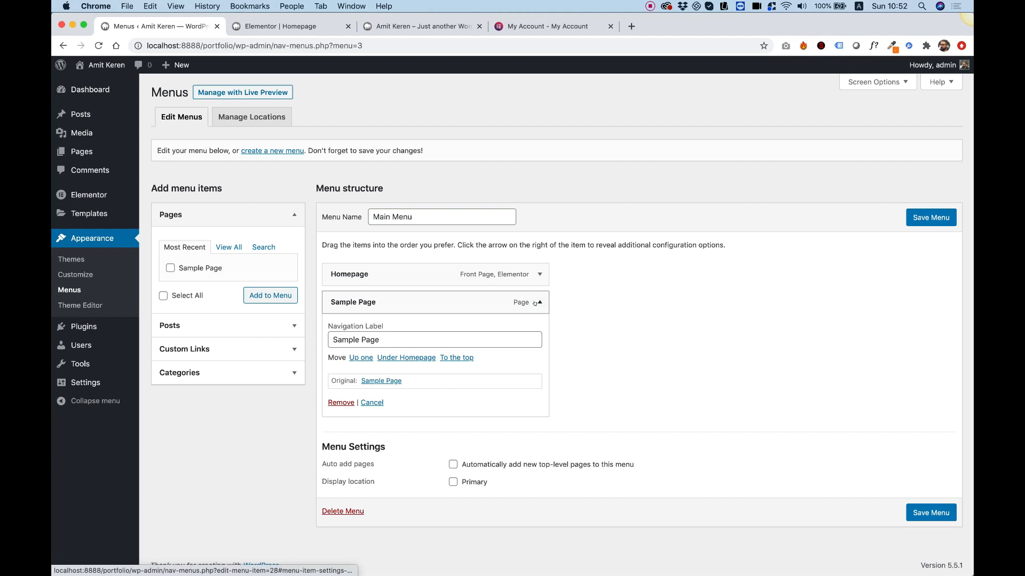
left_click(341, 402)
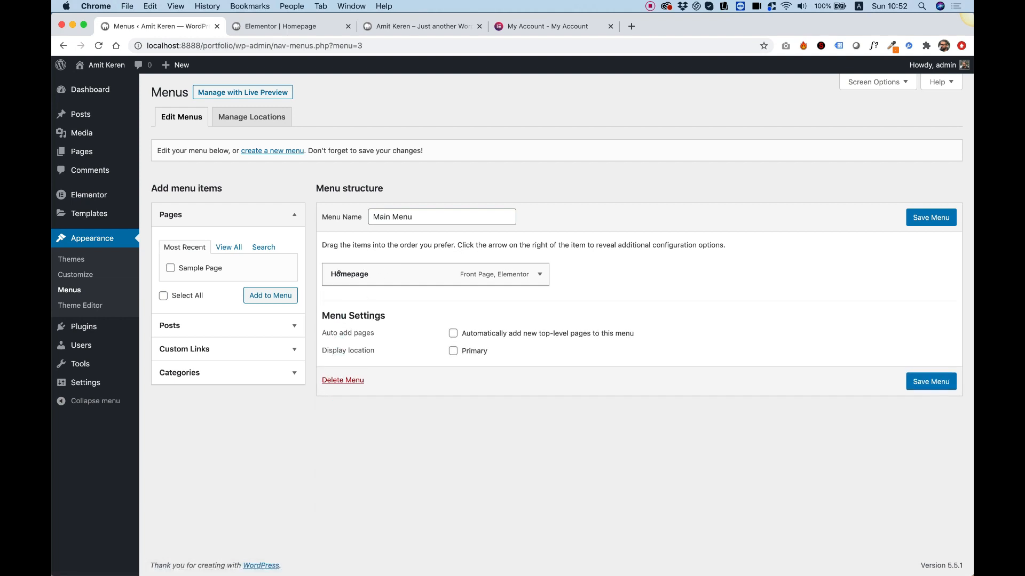
left_click(941, 225)
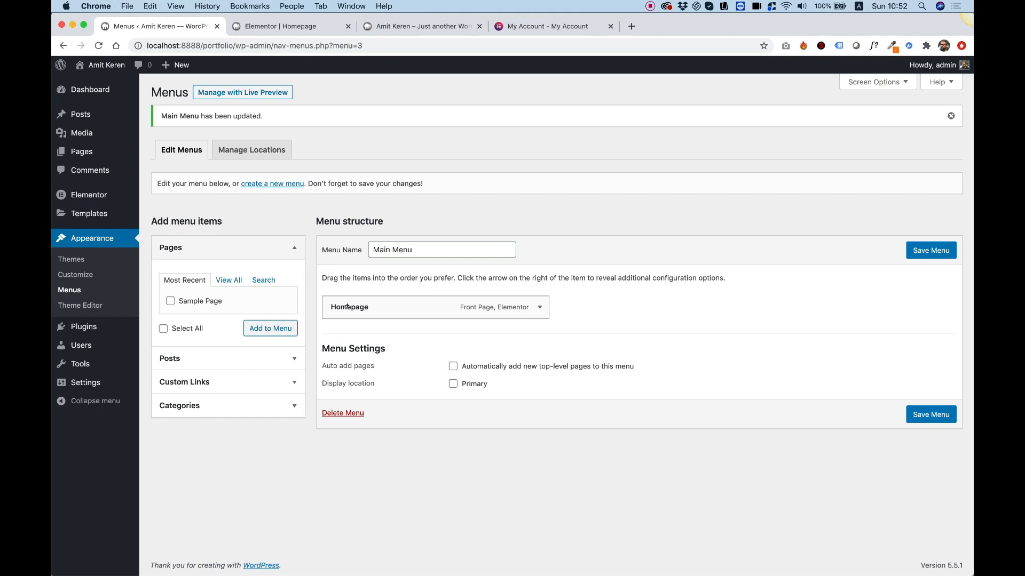
Step: Move the Privacy Policy and Sample Page pages to the trash with a bulk action
left_click(78, 152)
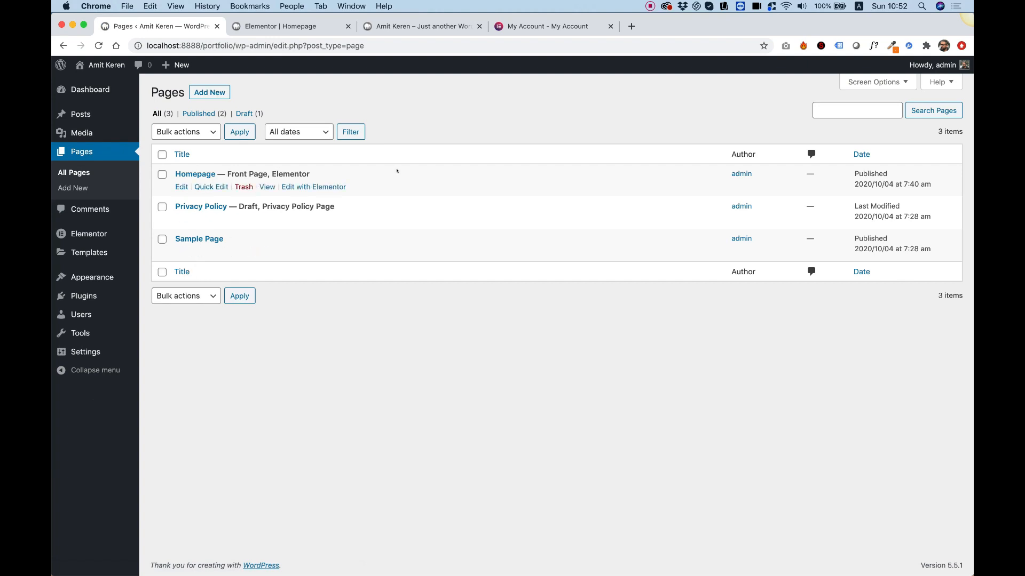
left_click(162, 207)
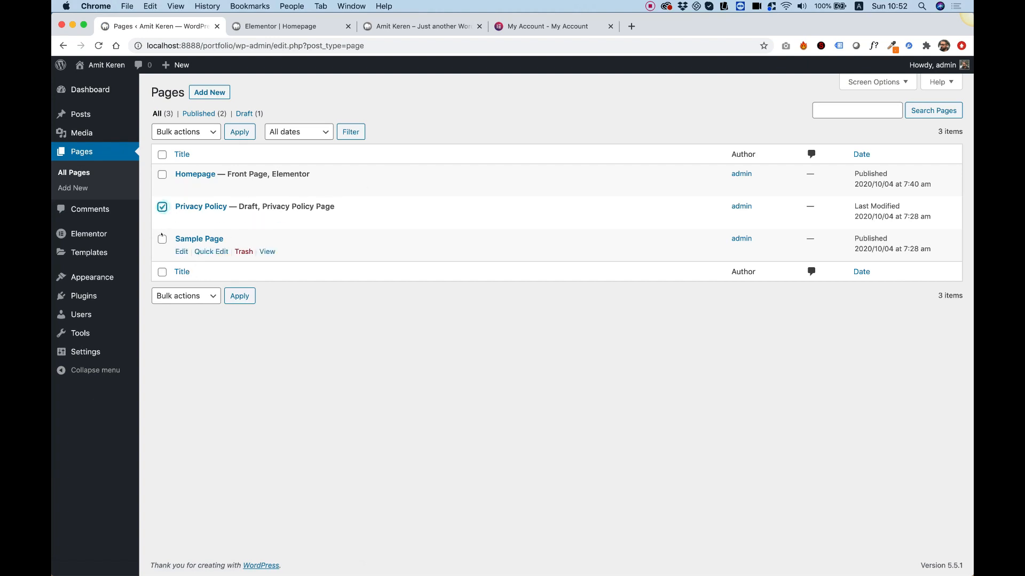
left_click(162, 239)
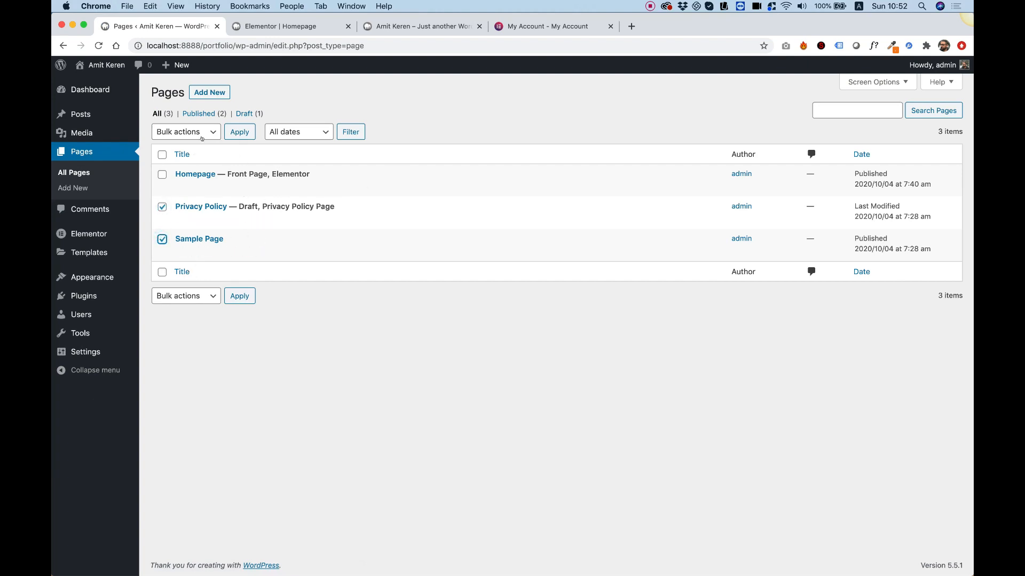
left_click(184, 132)
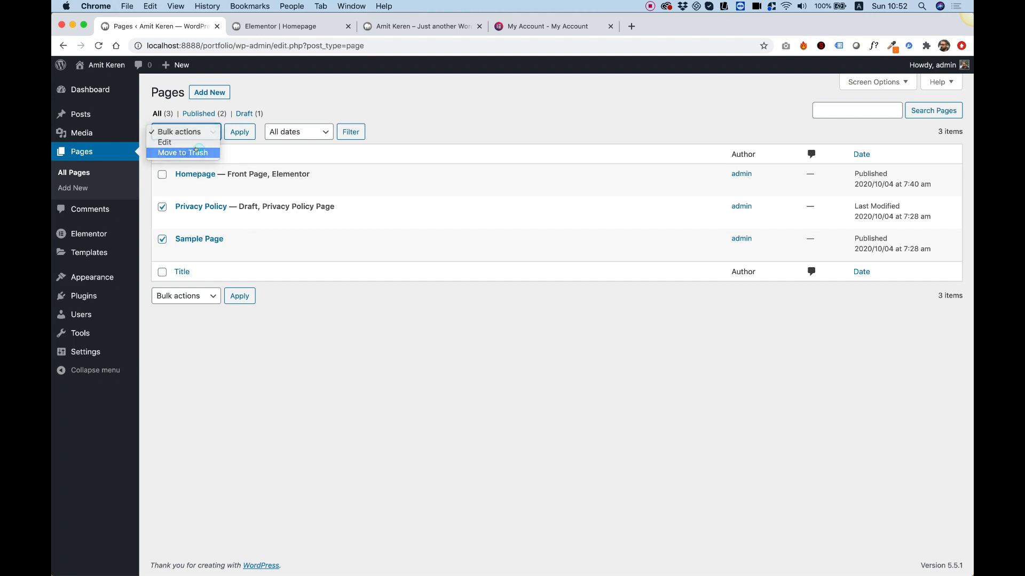
left_click(196, 153)
left_click(237, 132)
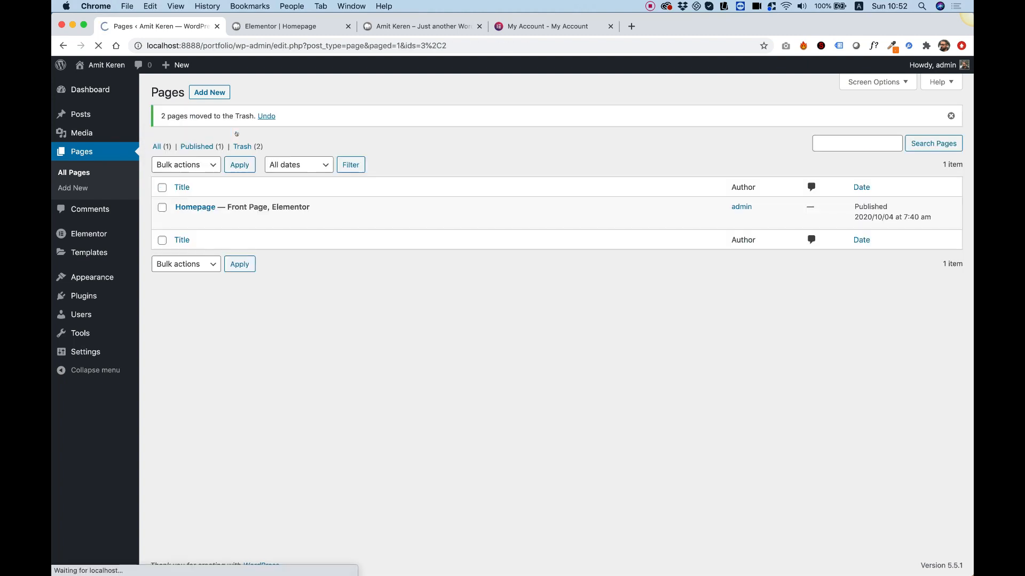
Step: Add a new page titled About and publish it
left_click(209, 93)
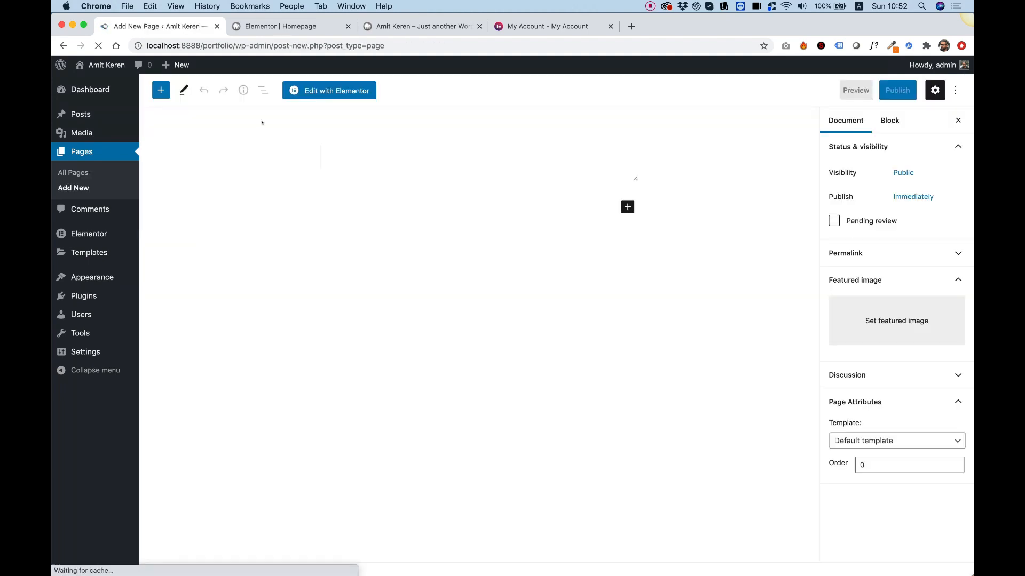
type("About")
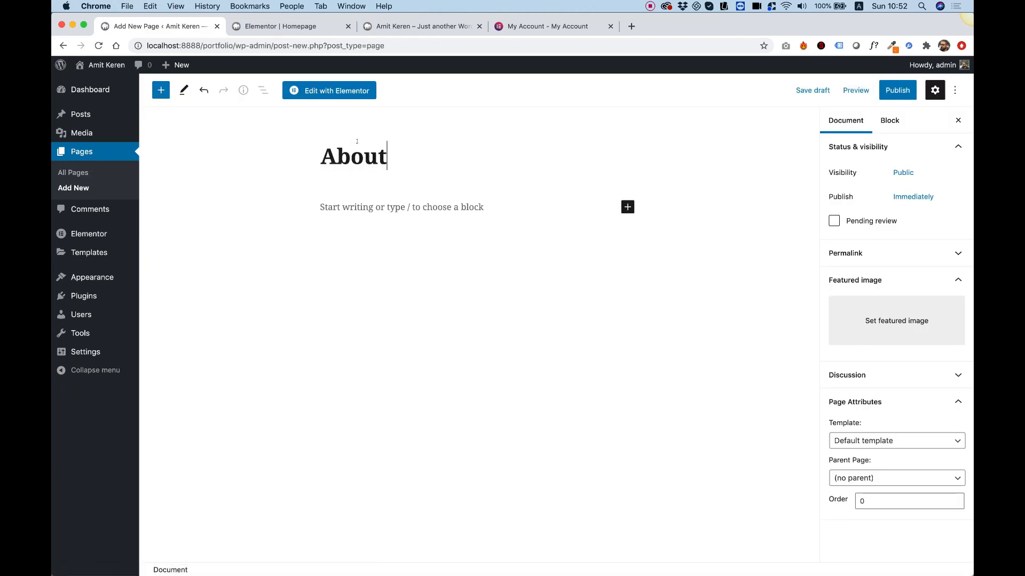
left_click(899, 91)
left_click(849, 92)
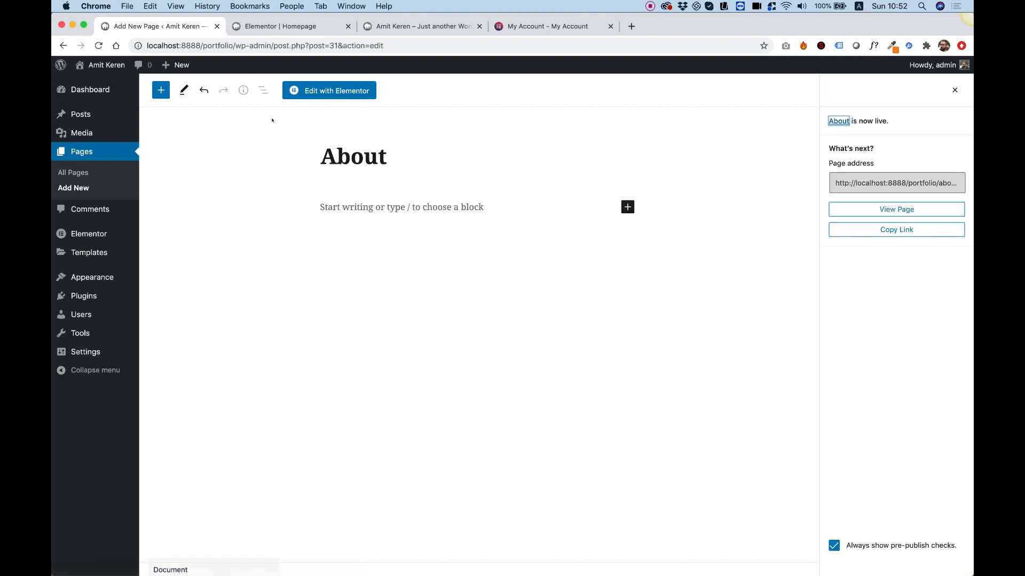
Step: Add a new page titled Contact, publish it from the Elementor editor, and return to the WordPress dashboard
left_click(77, 152)
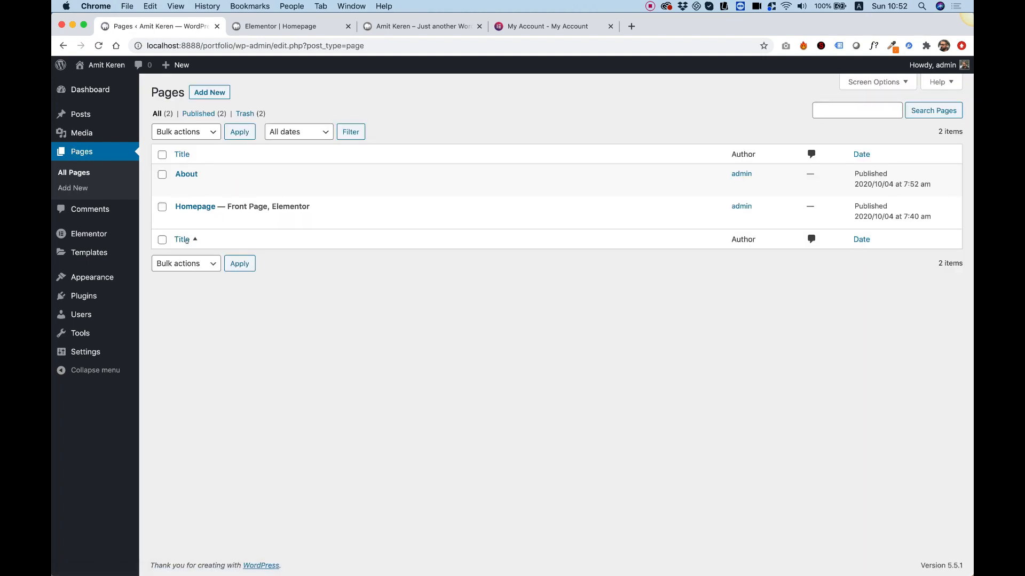
left_click(211, 93)
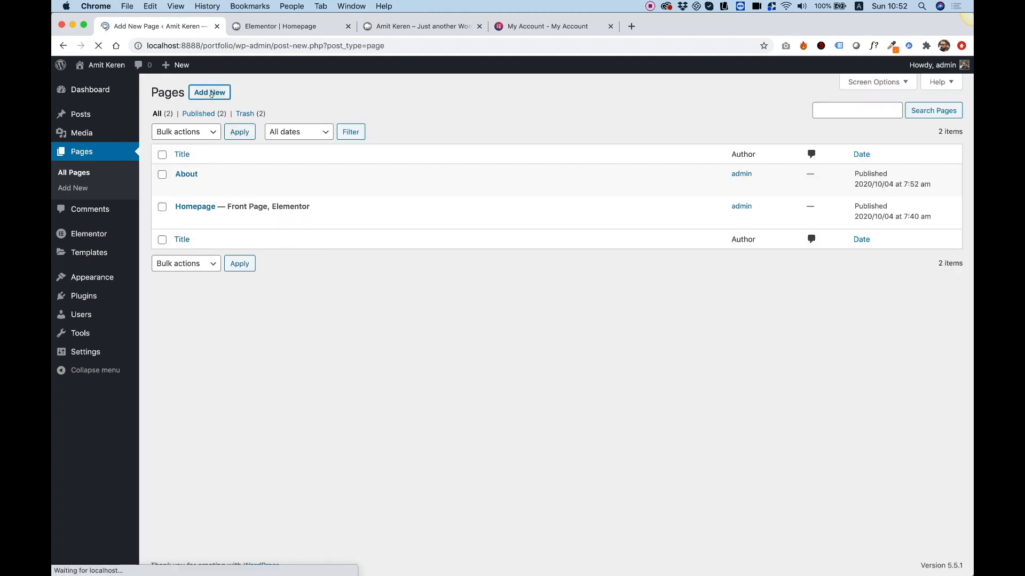
type("Contact")
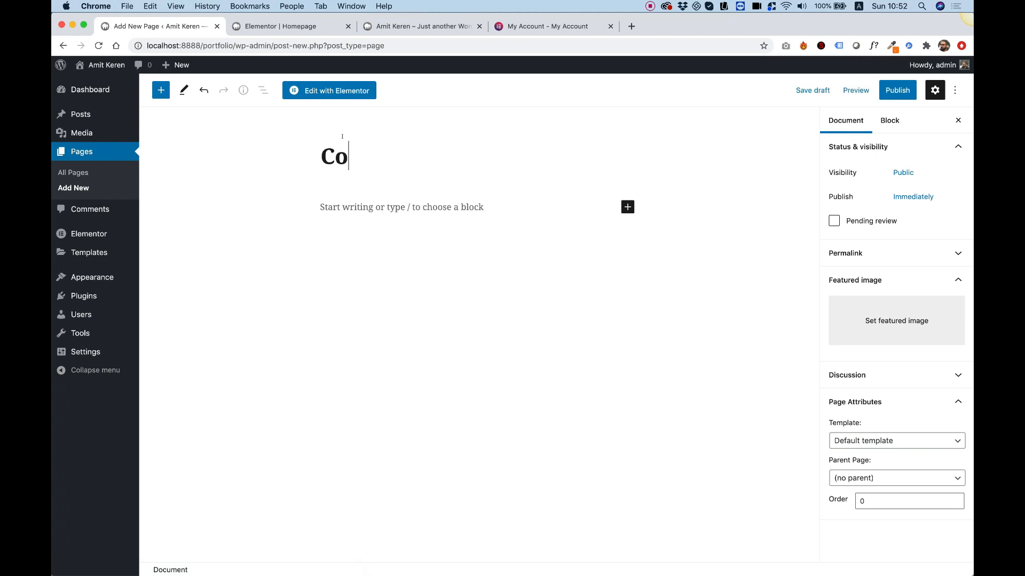
left_click(337, 90)
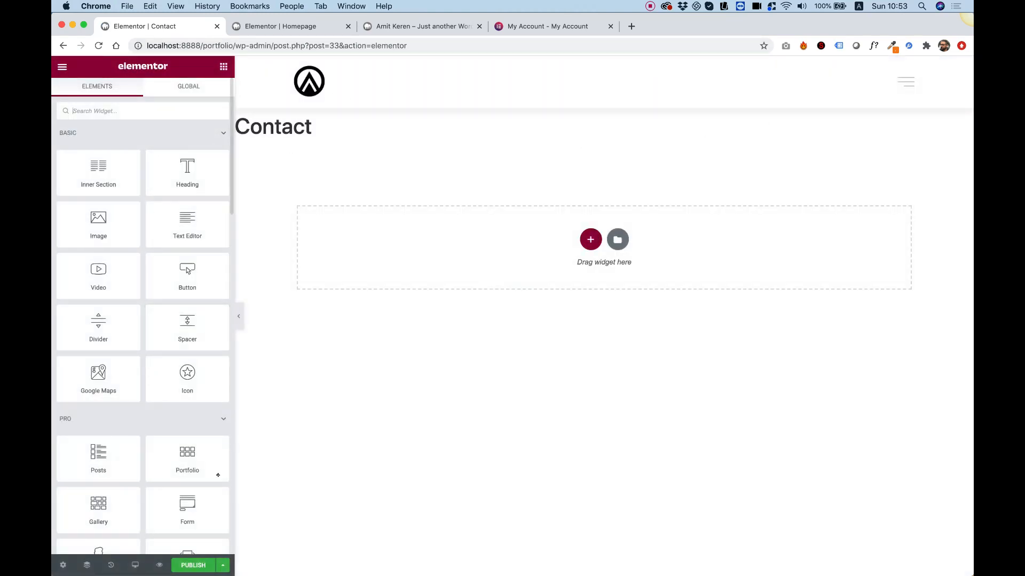
left_click(193, 566)
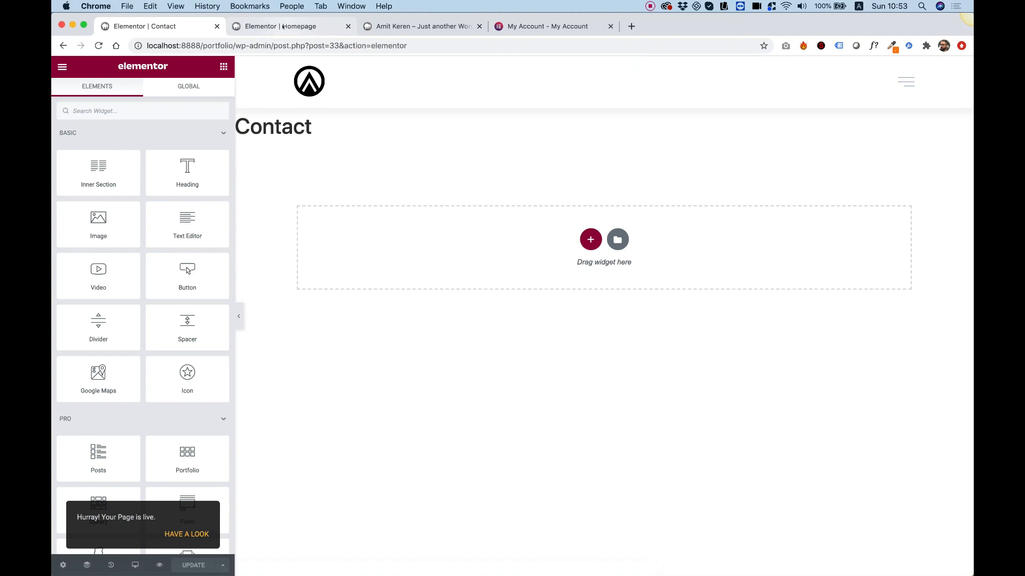
left_click(62, 66)
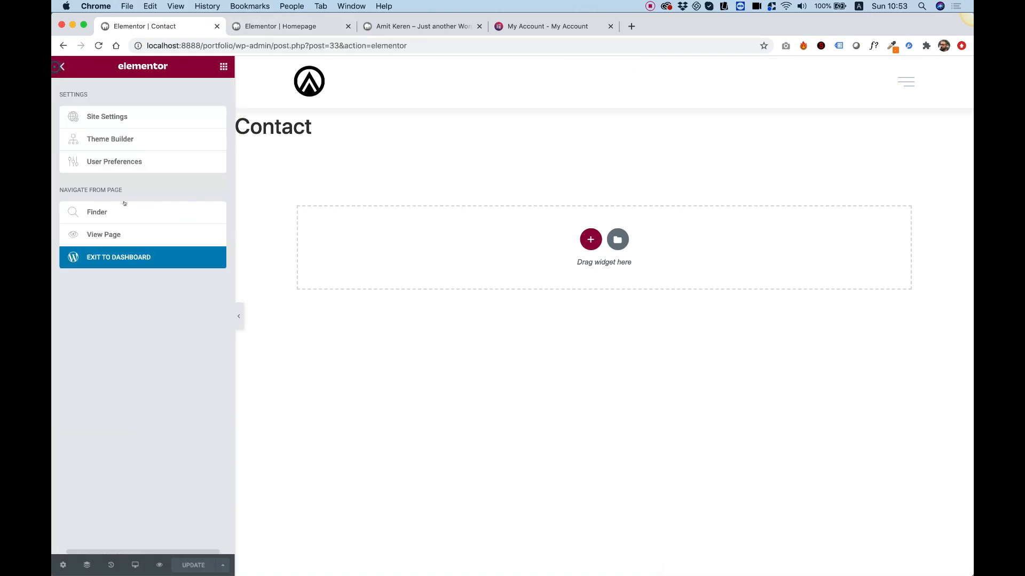
left_click(117, 257)
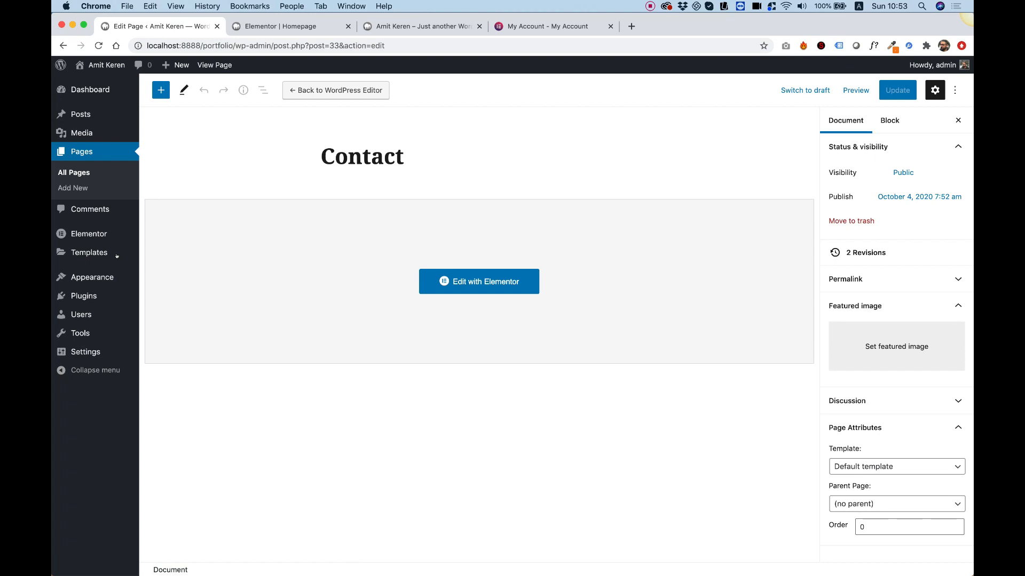
Step: Add the Contact and About pages to Main Menu below Homepage and save the menu
mouse_move(100, 278)
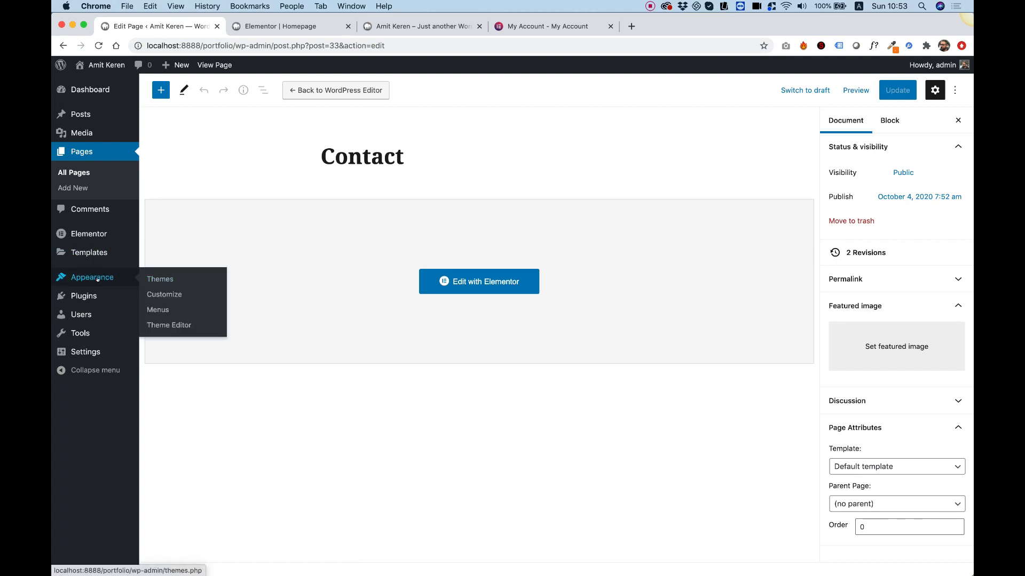
left_click(153, 309)
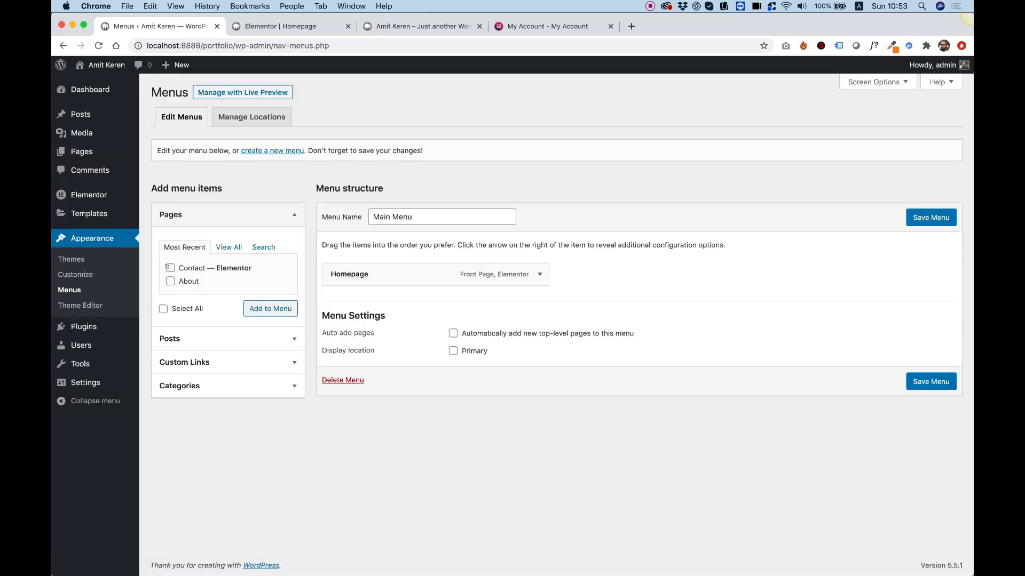
left_click(170, 281)
left_click(275, 306)
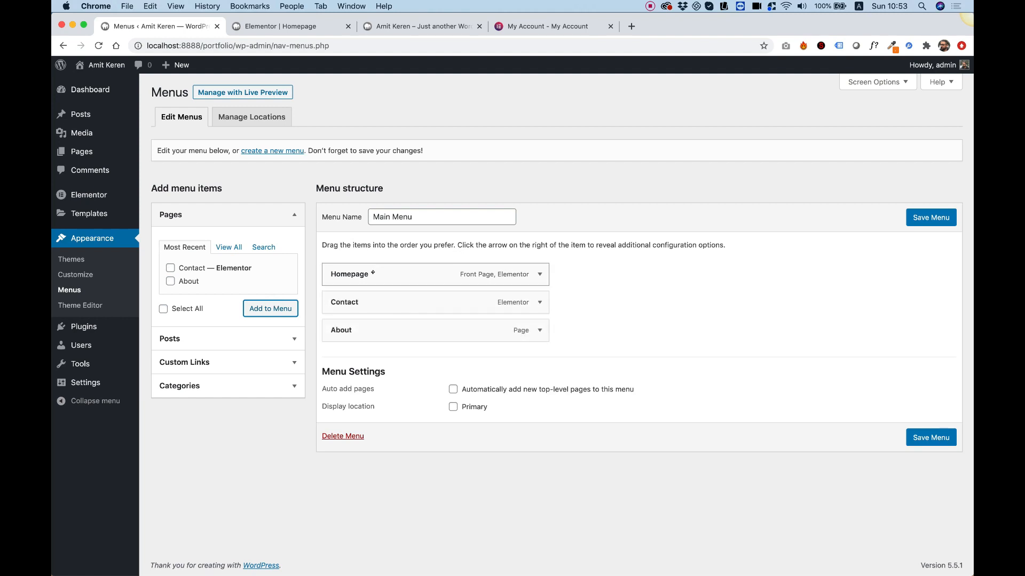
left_click_drag(366, 274, 386, 268)
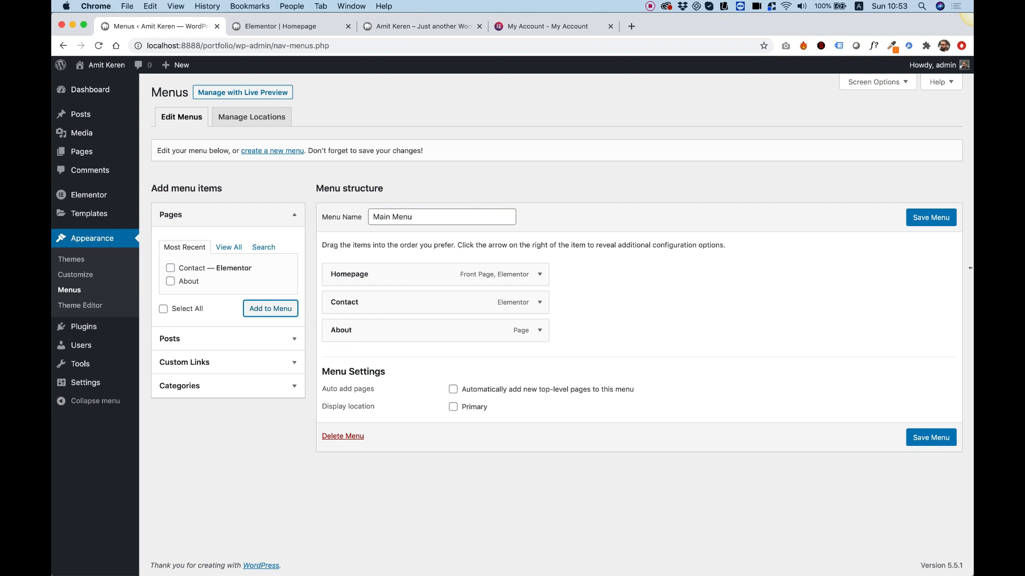
left_click(937, 217)
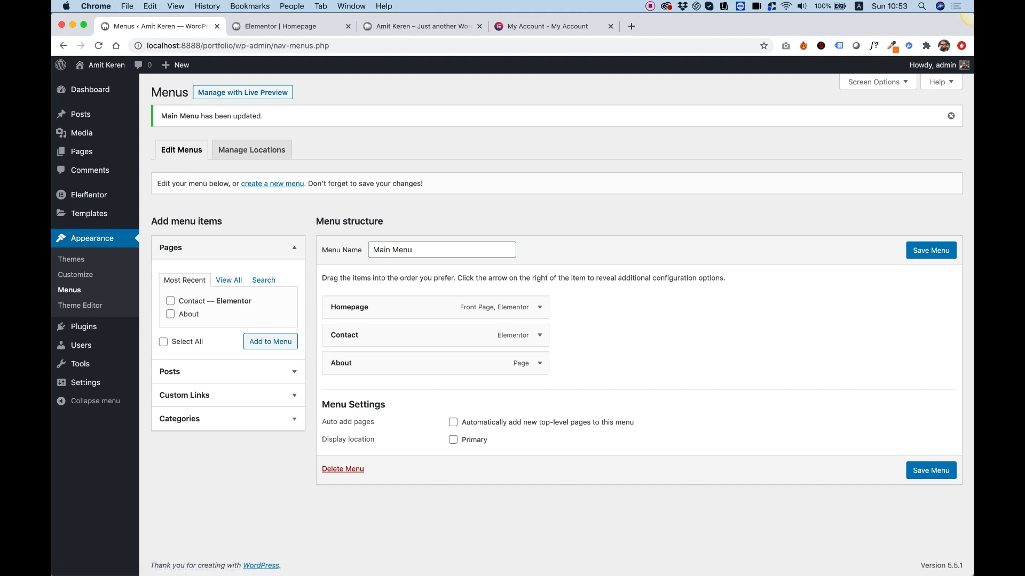
Step: Create a new Elementor popup template named Main Menu
mouse_move(78, 201)
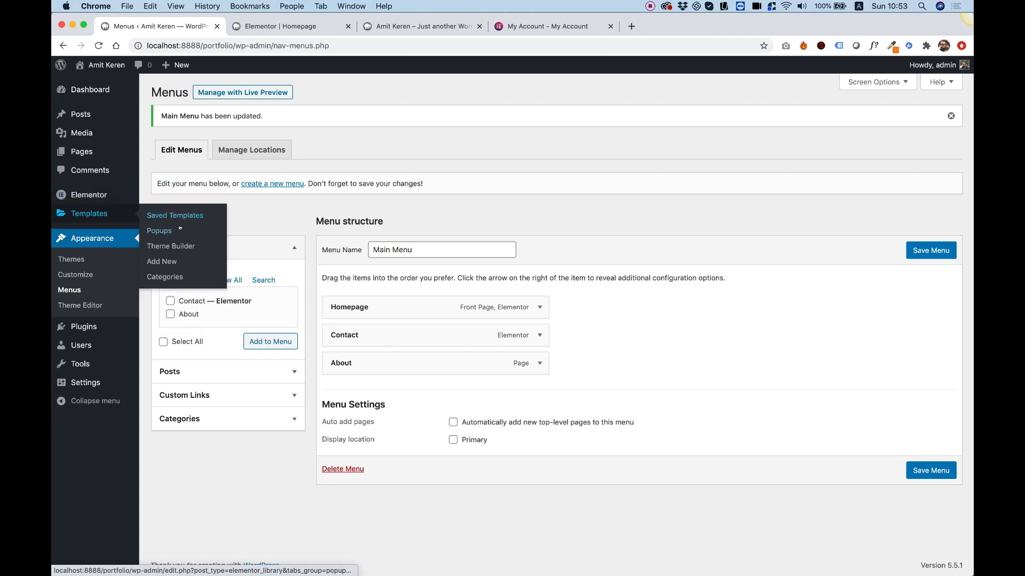
left_click(160, 231)
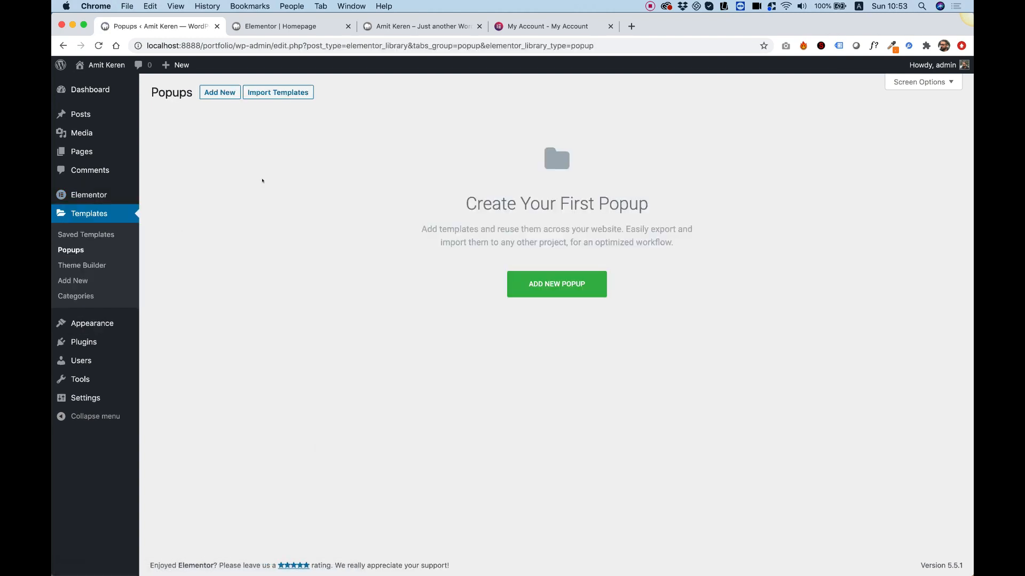
left_click(555, 283)
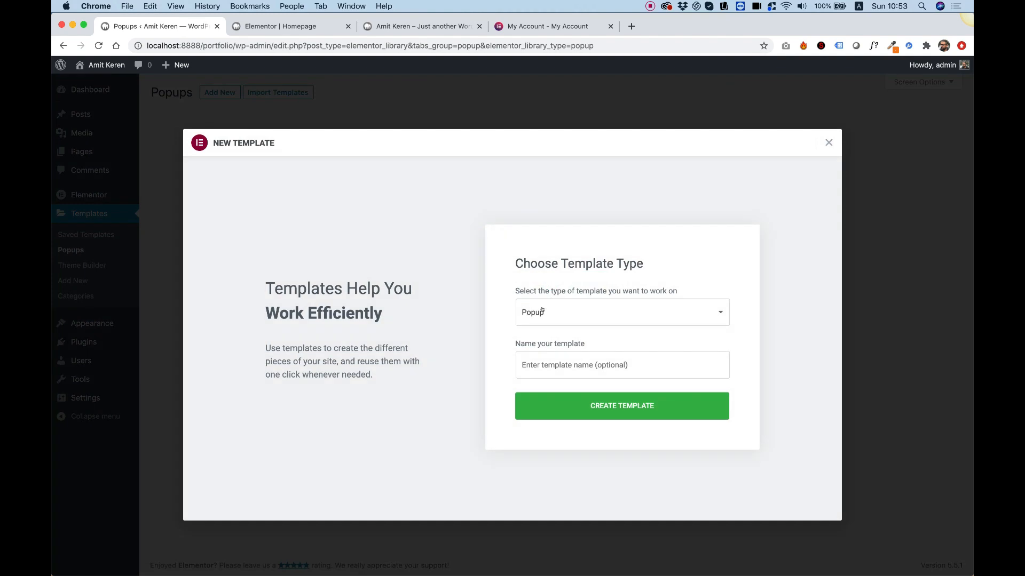
left_click(553, 357)
type("Main Menu")
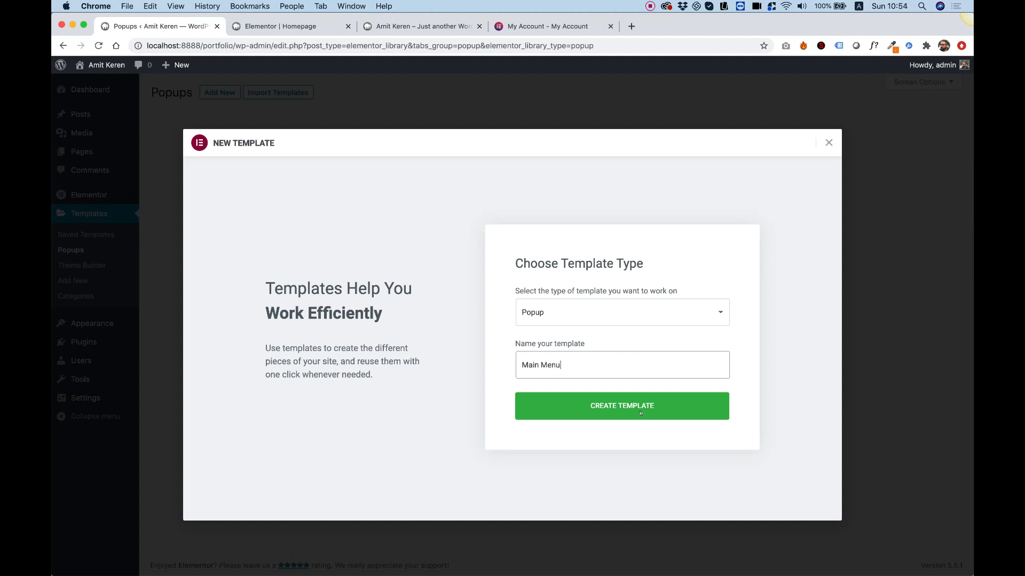
left_click(640, 413)
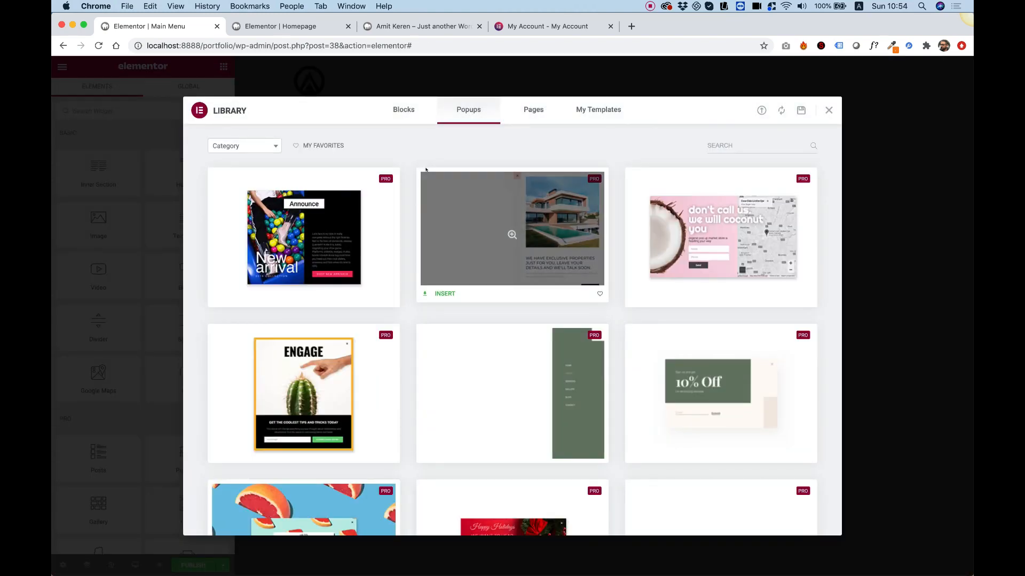
Step: Insert the library popup template with colourful geometric tiles and the Home, About, Portfolio, Blog, Contact menu
scroll(426, 170, "down", 3)
scroll(425, 169, "down", 3)
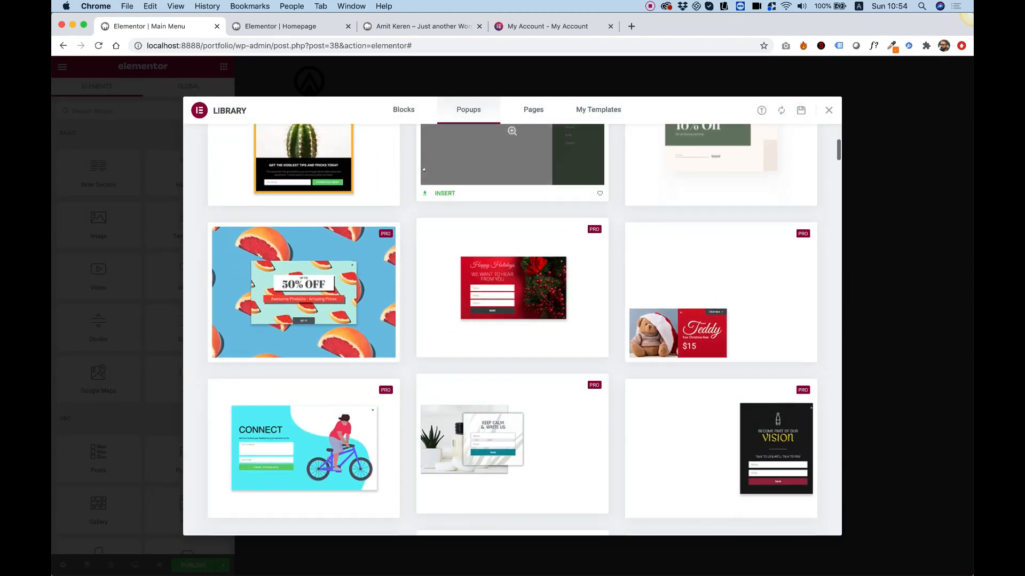
scroll(424, 170, "down", 8)
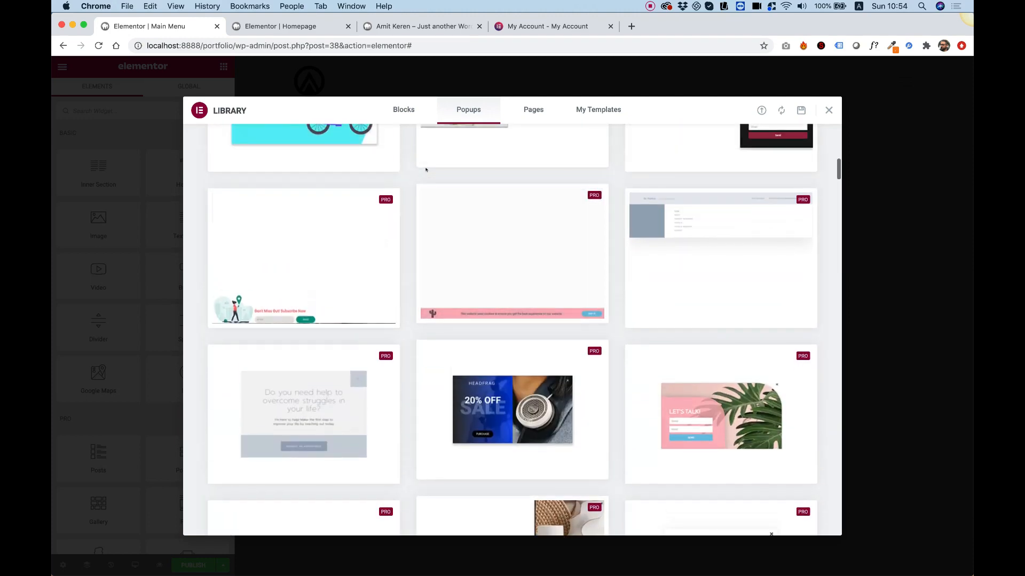
scroll(423, 170, "down", 8)
scroll(424, 169, "down", 10)
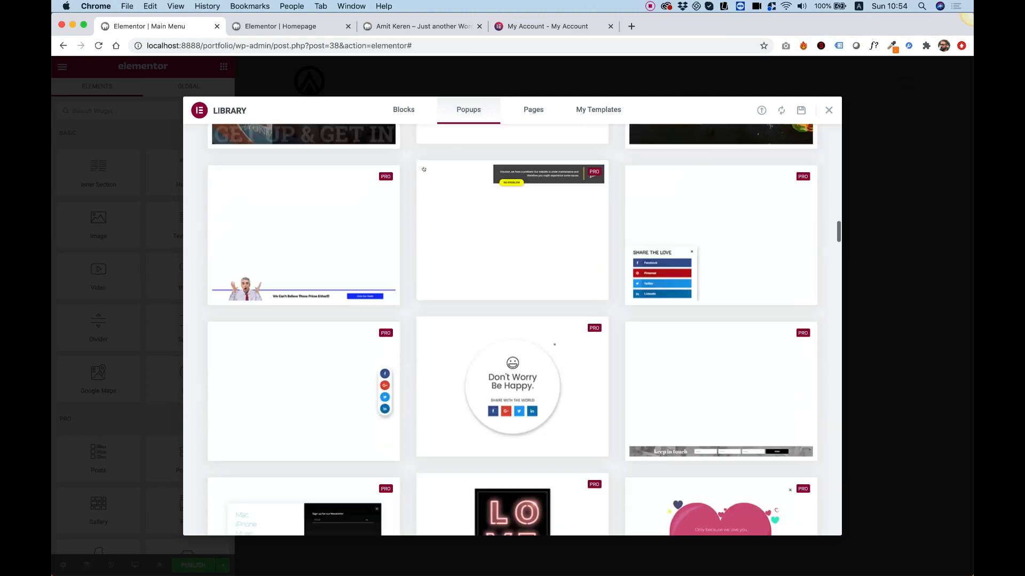
scroll(425, 170, "down", 10)
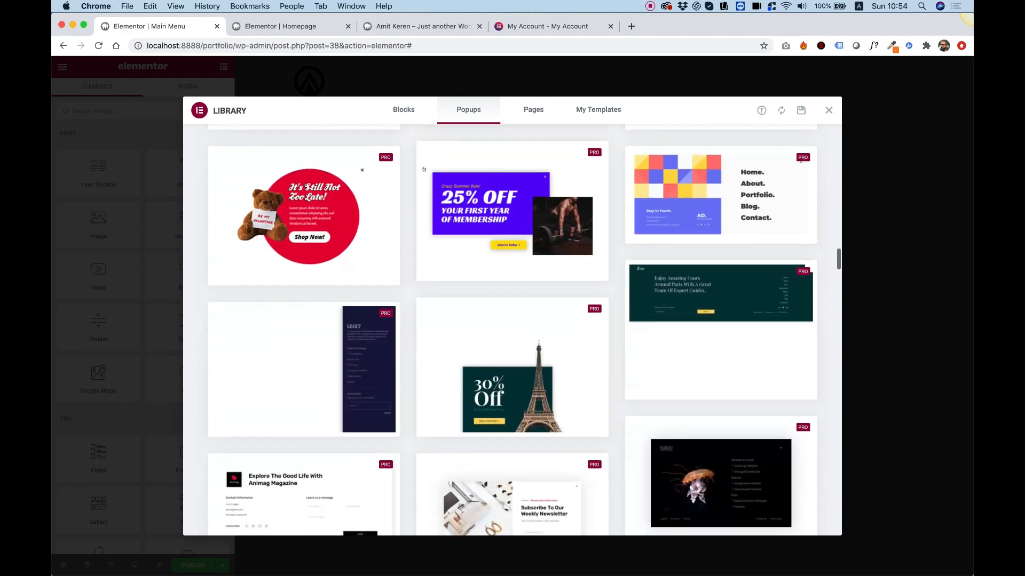
scroll(587, 192, "up", 3)
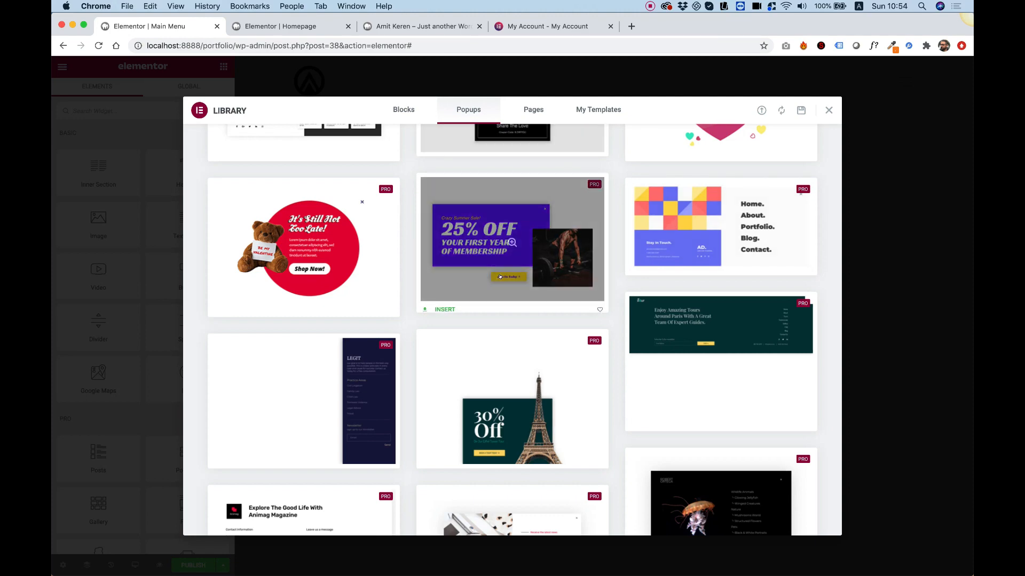
scroll(502, 277, "down", 15)
scroll(501, 277, "up", 12)
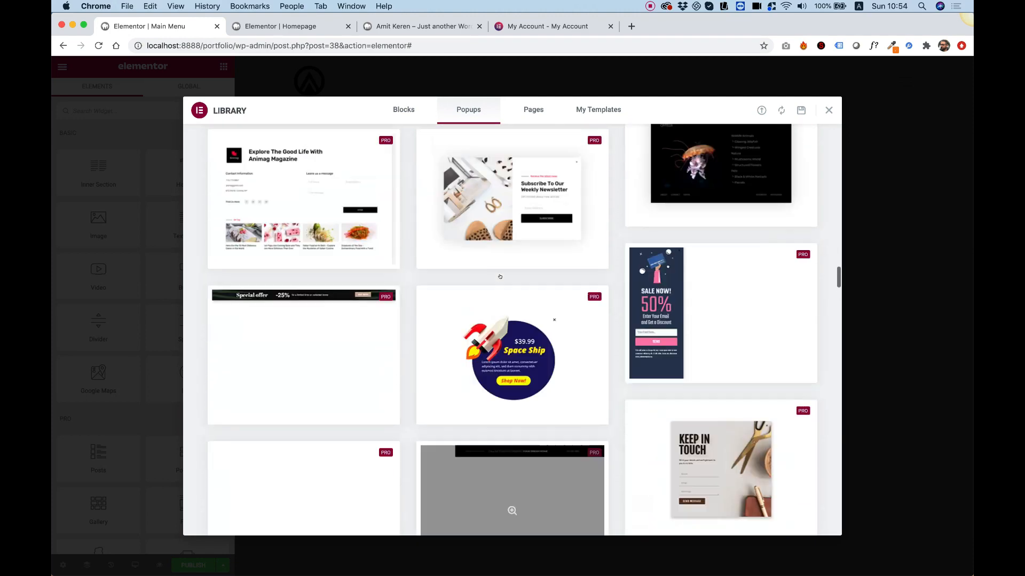
left_click(720, 264)
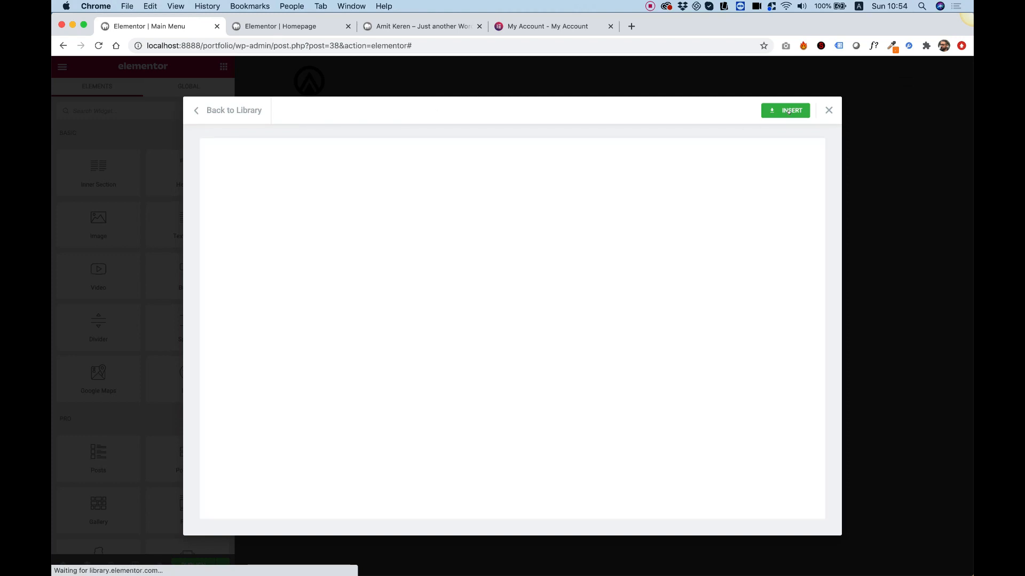
left_click(788, 111)
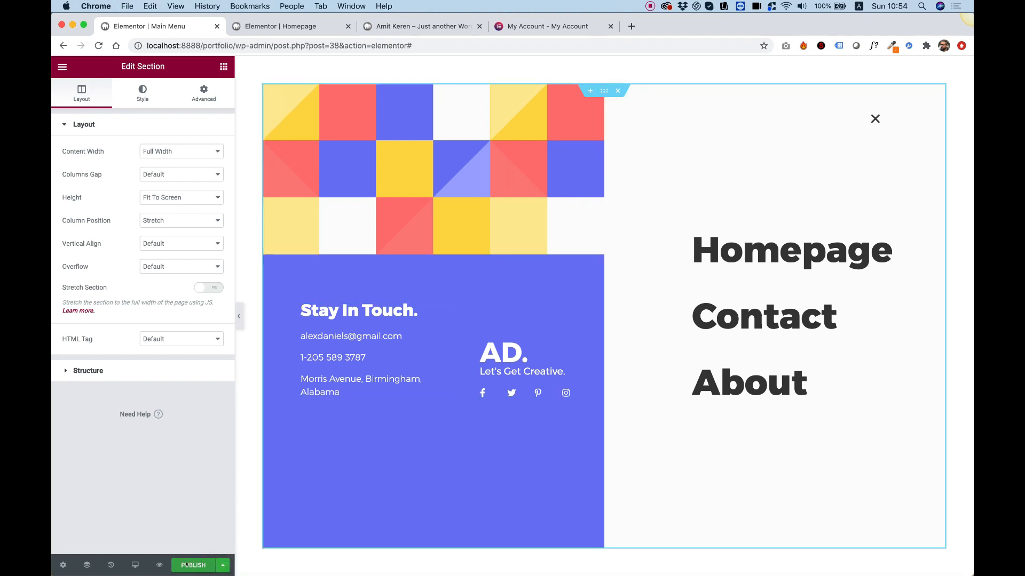
Step: Publish the popup with an Include Entire Site display condition, leaving all triggers and advanced rules off
left_click(186, 565)
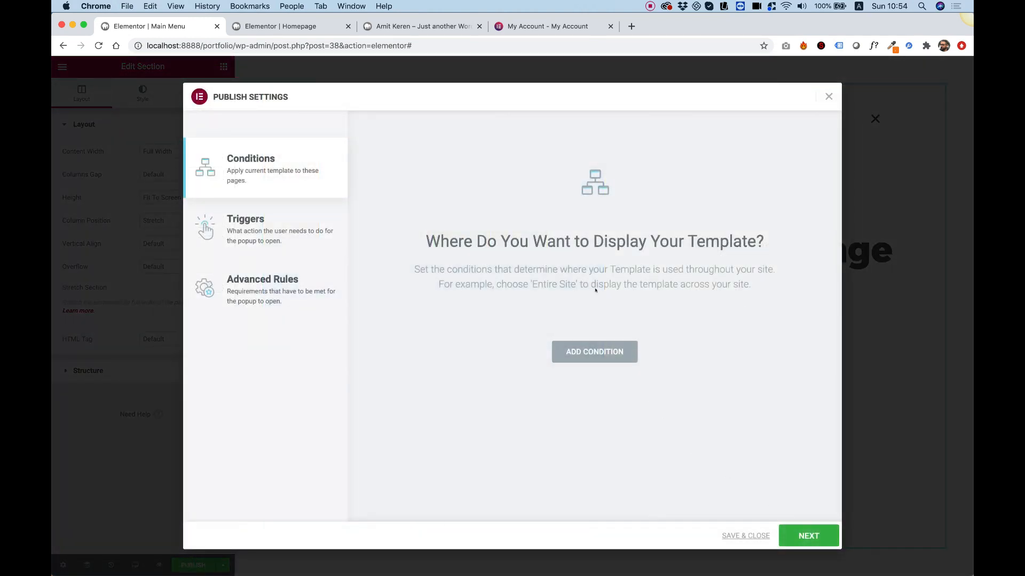
left_click(595, 350)
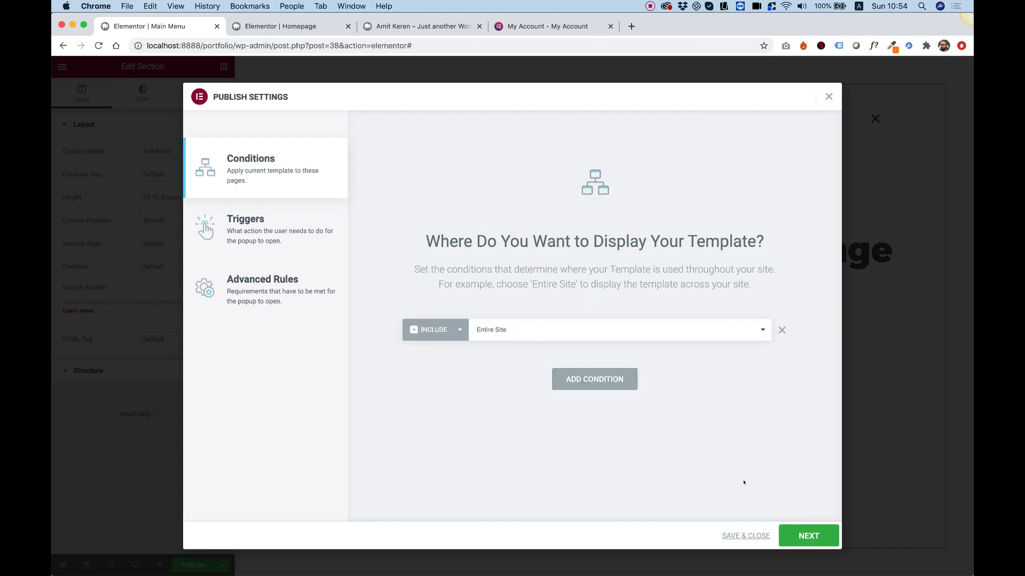
left_click(810, 536)
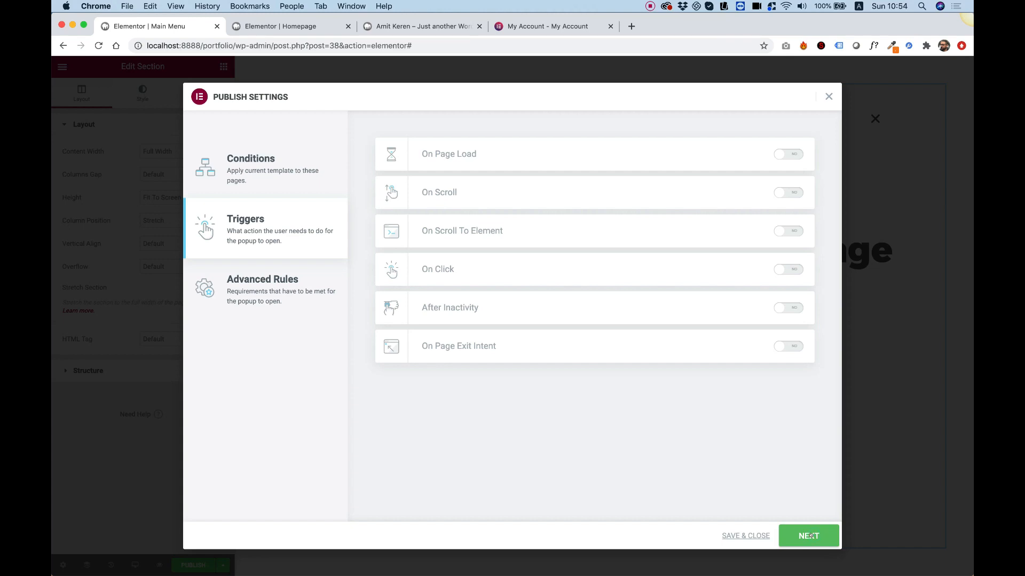
left_click(811, 536)
left_click(811, 535)
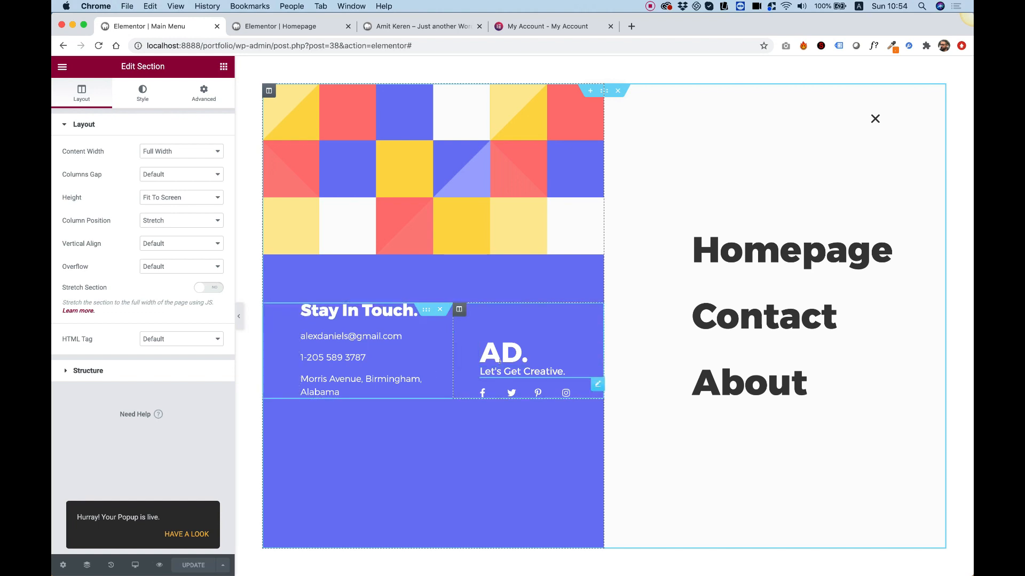
Step: Delete the "AD." and "Let's Get Creative." headings, place the social icon list below the address, and update the popup
right_click(504, 353)
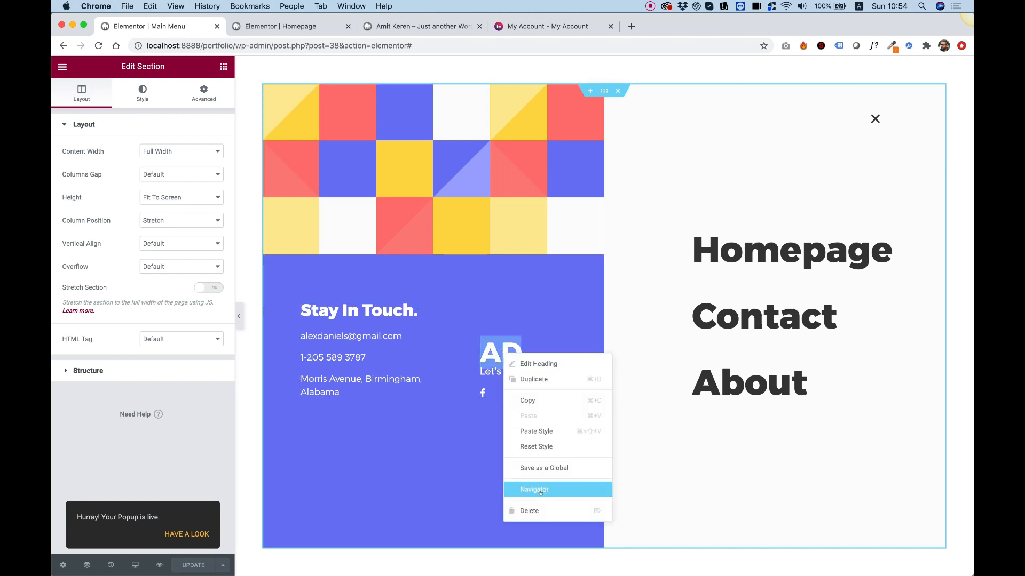
left_click(536, 508)
right_click(511, 372)
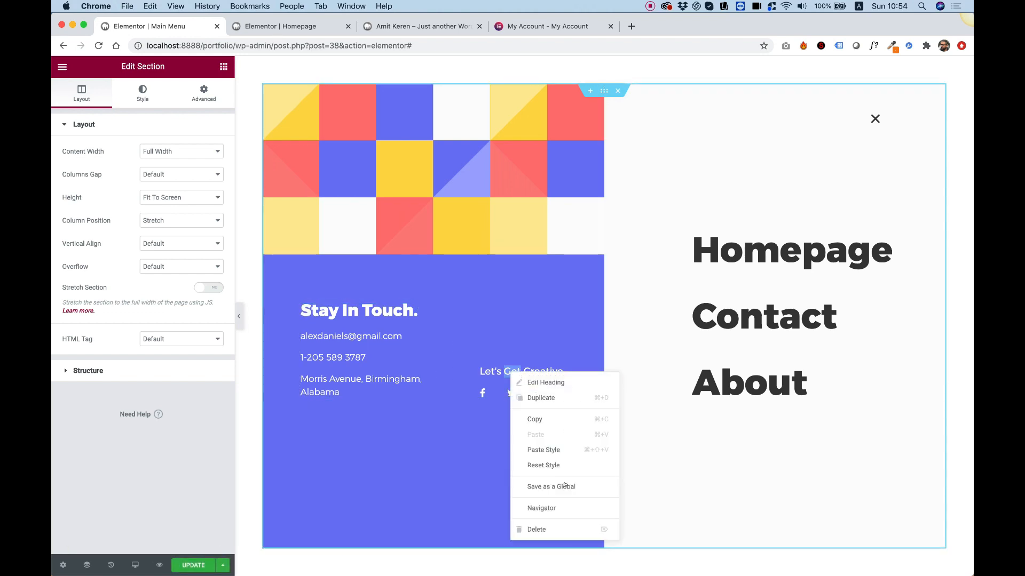
left_click(545, 528)
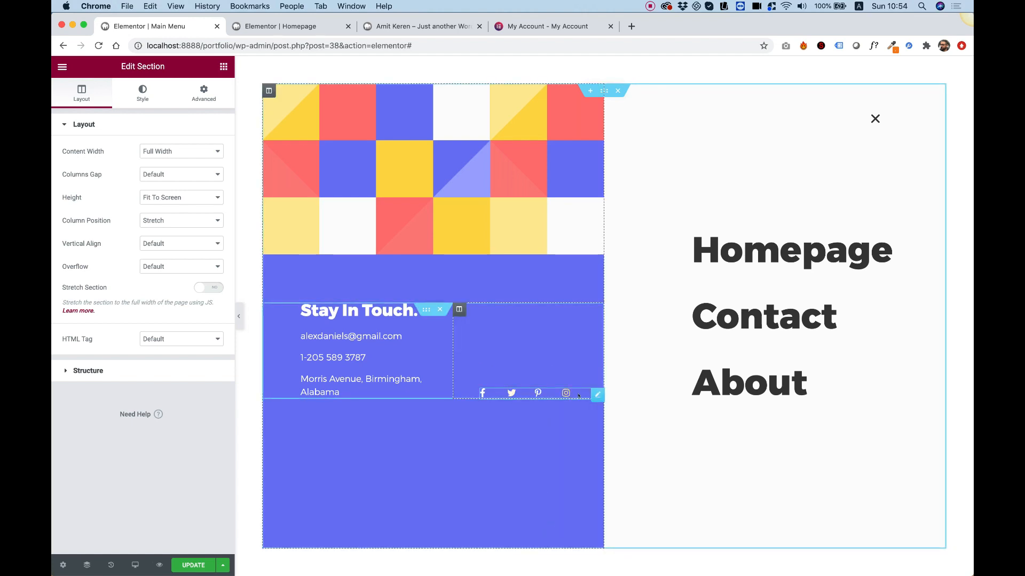
left_click_drag(597, 395, 334, 375)
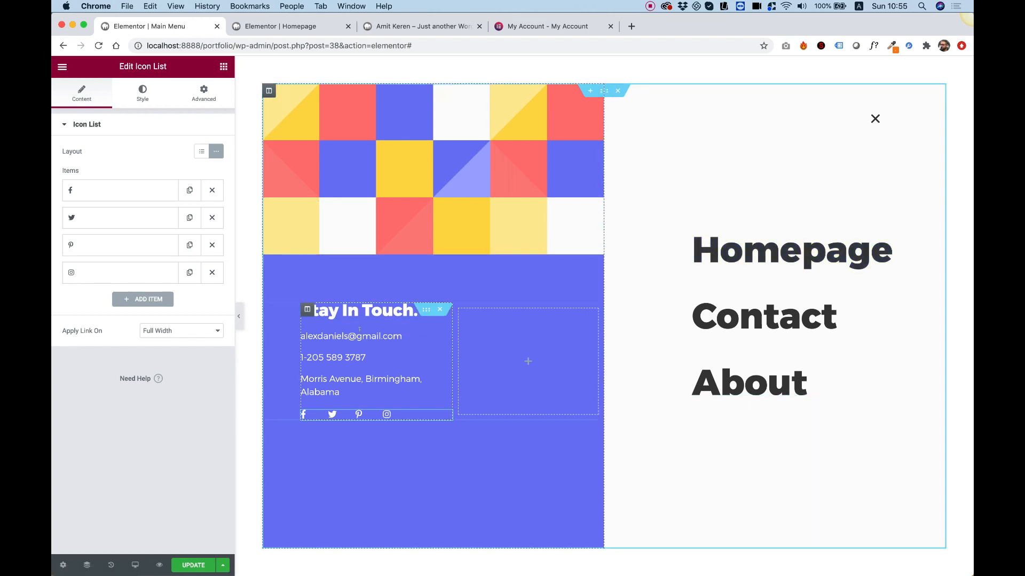
left_click(193, 566)
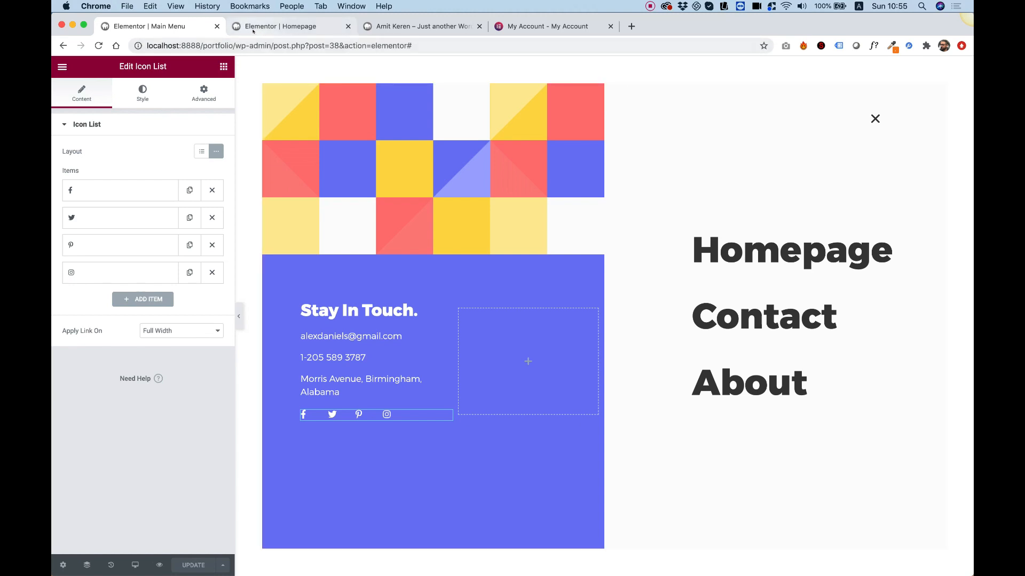
Step: In the Homepage editor's header, set the hamburger icon's popup link to open Main Menu (Template) and update the header
left_click(280, 26)
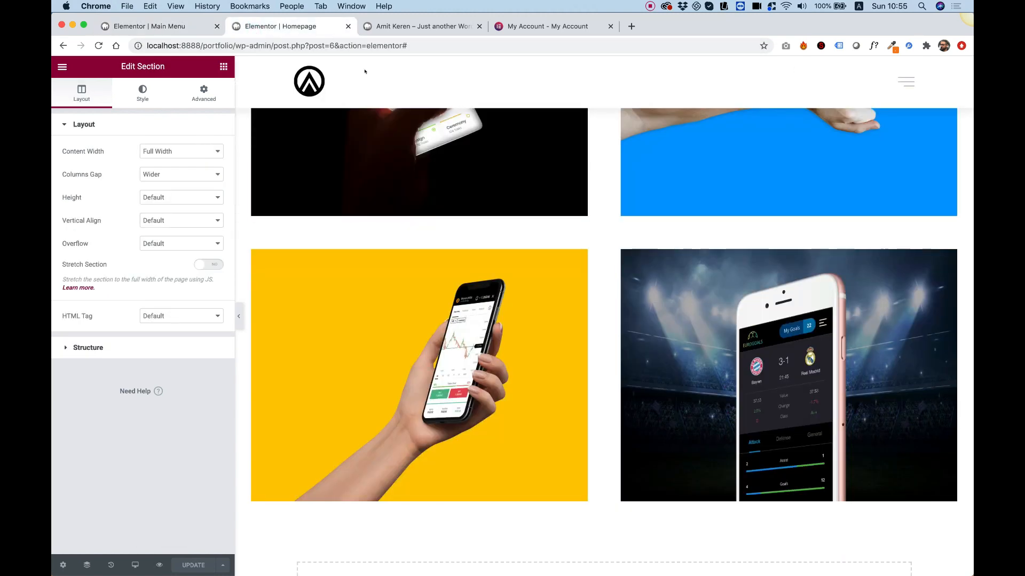
scroll(387, 109, "up", 10)
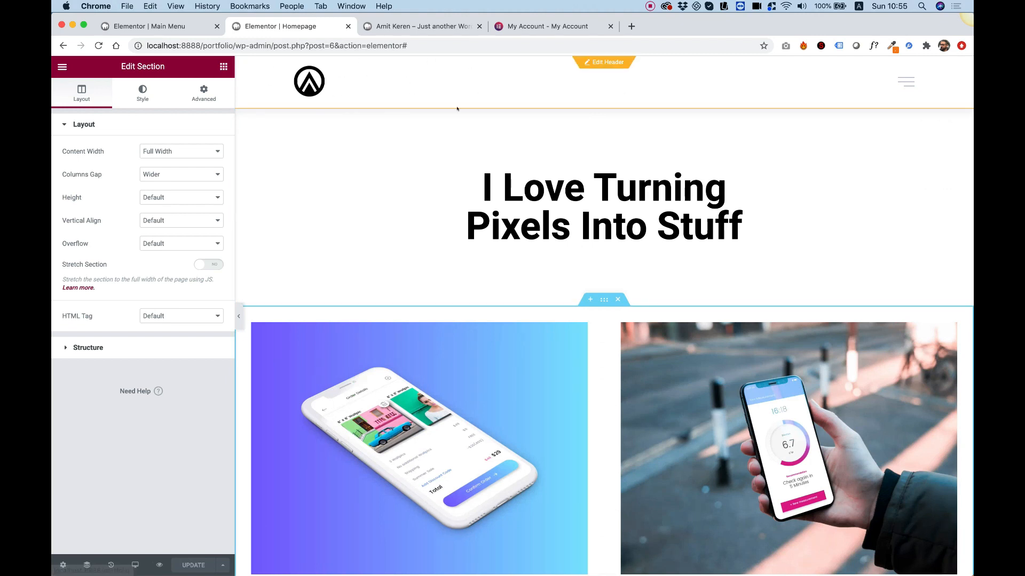
left_click(597, 65)
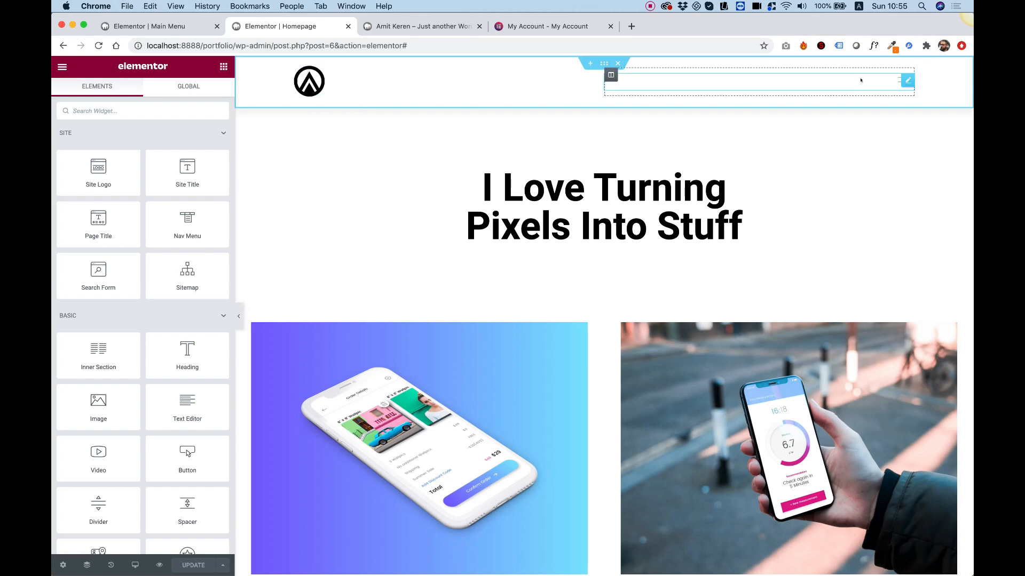
left_click(894, 80)
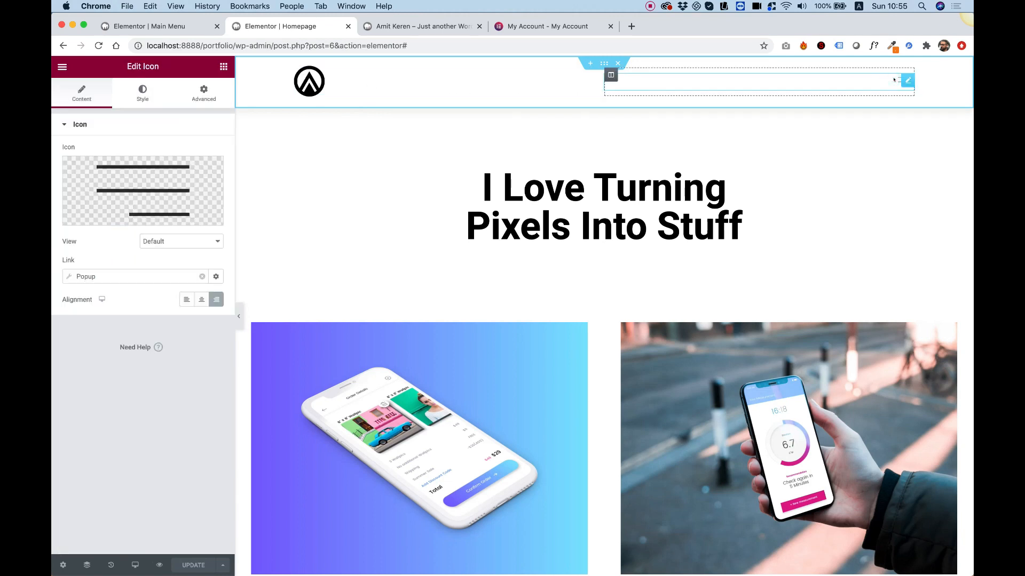
left_click(79, 276)
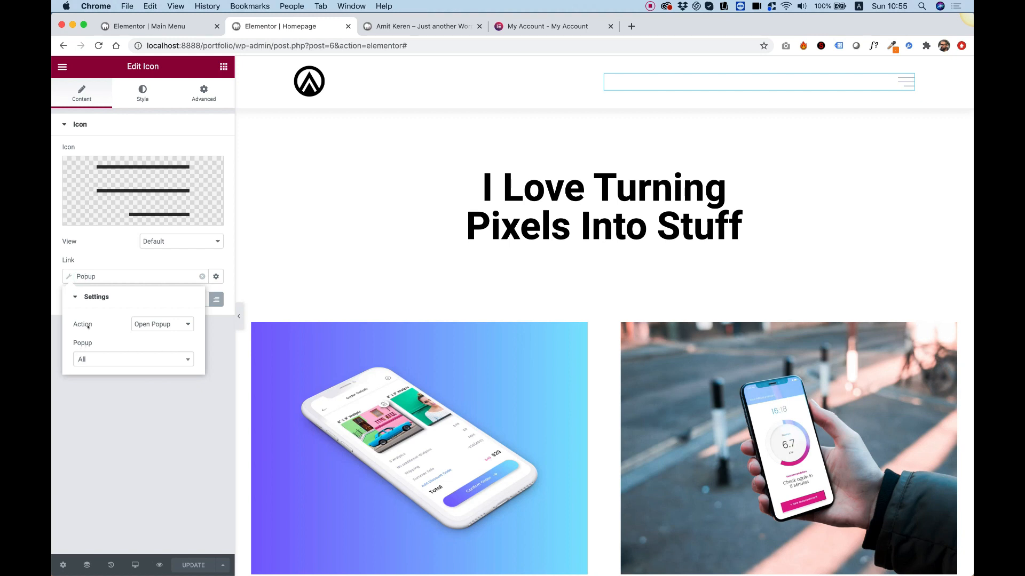
left_click(104, 362)
type("main")
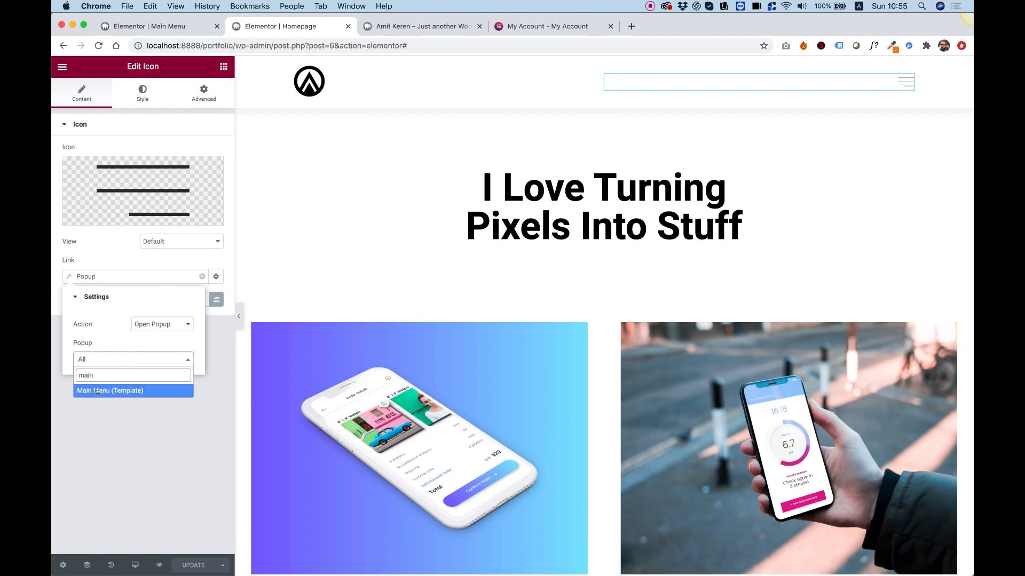
left_click(93, 391)
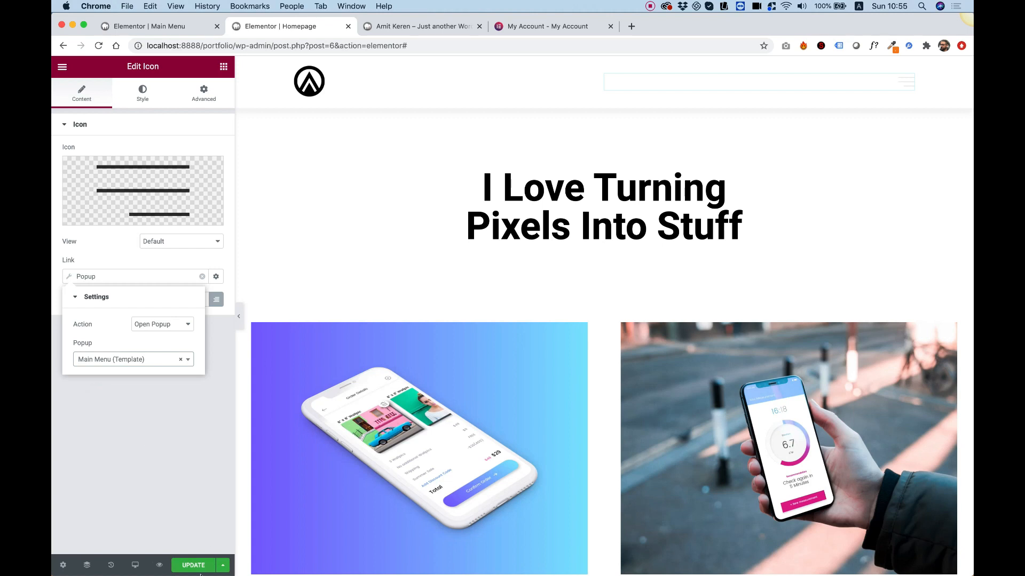
left_click(182, 565)
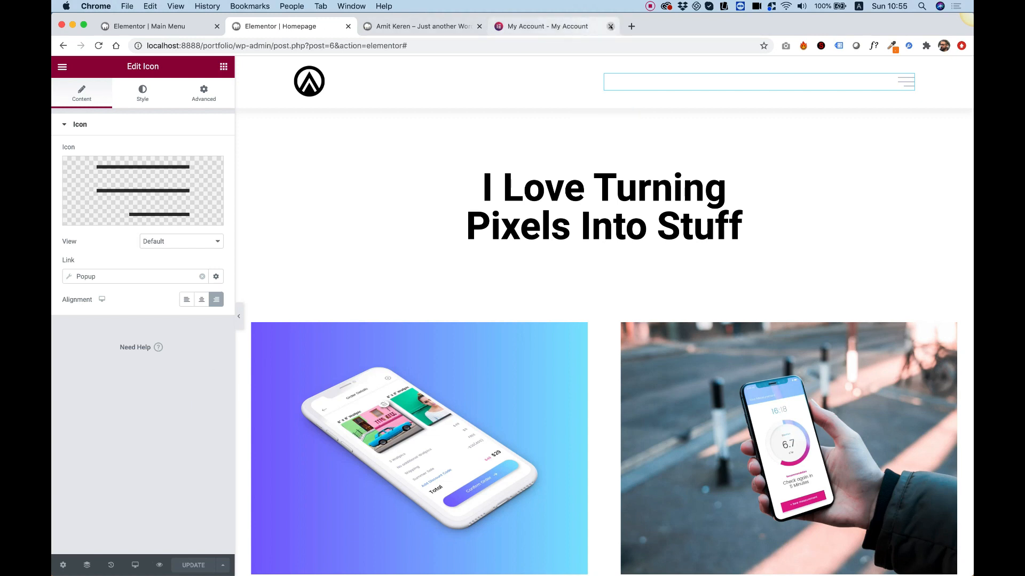
Step: Load the live site at localhost:8888/portfolio/ and test opening and closing the menu popup from the header icon
left_click(611, 27)
left_click(437, 27)
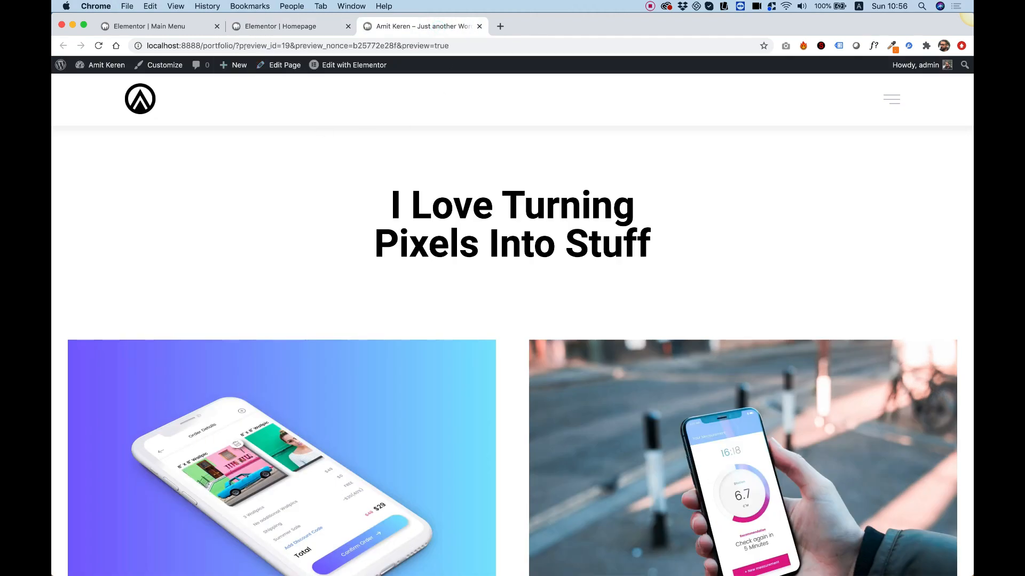
left_click_drag(191, 45, 716, 136)
key("BackSpace")
key("Return")
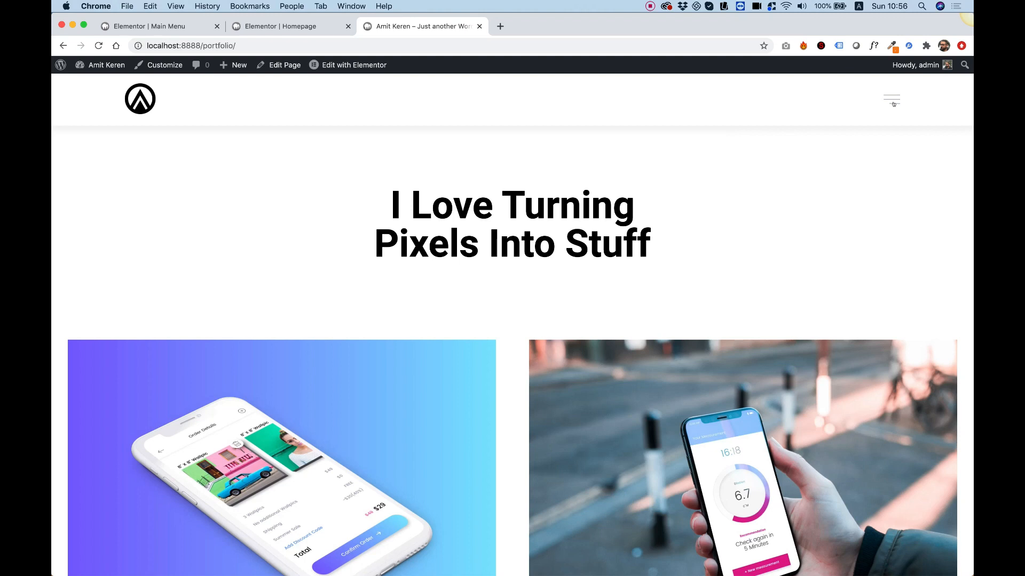
left_click(894, 101)
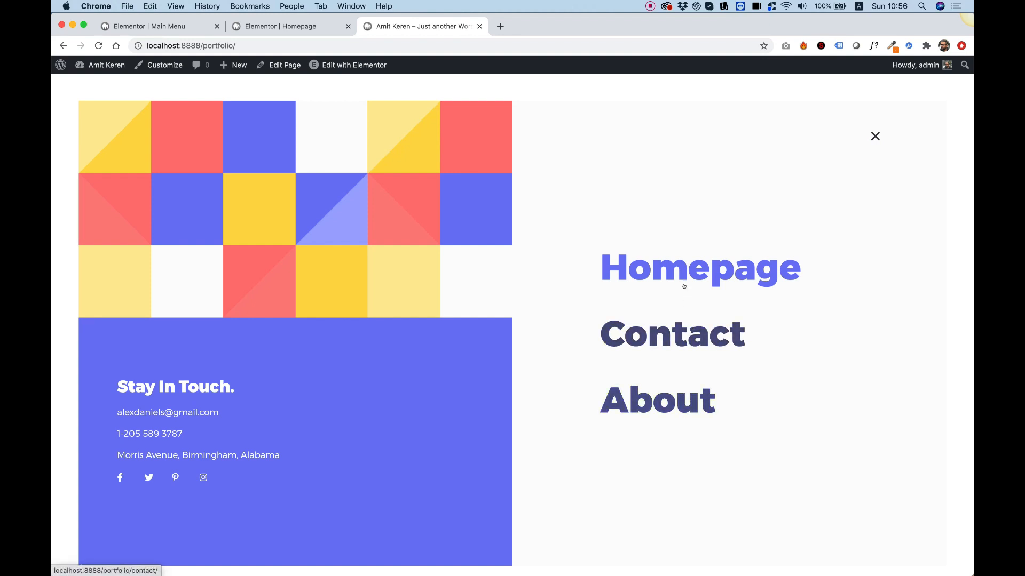
left_click(873, 137)
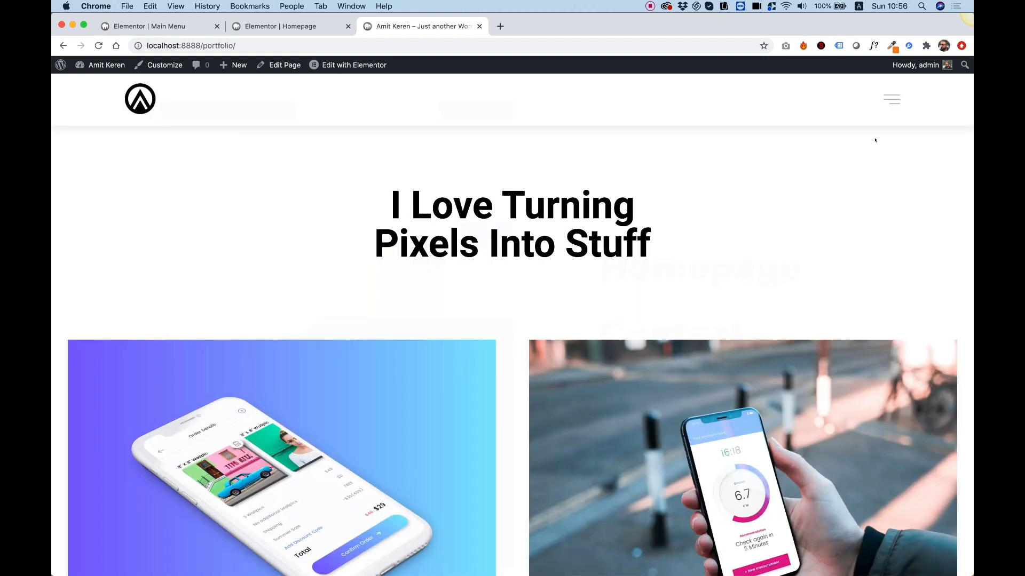
Step: Examine the sticky header along the full length of the live homepage and check the menu popup once more
scroll(875, 139, "down", 6)
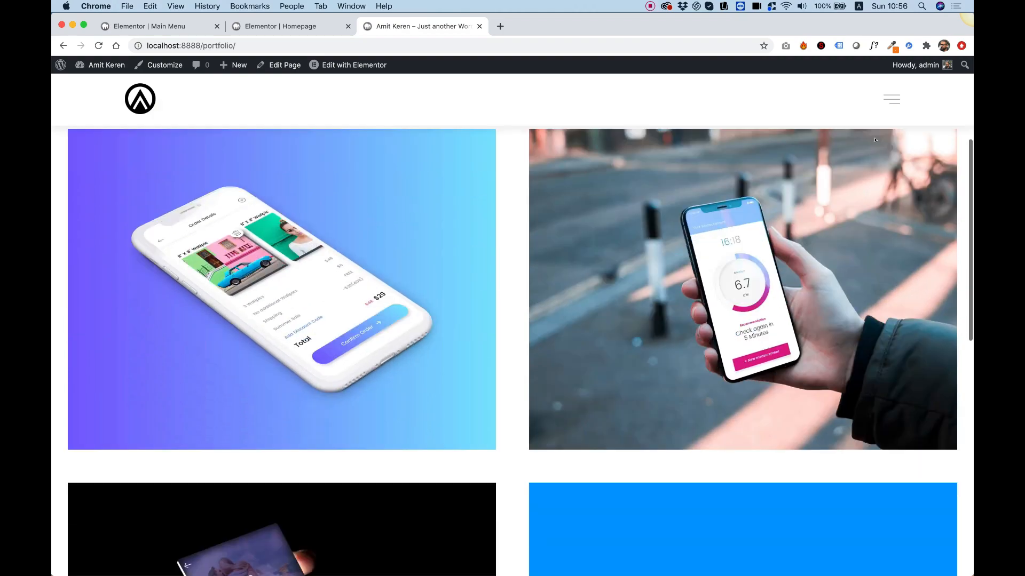
scroll(875, 140, "up", 4)
scroll(876, 139, "down", 8)
scroll(875, 140, "down", 4)
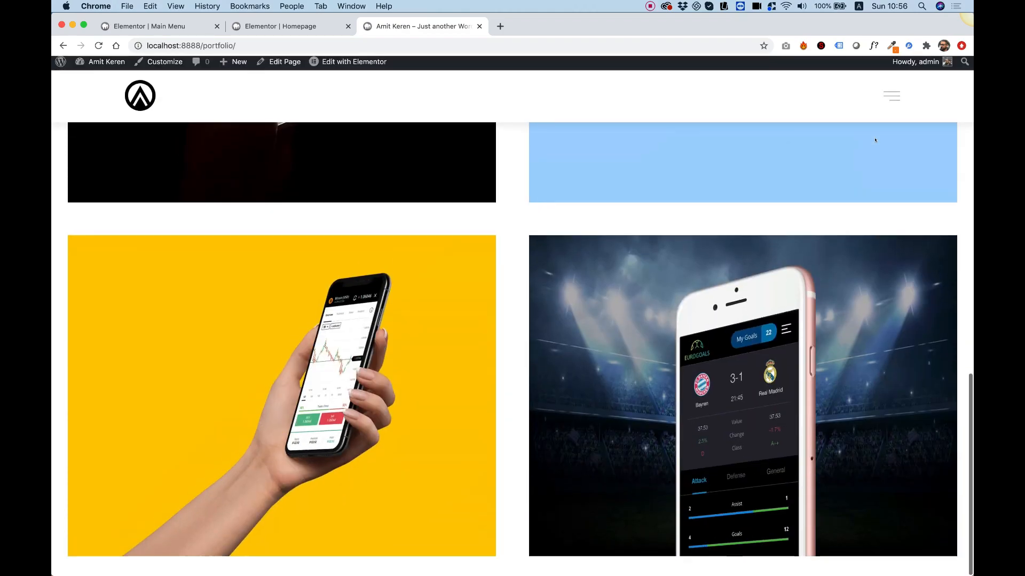
scroll(875, 140, "up", 12)
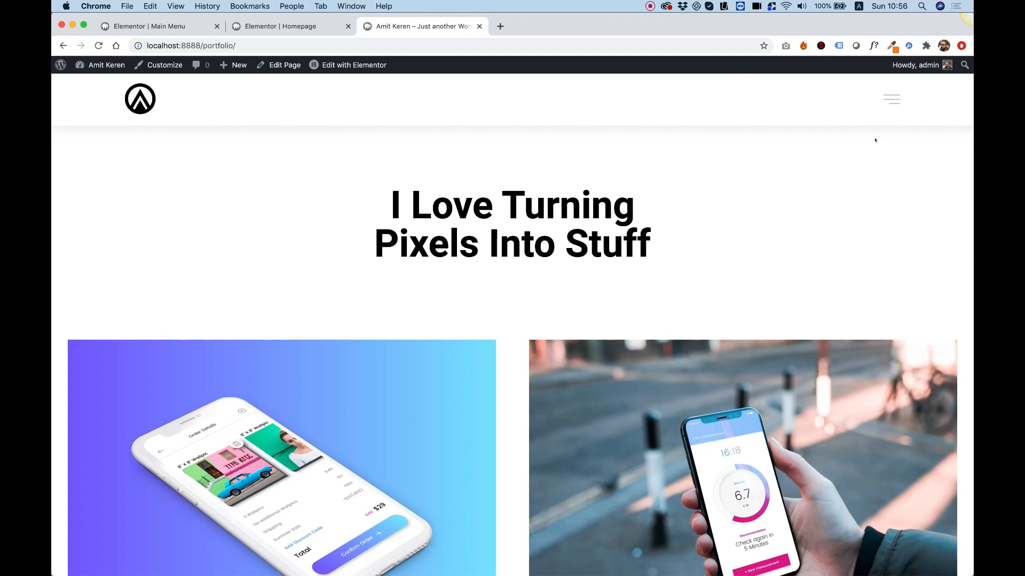
scroll(609, 169, "down", 1)
scroll(610, 169, "up", 1)
left_click(891, 100)
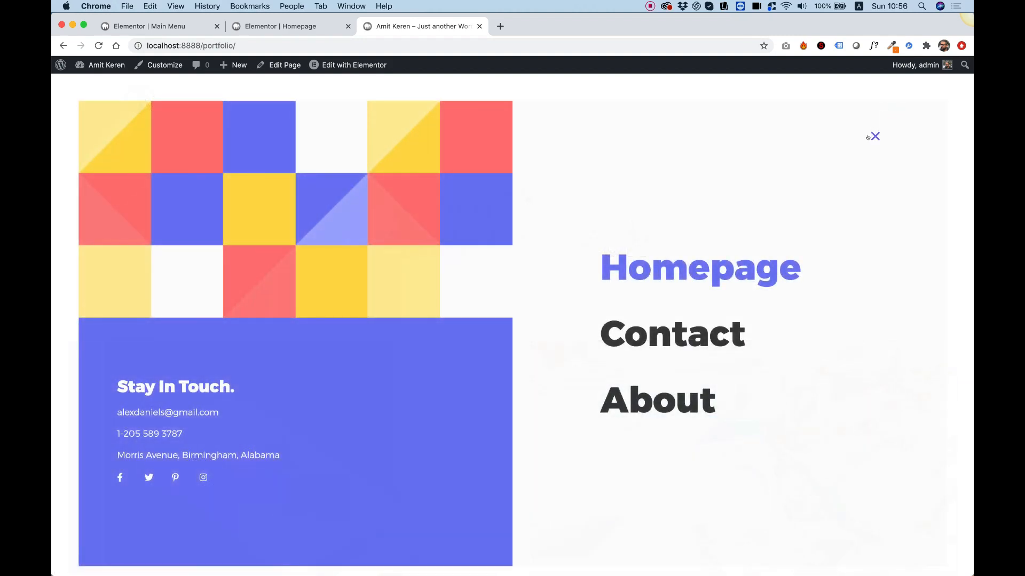
left_click(873, 137)
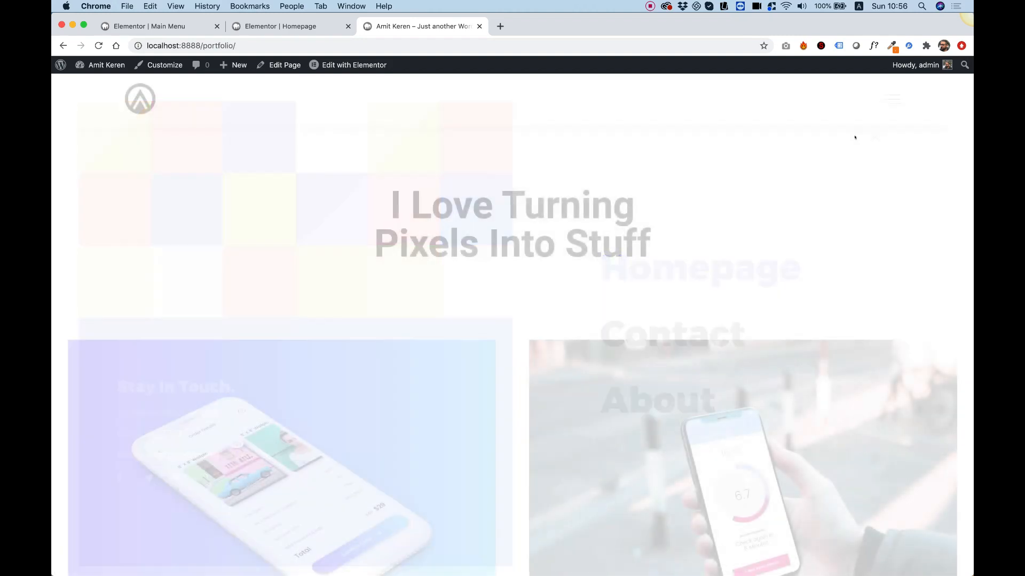
scroll(420, 150, "down", 3)
scroll(421, 151, "up", 3)
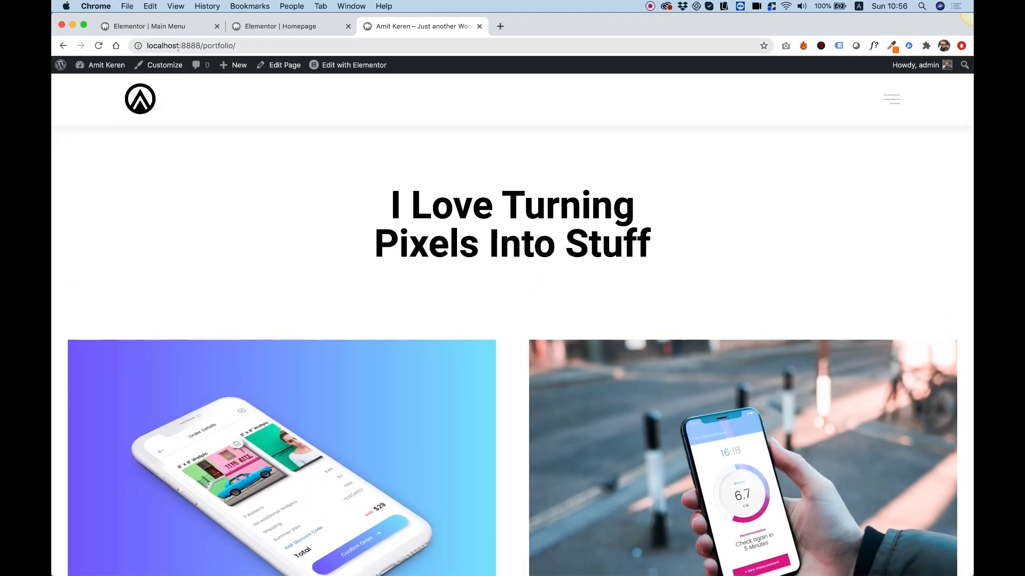
scroll(302, 165, "down", 10)
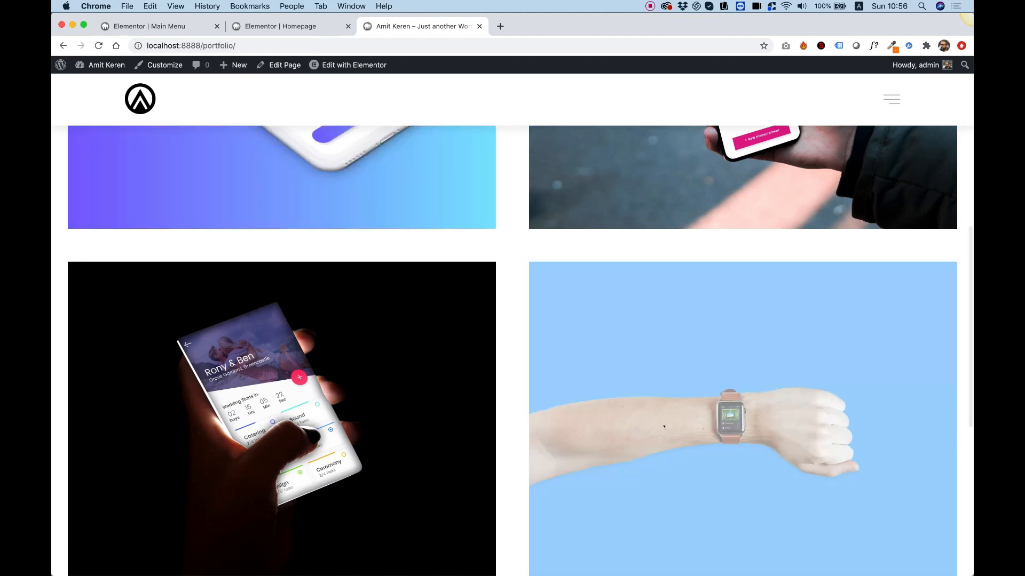
scroll(690, 384, "down", 3)
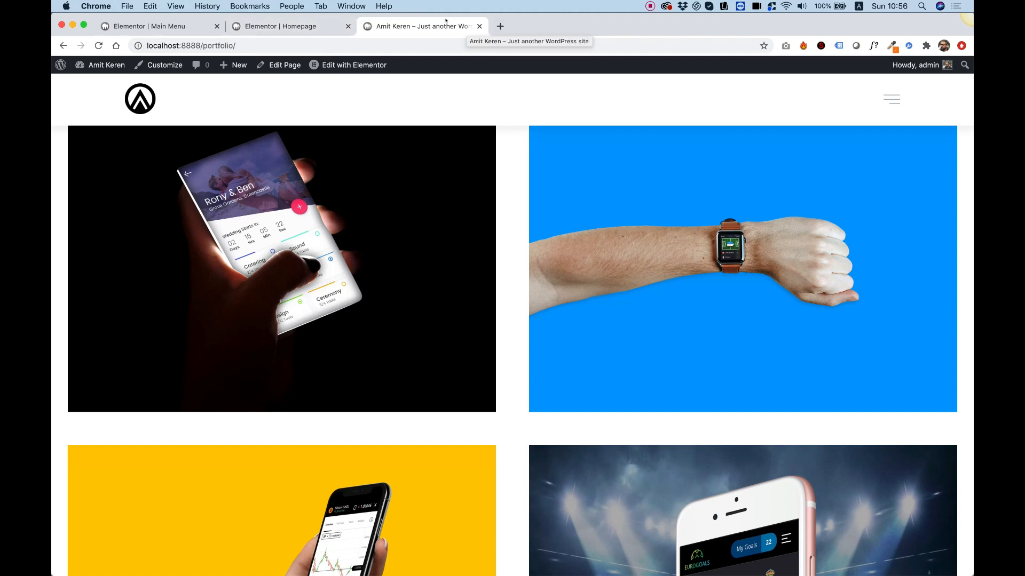
scroll(433, 134, "up", 10)
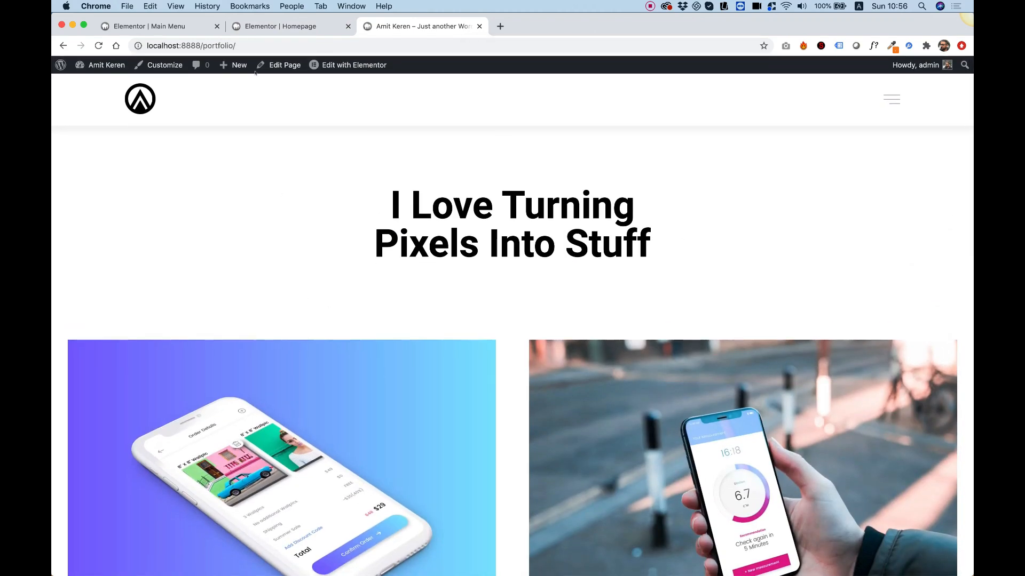
Step: Exit the Homepage's Elementor editor to the WordPress dashboard, close the Main Menu editor, and go to the list of all pages
left_click(245, 26)
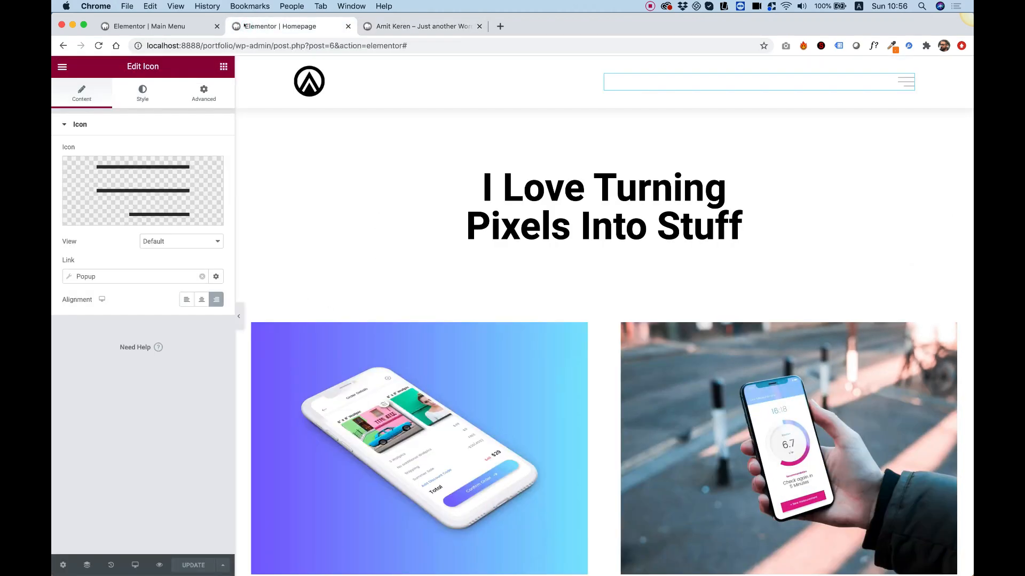
left_click(62, 67)
left_click(113, 258)
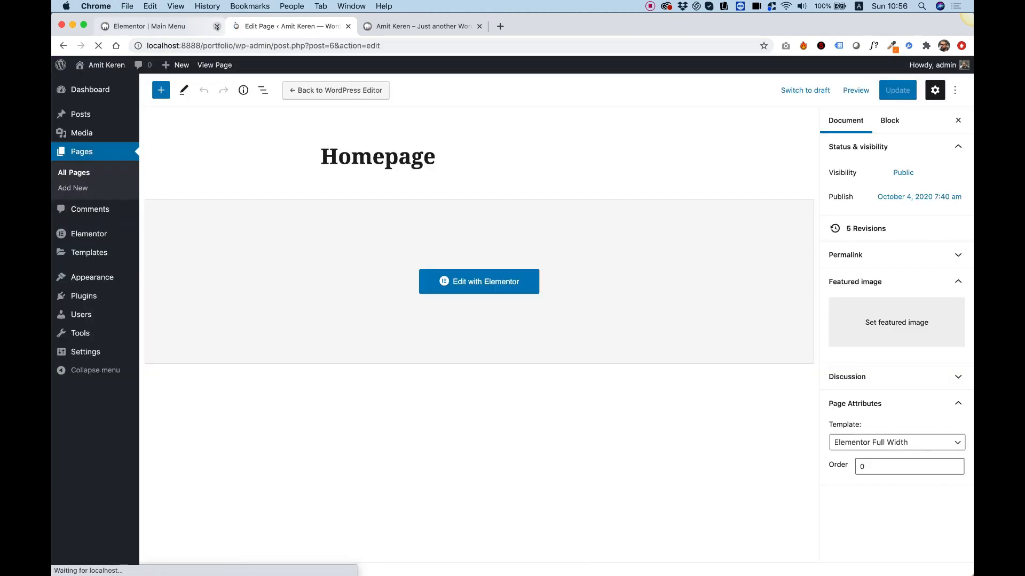
left_click(217, 27)
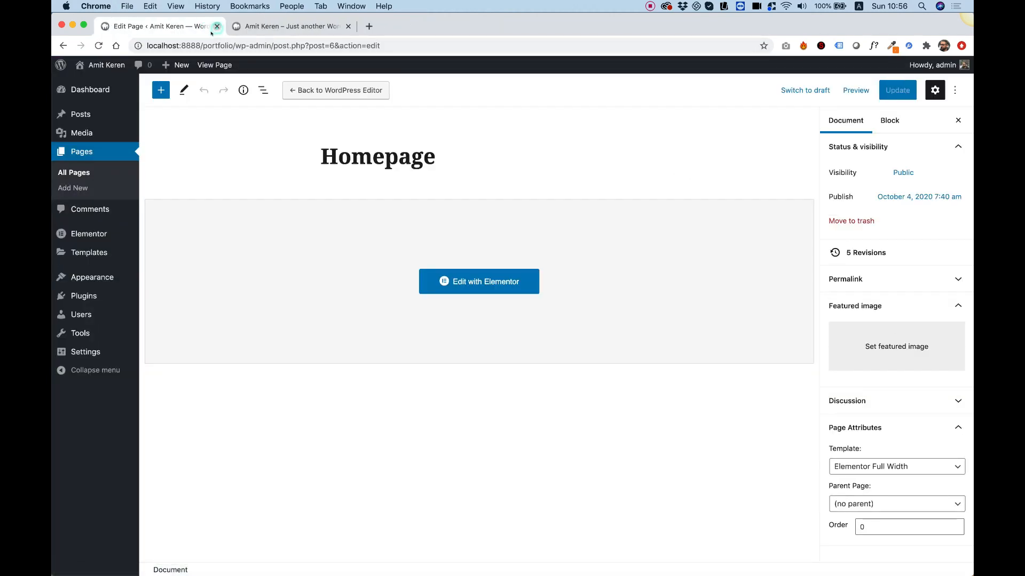
left_click(93, 149)
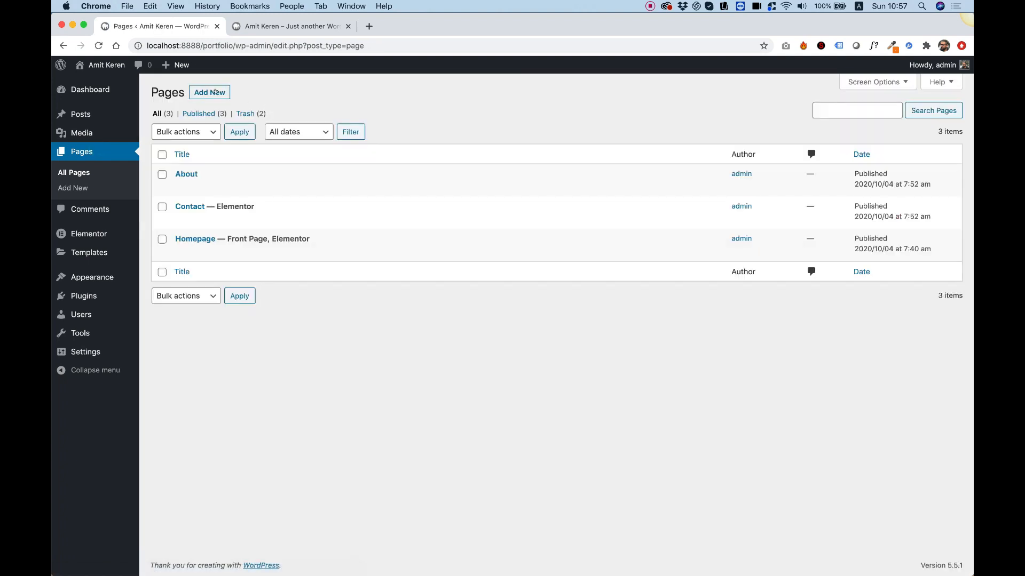
Step: Create a new page titled "Microbets" and open it for editing in Elementor
left_click(216, 91)
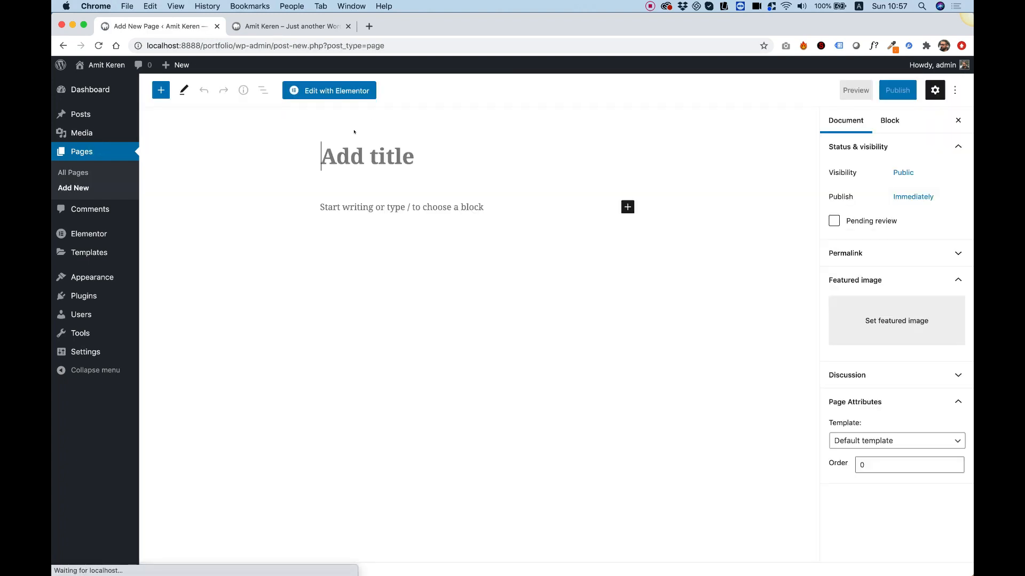
type("Micro")
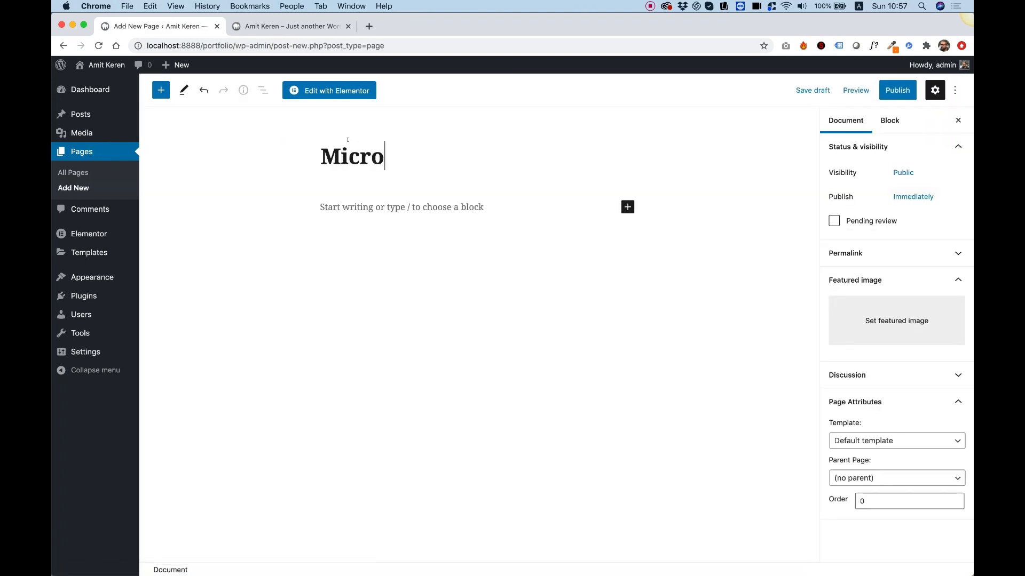
type("bet")
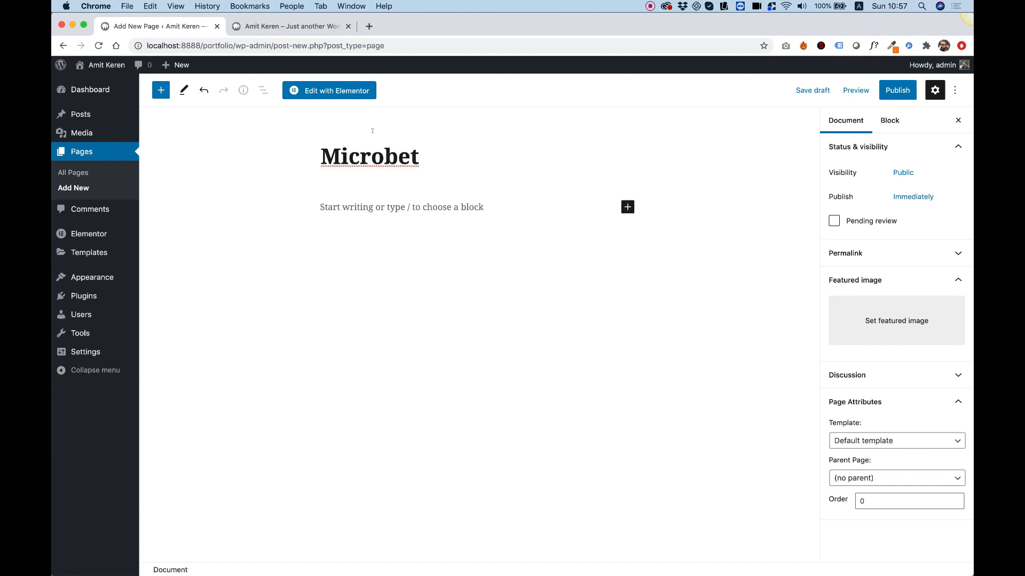
type("s")
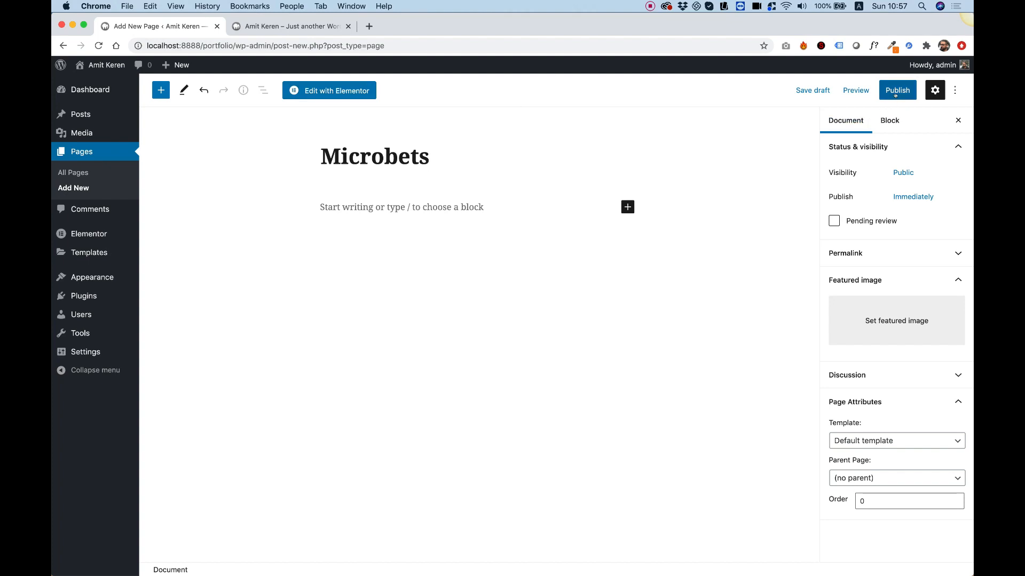
left_click(303, 90)
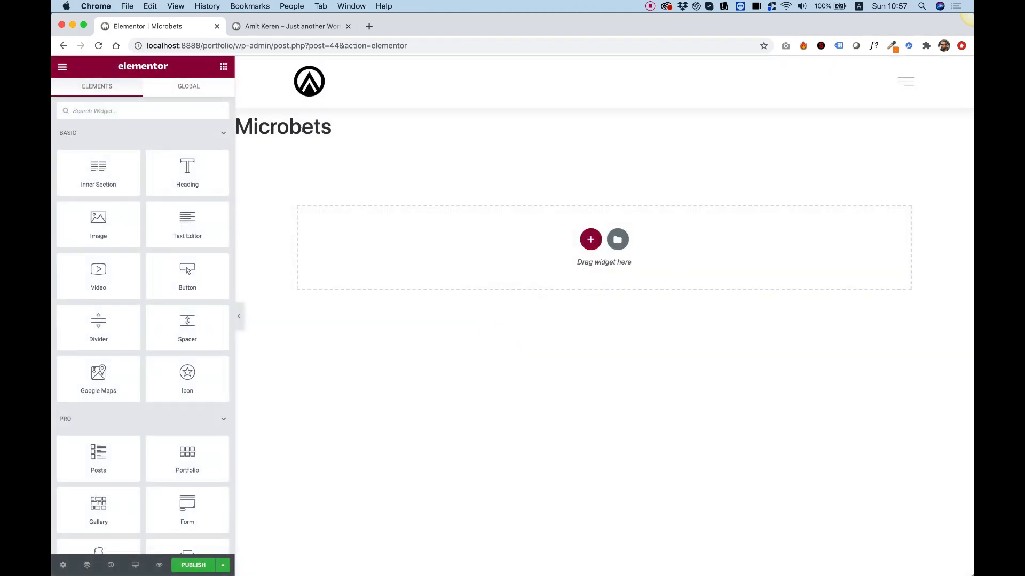
Step: Set the Microbets page layout to Elementor Full Width and publish the page
left_click(63, 565)
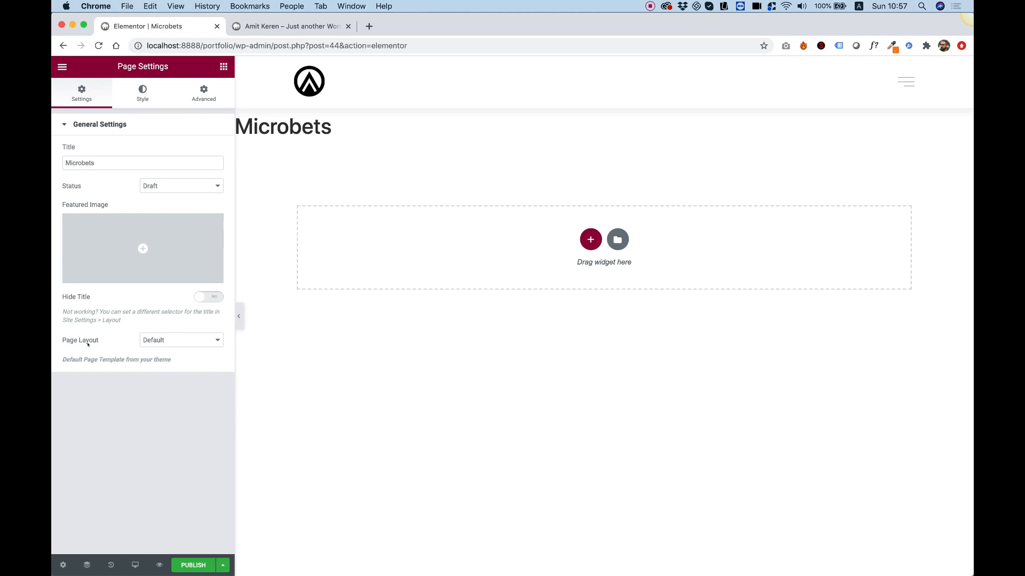
left_click(164, 339)
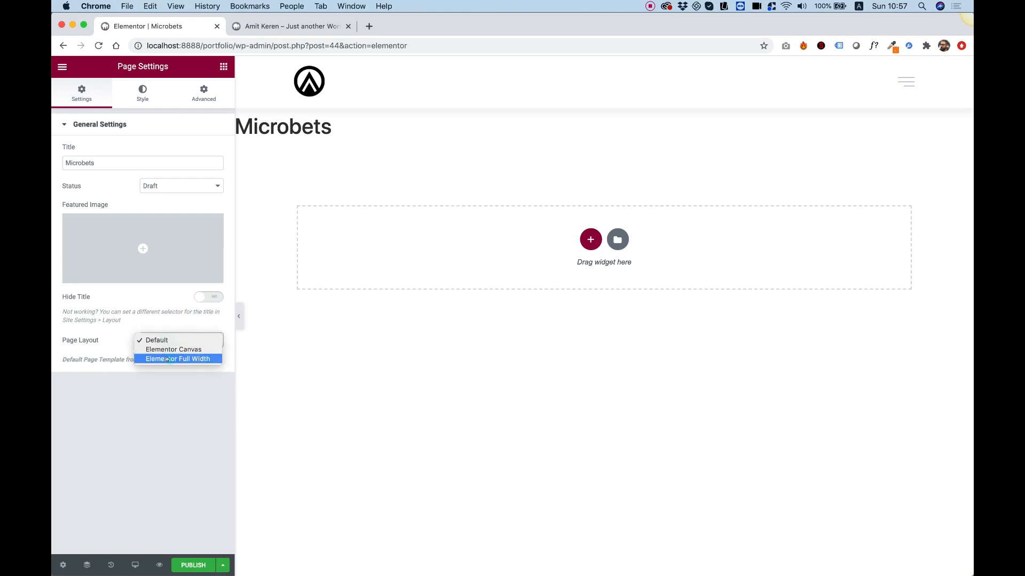
left_click(167, 359)
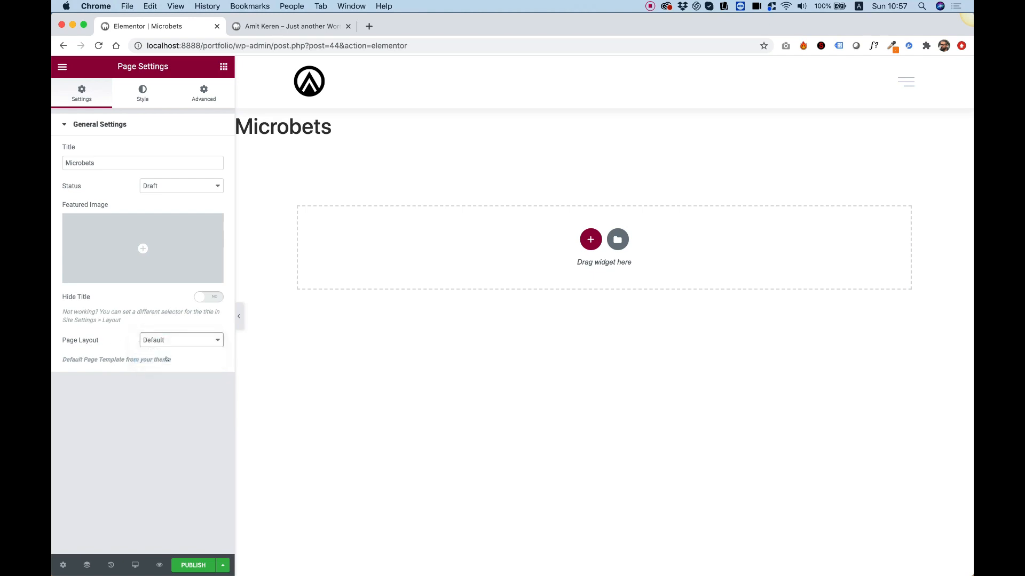
left_click(193, 564)
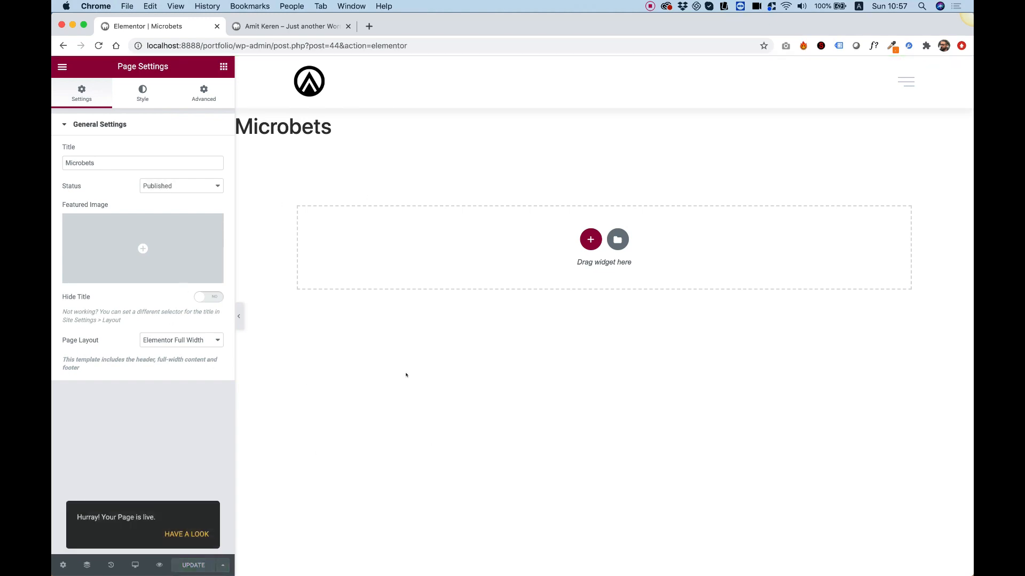
Step: Reload the Microbets page editor and add an Image widget to the empty content area
key("super+r")
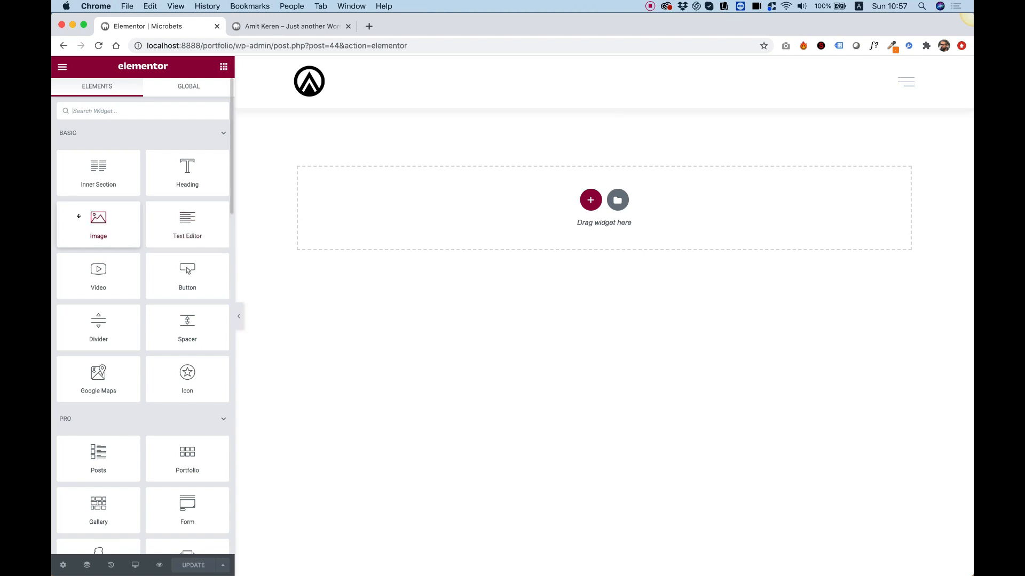
left_click_drag(80, 217, 565, 208)
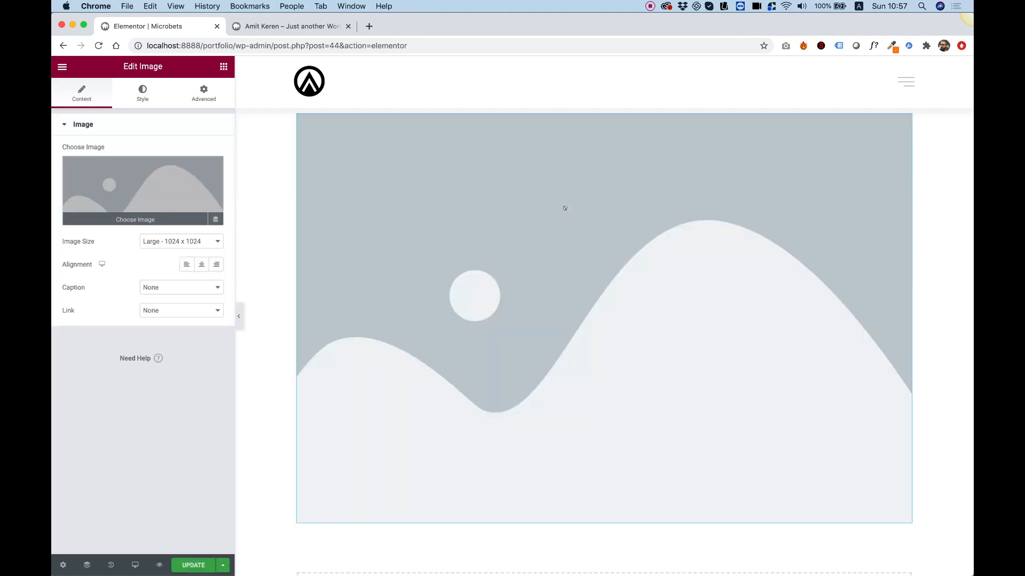
Step: Unlink the padding values of the image's section and set its top padding to 80 px
right_click(273, 179)
left_click(286, 186)
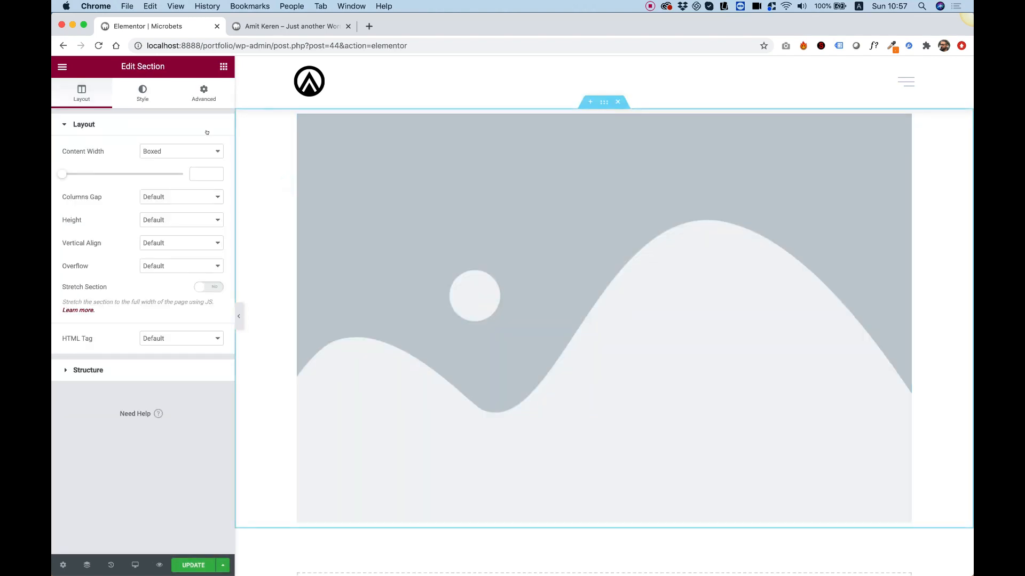
left_click(204, 91)
left_click(207, 221)
left_click(75, 221)
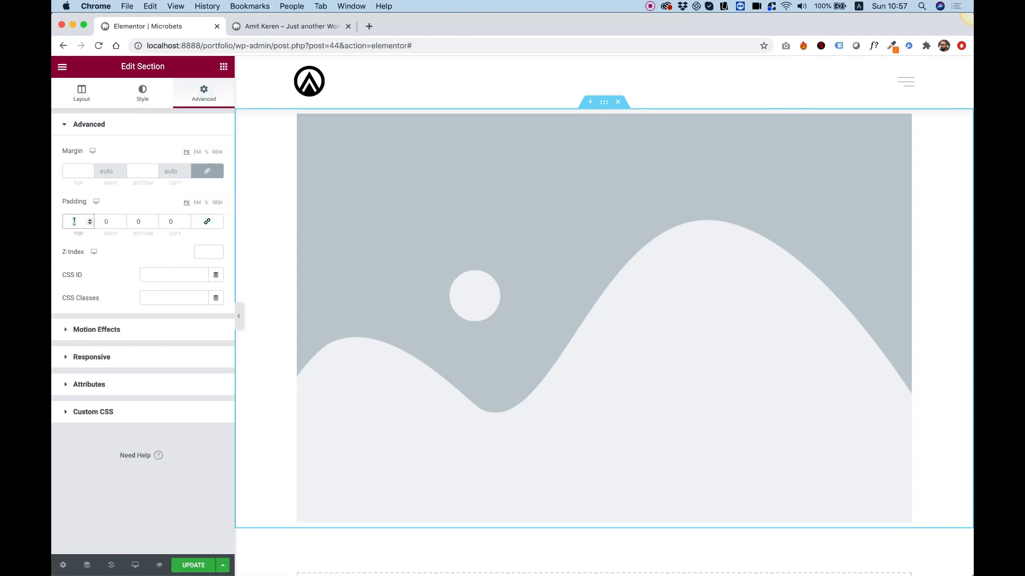
left_click(74, 221)
type("100")
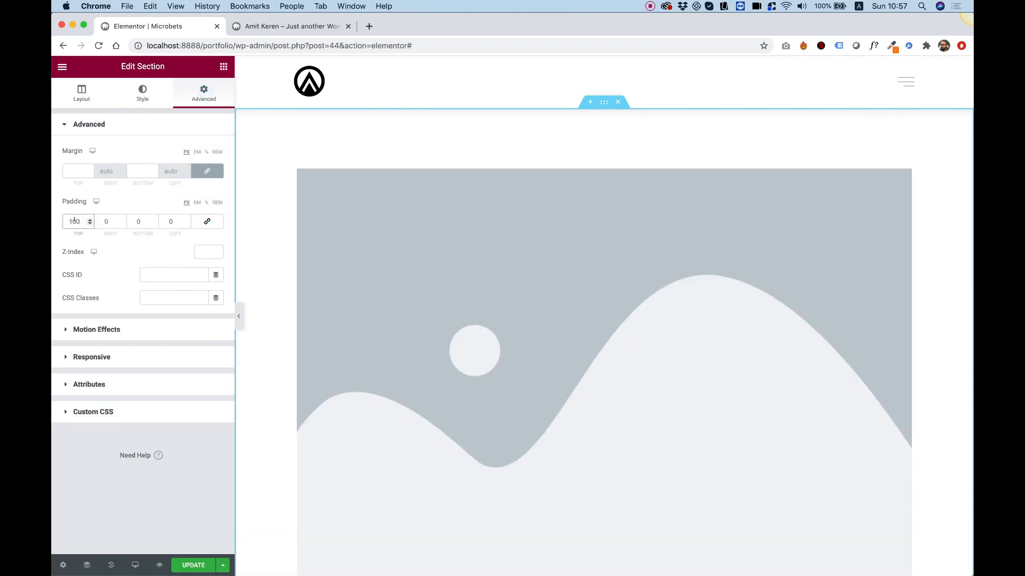
key("Down")
key("Down")
key("Down")
key("Down")
key("Down")
key("Down")
key("Down")
key("Down")
key("Down")
key("Down")
key("Down")
key("Down")
key("Down")
key("Down")
key("Down")
key("Down")
key("Down")
key("Down")
key("Down")
key("Down")
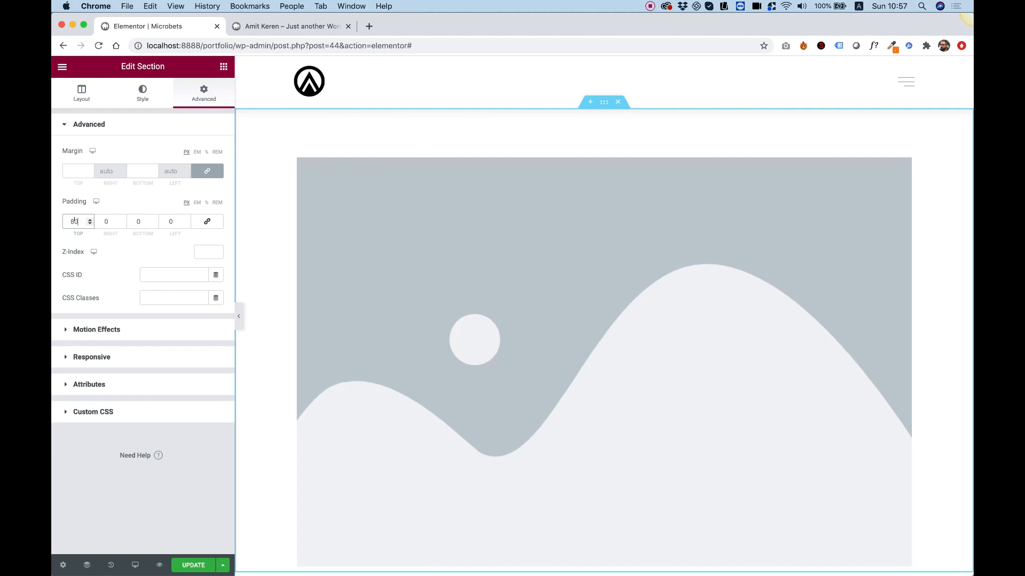
Step: Set the image section's top padding to 60 px
key("Down")
key("Down")
key("Down")
key("Down")
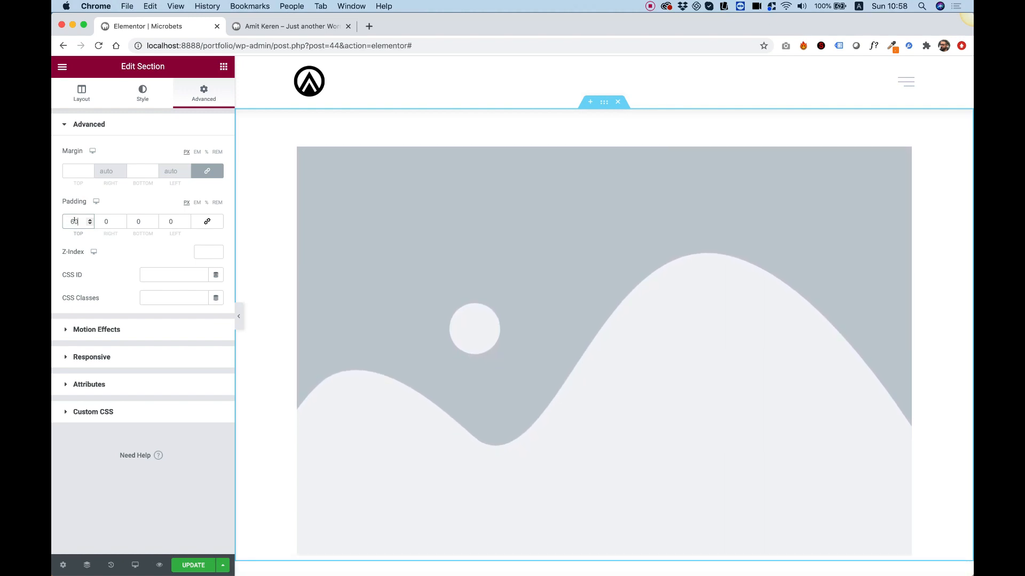
Step: Upload all eleven images, microbets1 to microbets11, from the portfolio's microbets folder to the media library through the placeholder image's chooser
left_click(384, 321)
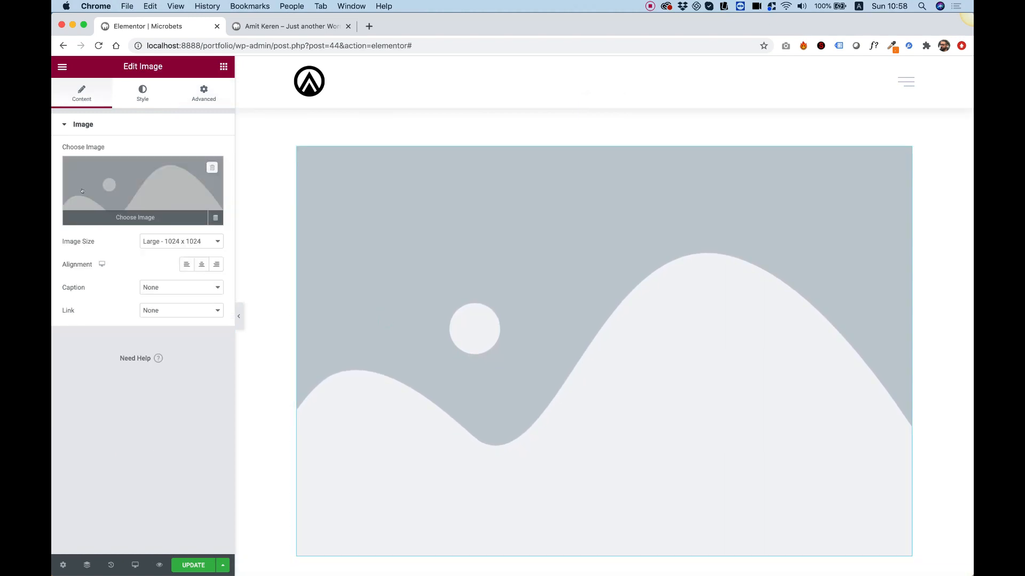
left_click(143, 175)
left_click(103, 110)
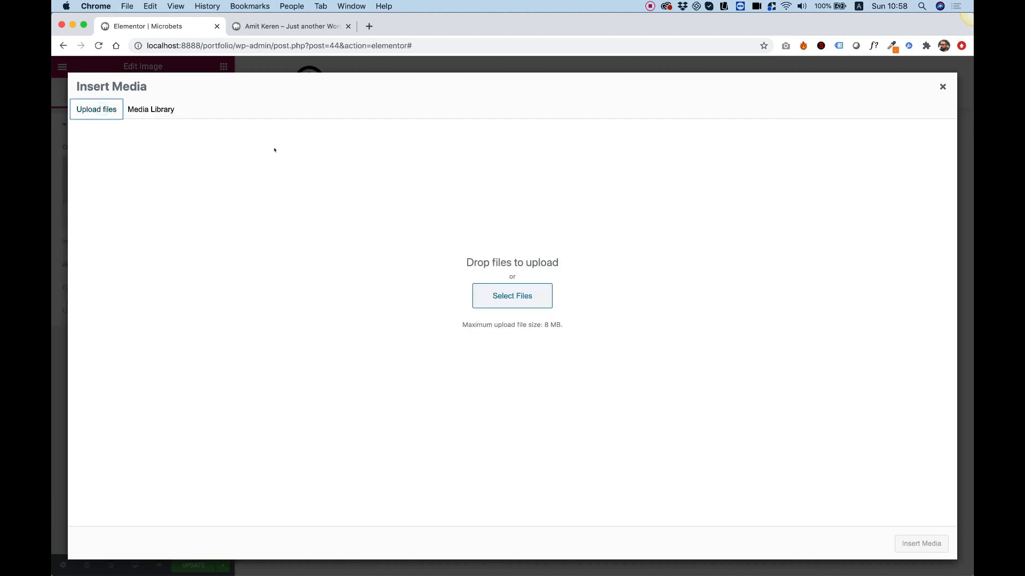
left_click(484, 296)
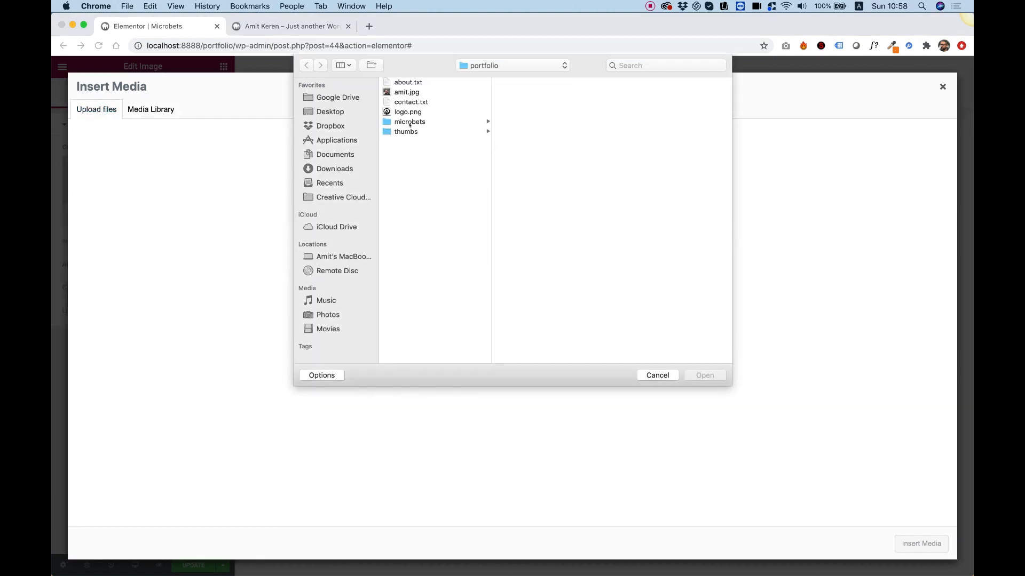
left_click(407, 122)
left_click_drag(549, 226, 490, 79)
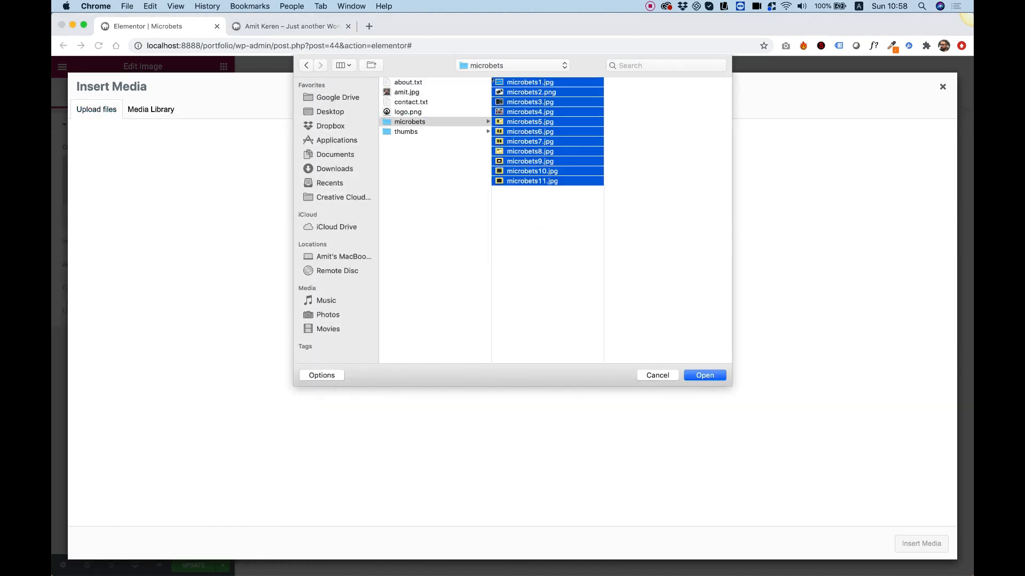
key("Return")
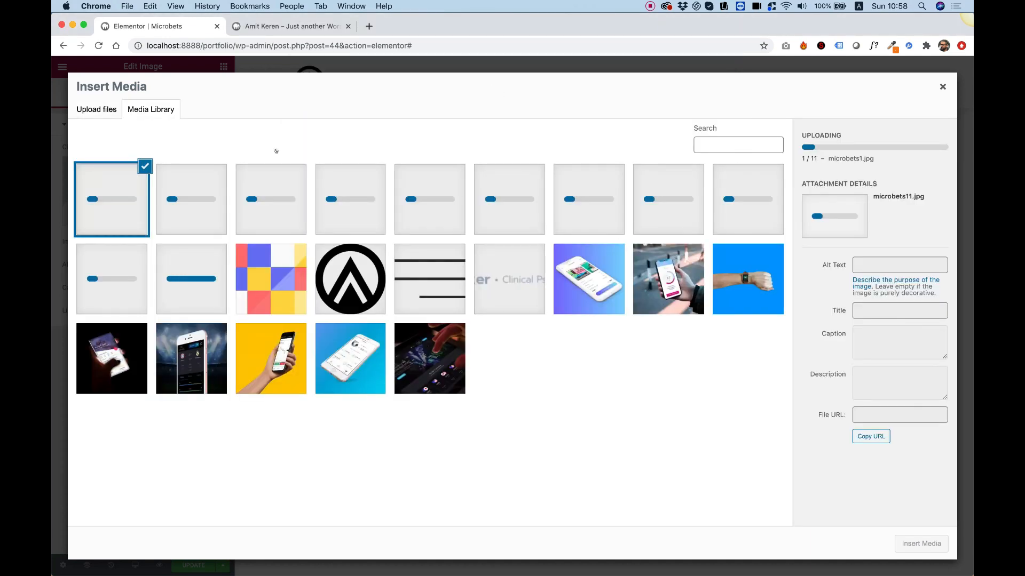
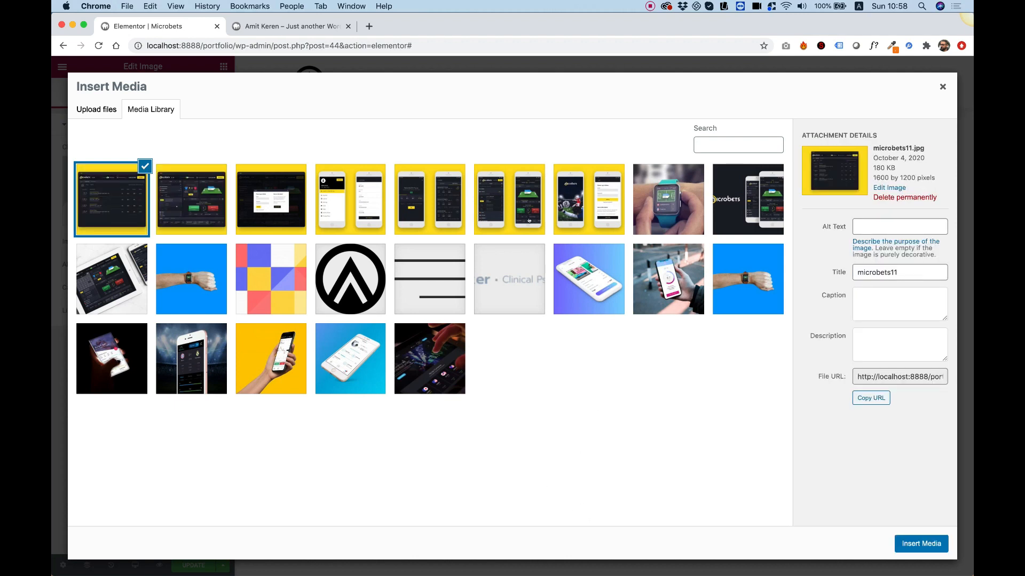
Step: Insert microbets1.jpg from the media library as the image widget's picture
left_click(740, 208)
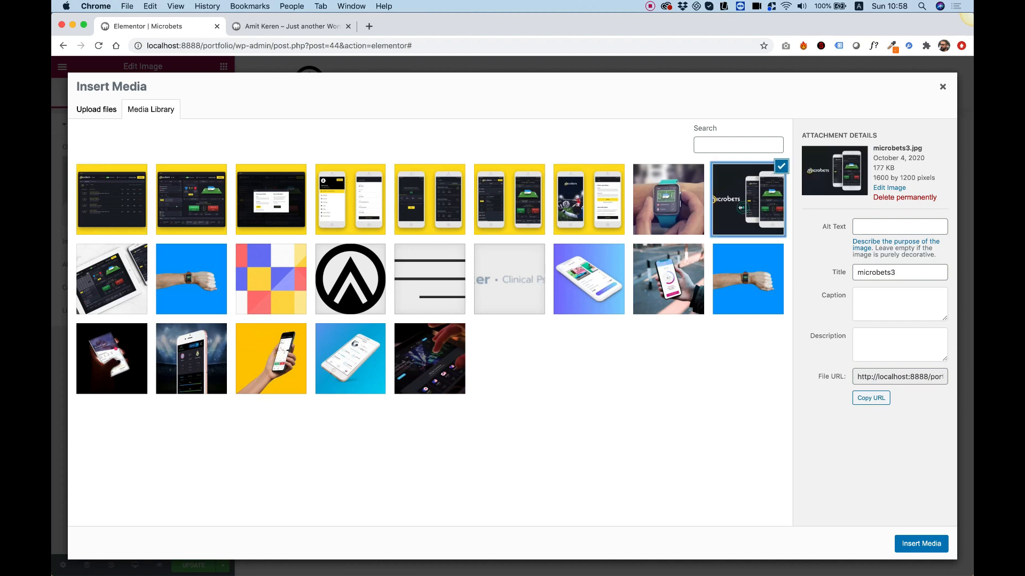
left_click(185, 272)
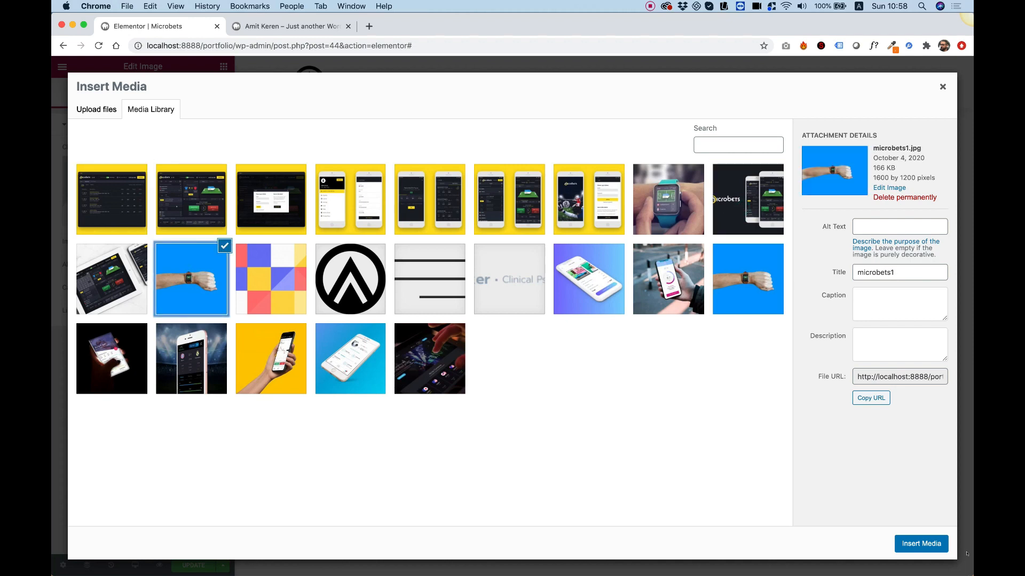
left_click(921, 544)
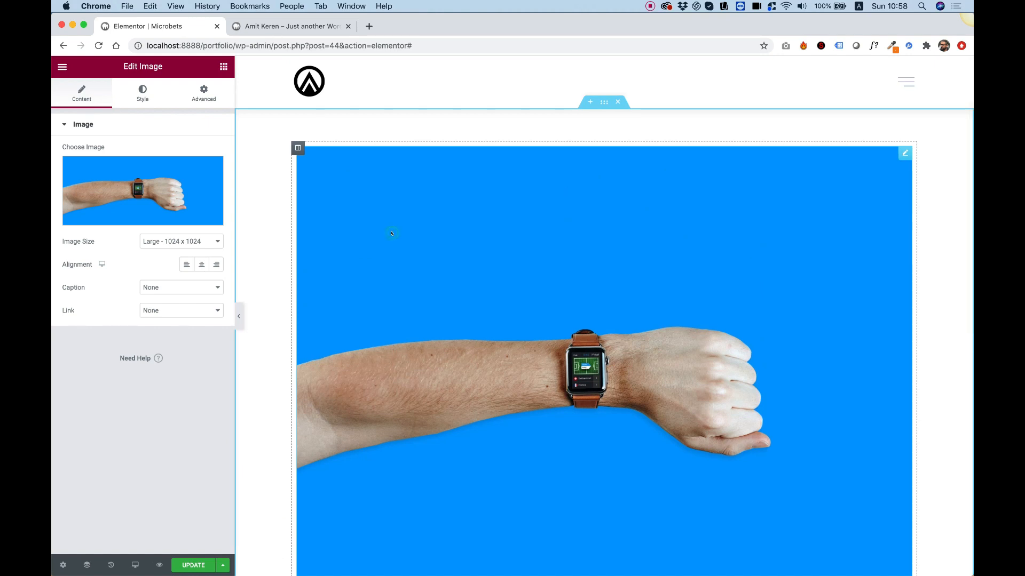
Step: Enable scrolling effects on the watch image with Up vertical scroll at speed 4 and Fade In transparency at level 10
left_click(193, 97)
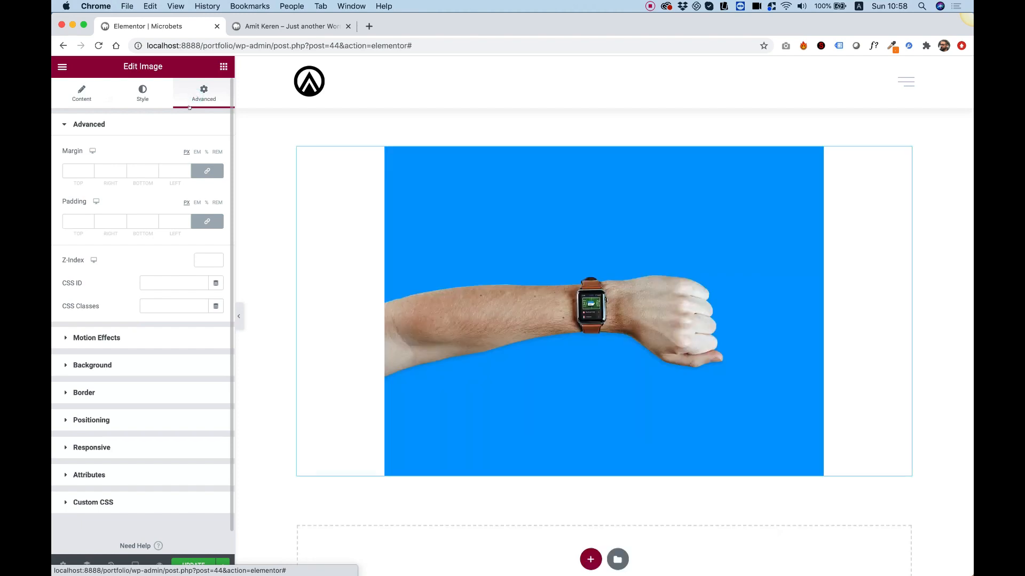
left_click(111, 337)
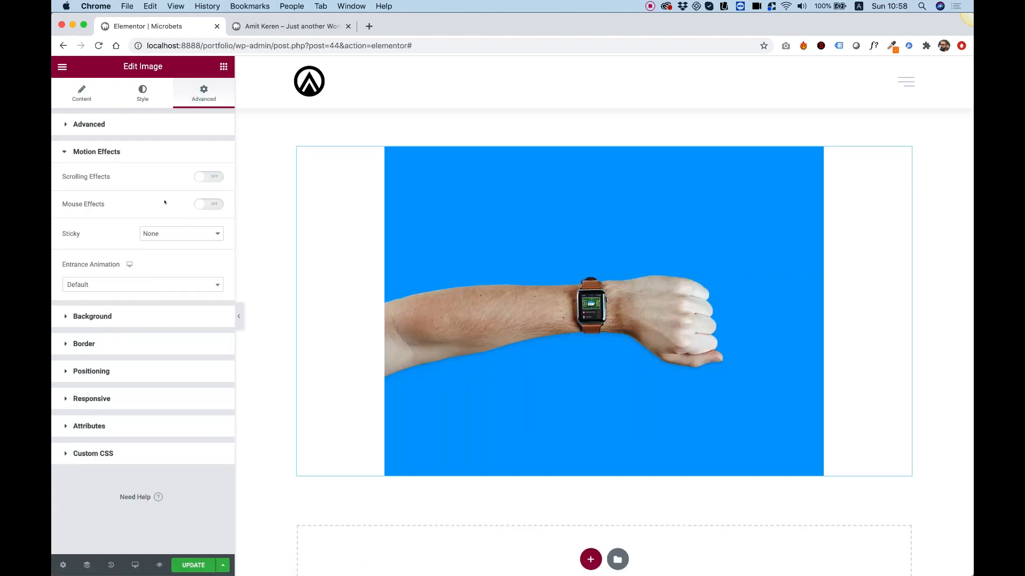
left_click(205, 175)
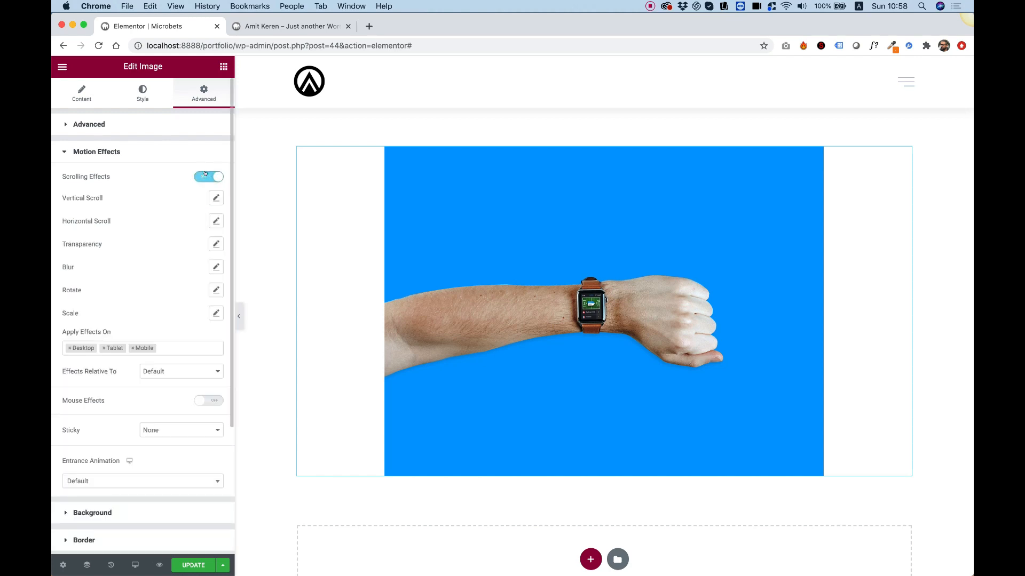
left_click(205, 175)
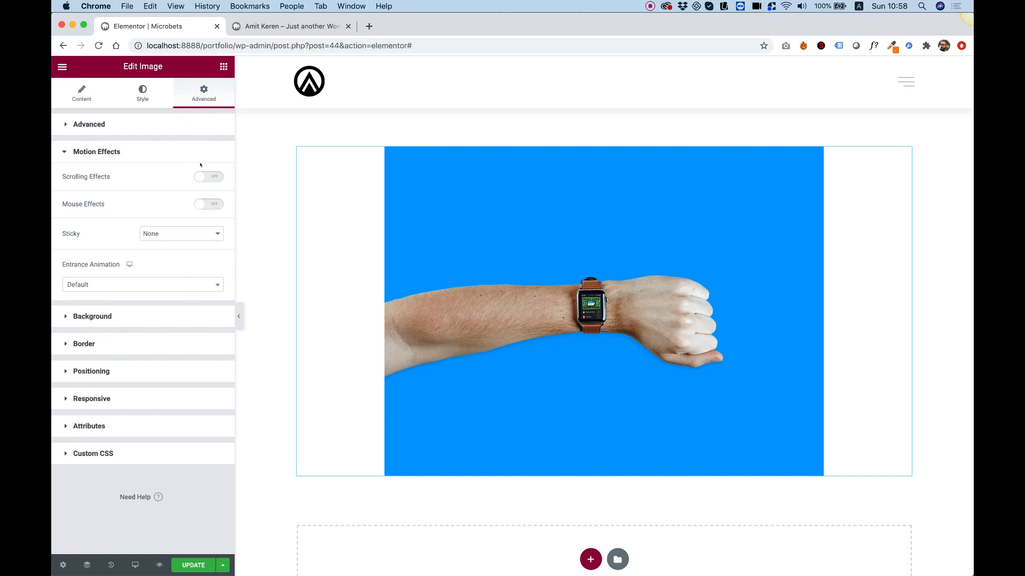
left_click(210, 171)
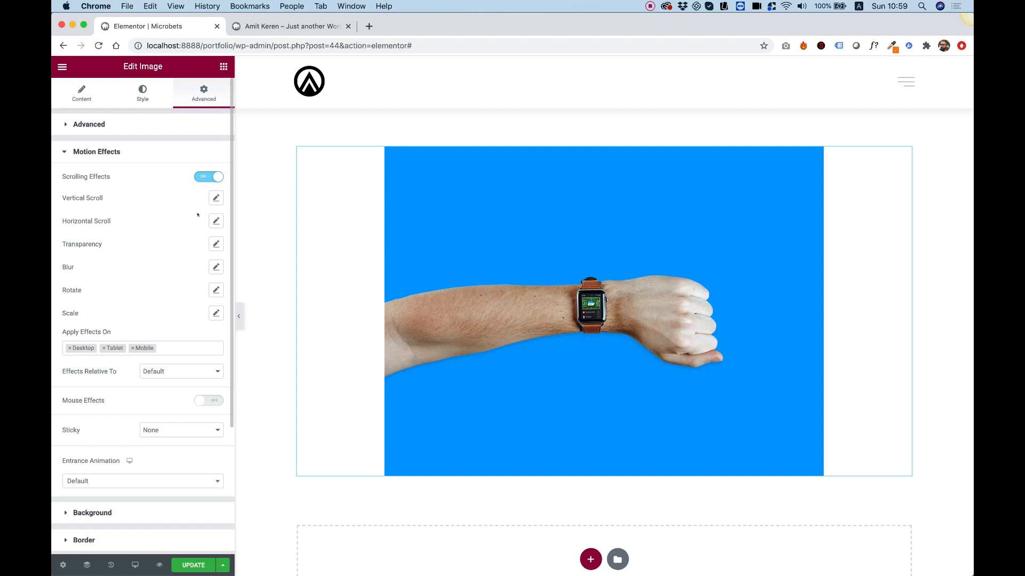
left_click(216, 199)
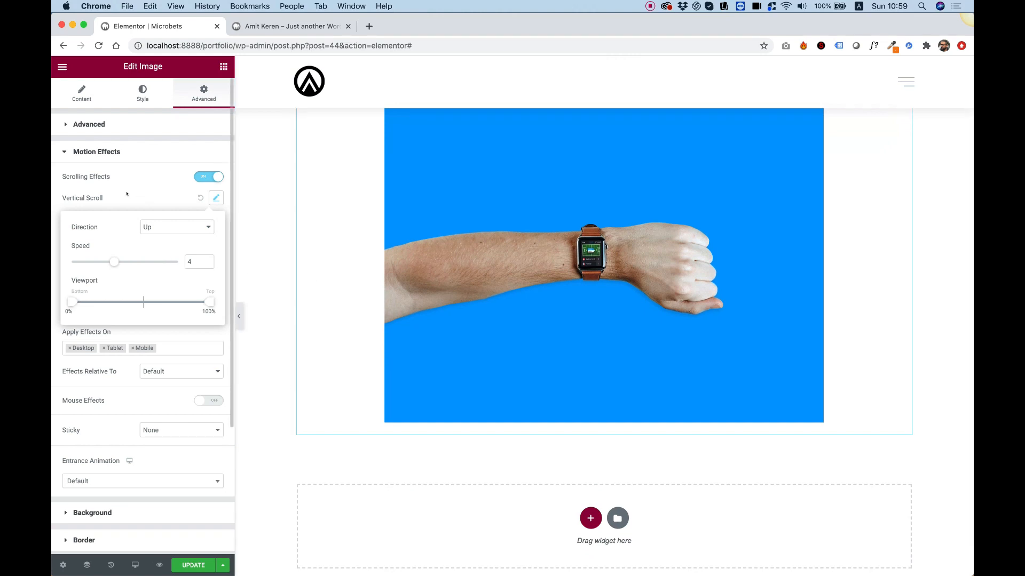
left_click(106, 187)
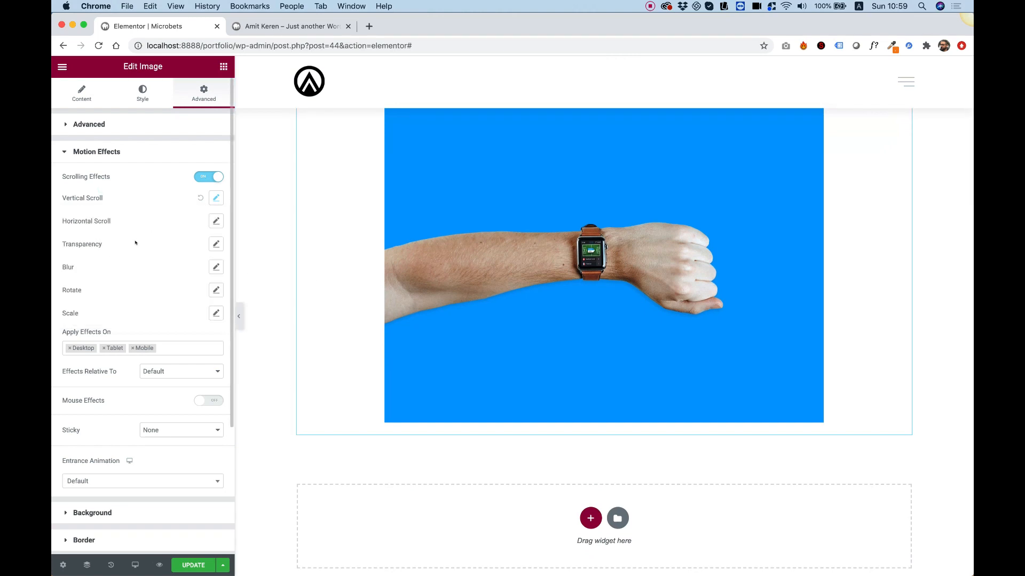
left_click(215, 245)
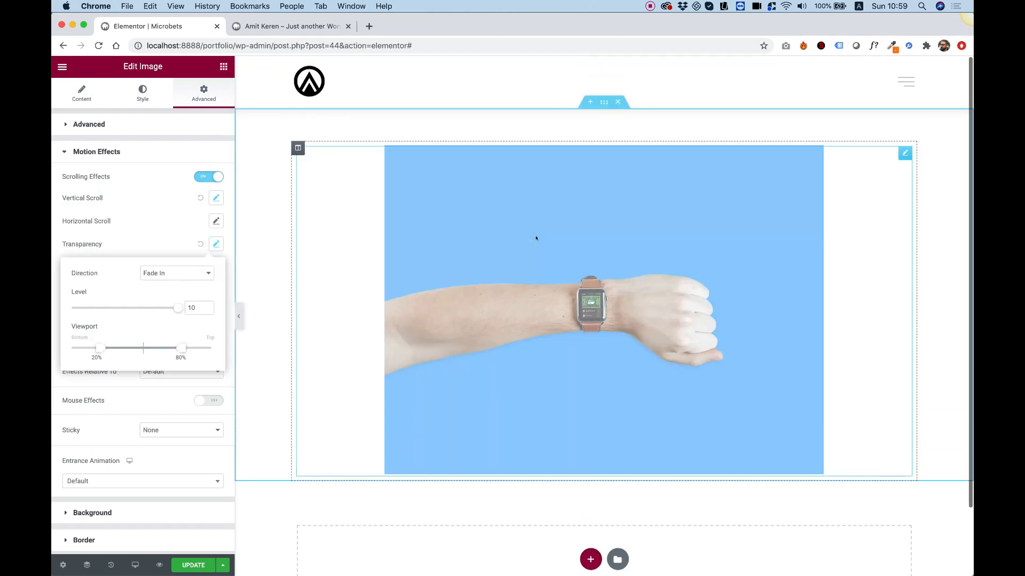
Step: Duplicate the watch image section and replace the picture in the copy with microbets2.png
right_click(264, 171)
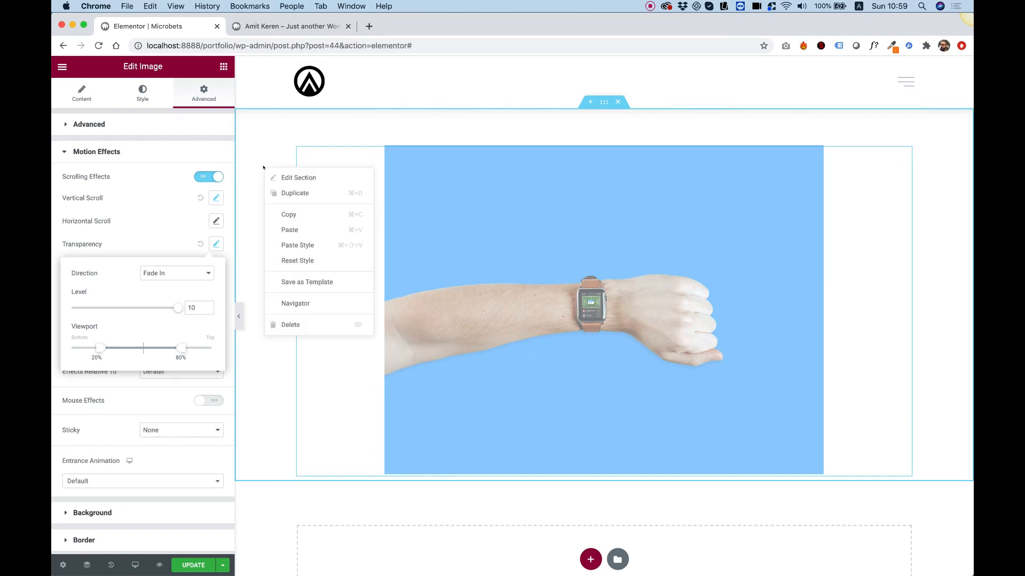
left_click(291, 177)
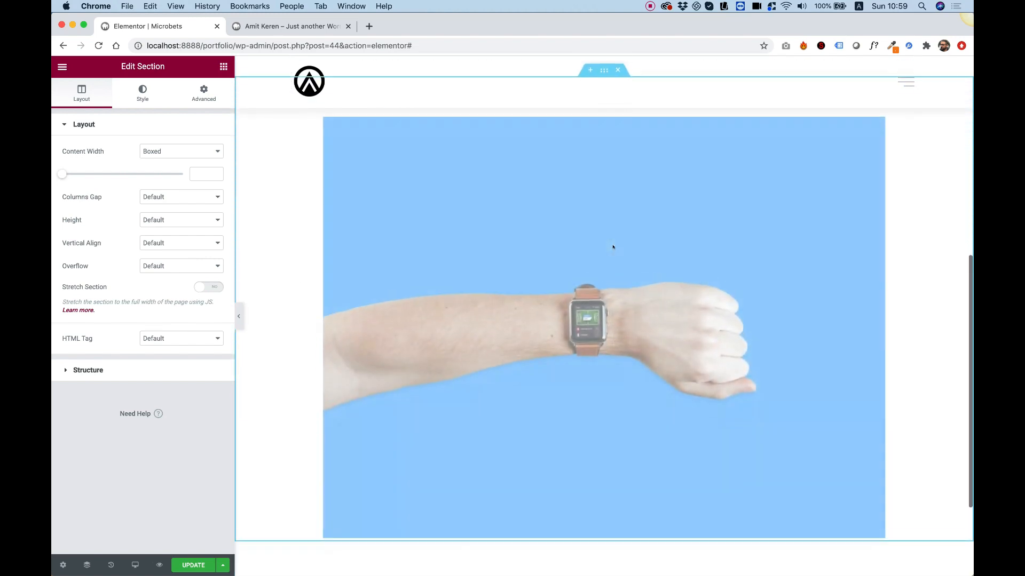
left_click(611, 246)
left_click(156, 191)
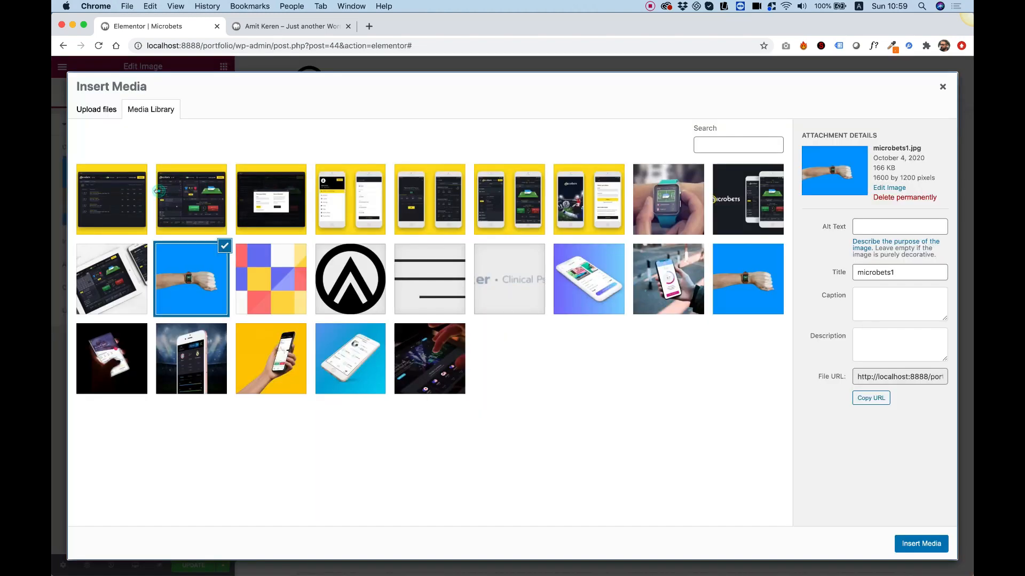
left_click(107, 276)
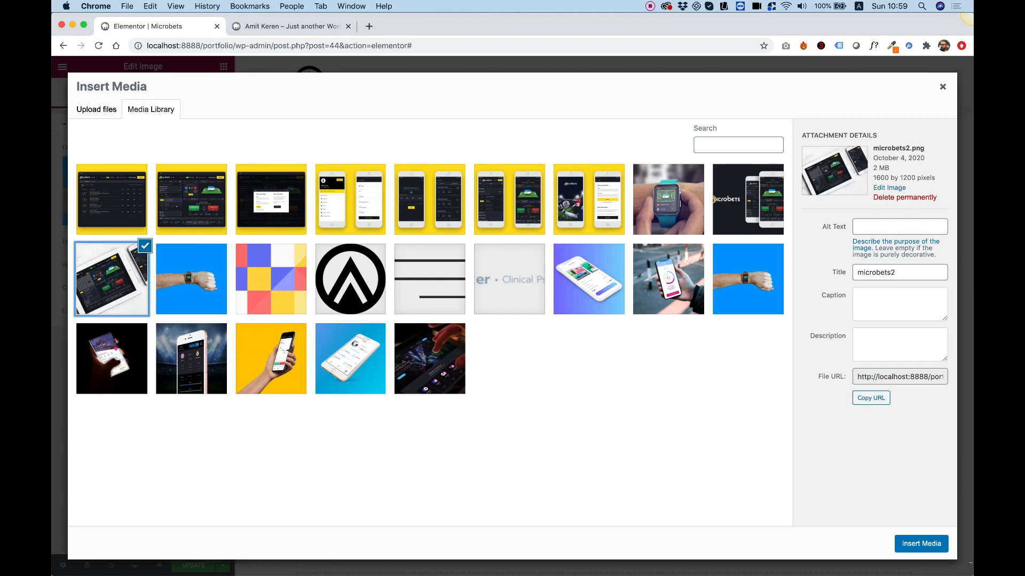
left_click(921, 544)
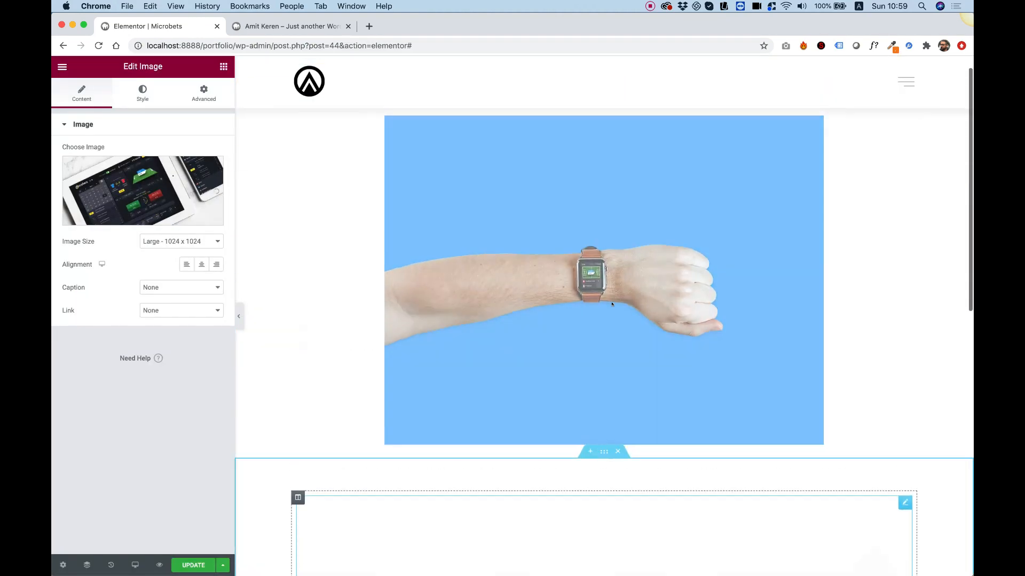
Step: Turn off scrolling effects on the watch image and set its entrance animation to Fade In Up
left_click(204, 94)
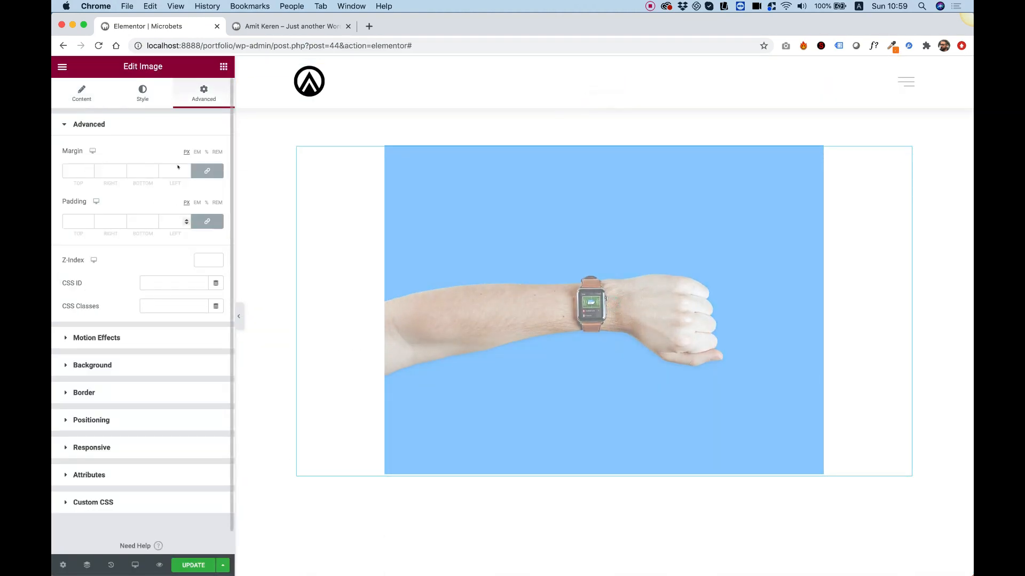
left_click(80, 336)
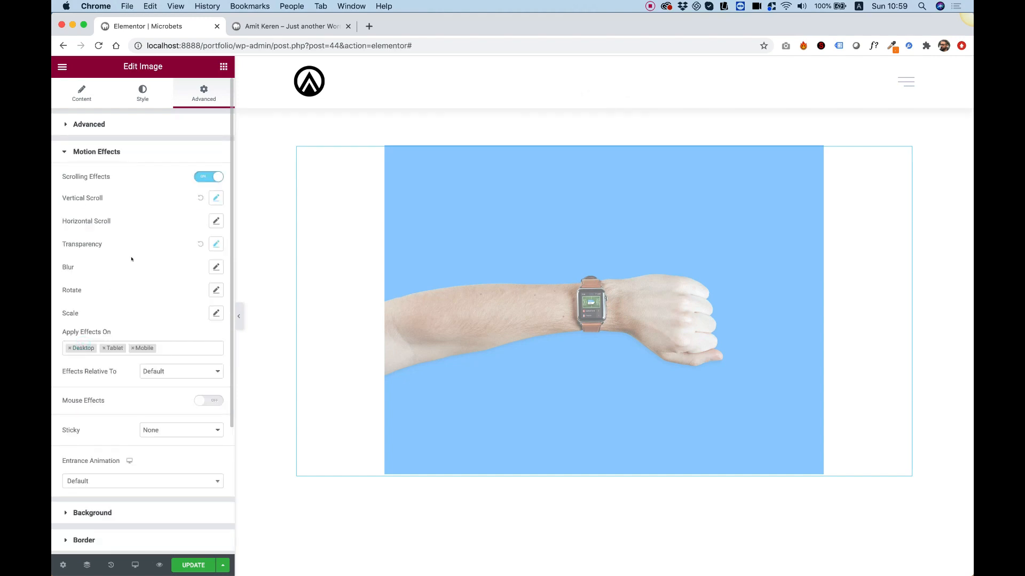
left_click(216, 178)
left_click(104, 283)
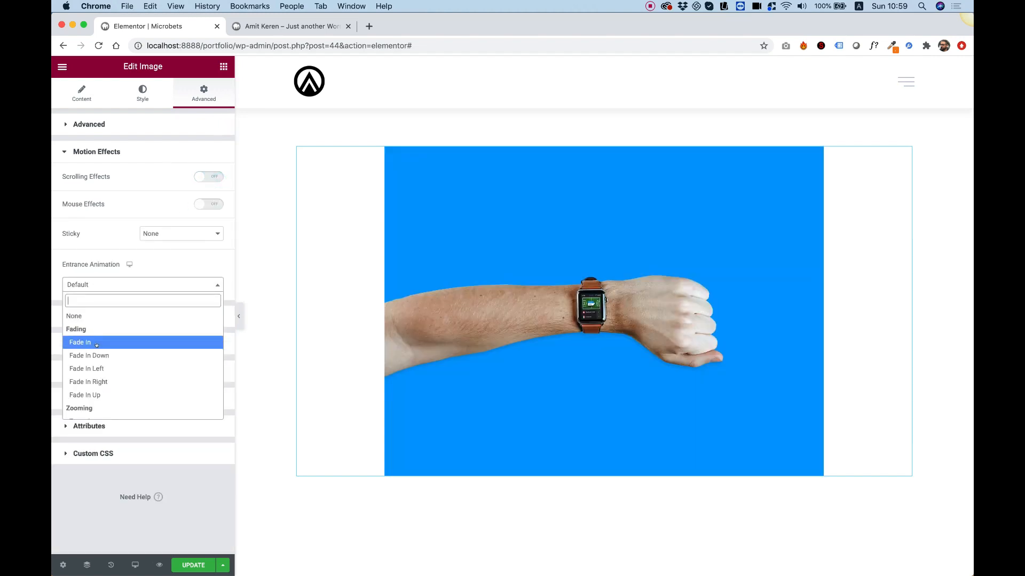
left_click(85, 395)
scroll(627, 246, "down", 3)
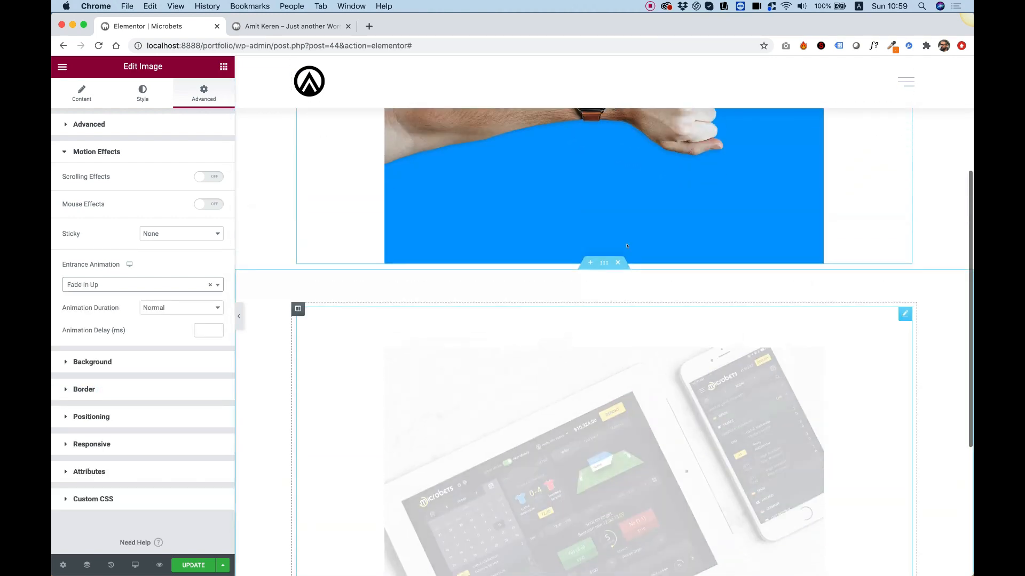
Step: Set the watch image's entrance animation to Slide In Up
left_click(145, 285)
scroll(134, 363, "down", 8)
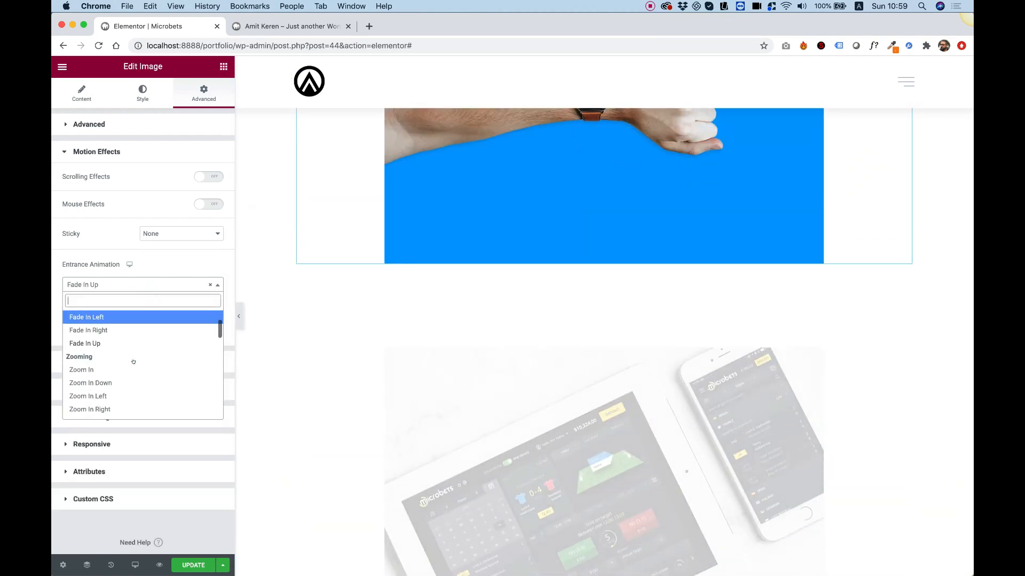
scroll(133, 362, "down", 1)
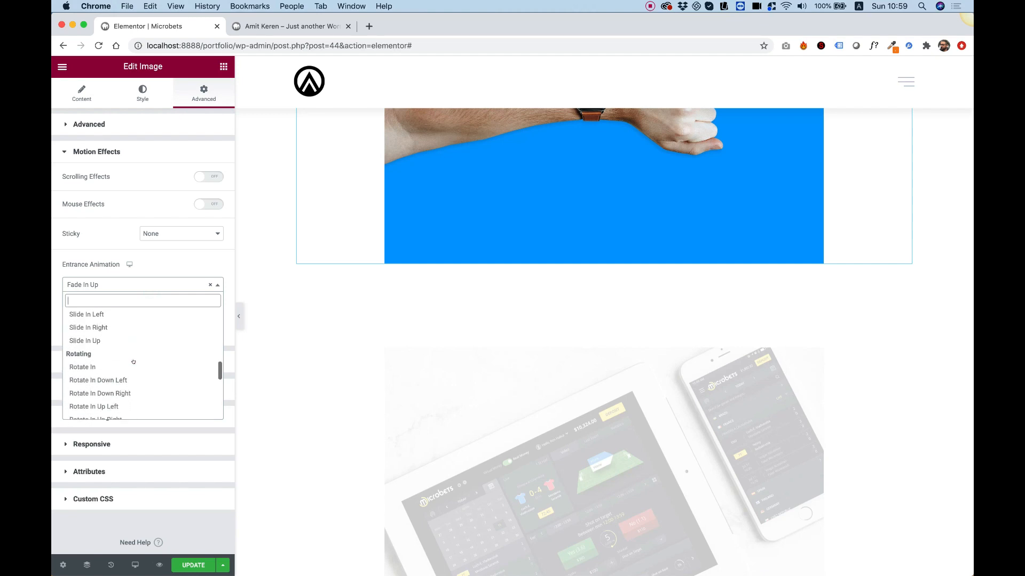
scroll(133, 363, "up", 2)
scroll(131, 362, "down", 2)
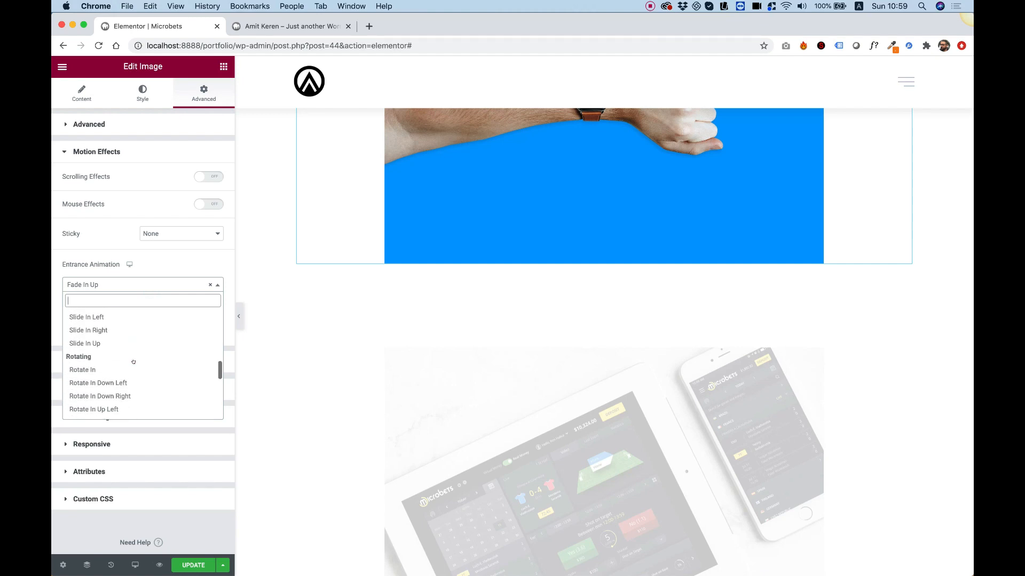
left_click(96, 339)
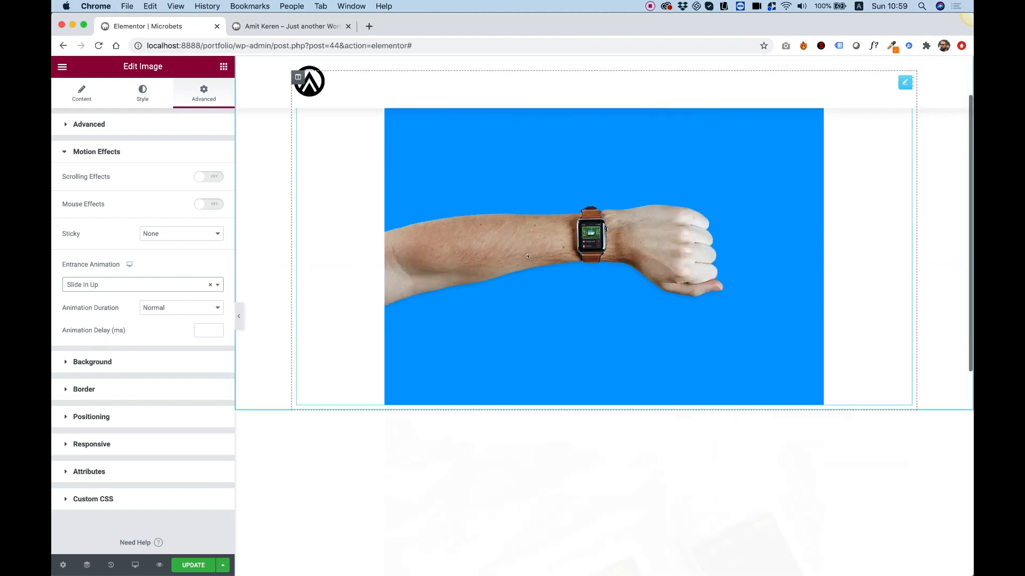
Step: Set the watch image's entrance animation to Light Speed In
left_click(141, 285)
scroll(143, 373, "down", 5)
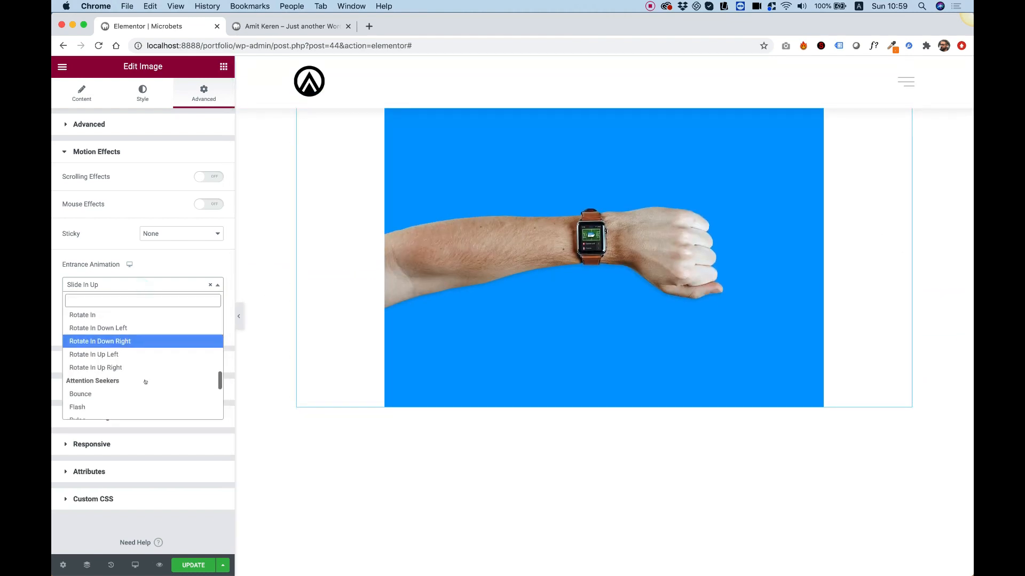
scroll(145, 382, "down", 2)
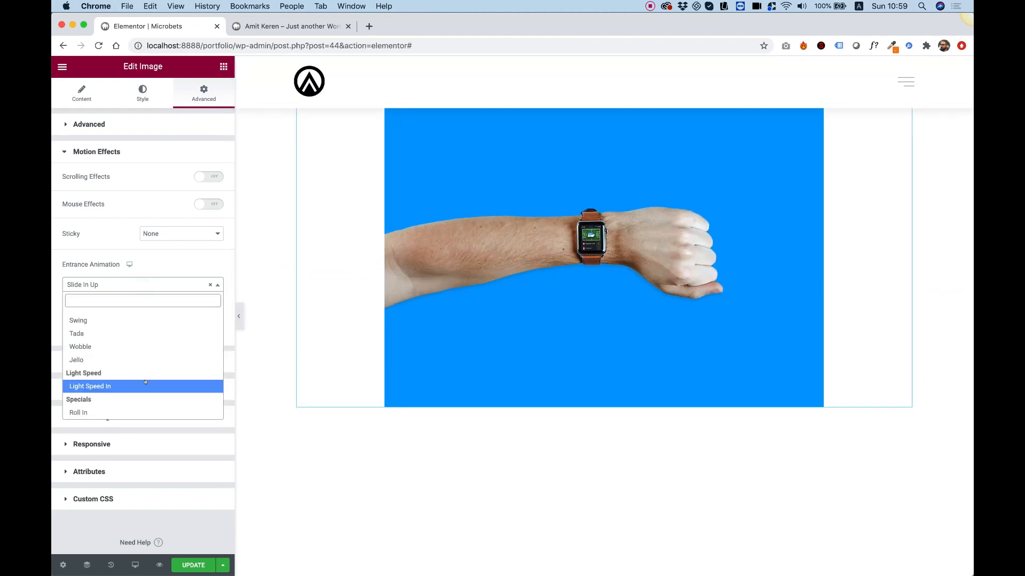
left_click(145, 385)
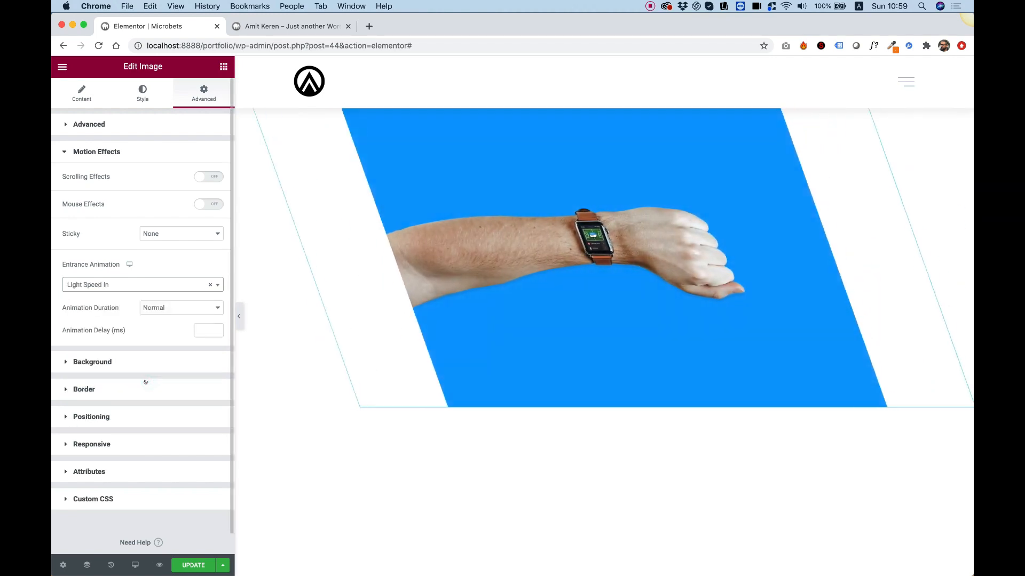
Step: Set the watch image's entrance animation to Fade In
left_click(112, 284)
scroll(111, 373, "up", 7)
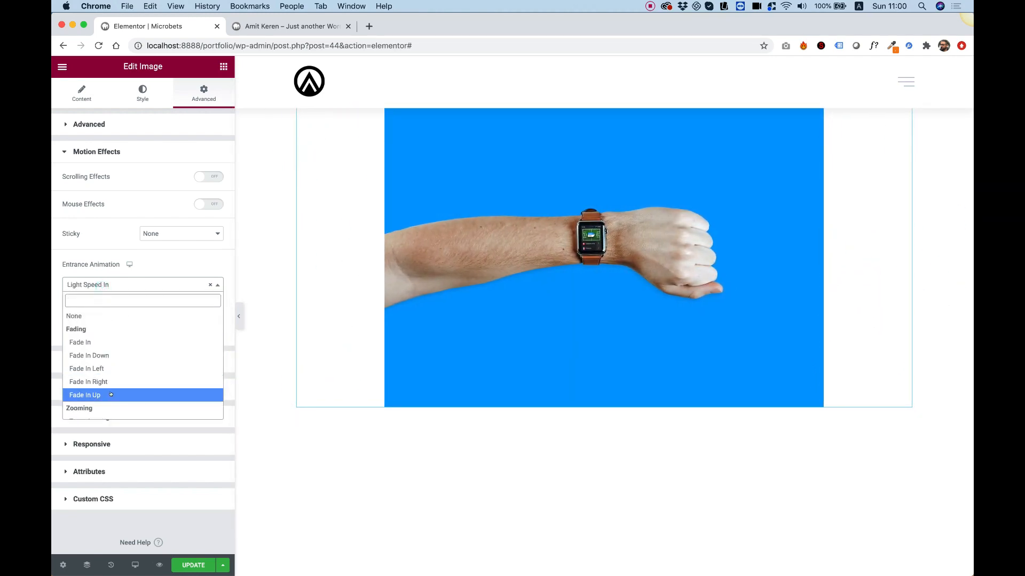
left_click(98, 342)
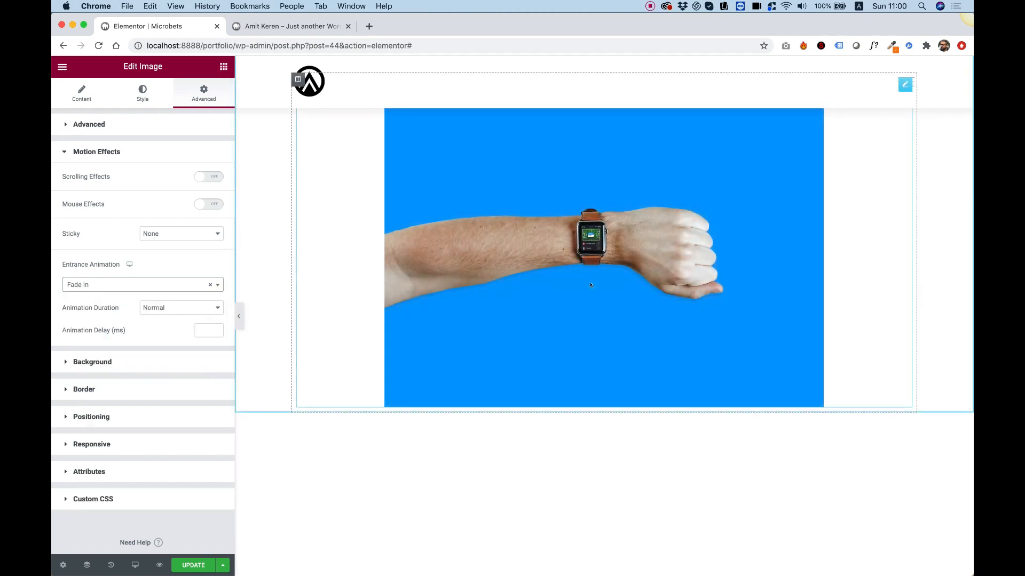
Step: Set the watch image's width to 100%
left_click(138, 96)
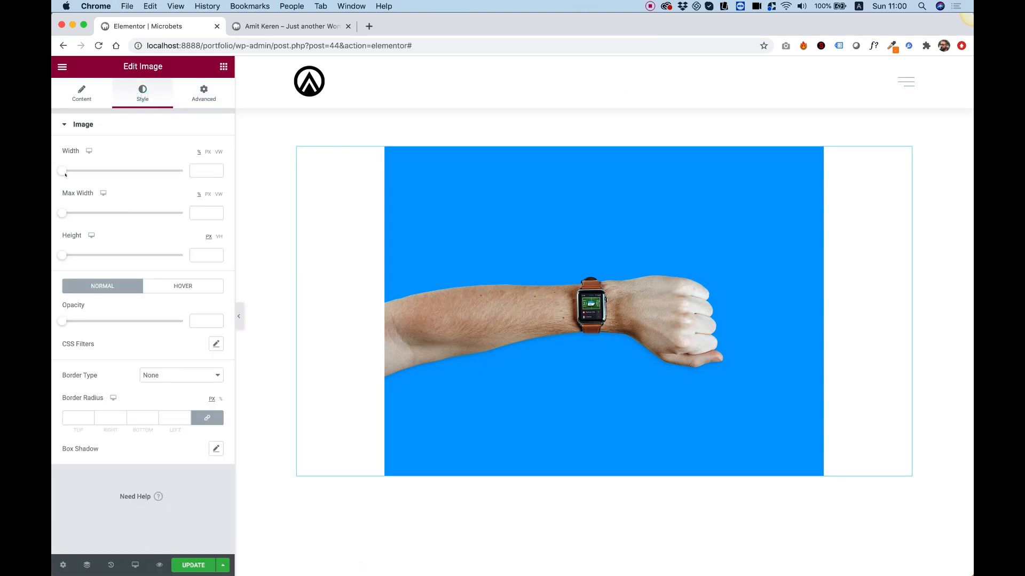
left_click_drag(82, 173, 183, 171)
scroll(576, 262, "down", 10)
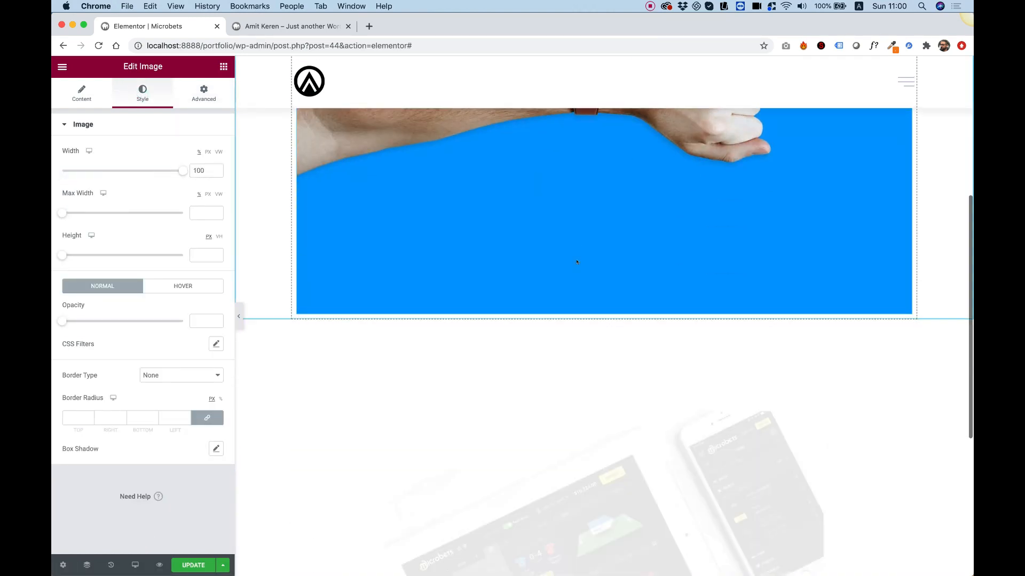
Step: Set the width of the tablet-and-phone image to 100%
left_click(577, 262)
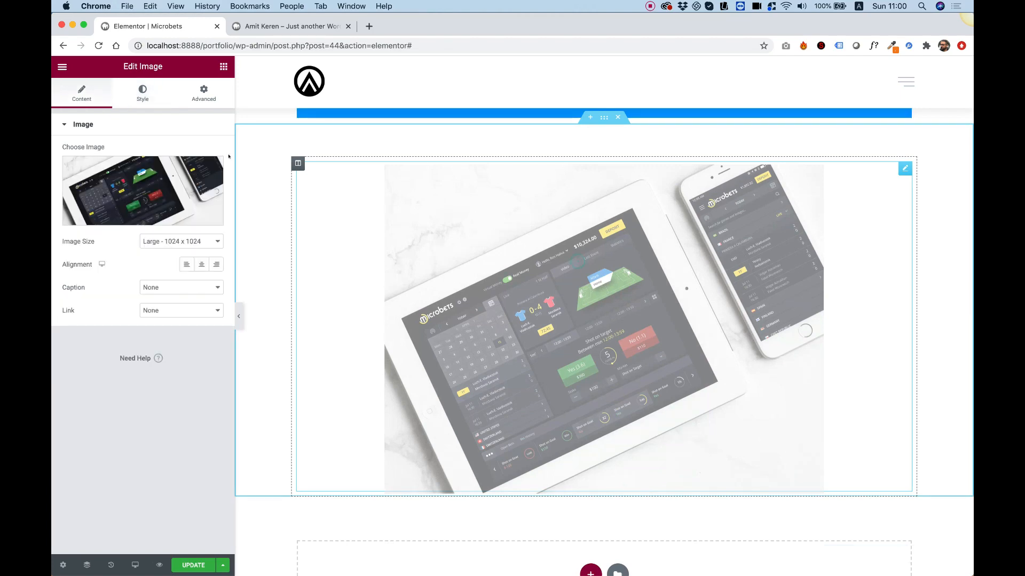
left_click(143, 106)
left_click_drag(62, 171, 184, 171)
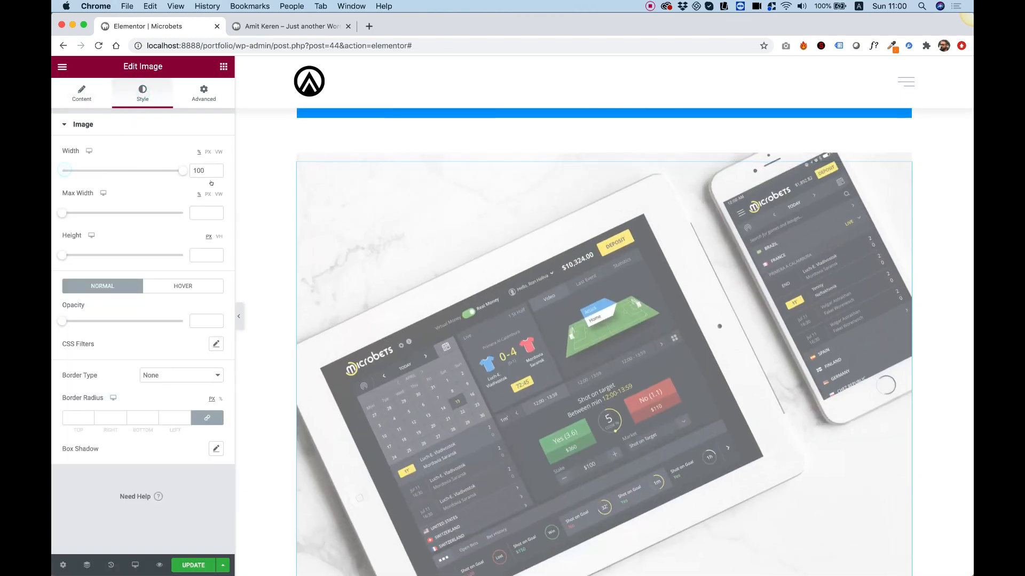
Step: Copy the watch image and paste its style onto the tablet-and-phone image below it
scroll(486, 264, "up", 10)
right_click(523, 244)
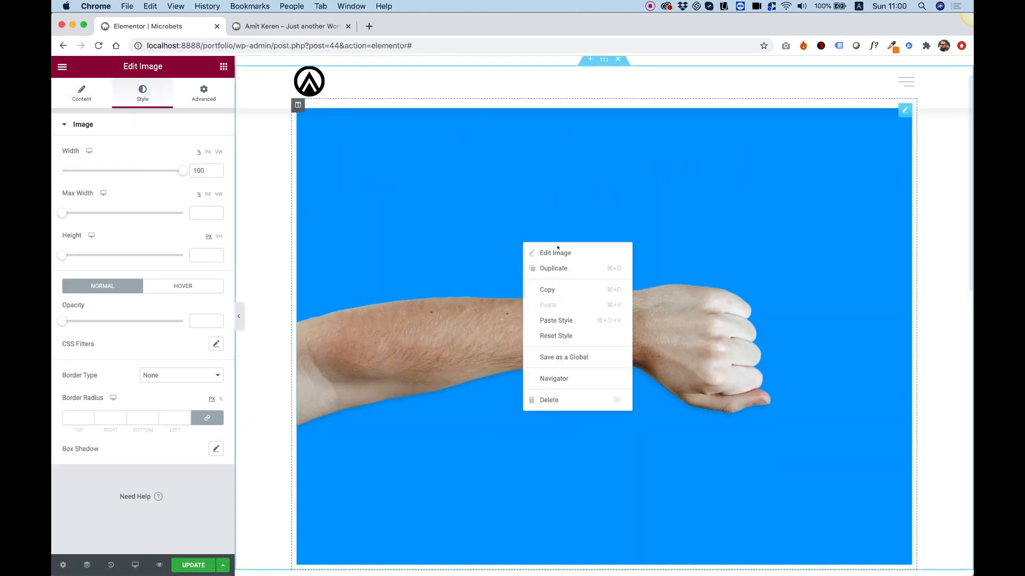
left_click(573, 292)
scroll(573, 292, "down", 10)
right_click(571, 340)
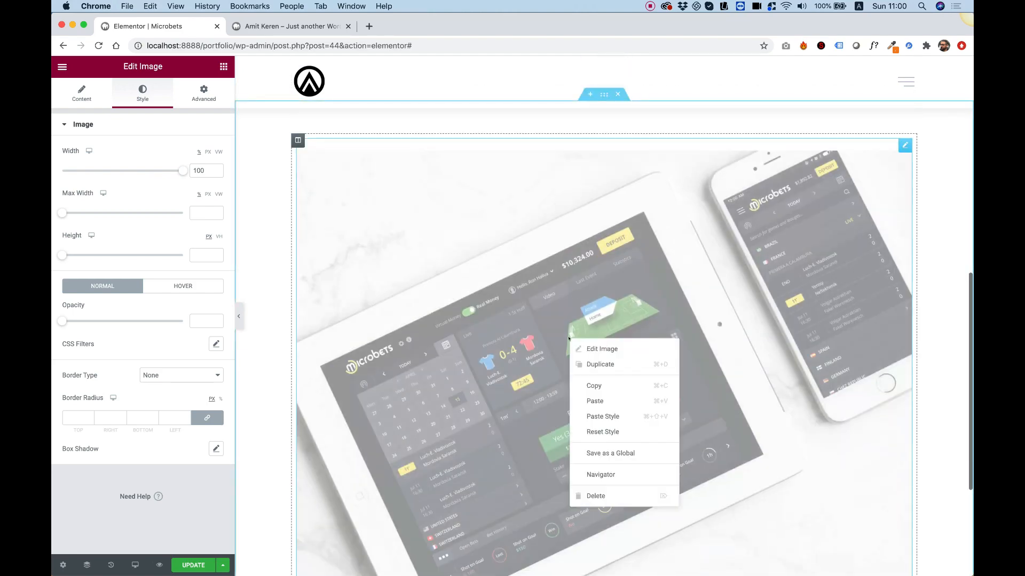
left_click(611, 401)
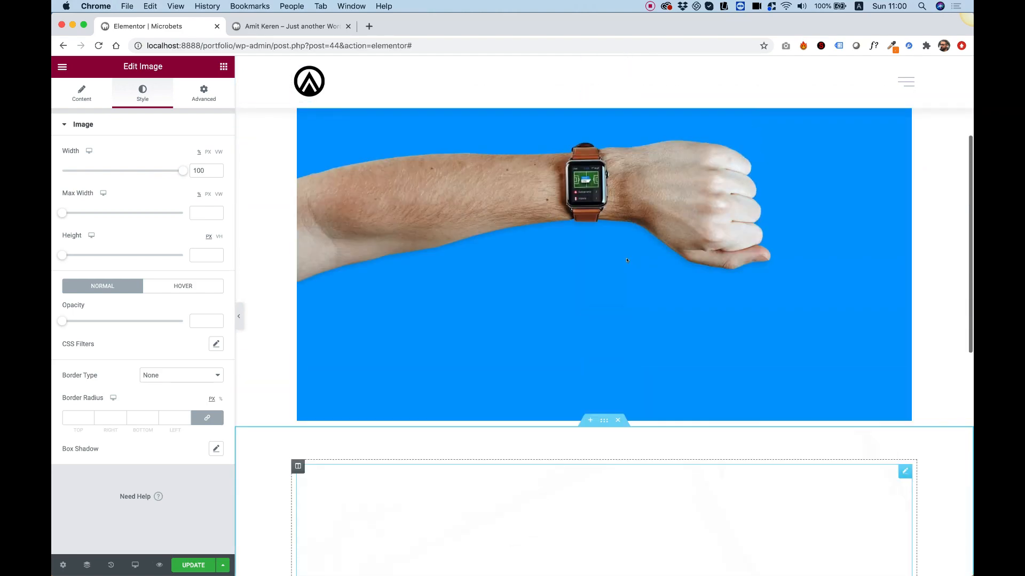
Step: Toggle scrolling effects on and back off for the tablet-and-phone image in its motion effects settings
scroll(627, 260, "down", 5)
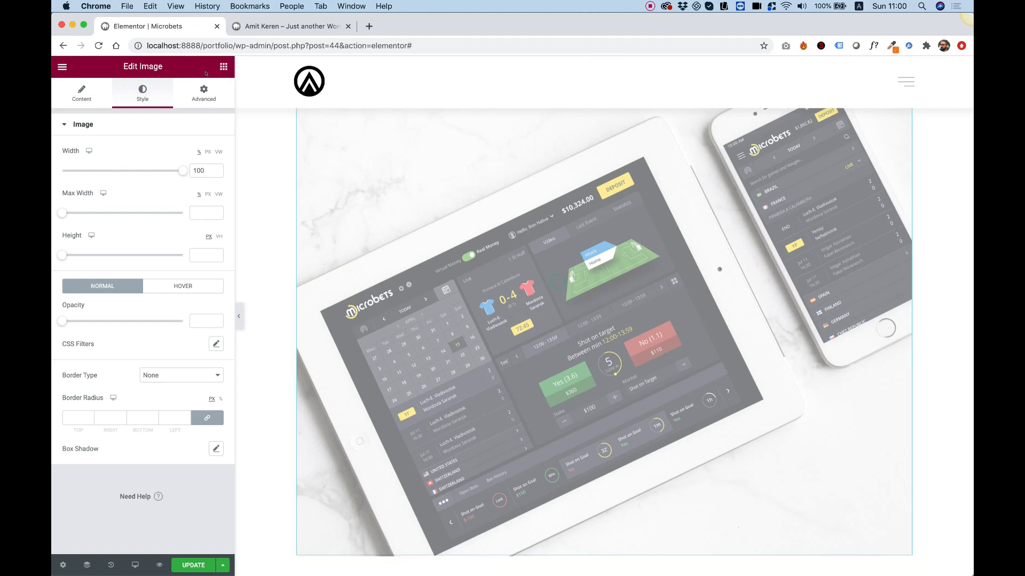
left_click(202, 95)
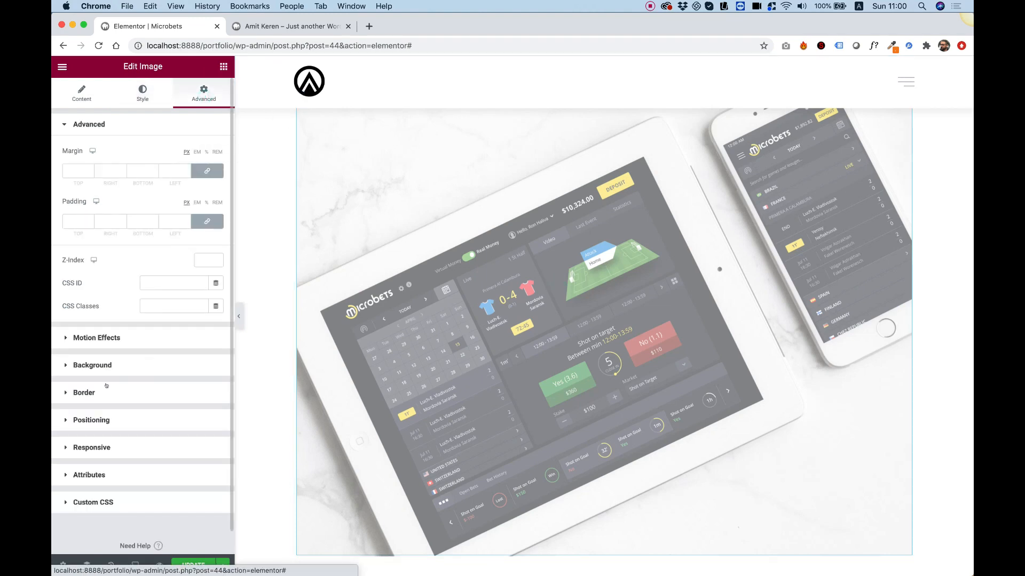
left_click(93, 341)
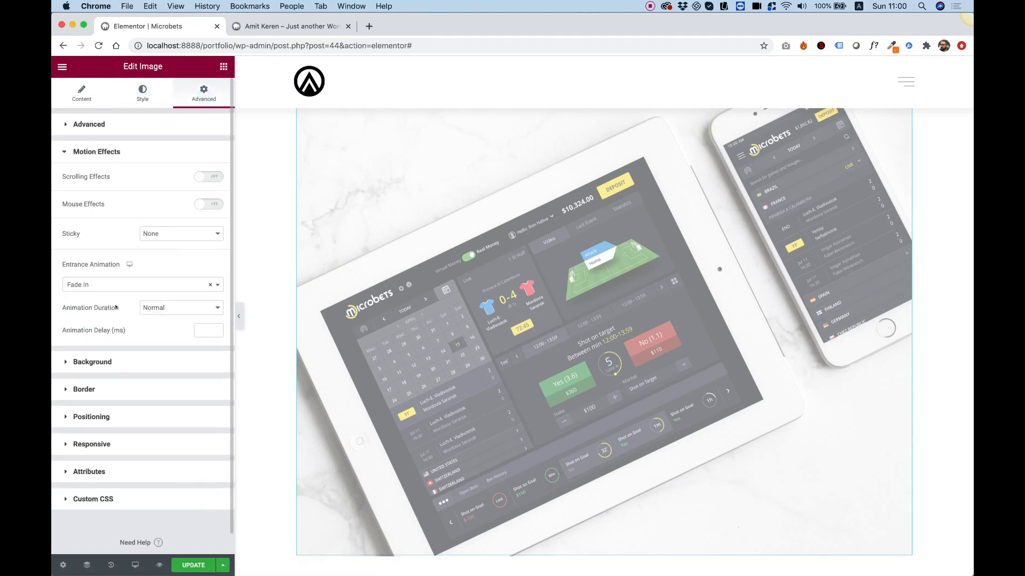
scroll(612, 311, "up", 4)
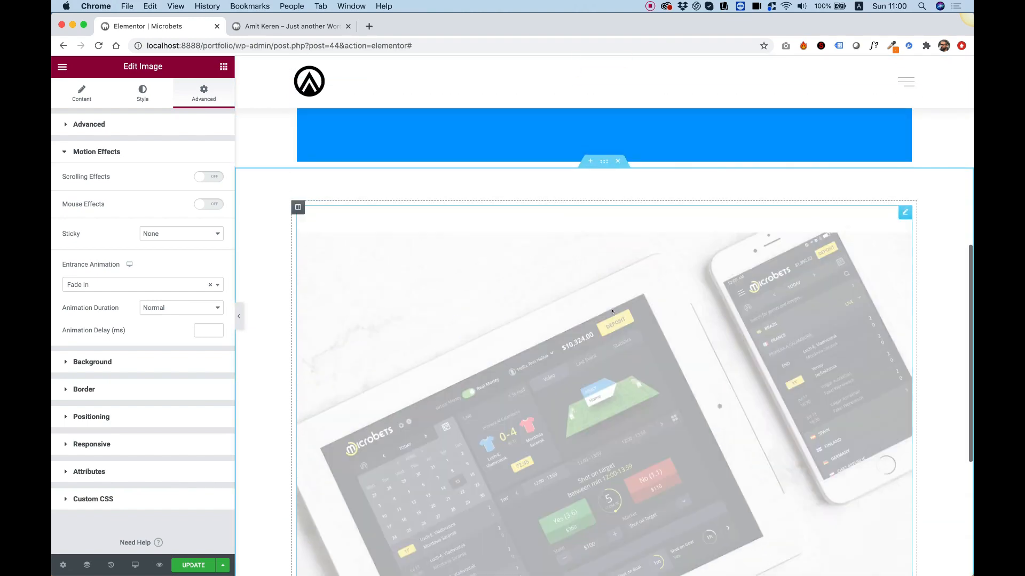
scroll(611, 312, "down", 4)
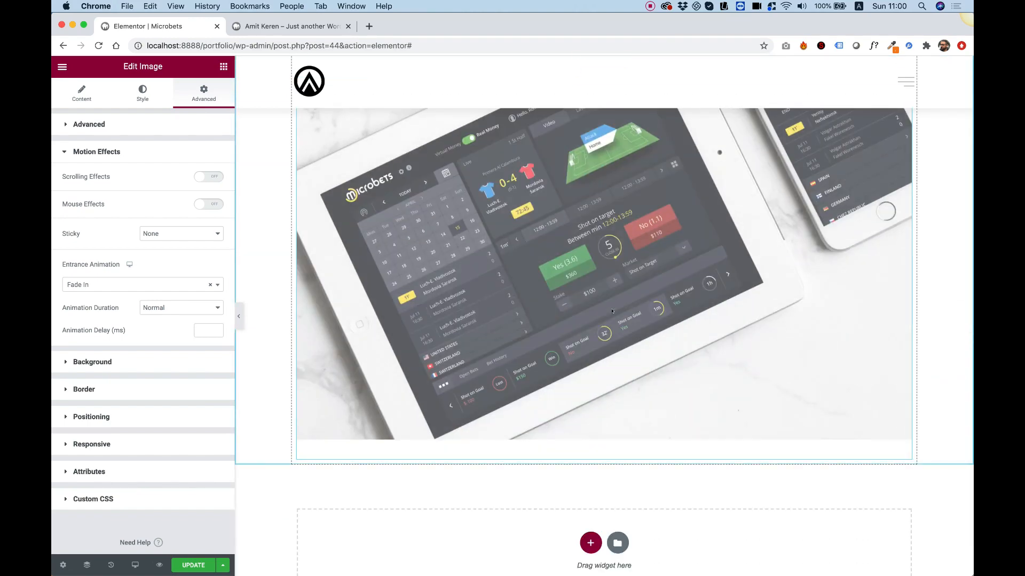
left_click(204, 177)
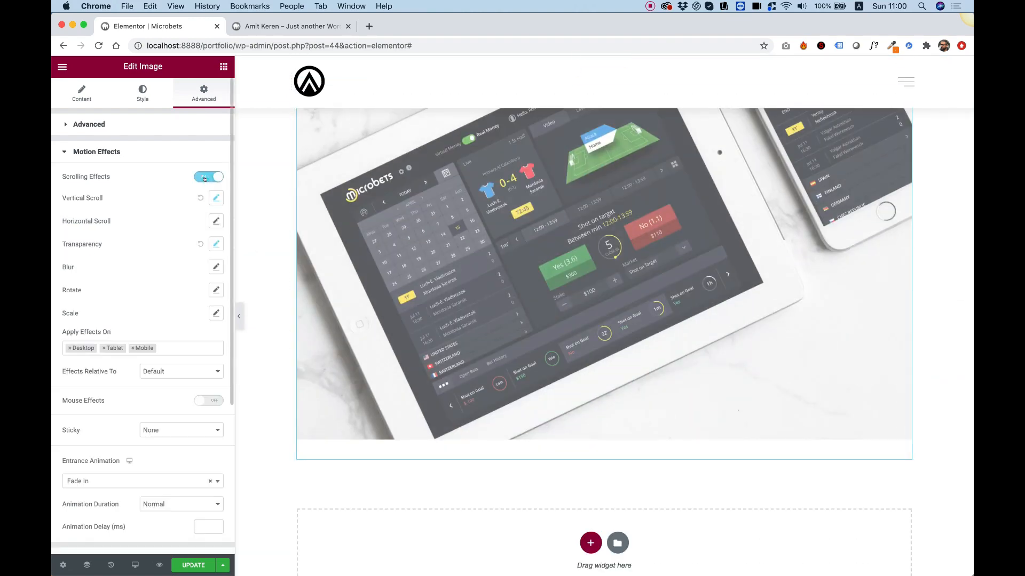
left_click(206, 176)
scroll(619, 252, "down", 1)
scroll(618, 252, "up", 13)
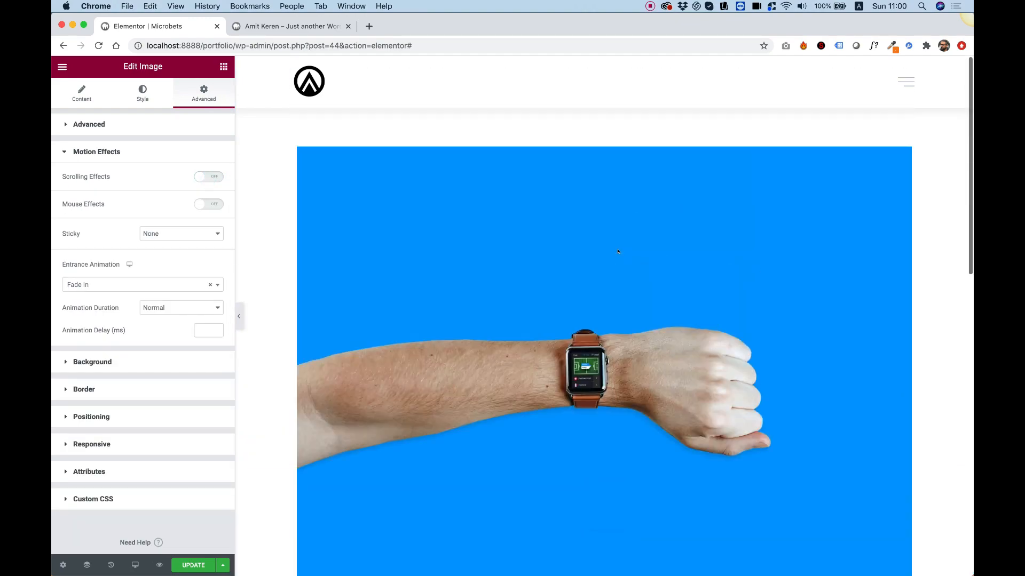
scroll(618, 251, "down", 12)
scroll(618, 251, "up", 5)
scroll(618, 251, "up", 4)
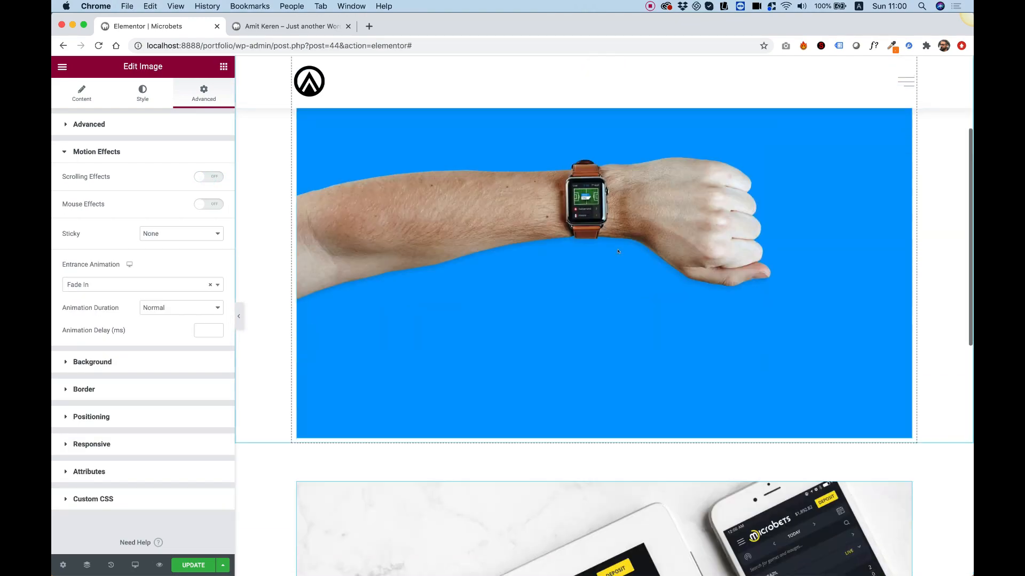
Step: Duplicate the tablet-and-phone image section and replace the picture in the copy with microbets3.jpg
scroll(618, 251, "down", 9)
right_click(266, 209)
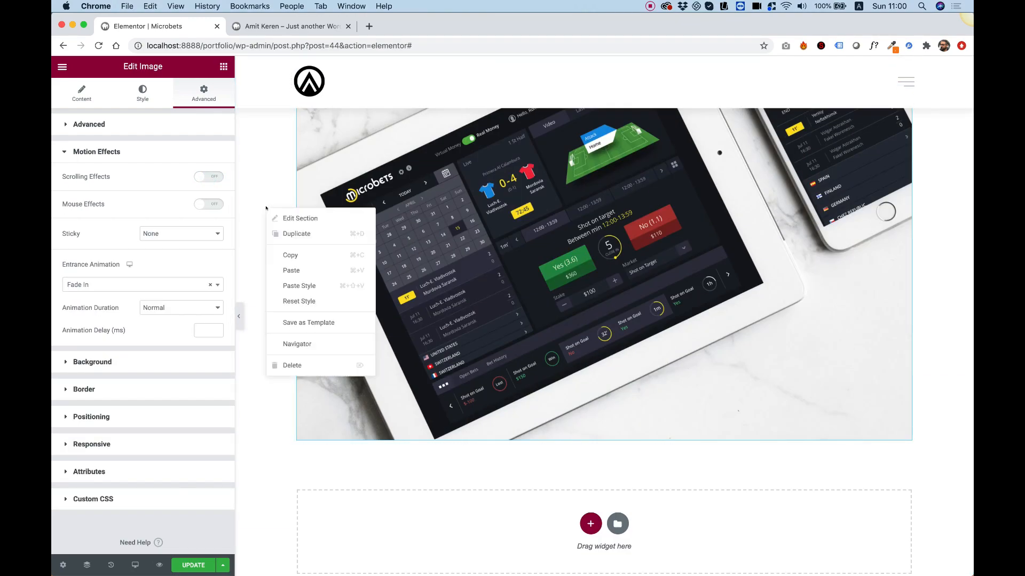
left_click(304, 240)
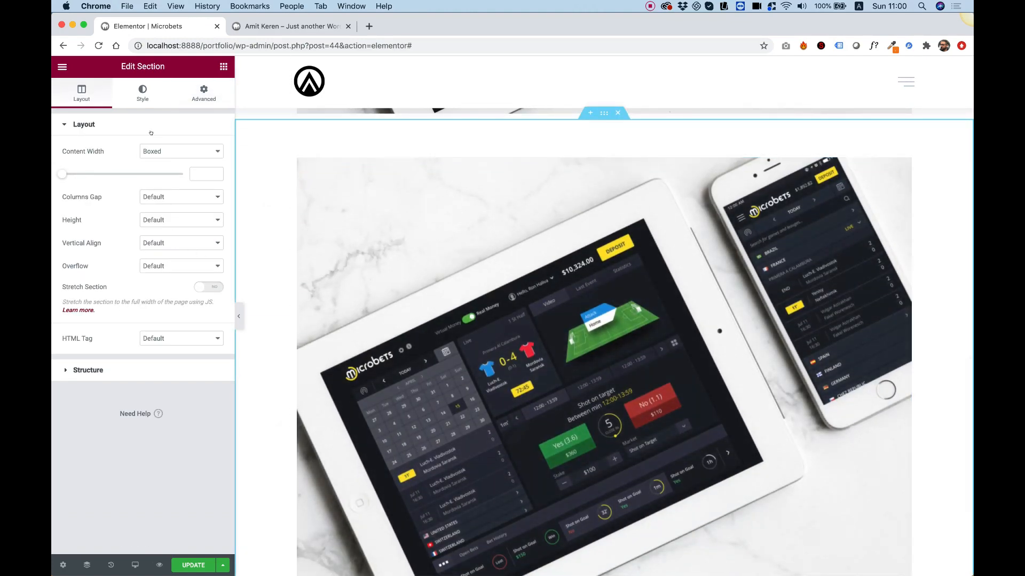
left_click(435, 327)
left_click(153, 186)
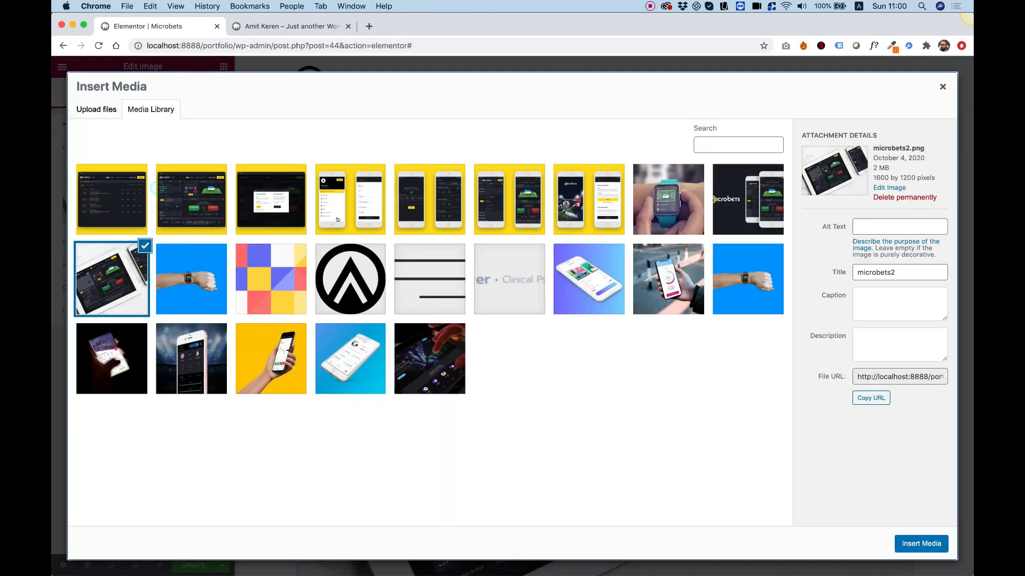
left_click(760, 189)
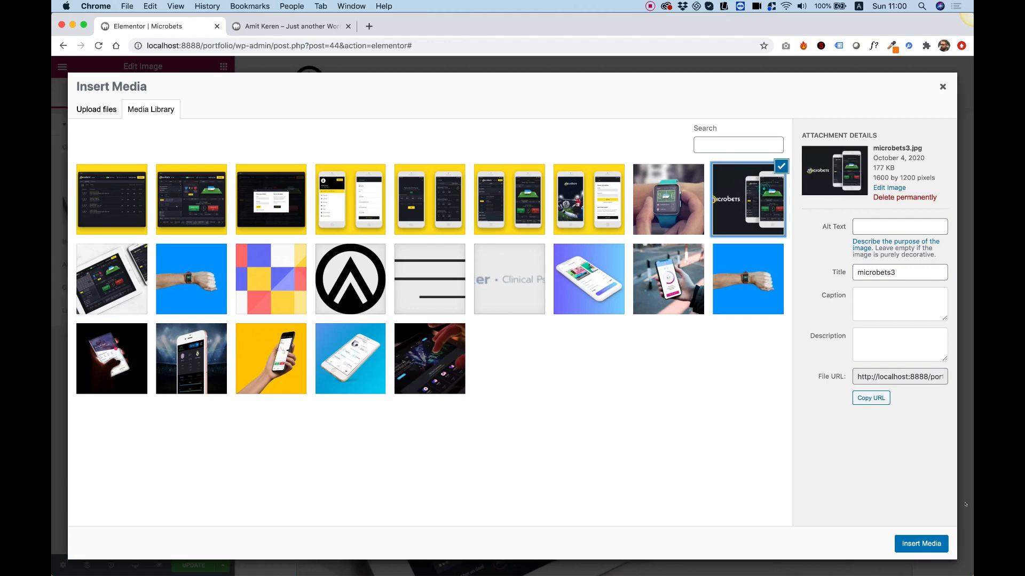
left_click(935, 536)
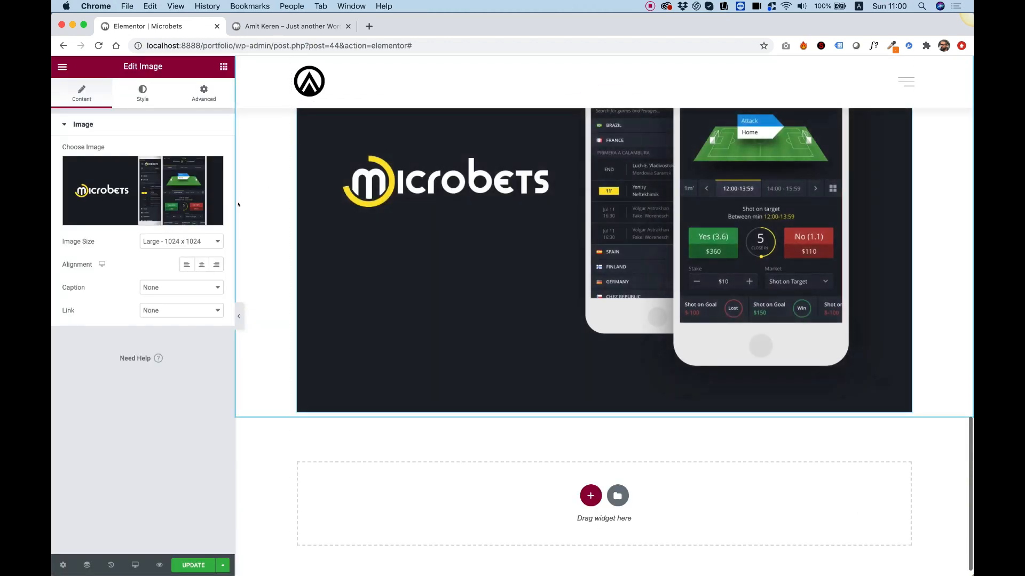
Step: Duplicate the microbets3 image section and replace the picture in the copy with microbets4.jpg
right_click(244, 205)
left_click(275, 231)
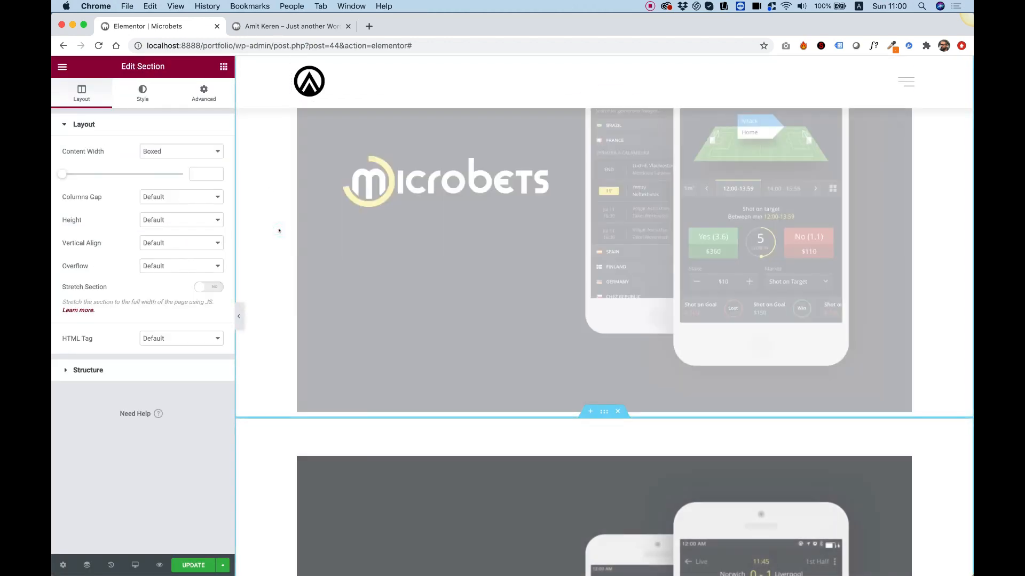
scroll(278, 231, "down", 1)
scroll(278, 230, "down", 9)
scroll(278, 231, "up", 3)
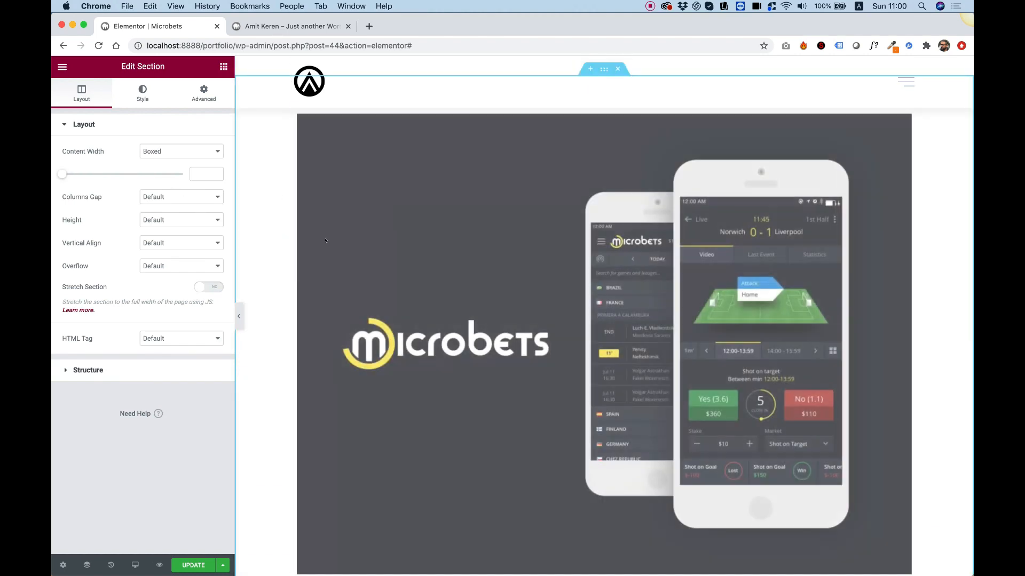
left_click(466, 276)
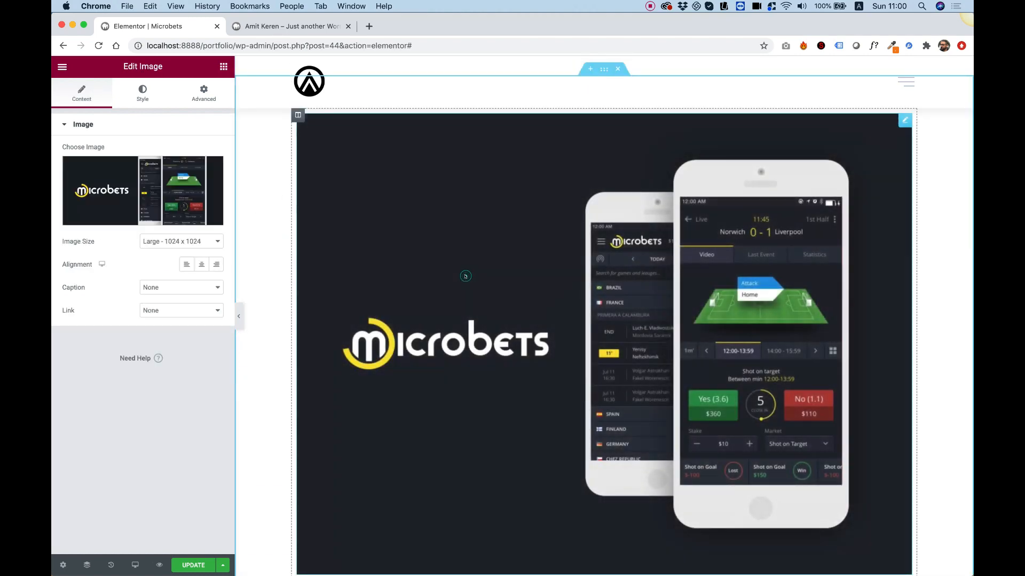
left_click(138, 184)
left_click(685, 198)
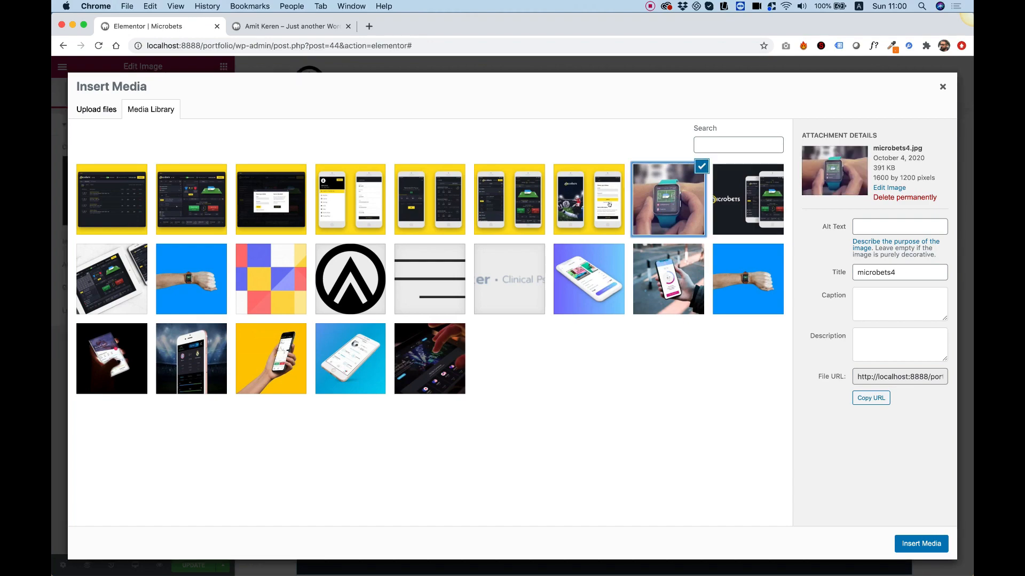
left_click(919, 544)
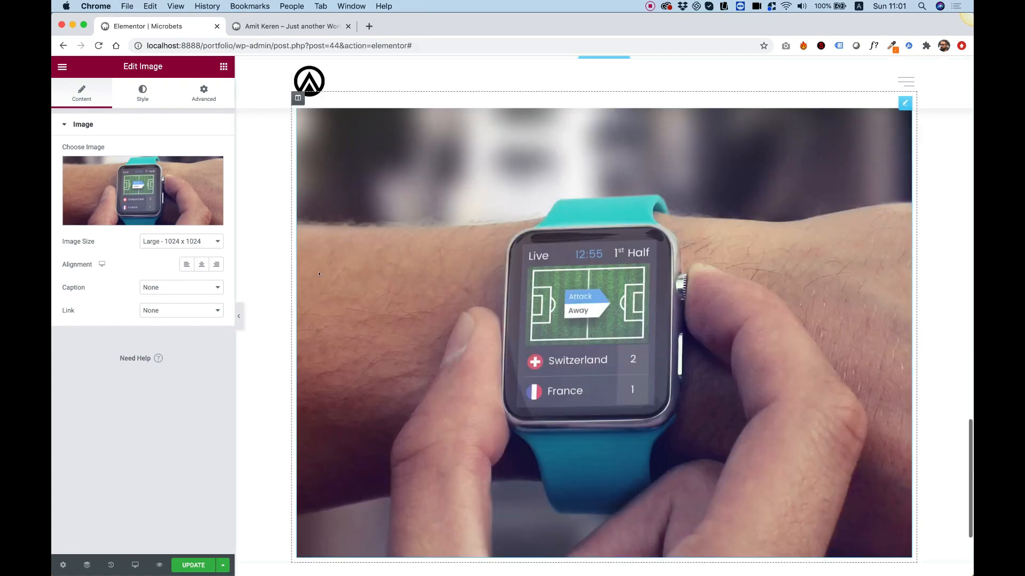
Step: Duplicate the microbets4 image section and replace the picture in the copy with microbets5.jpg
right_click(254, 254)
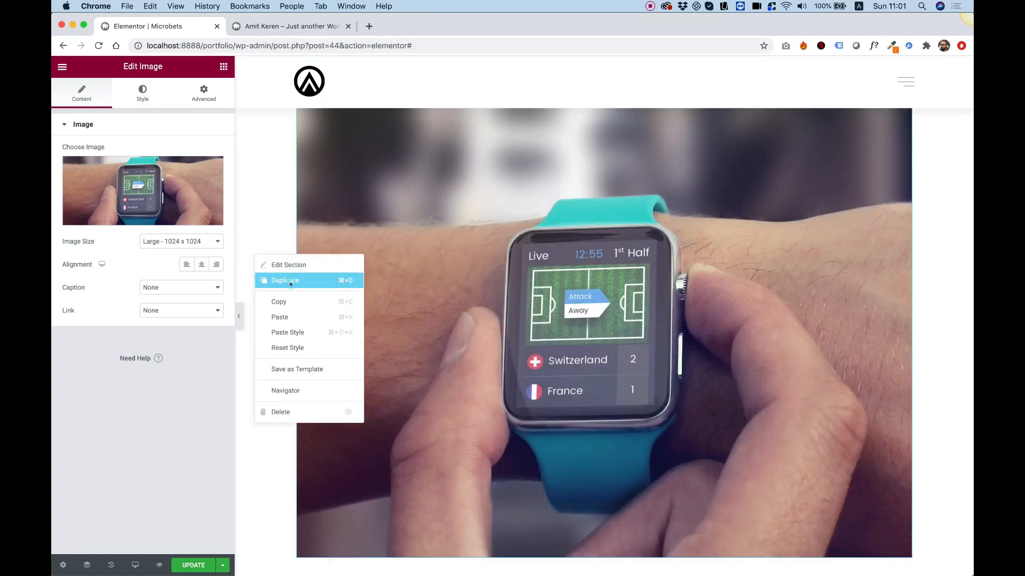
left_click(288, 280)
scroll(436, 230, "down", 10)
left_click(436, 230)
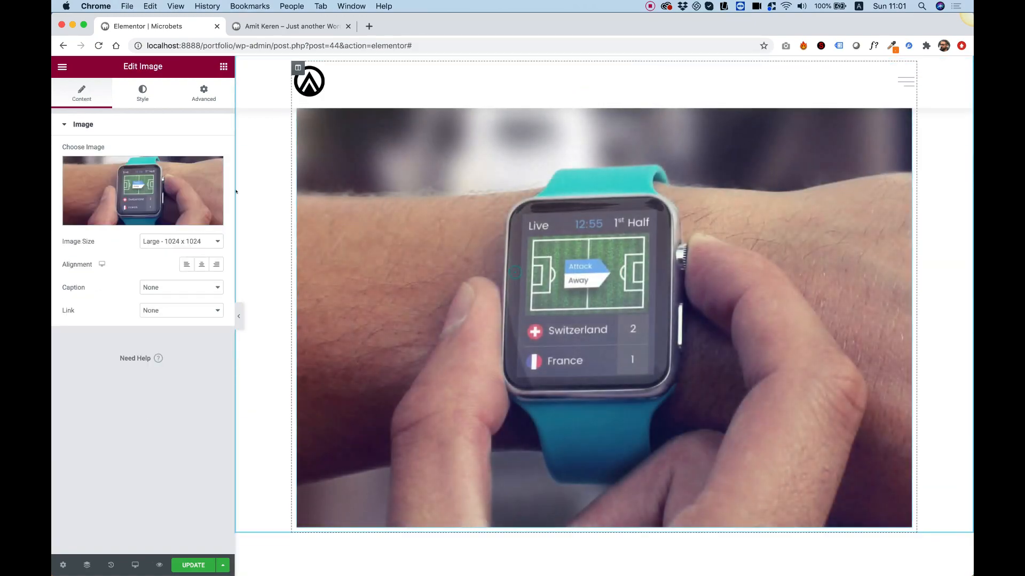
left_click(146, 165)
left_click(588, 199)
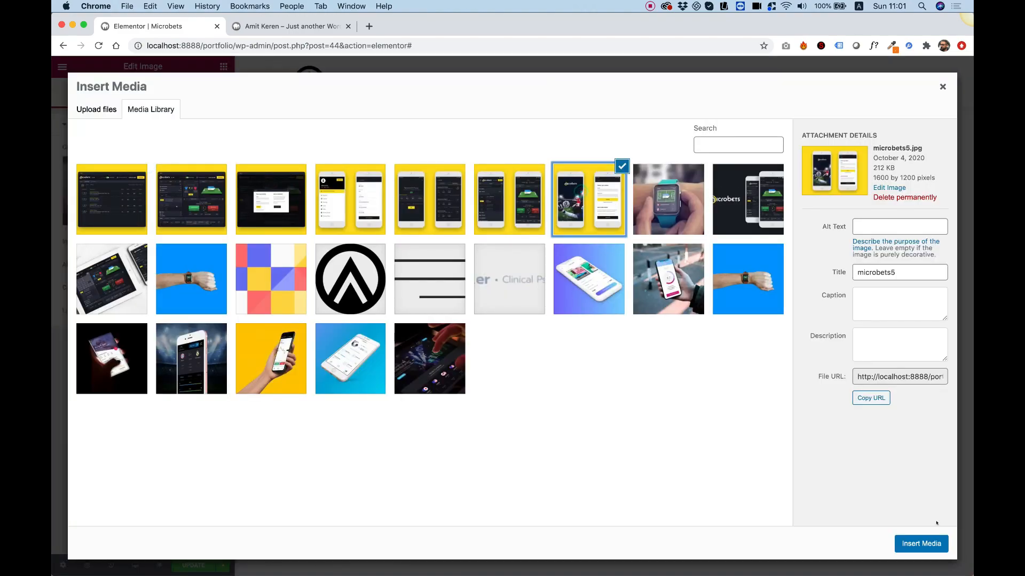
left_click(920, 543)
Step: Review the stacked project images, update the page and exit the editor to the WordPress dashboard
scroll(630, 293, "up", 15)
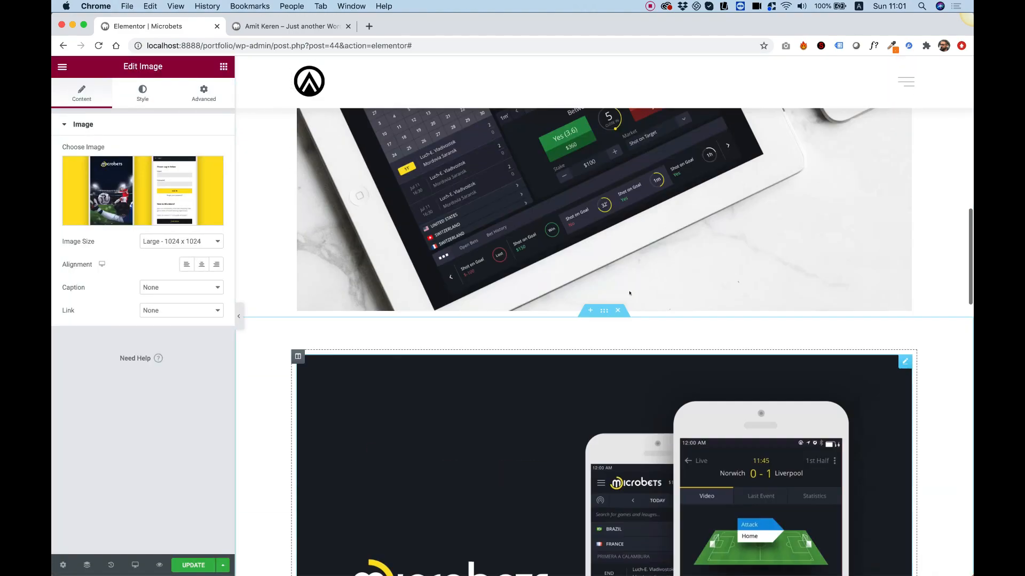
scroll(630, 292, "down", 10)
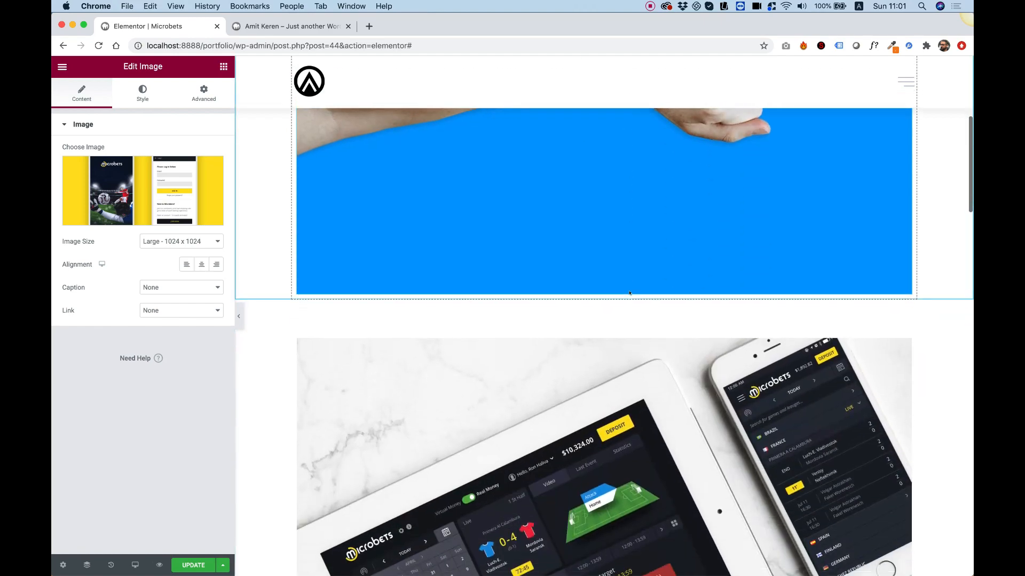
scroll(630, 293, "down", 12)
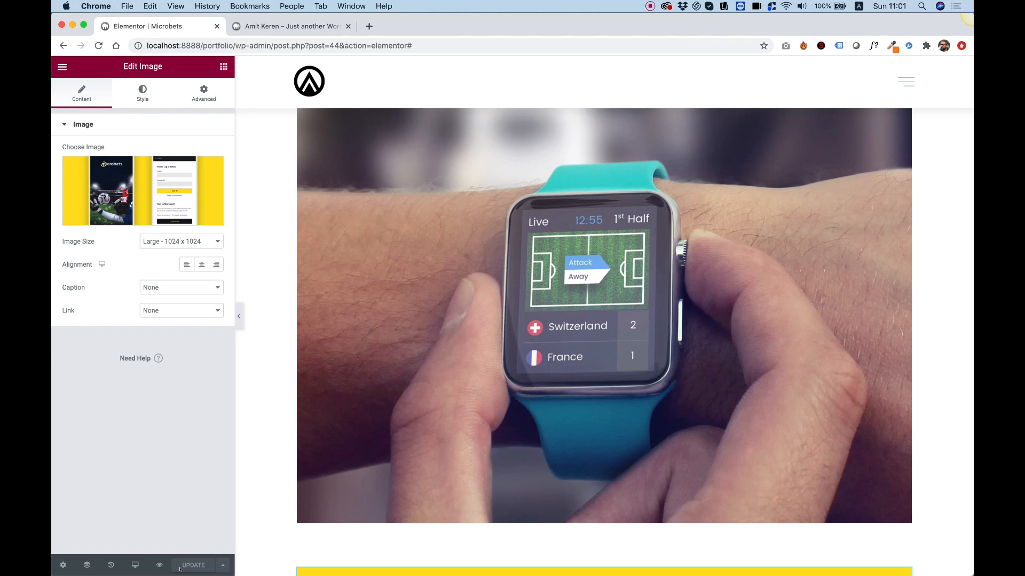
left_click(62, 67)
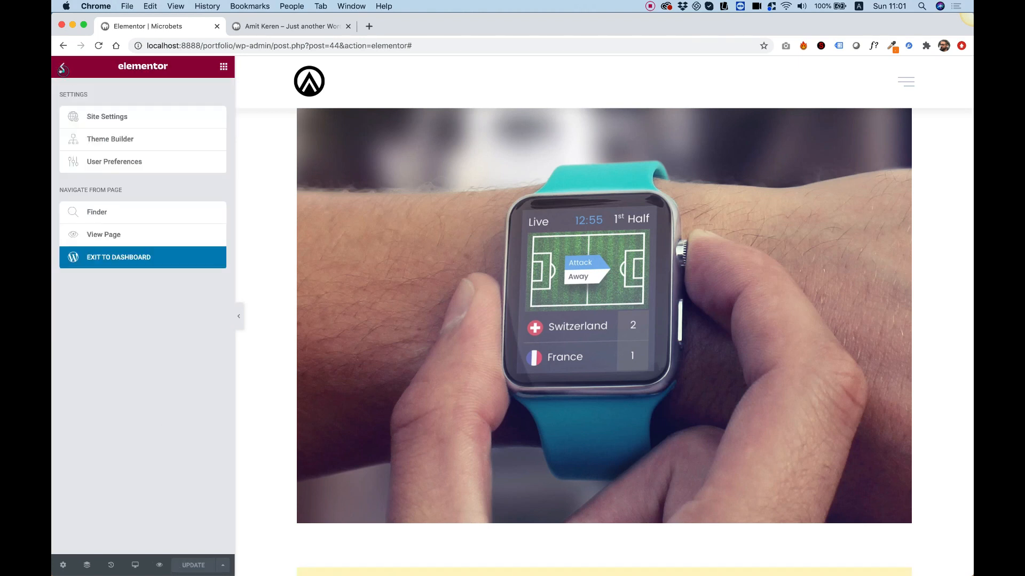
left_click(119, 257)
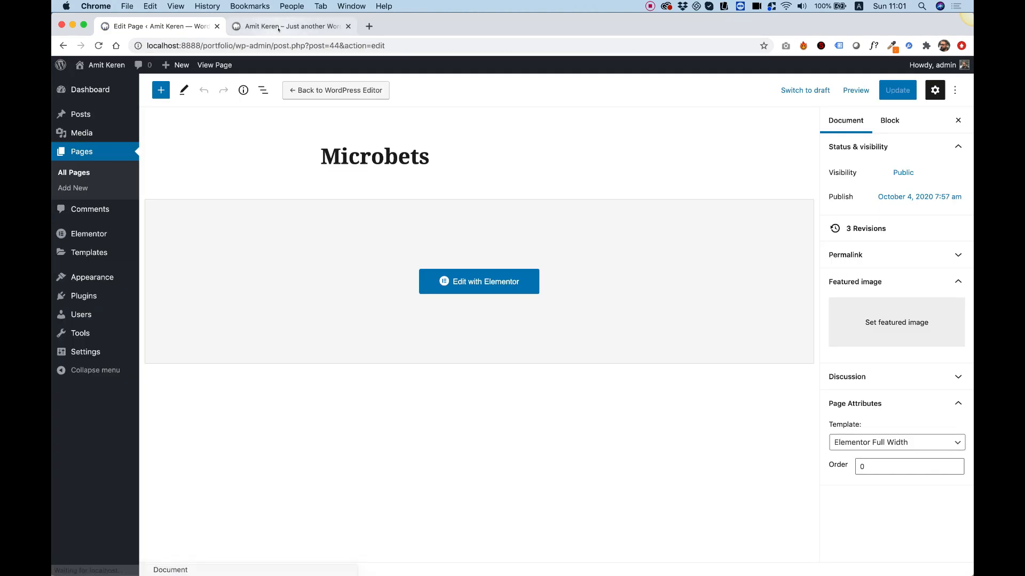
Step: Review the project image grid on the live portfolio homepage
left_click(278, 29)
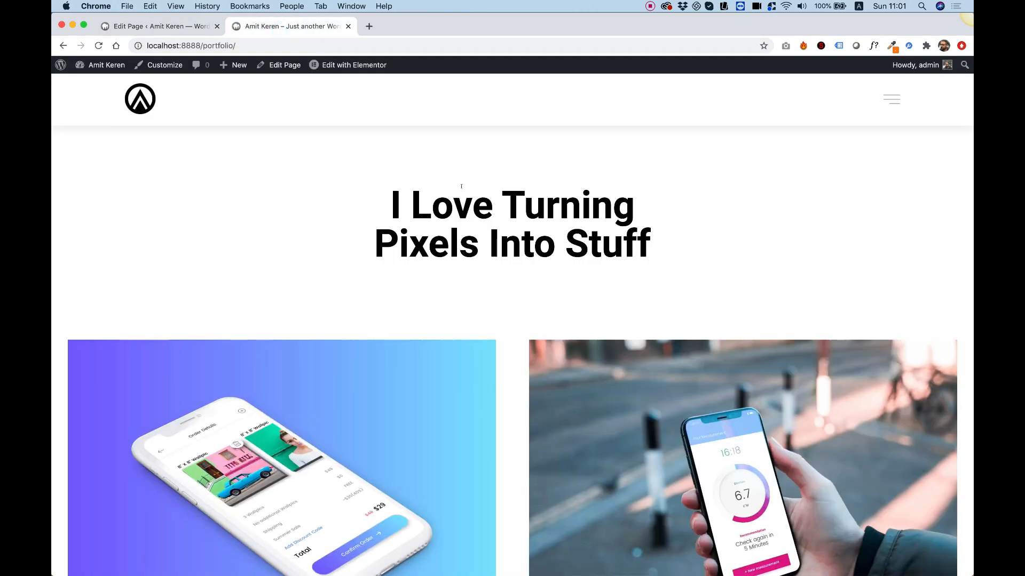
scroll(709, 233, "down", 10)
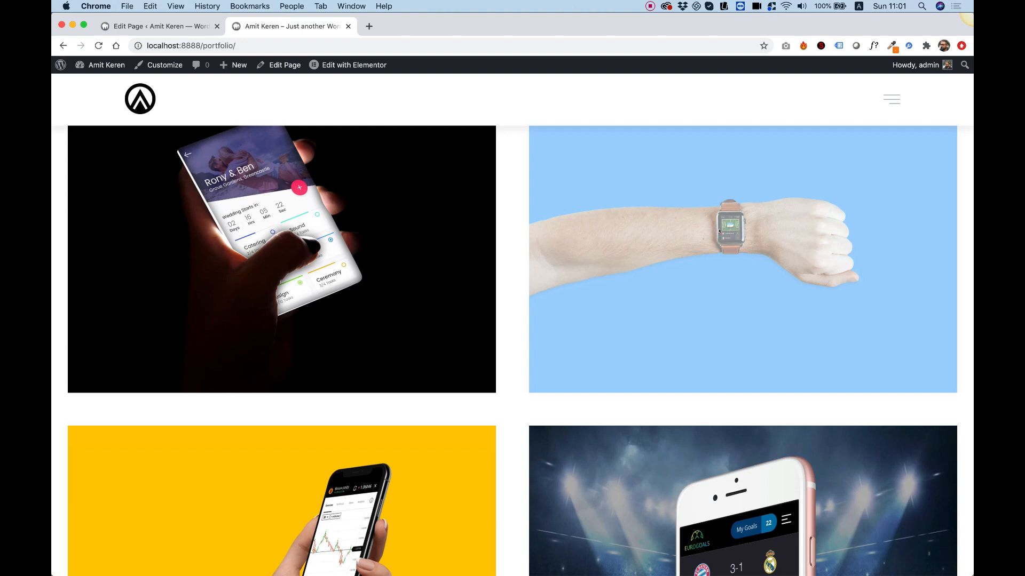
scroll(478, 222, "up", 3)
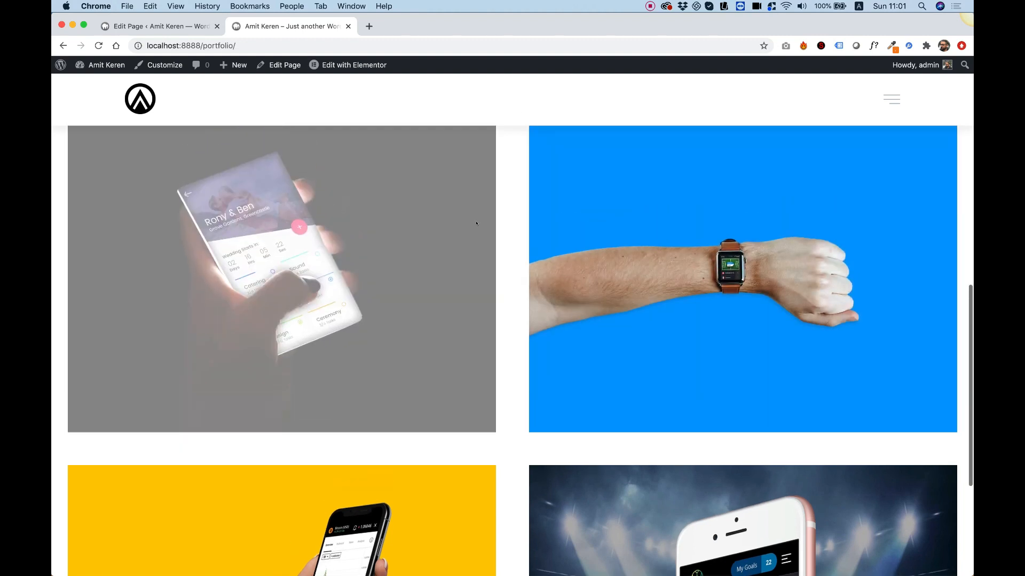
right_click(478, 220)
key("Escape")
Step: Return to the WordPress page list and open the Homepage in the Elementor editor at the smartwatch project image
left_click(146, 25)
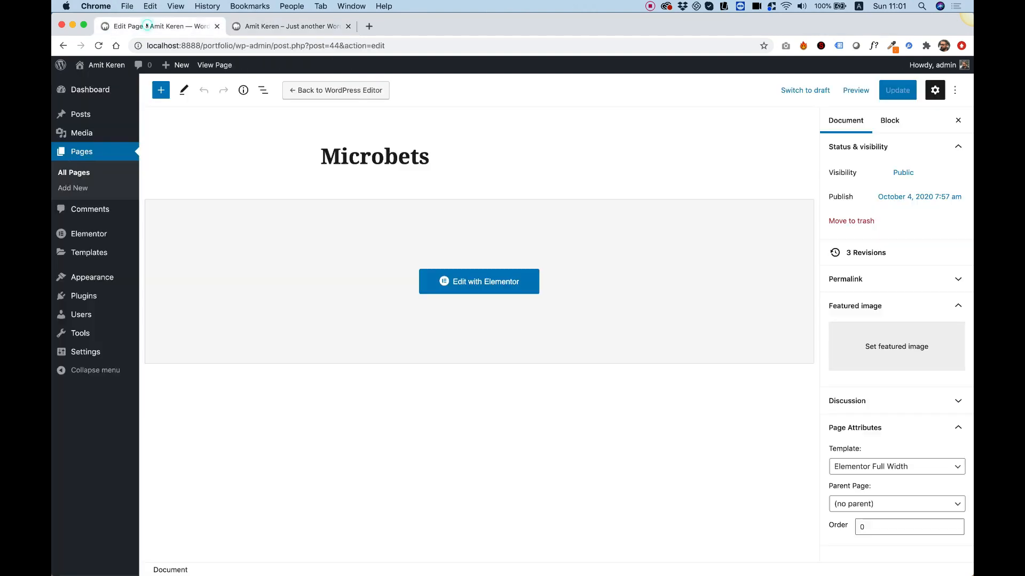
left_click(76, 154)
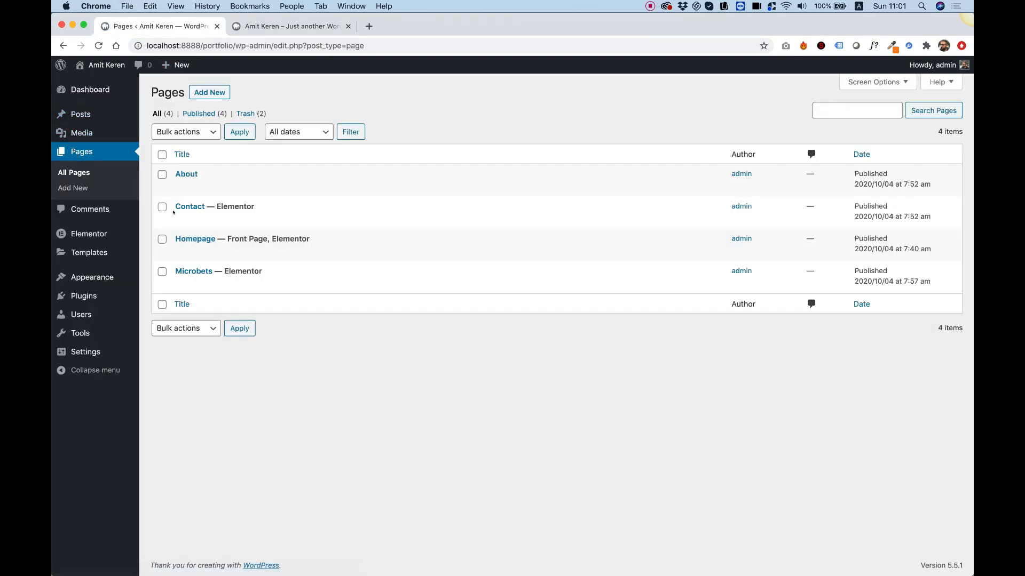
left_click(308, 252)
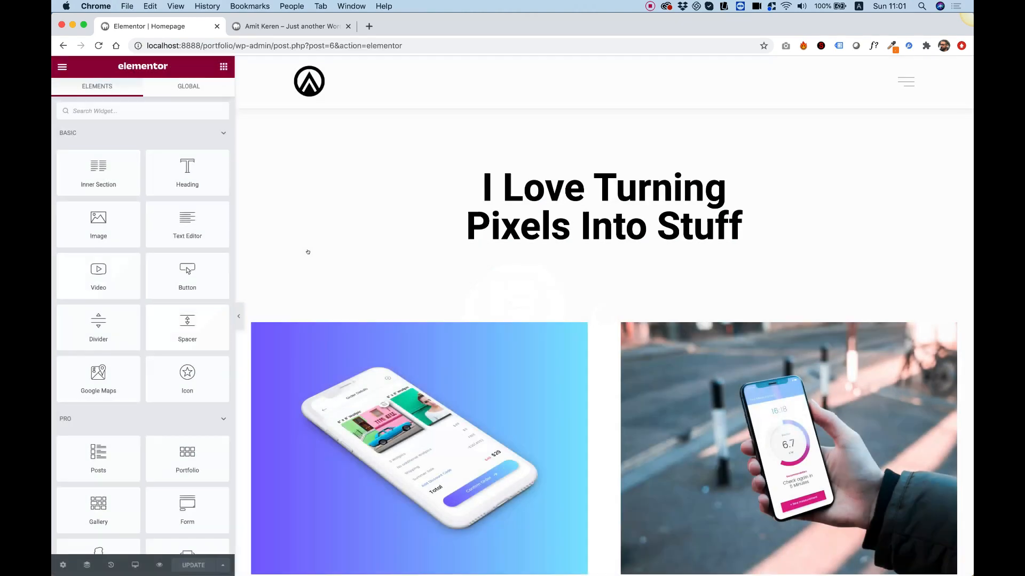
scroll(308, 252, "down", 8)
scroll(308, 252, "down", 1)
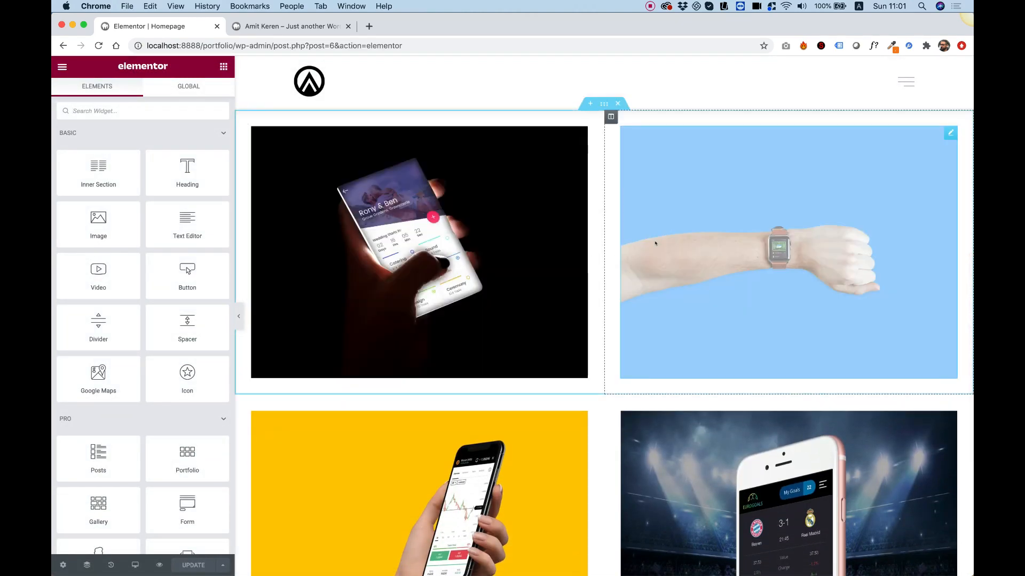
Step: Set the custom link of the blue smartwatch image to the dynamic Internal URL tag
left_click(656, 244)
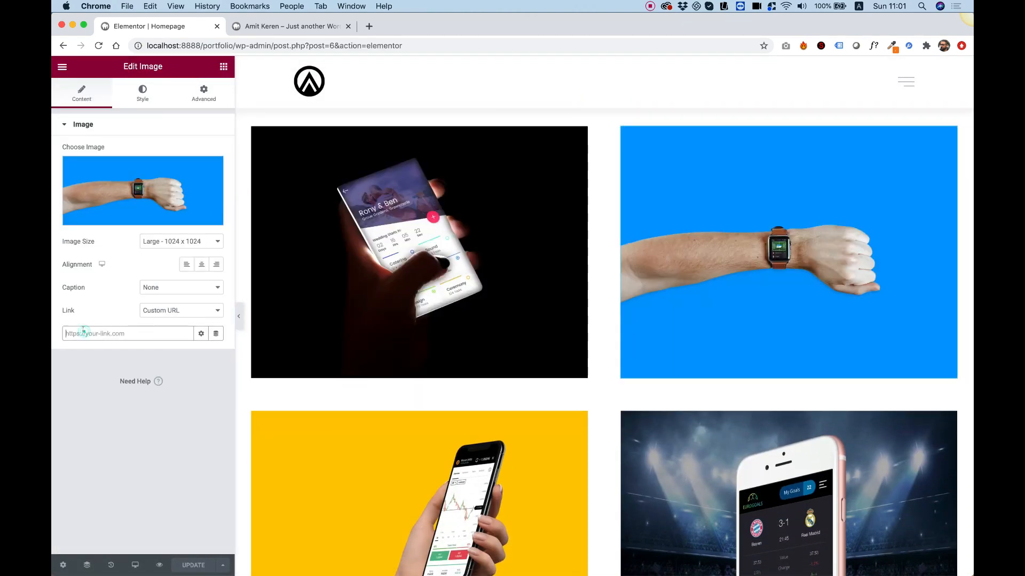
left_click(201, 334)
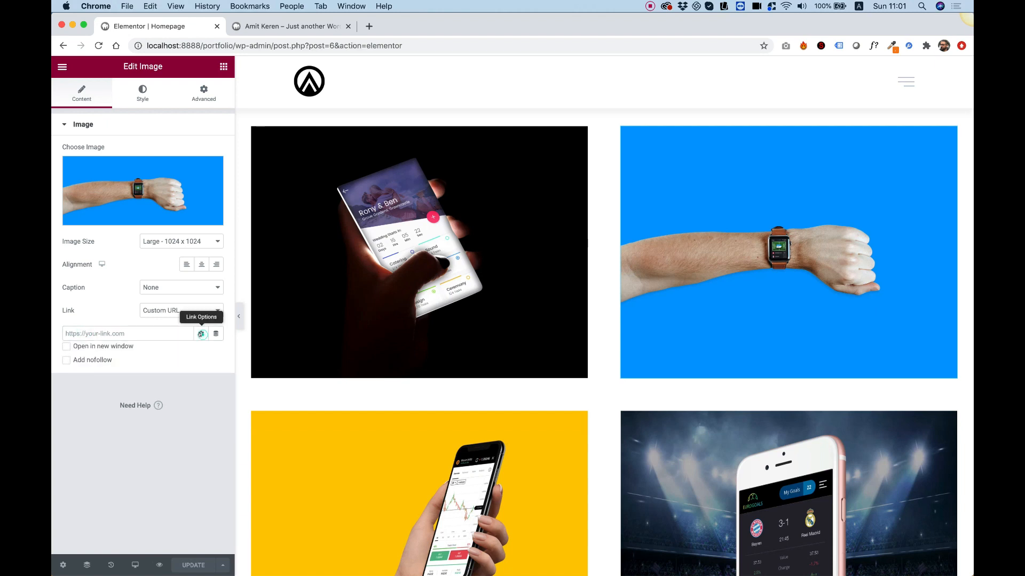
left_click(200, 333)
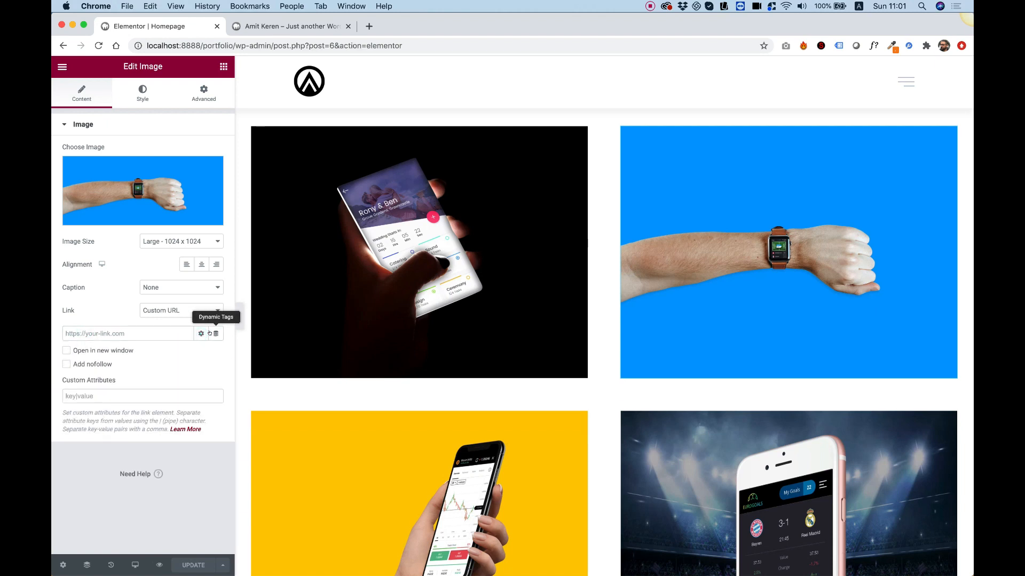
left_click(214, 334)
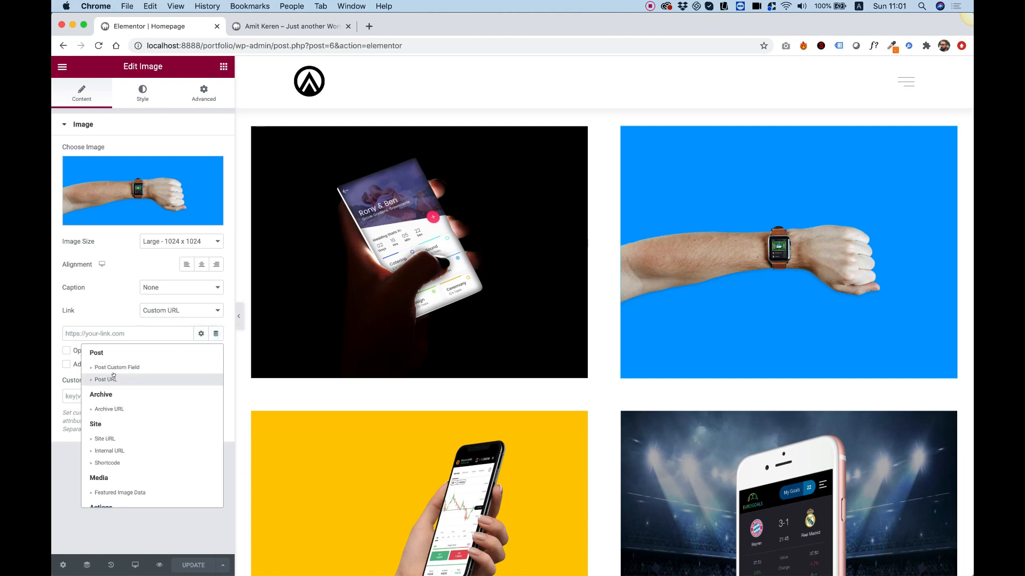
scroll(113, 375, "down", 2)
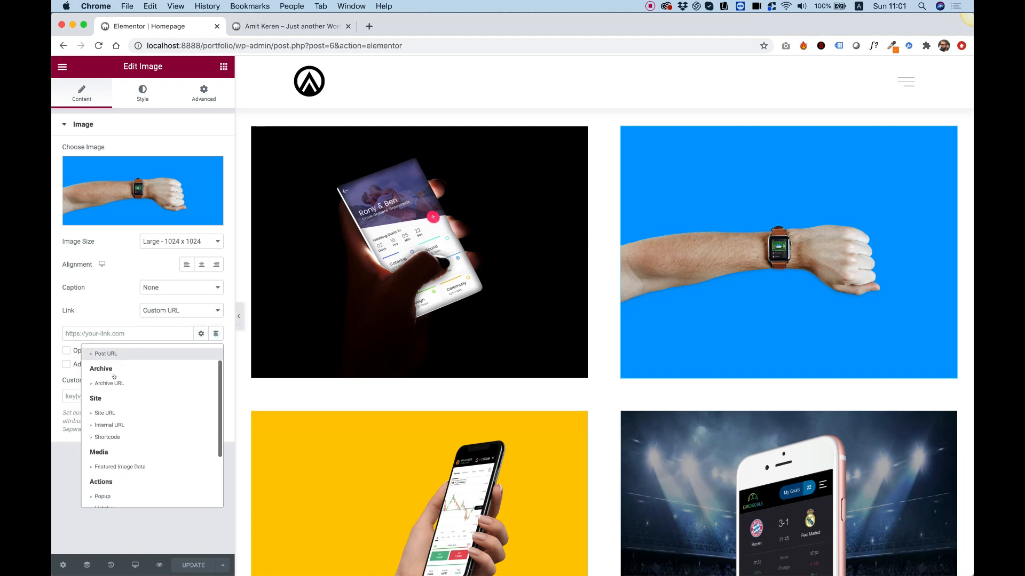
left_click(106, 425)
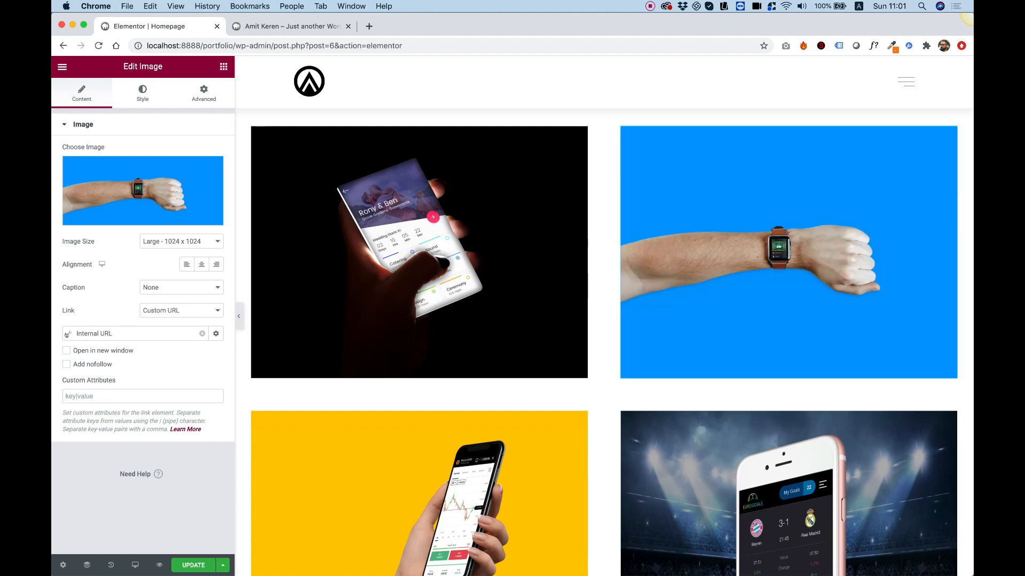
Step: Configure the smartwatch image's internal URL with type Content and the Microbets page as target, and update the homepage
left_click(68, 335)
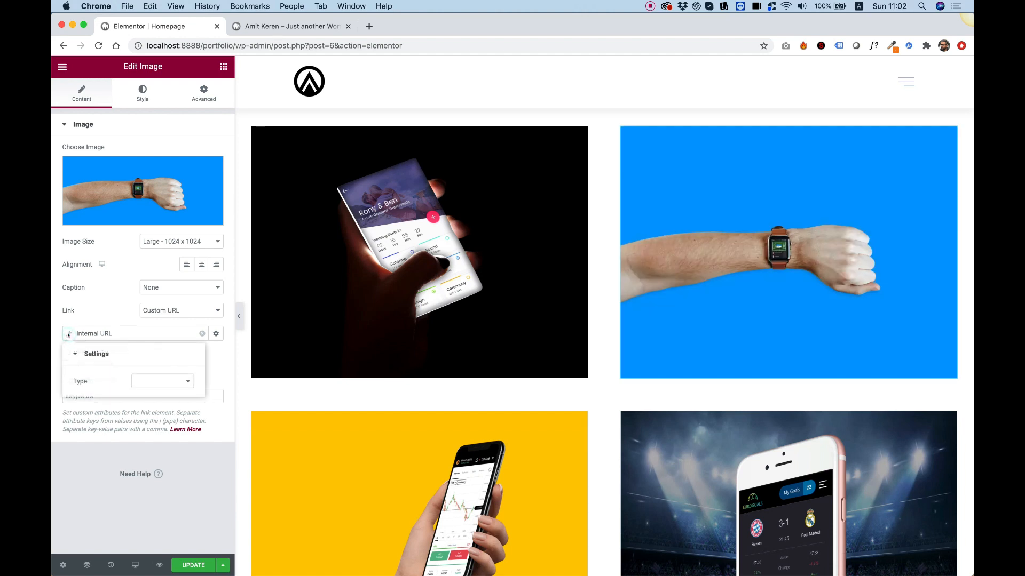
left_click(160, 381)
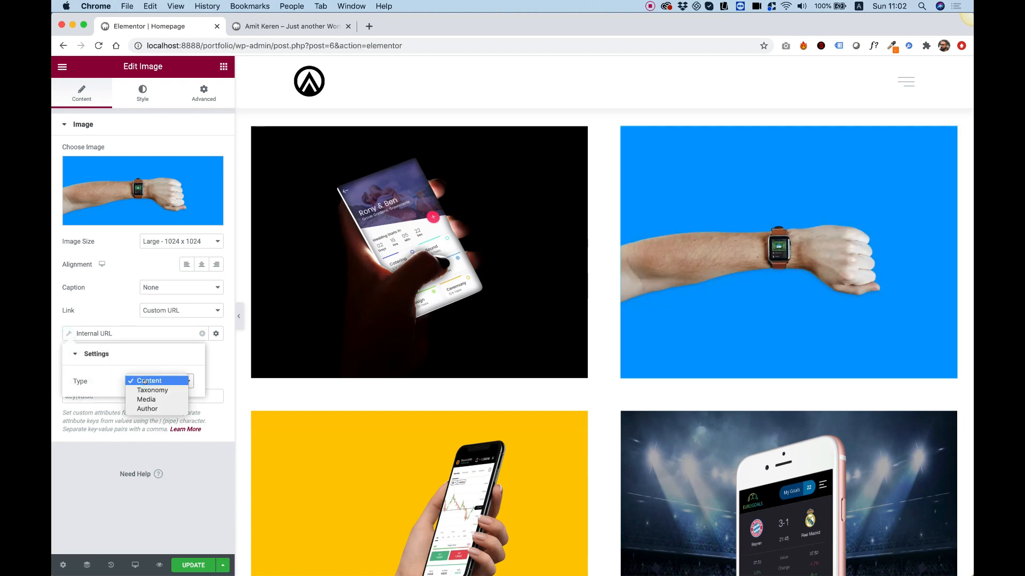
left_click(145, 381)
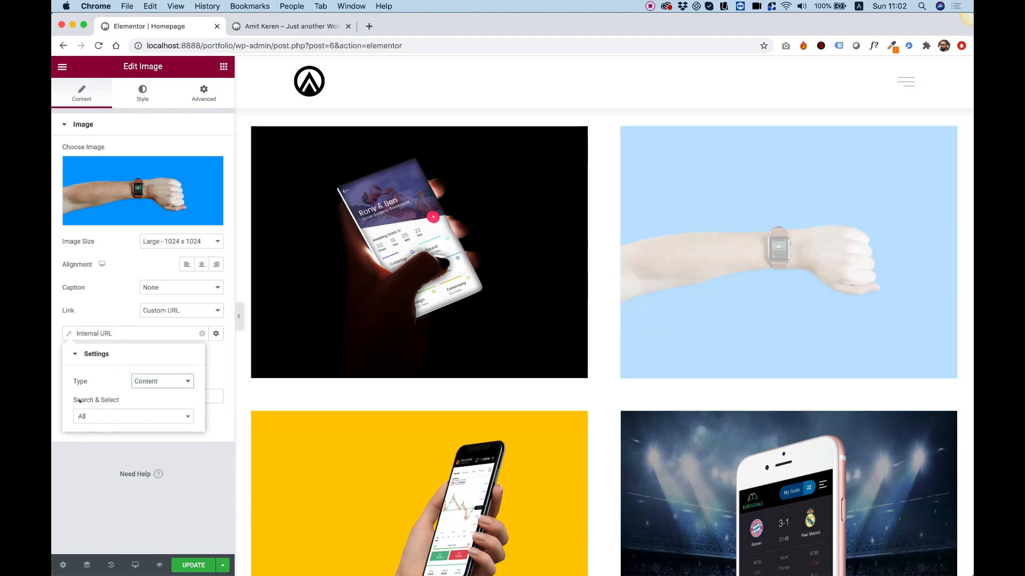
left_click(87, 416)
type("micro")
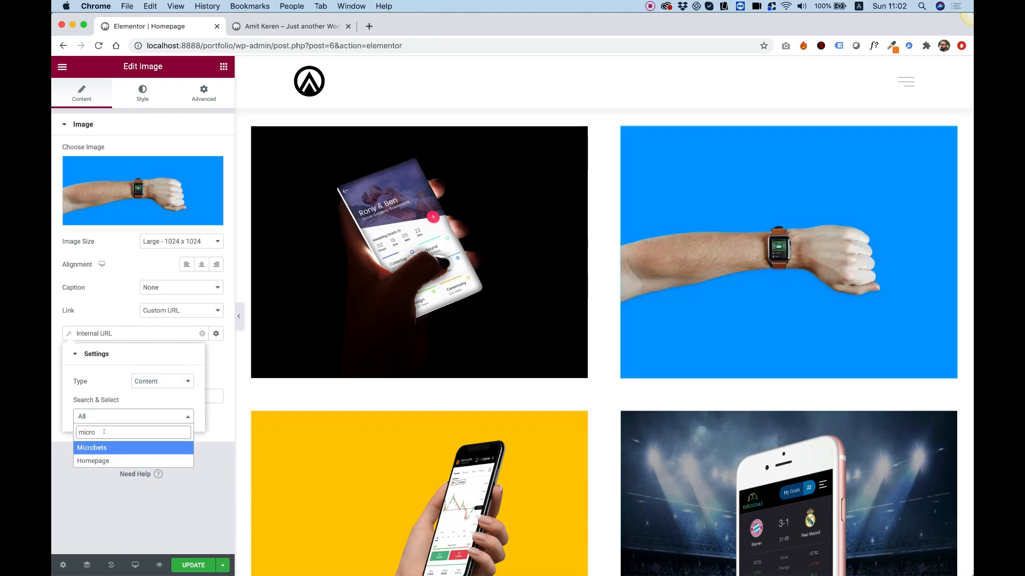
left_click(94, 448)
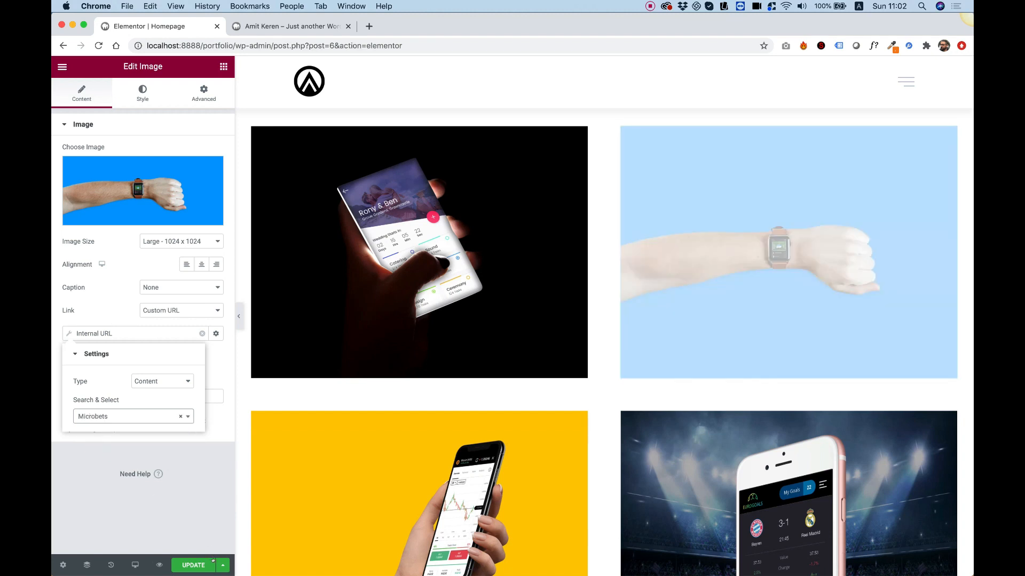
left_click(188, 567)
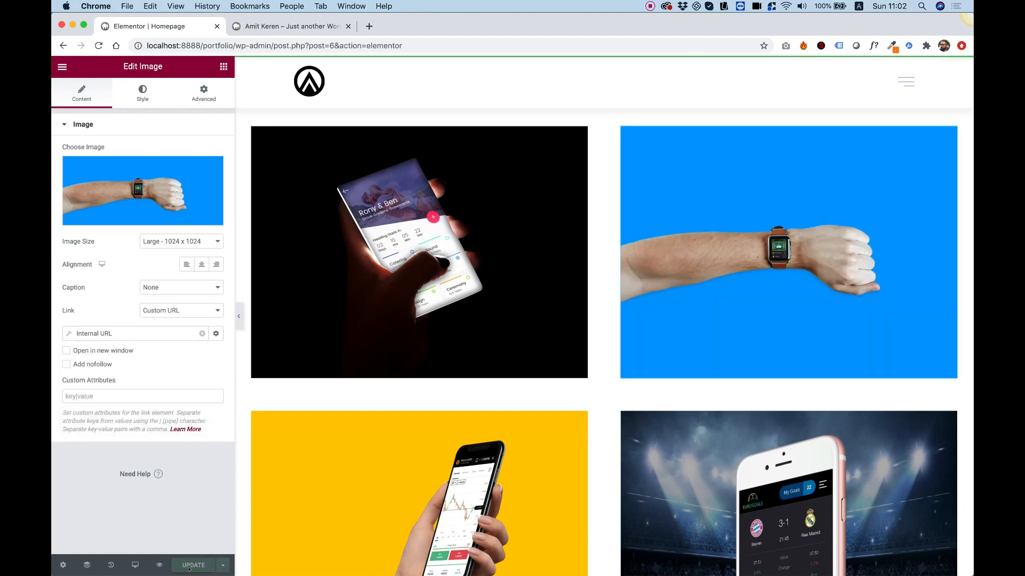
Step: Reload the live homepage, follow the smartwatch image to the Microbets page and examine its stacked images and entrance animations
left_click(261, 26)
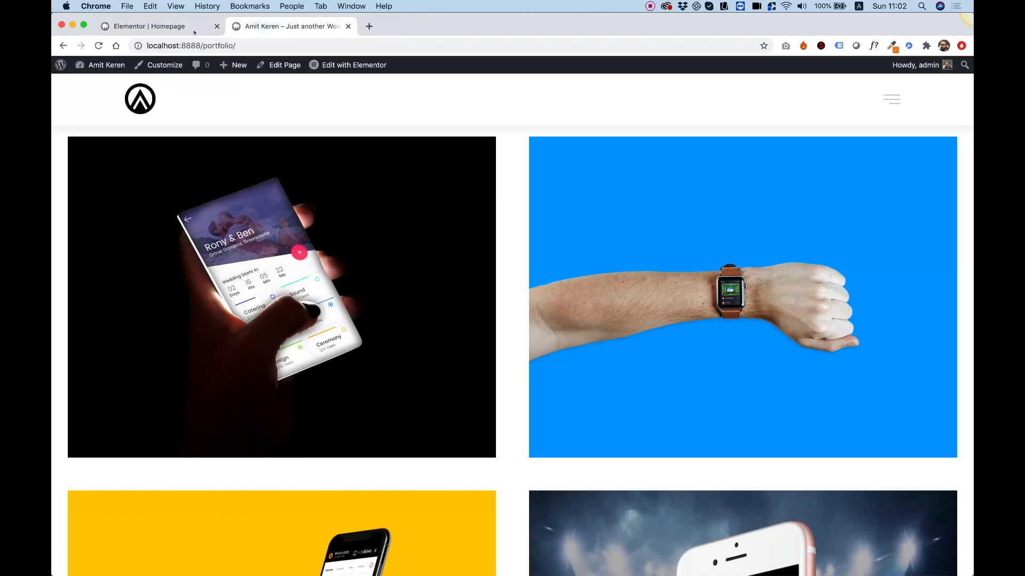
left_click(98, 45)
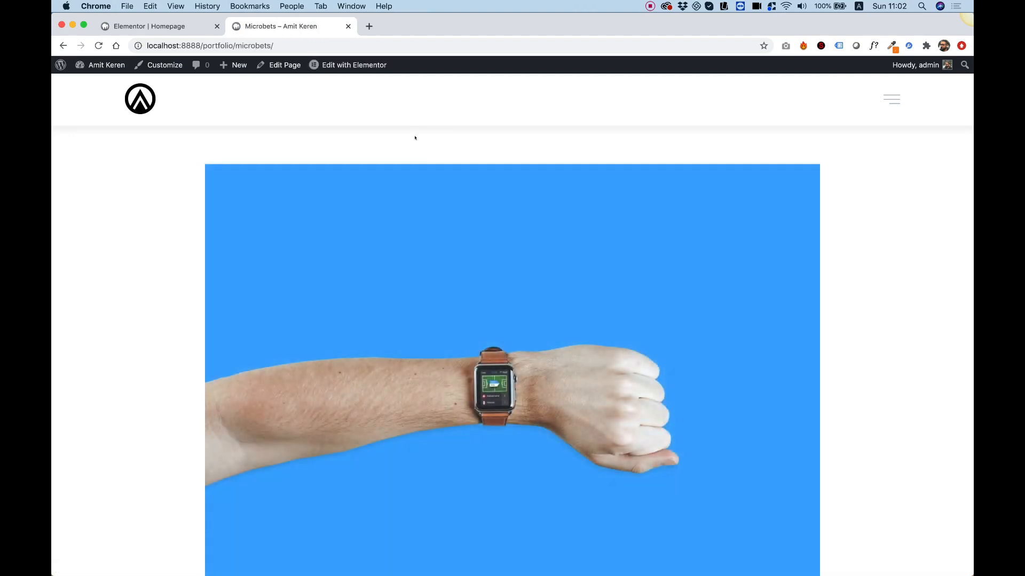
scroll(415, 138, "down", 15)
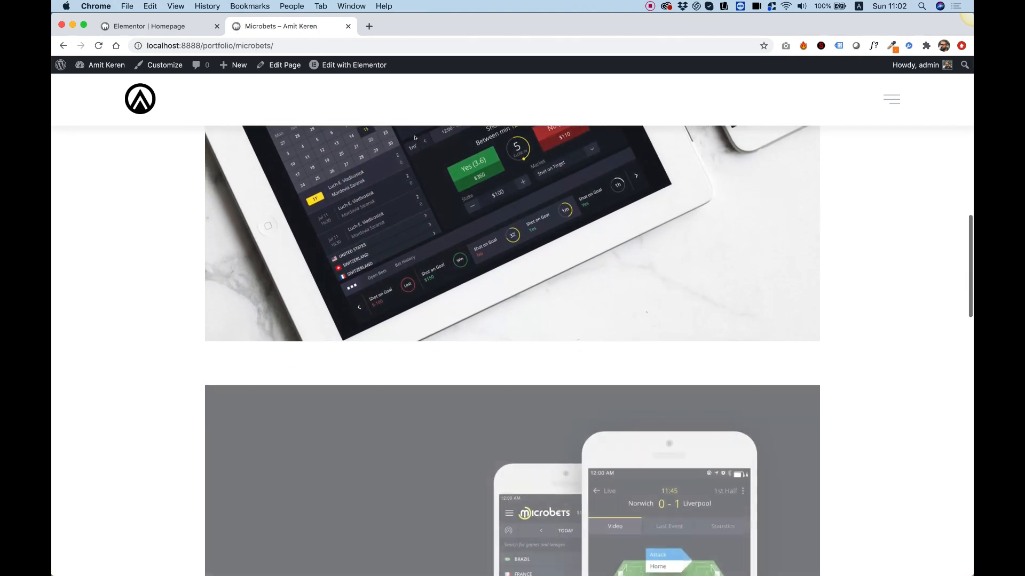
scroll(415, 138, "down", 15)
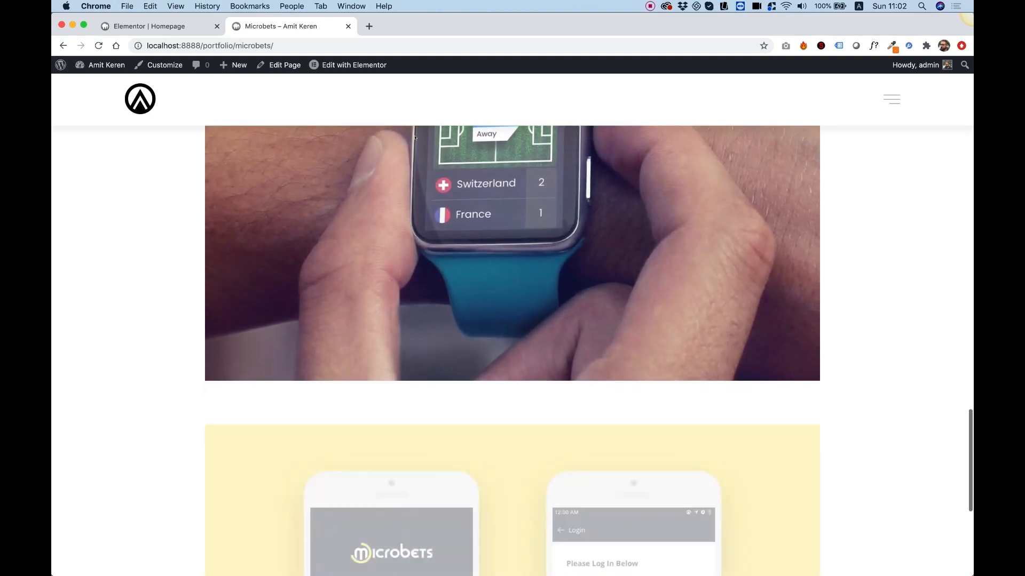
scroll(414, 138, "up", 20)
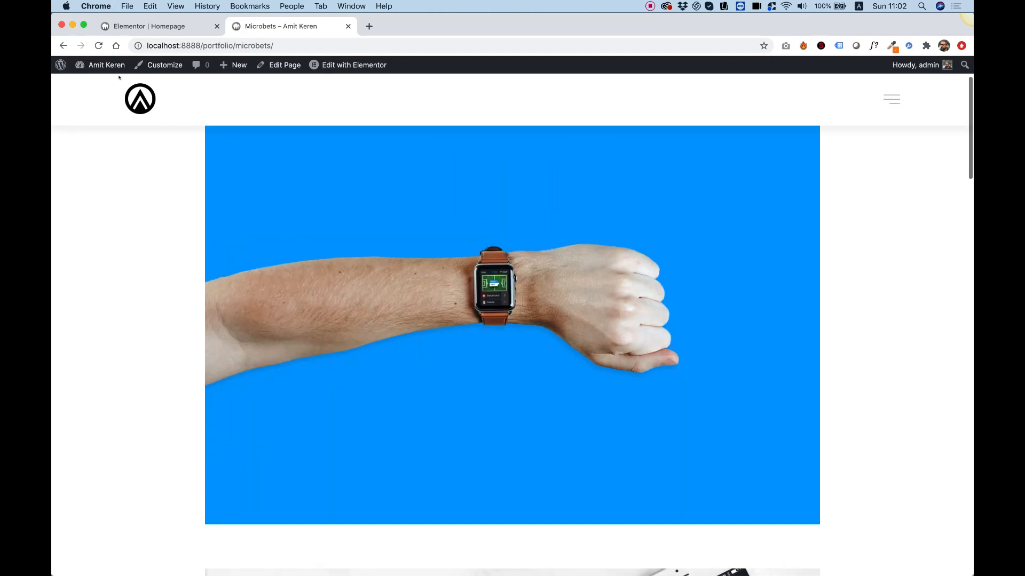
left_click(98, 46)
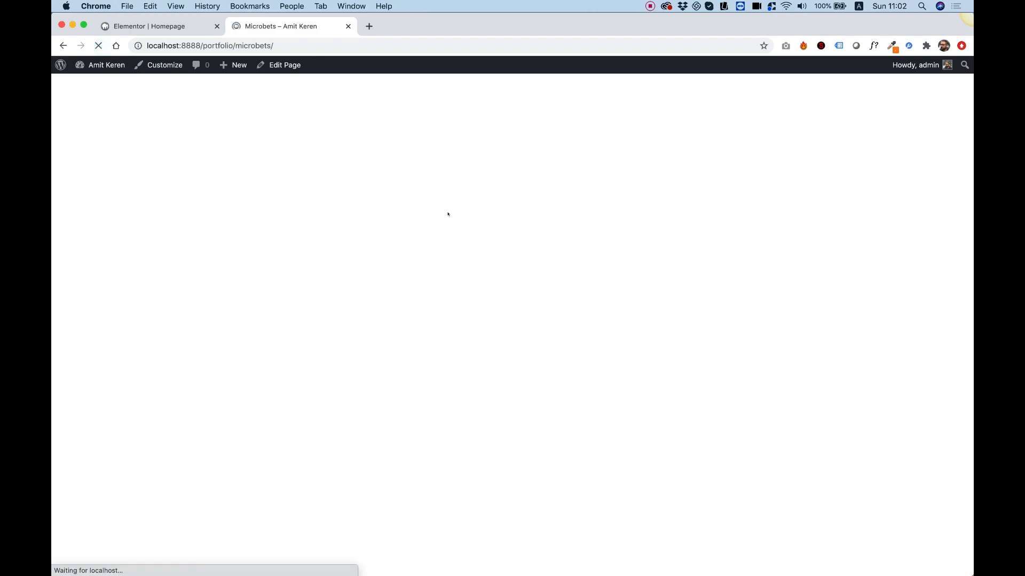
scroll(448, 214, "down", 13)
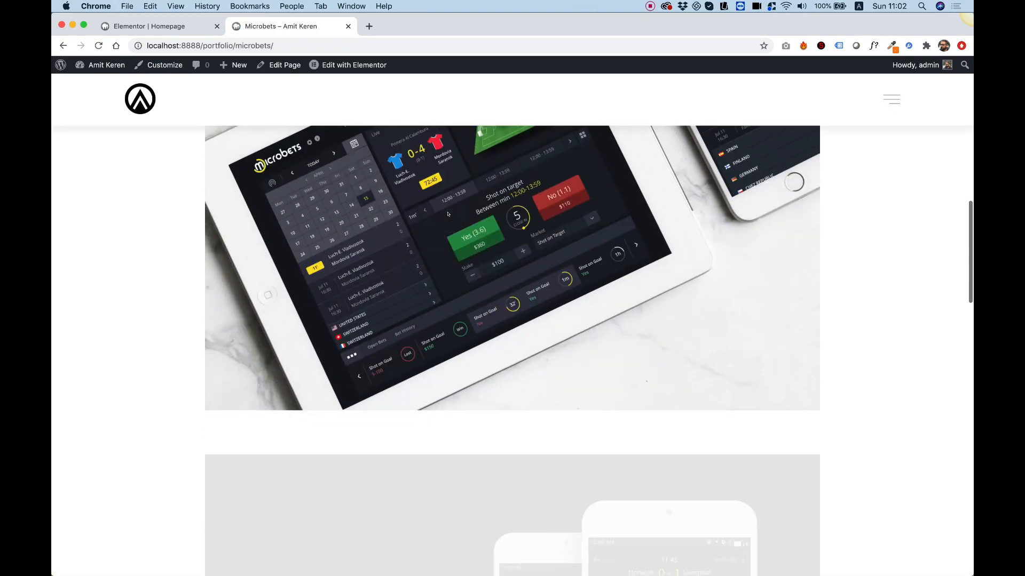
scroll(447, 214, "down", 15)
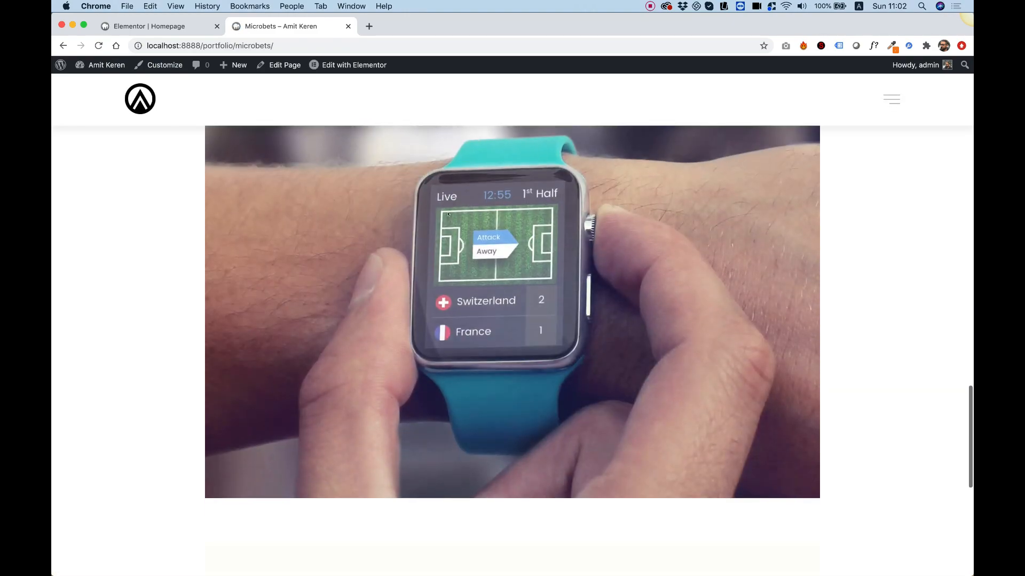
scroll(447, 214, "up", 17)
scroll(448, 214, "up", 8)
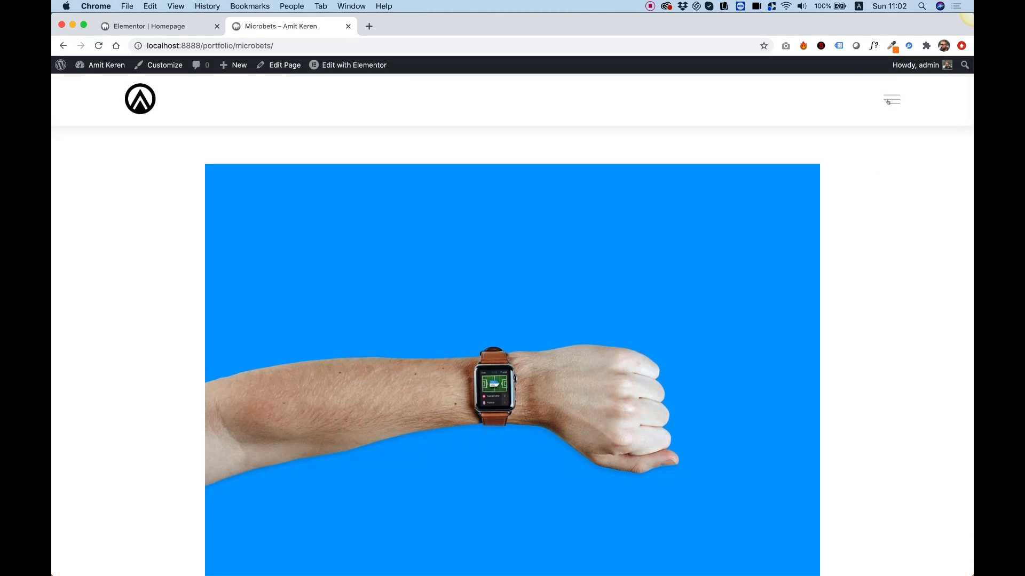
Step: Go back to the Homepage through the site's navigation menu and look over its project grid
left_click(890, 99)
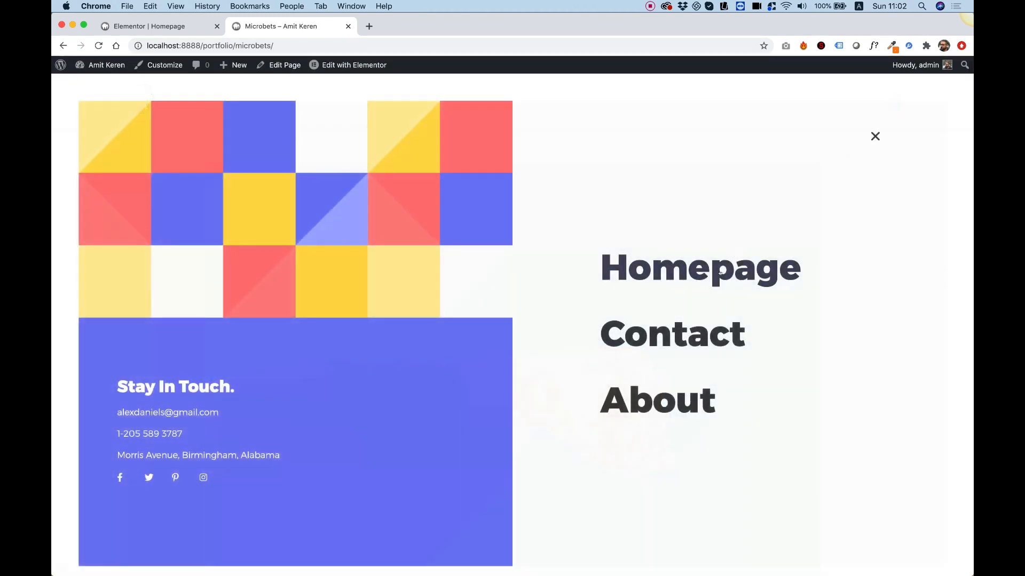
left_click(717, 275)
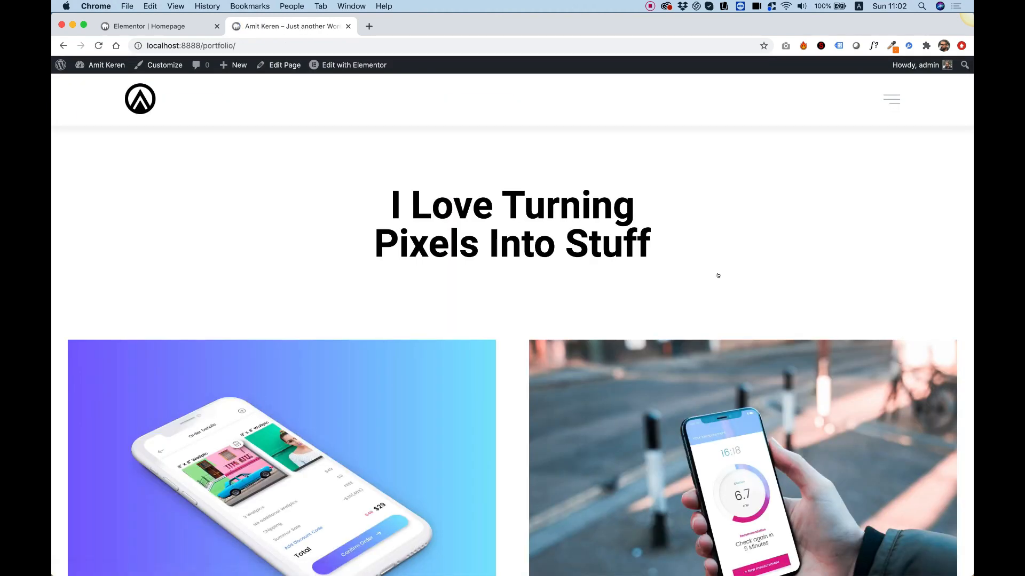
scroll(718, 276, "down", 1)
scroll(718, 275, "down", 15)
scroll(717, 276, "up", 15)
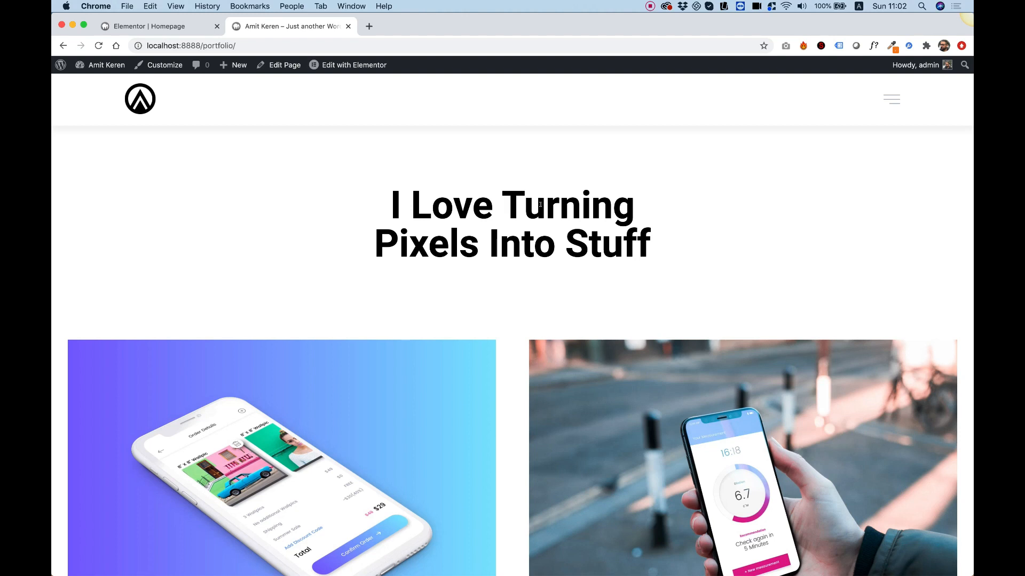
Step: Exit the homepage's Elementor editor to the WordPress dashboard and open the About page for editing
left_click(120, 28)
left_click(62, 66)
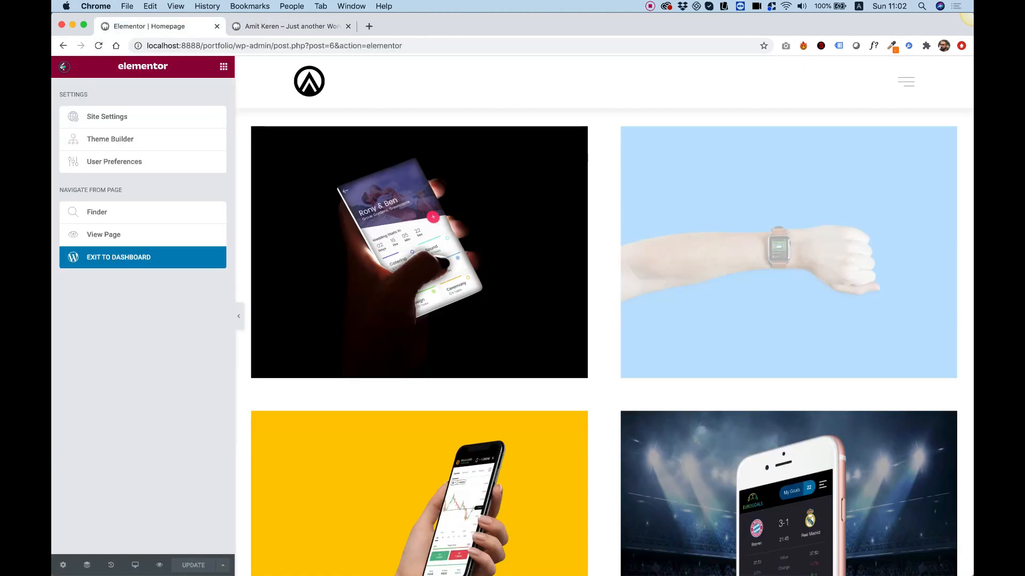
left_click(128, 255)
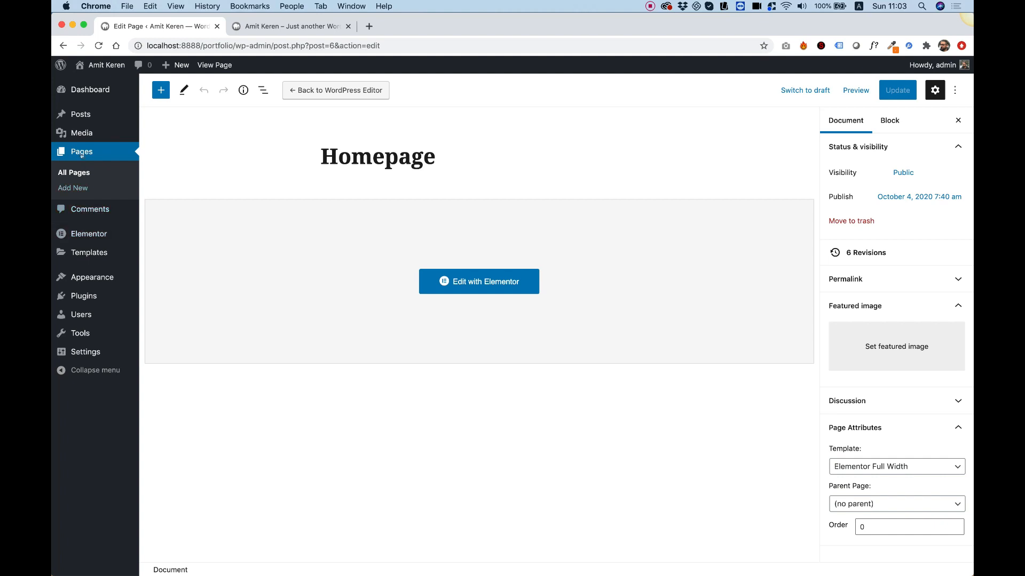
left_click(81, 153)
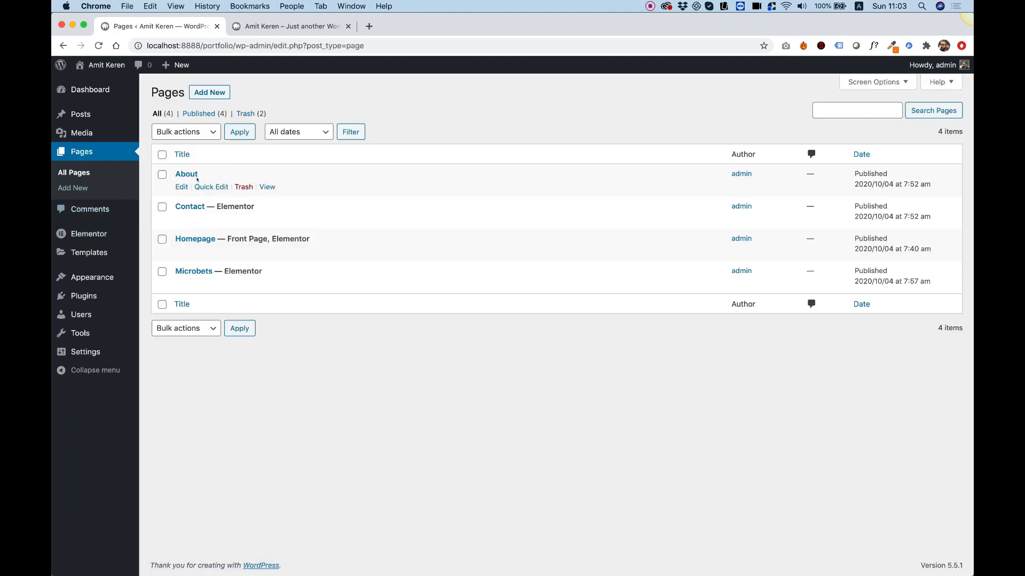
left_click(186, 174)
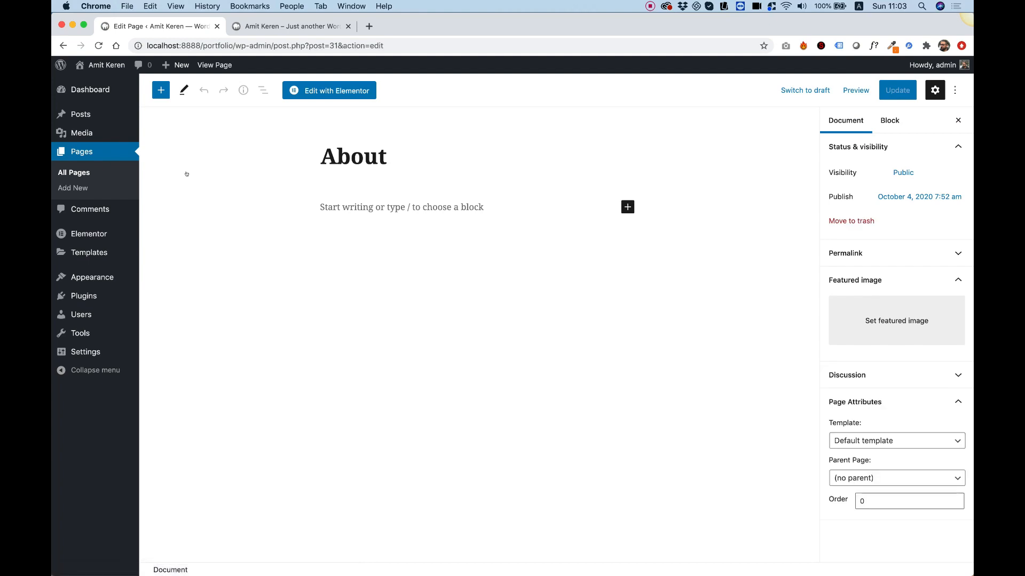
Step: Open the About page in Elementor, set its page layout to Elementor Full Width, update it and reload the editor
left_click(332, 91)
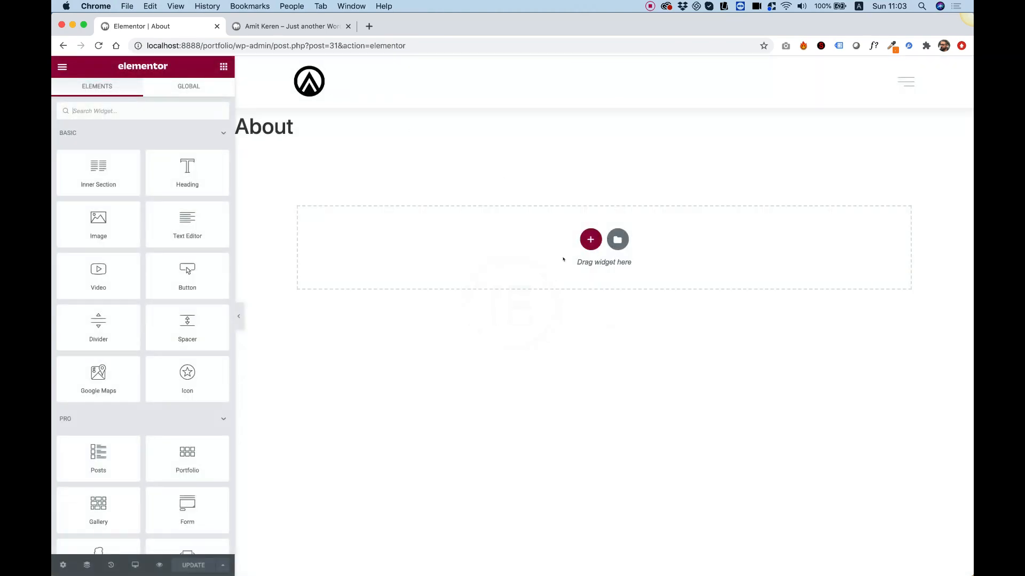
left_click(63, 565)
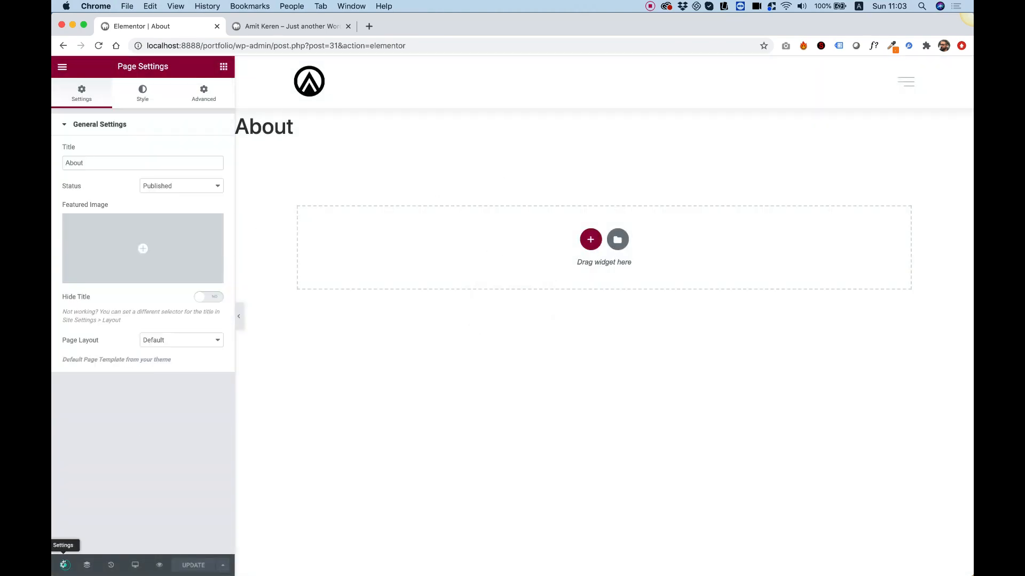
left_click(141, 337)
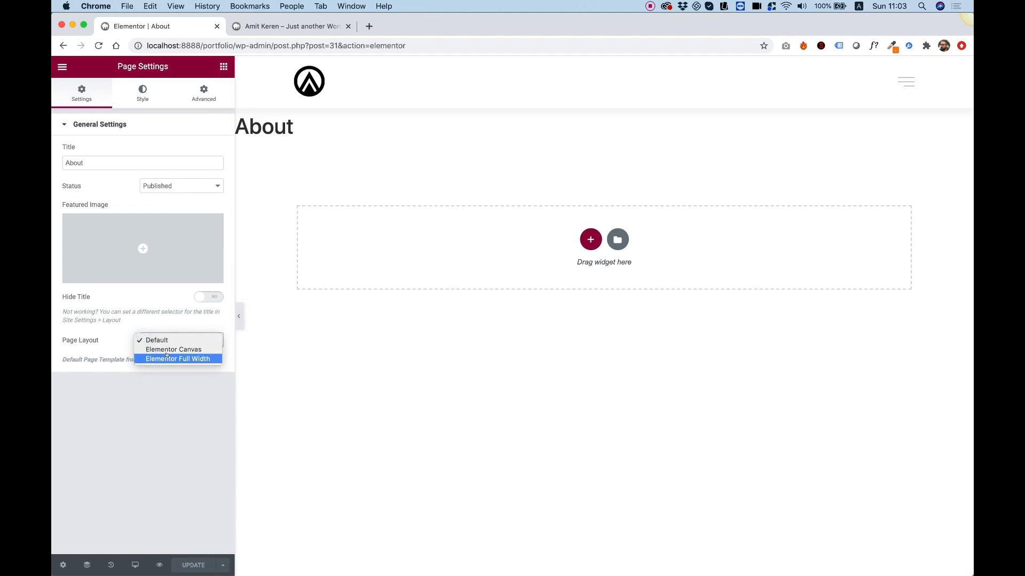
left_click(166, 359)
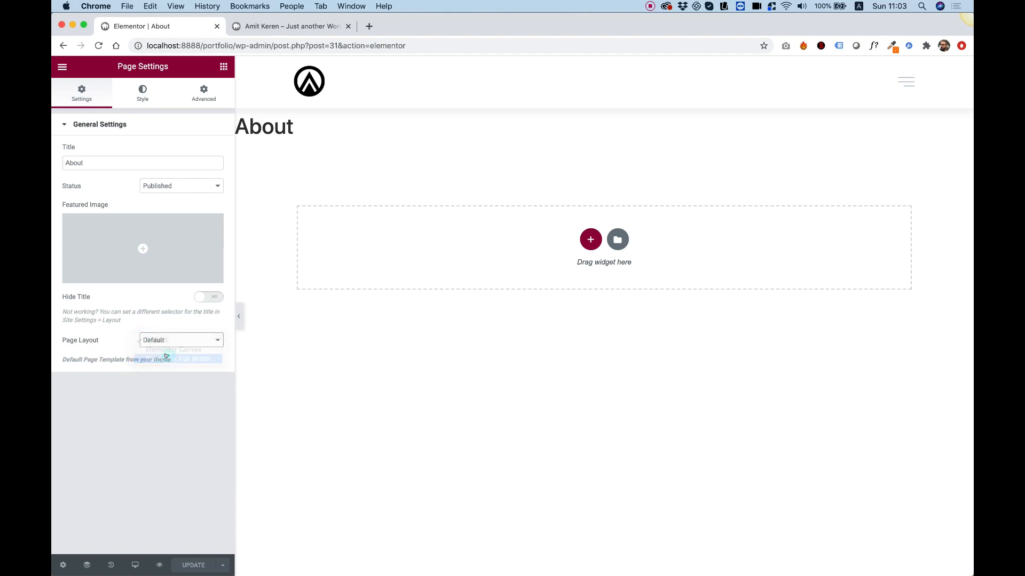
left_click(193, 565)
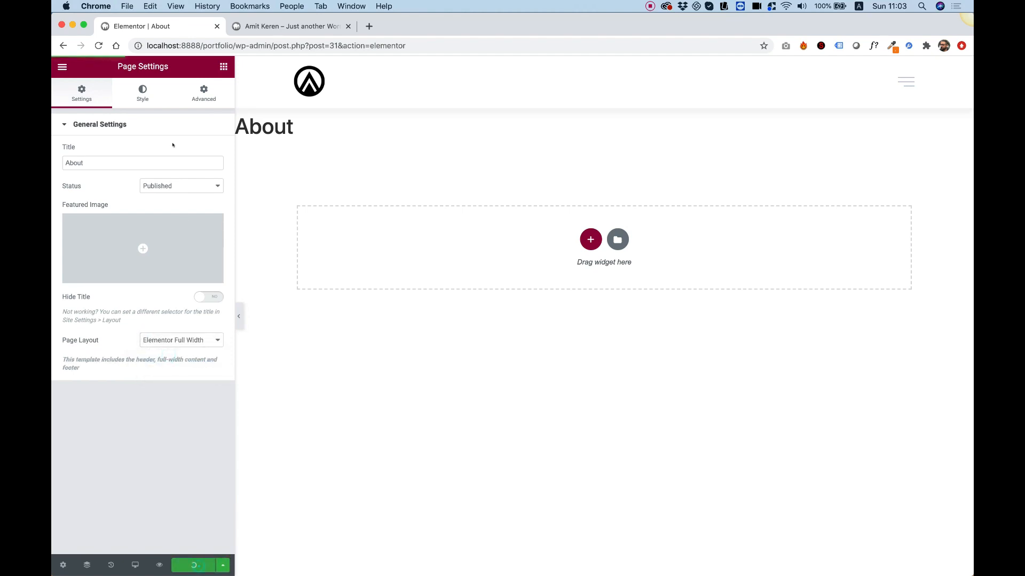
left_click(98, 45)
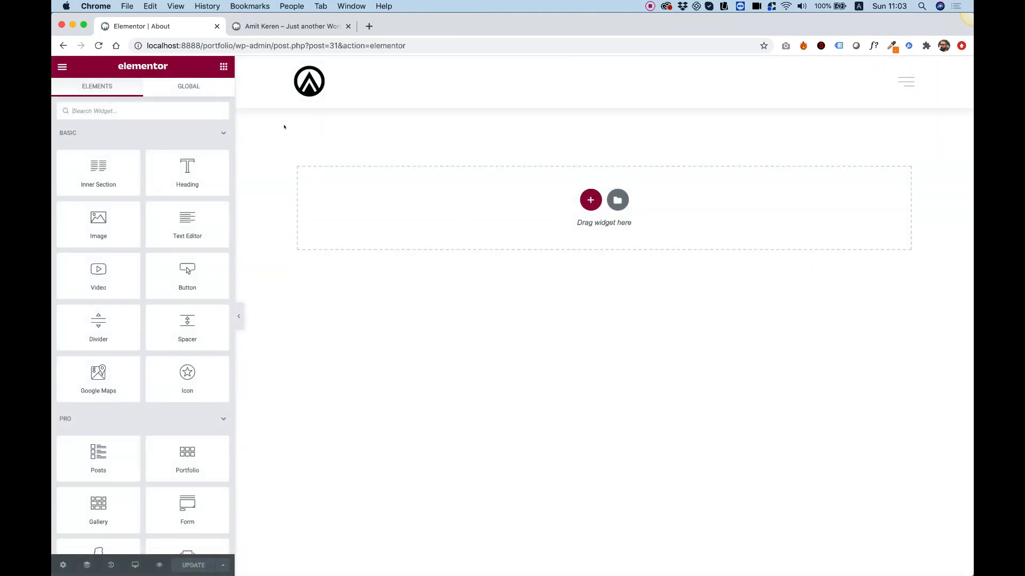
Step: Add an Image widget to the empty About page and insert the portrait photo uploaded from the portfolio folder
left_click_drag(107, 226, 583, 219)
left_click(473, 130)
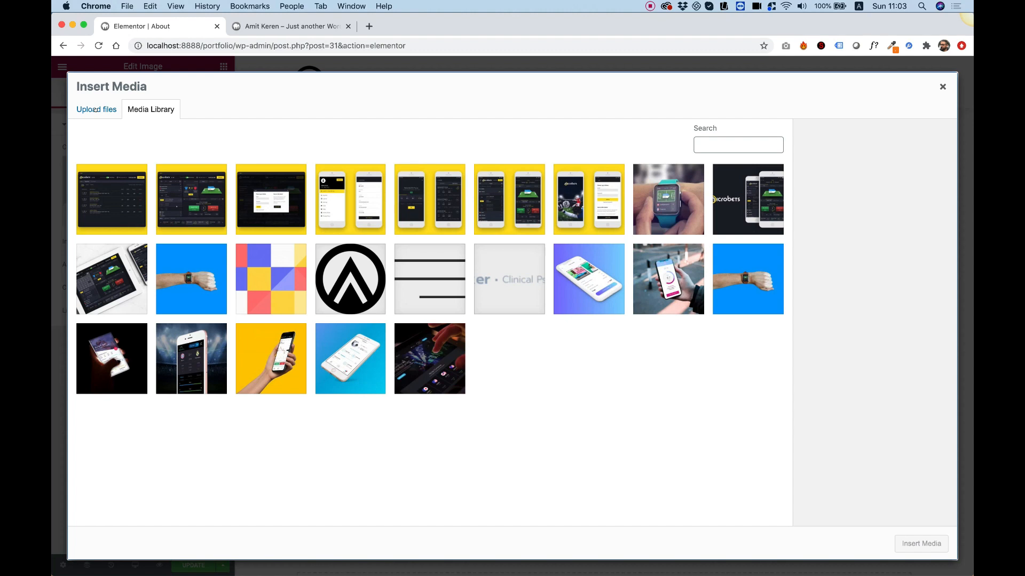
left_click(95, 109)
left_click(513, 297)
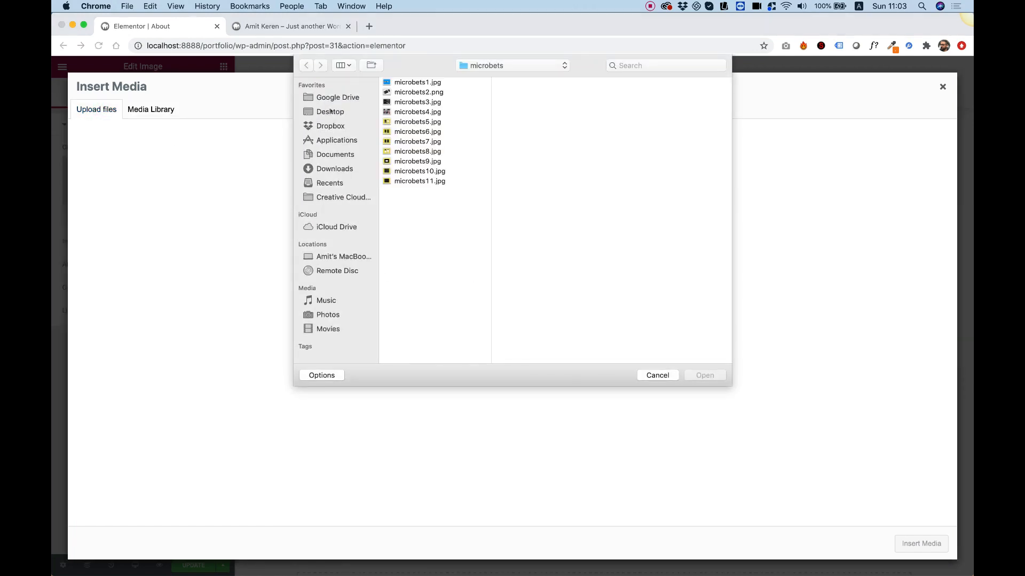
left_click(502, 70)
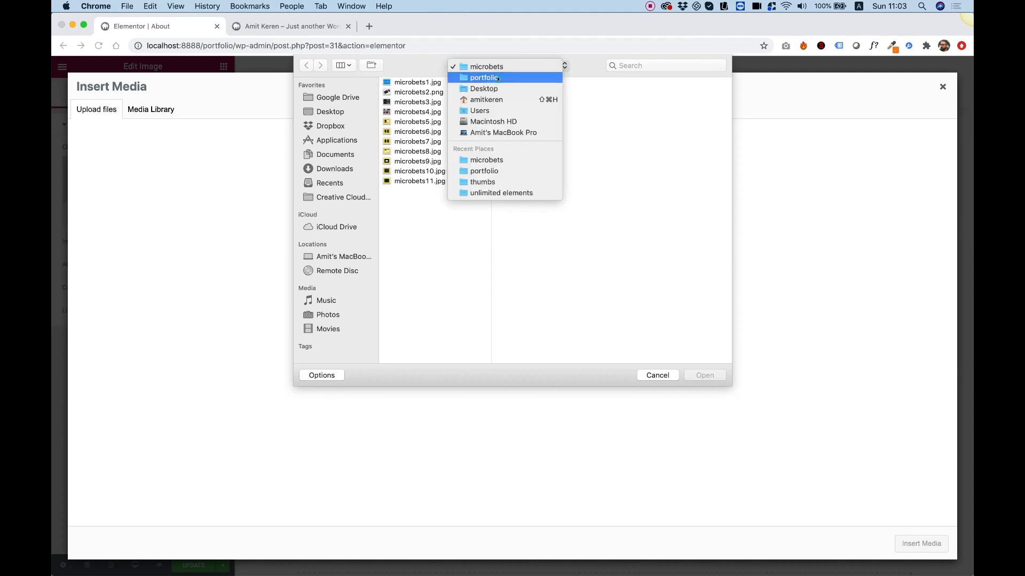
left_click(487, 78)
double_click(516, 92)
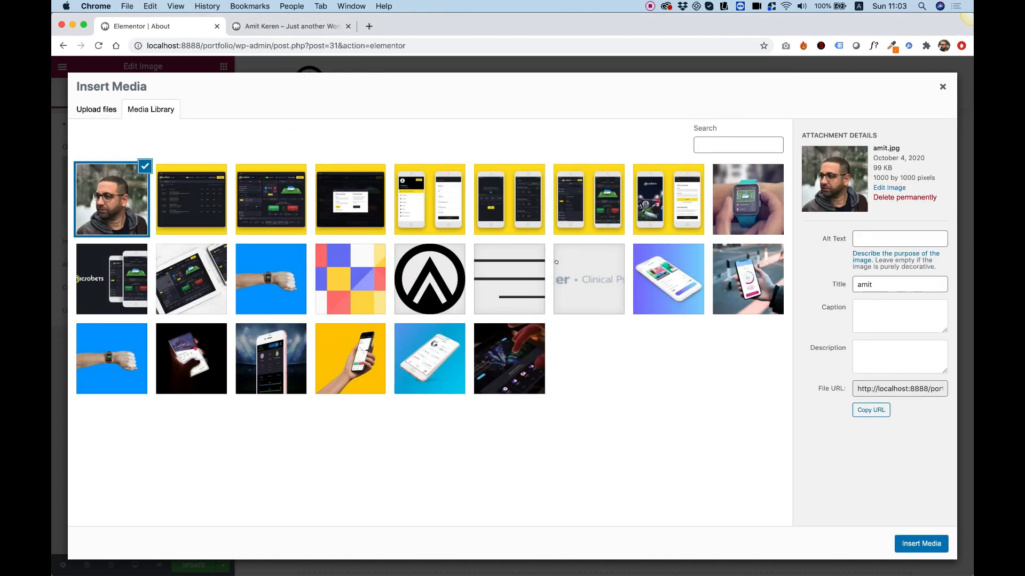
left_click(912, 545)
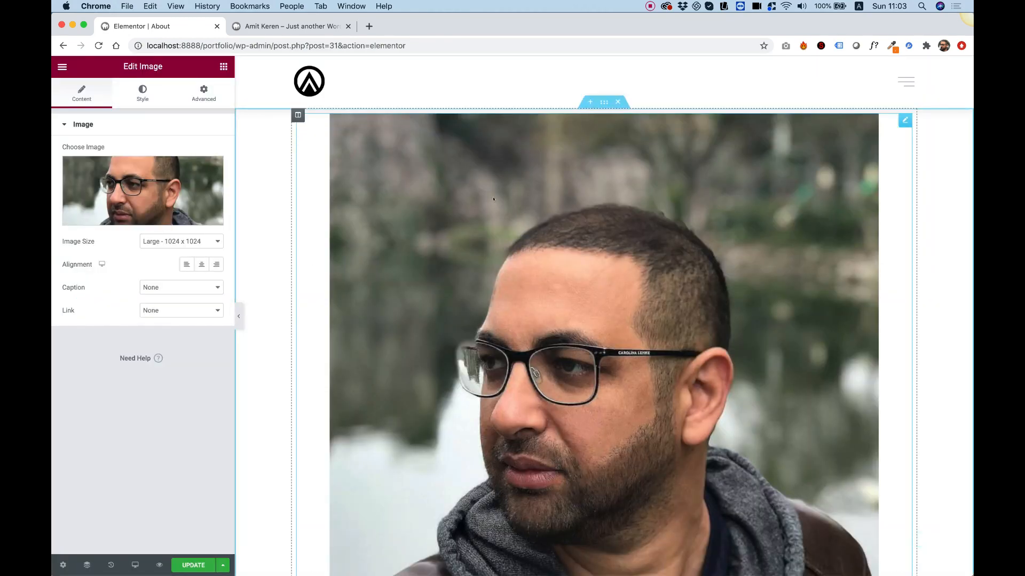
Step: Set the boxed content width of the portrait's section to 500
right_click(266, 142)
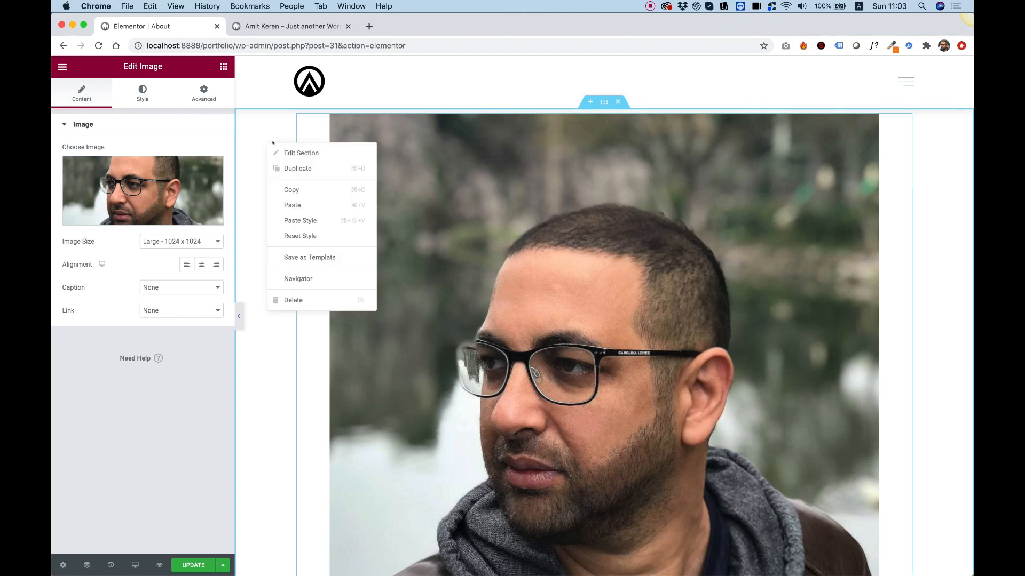
left_click(280, 150)
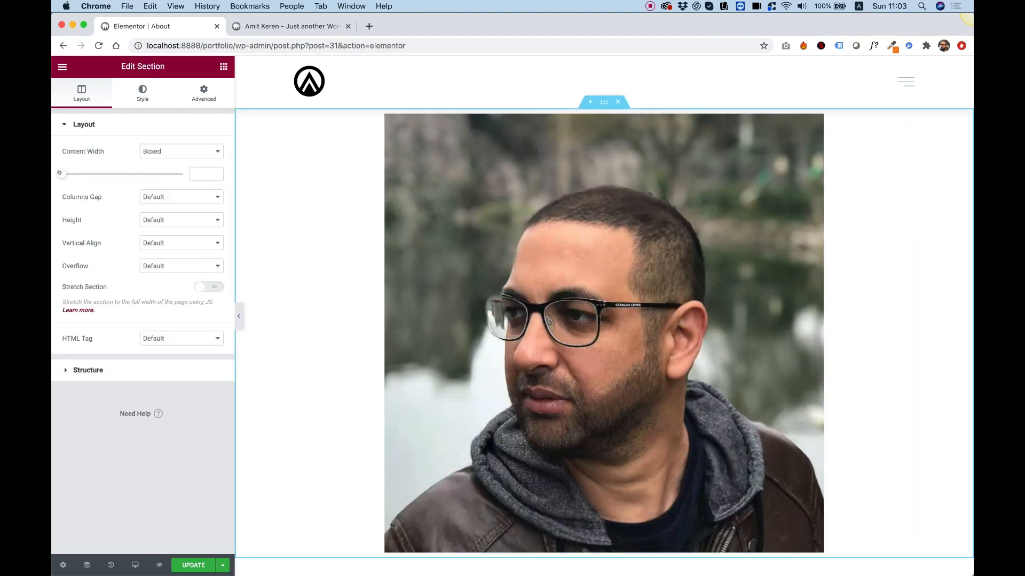
left_click_drag(59, 172, 56, 170)
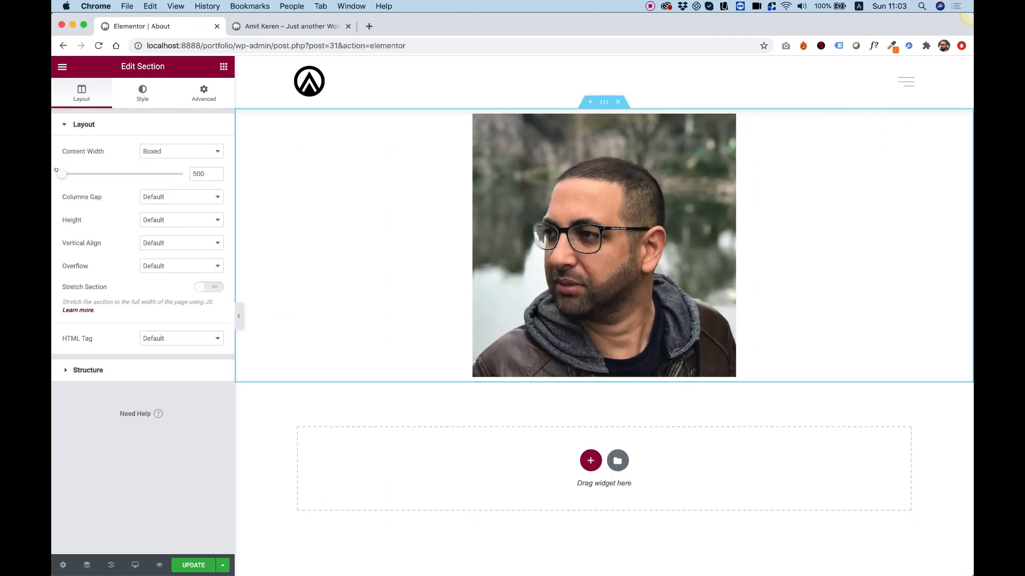
Step: Unlink the section's padding values and set its top padding to 60 px
left_click(203, 91)
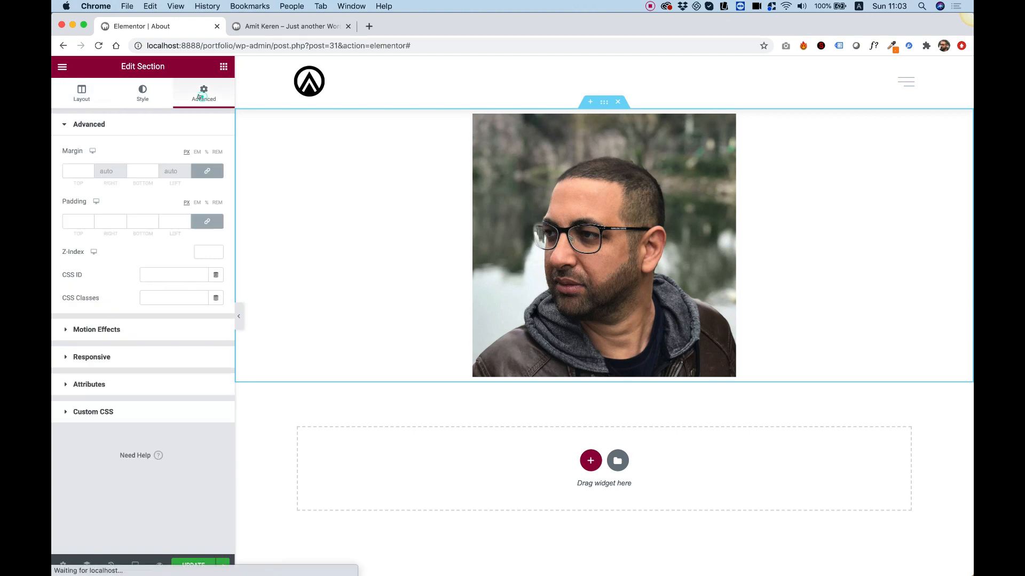
left_click(206, 221)
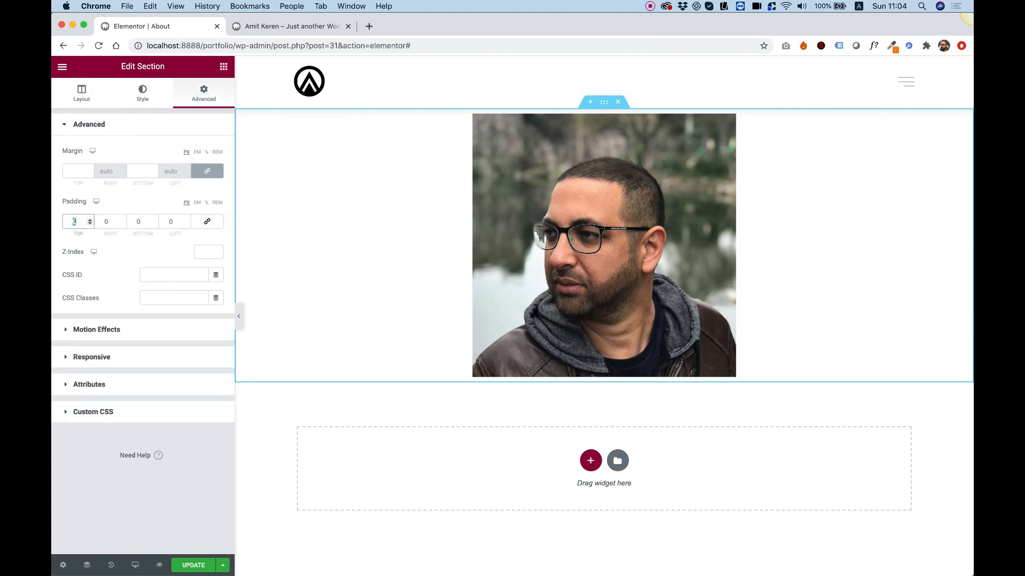
type("60")
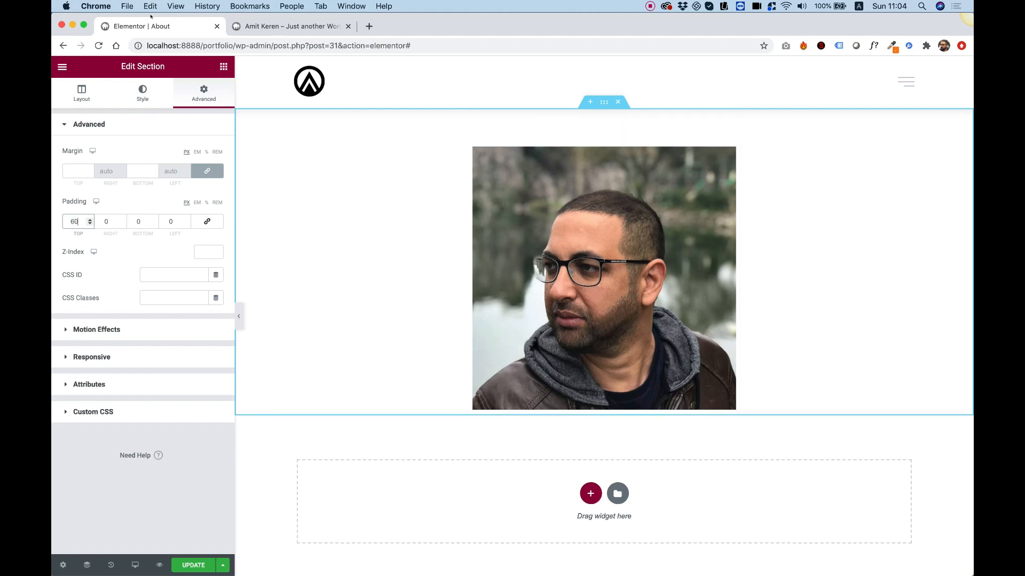
Step: Add a Text Editor widget below the portrait and copy the full contents of about.txt from the portfolio folder
left_click(224, 66)
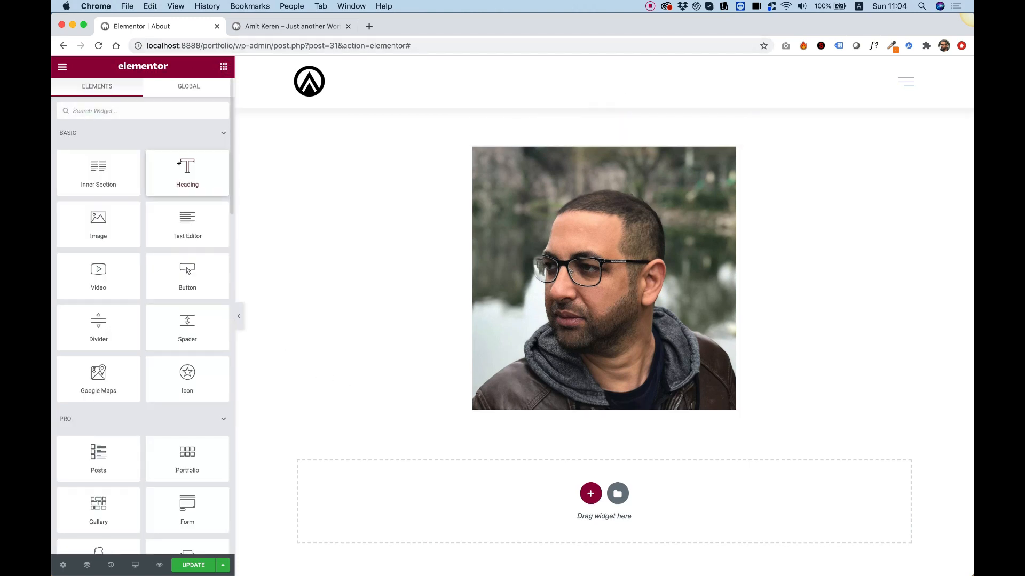
left_click_drag(388, 286, 587, 414)
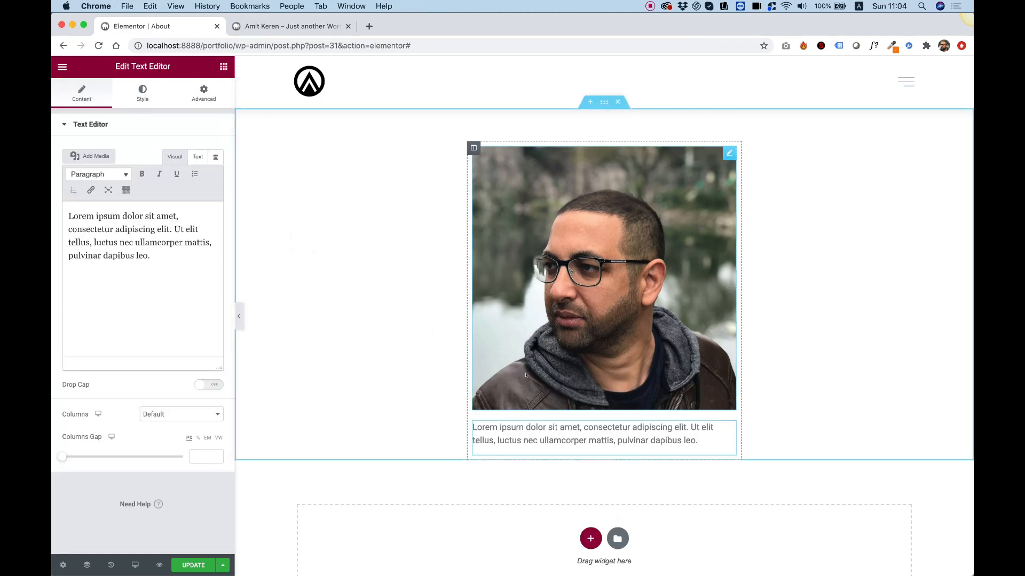
key("ctrl+Up")
left_click(229, 338)
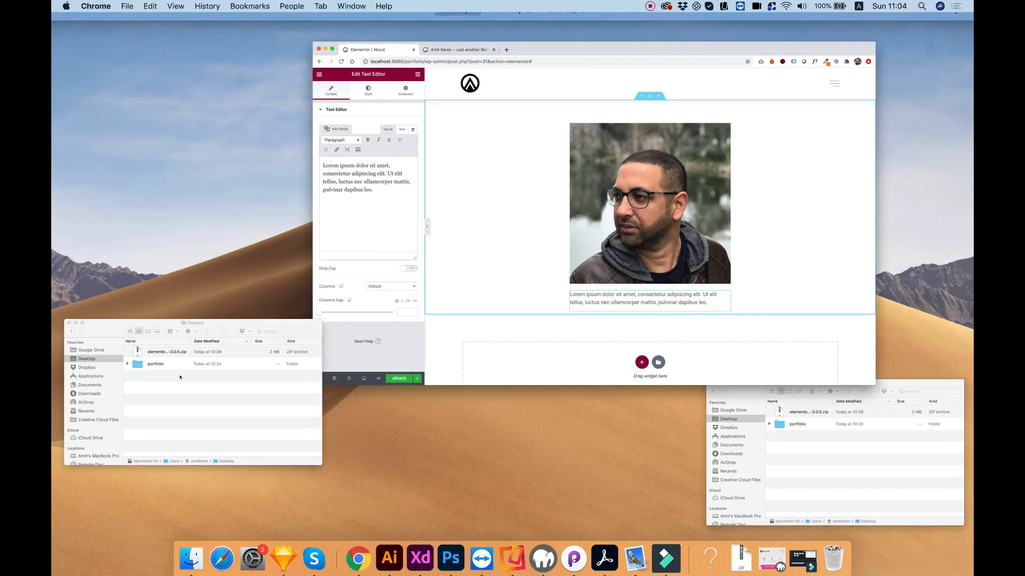
double_click(307, 232)
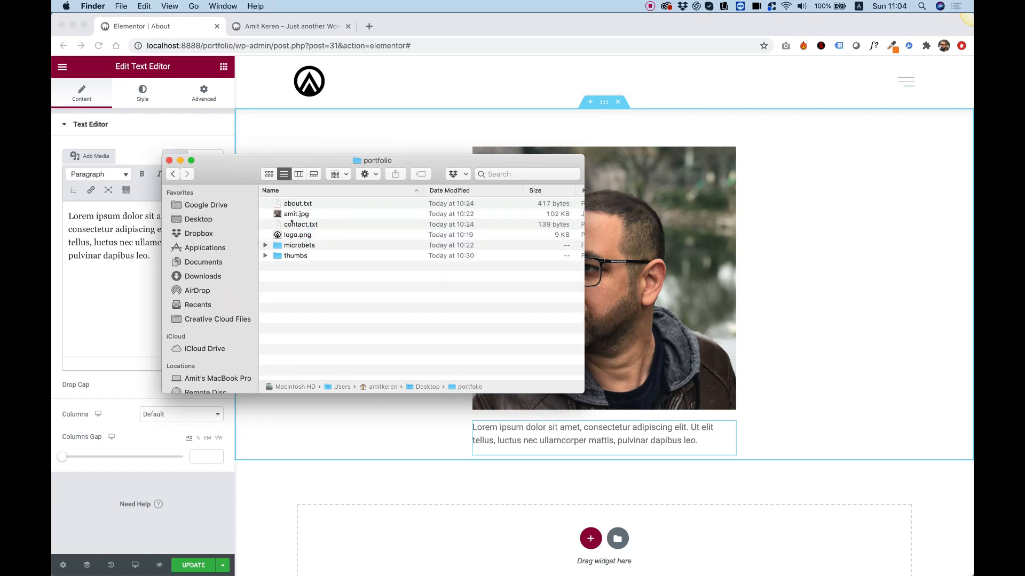
double_click(296, 204)
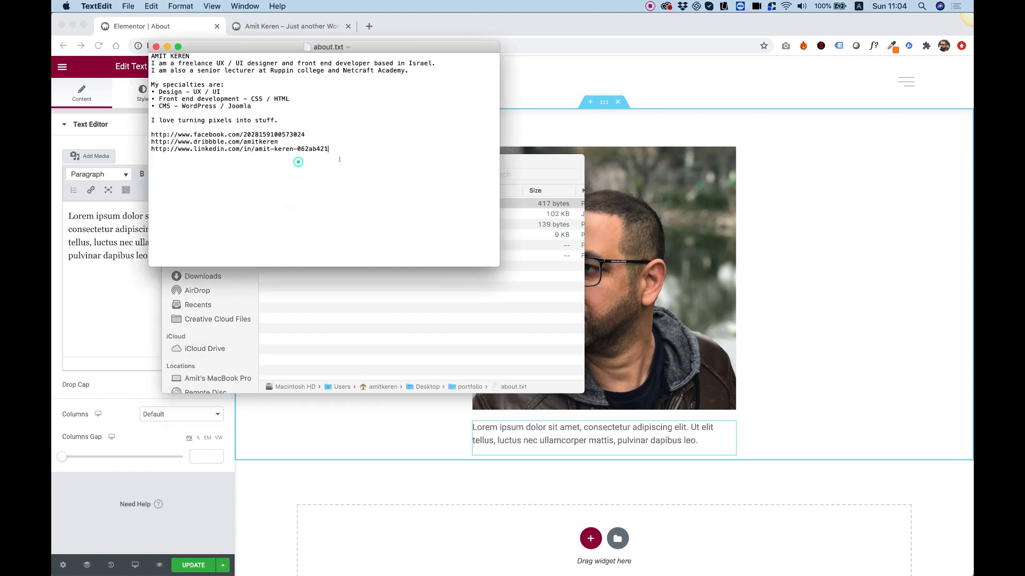
left_click_drag(348, 146, 155, 11)
key("super+c")
Step: Replace the Text Editor's placeholder paragraph with the copied about.txt text
left_click(464, 422)
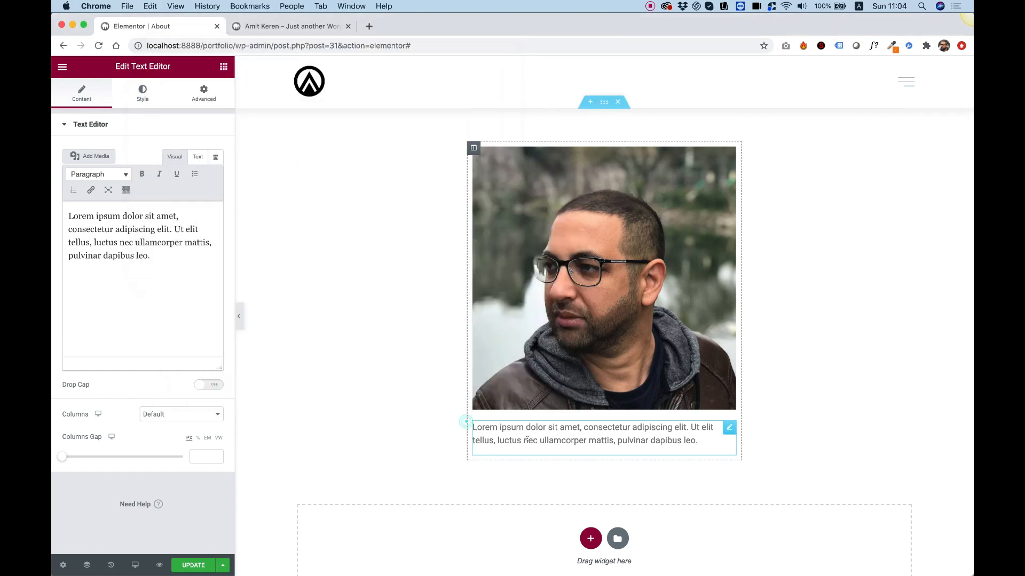
left_click(150, 286)
key("super+a")
key("super+v")
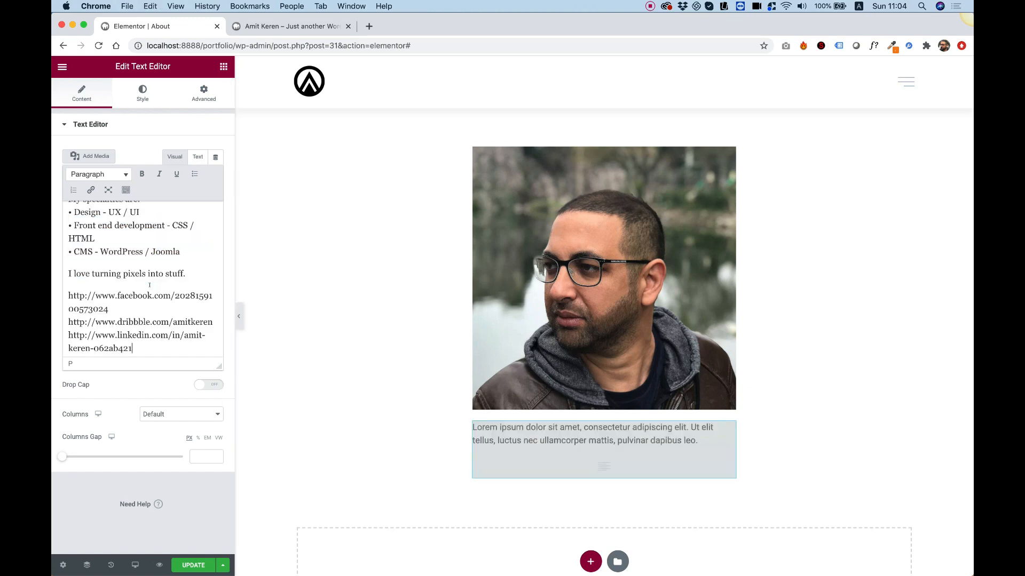
scroll(528, 361, "down", 3)
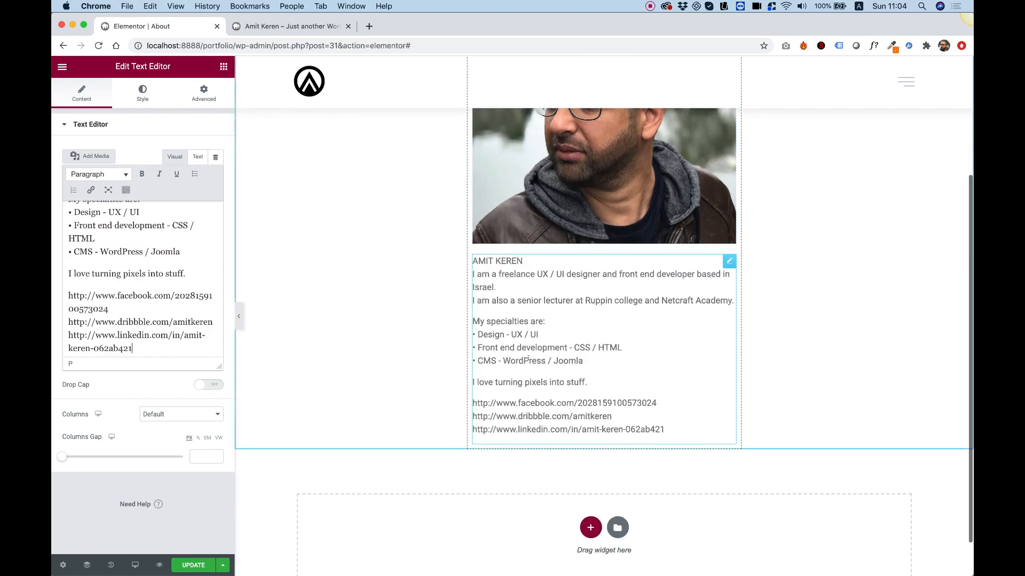
scroll(528, 359, "up", 2)
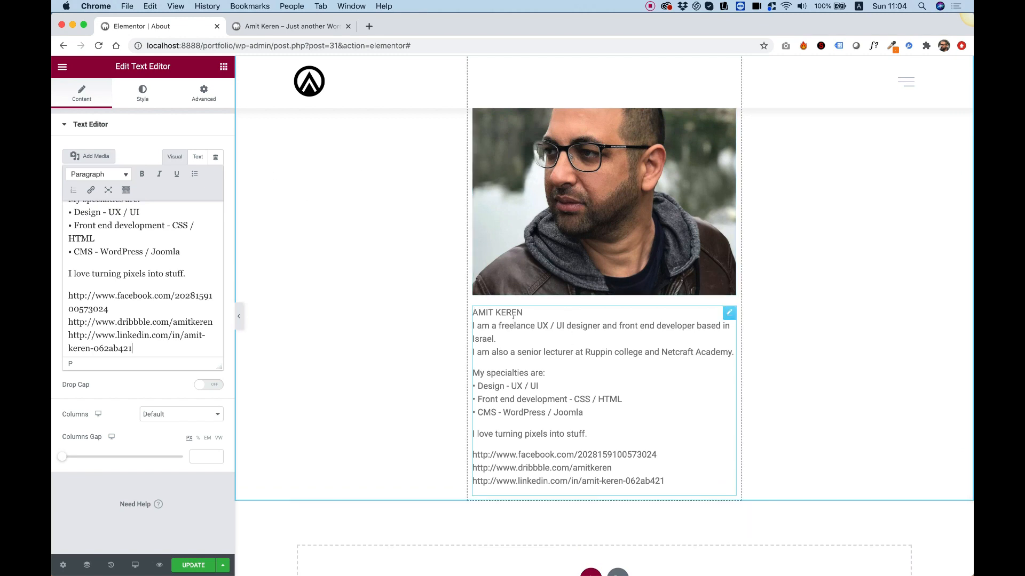
Step: Insert a Heading widget between the portrait and the biography text
left_click(224, 66)
left_click_drag(181, 173, 491, 308)
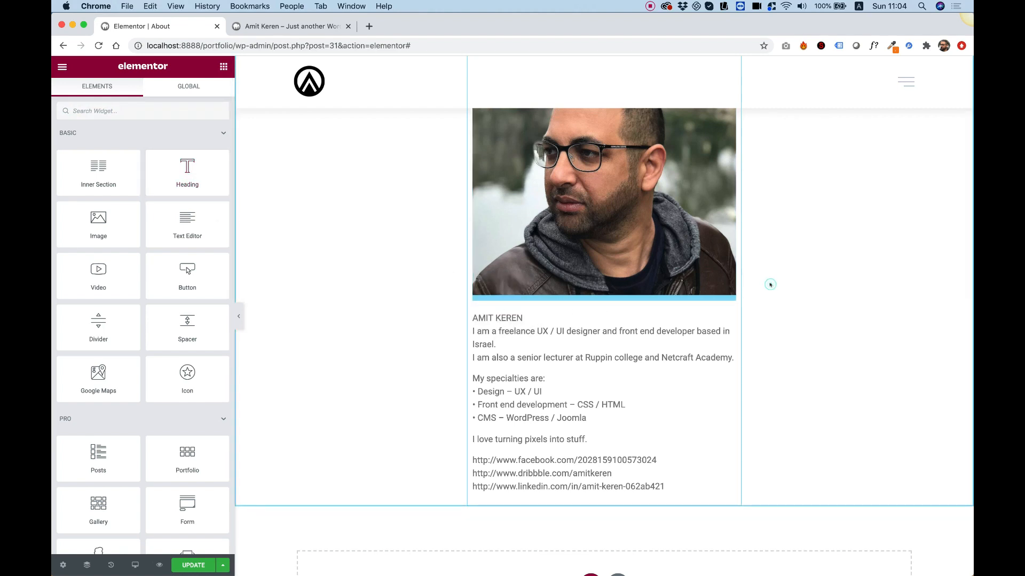
left_click_drag(195, 170, 532, 292)
Step: Copy the name line at the start of the biography text and remove it along with its empty line
left_click(534, 347)
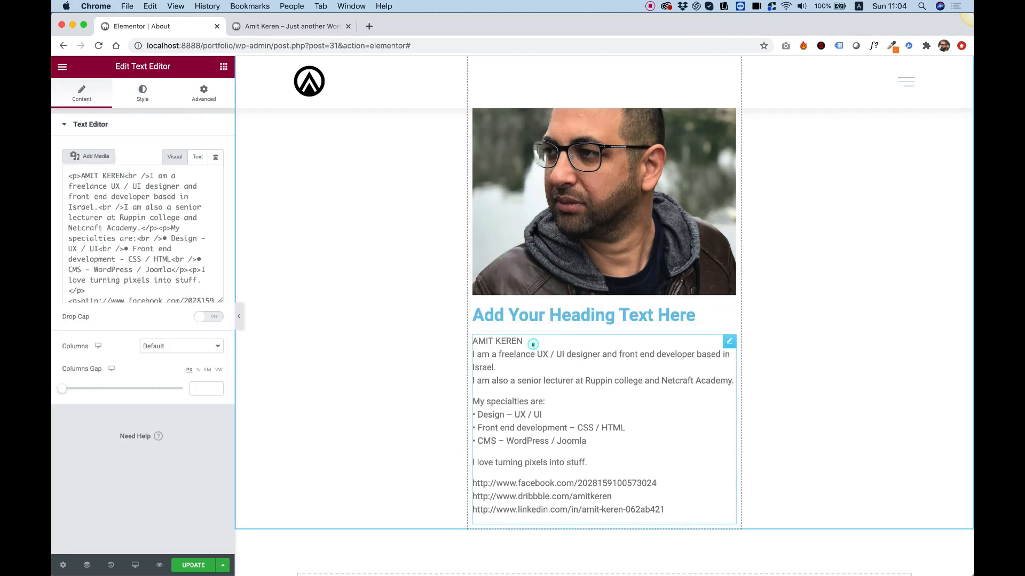
left_click(117, 219)
triple_click(132, 214)
key("super+c")
key("BackSpace")
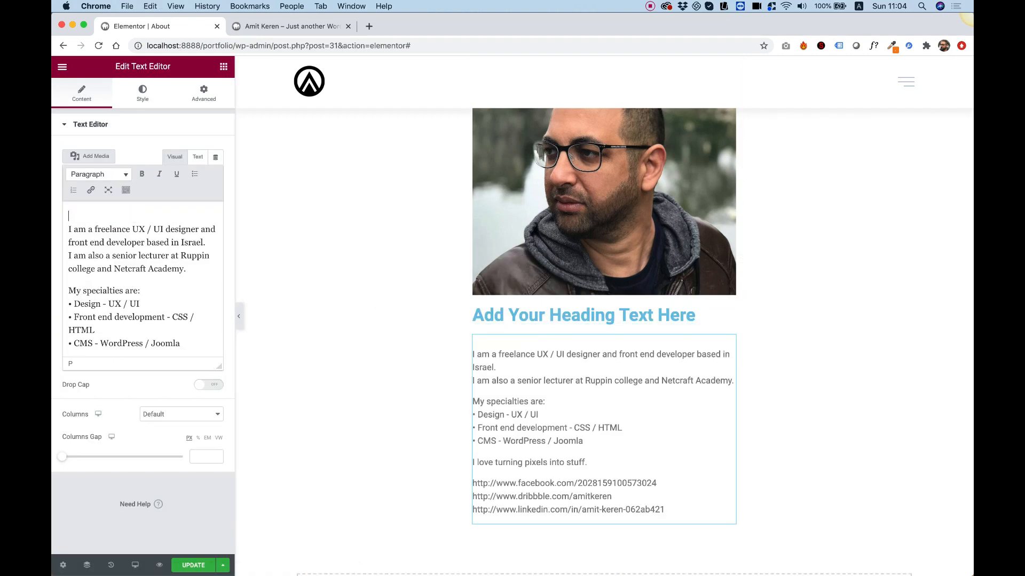
key("BackSpace")
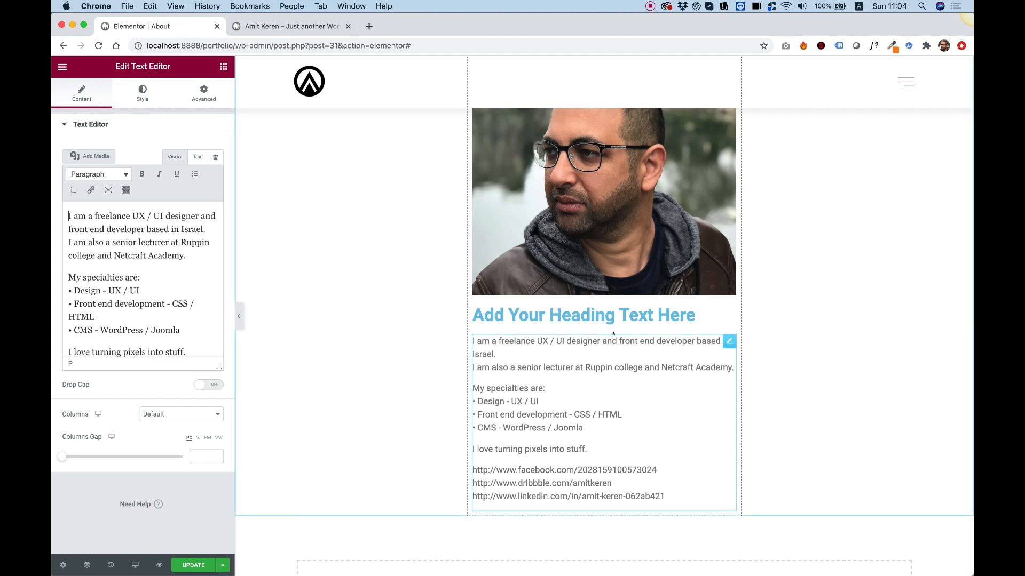
Step: Replace the new heading's placeholder title with the copied full name
left_click(618, 316)
left_click(176, 175)
key("super+a")
key("super+v")
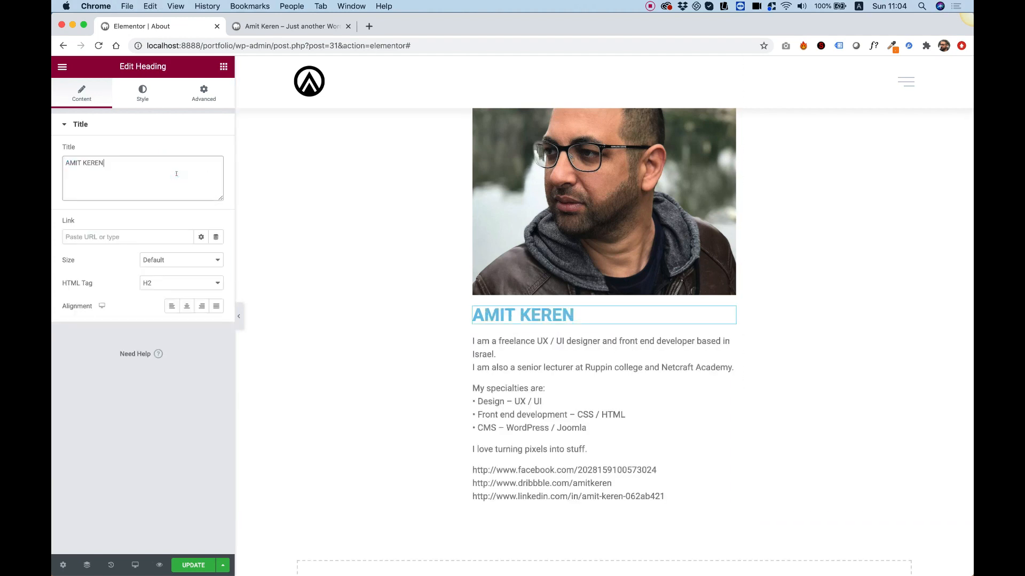
Step: Set the name heading's text color to #000000
left_click(143, 91)
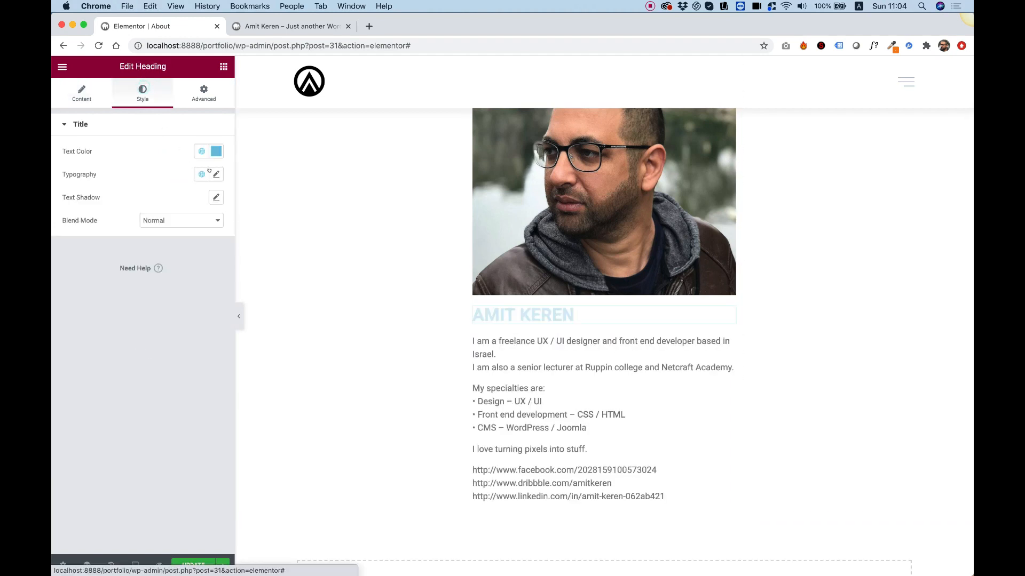
left_click(216, 151)
type("#000000")
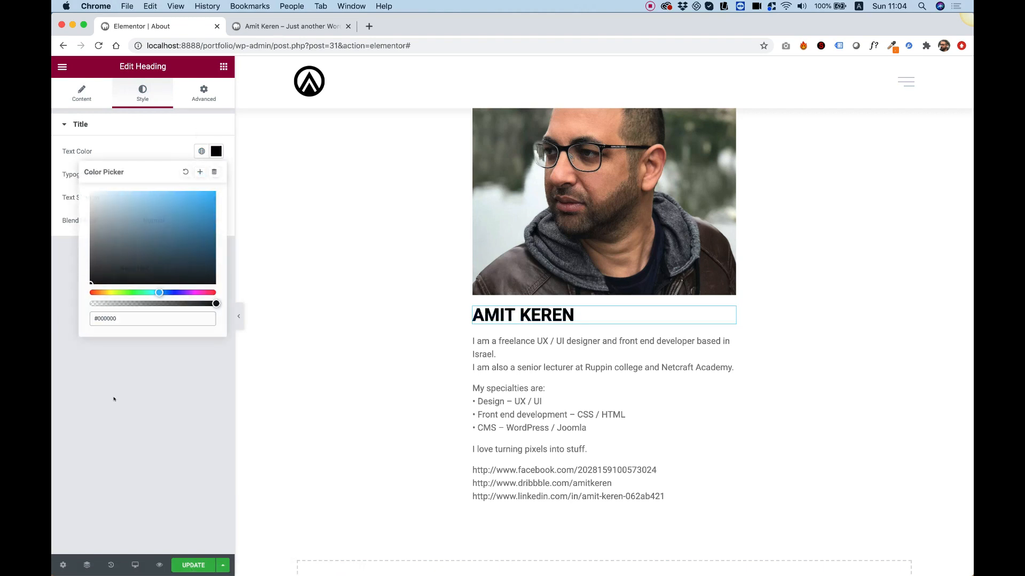
left_click(114, 400)
Step: Find the Social Icons widget and insert it directly below the biography text
scroll(615, 337, "down", 1)
scroll(615, 337, "down", 2)
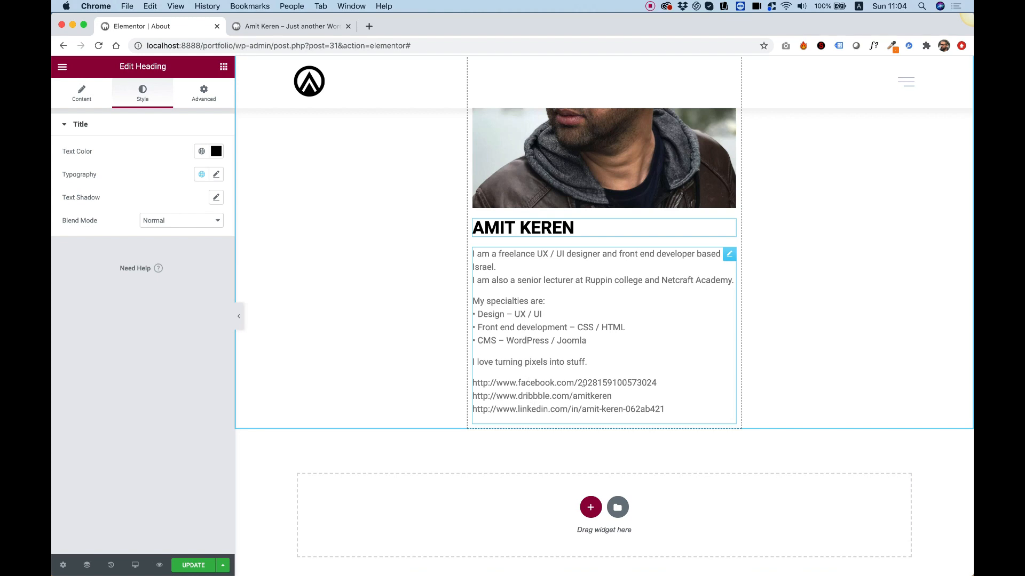
left_click(223, 66)
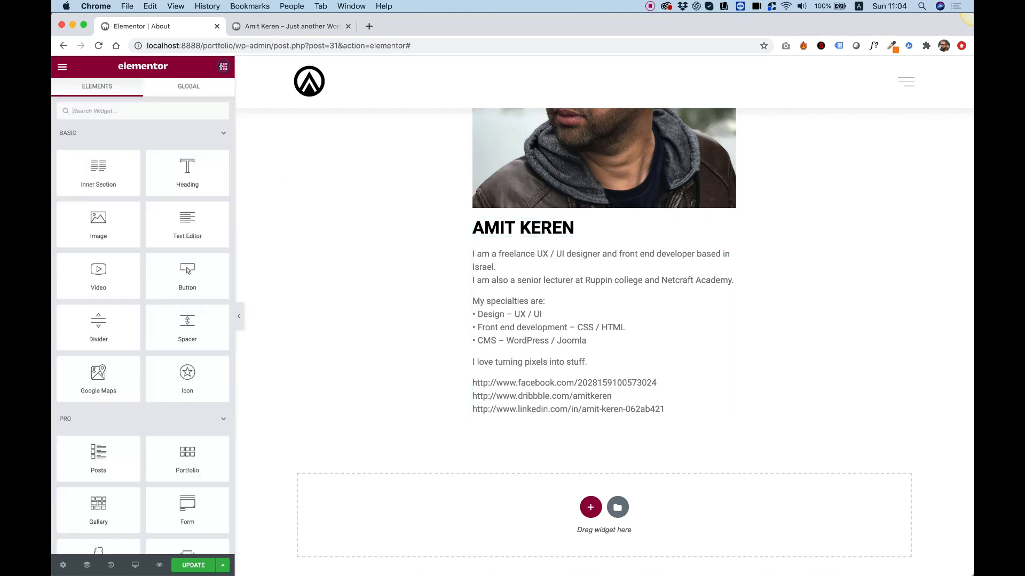
type("soci")
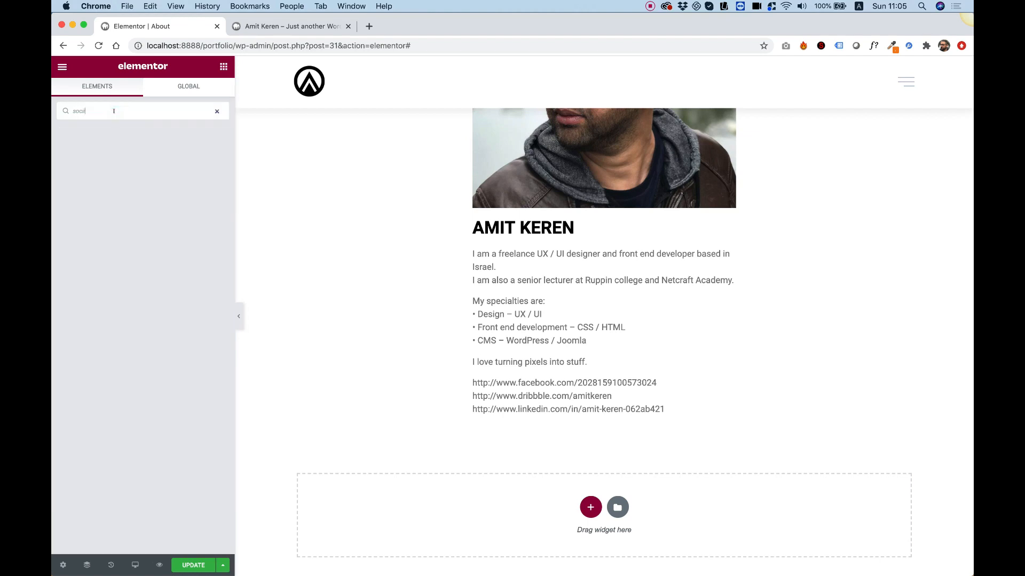
left_click_drag(107, 151, 606, 409)
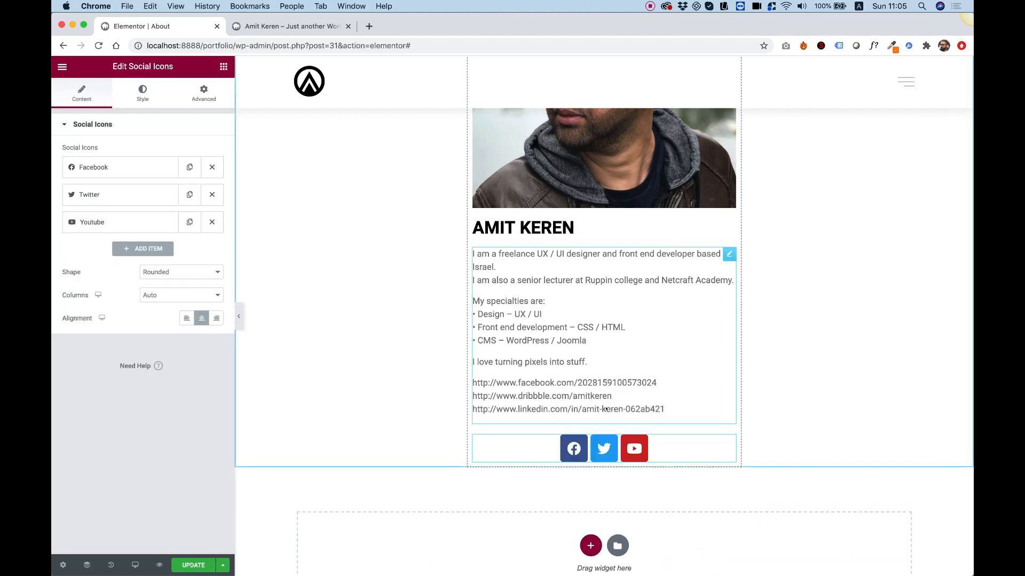
Step: Copy the Facebook address from the biography text and paste it as the link of the Facebook social icon
left_click(571, 382)
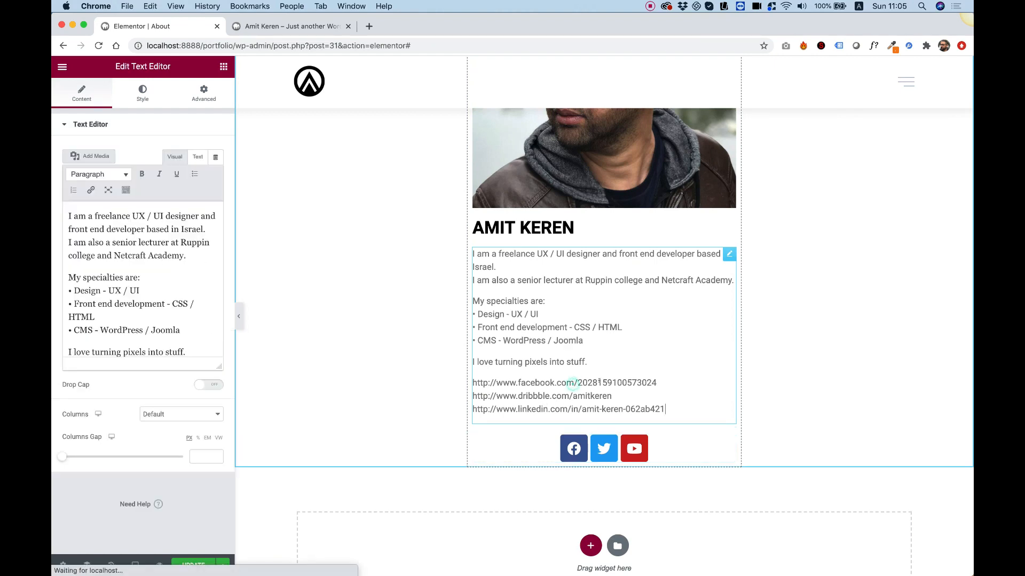
triple_click(599, 383)
key("super+c")
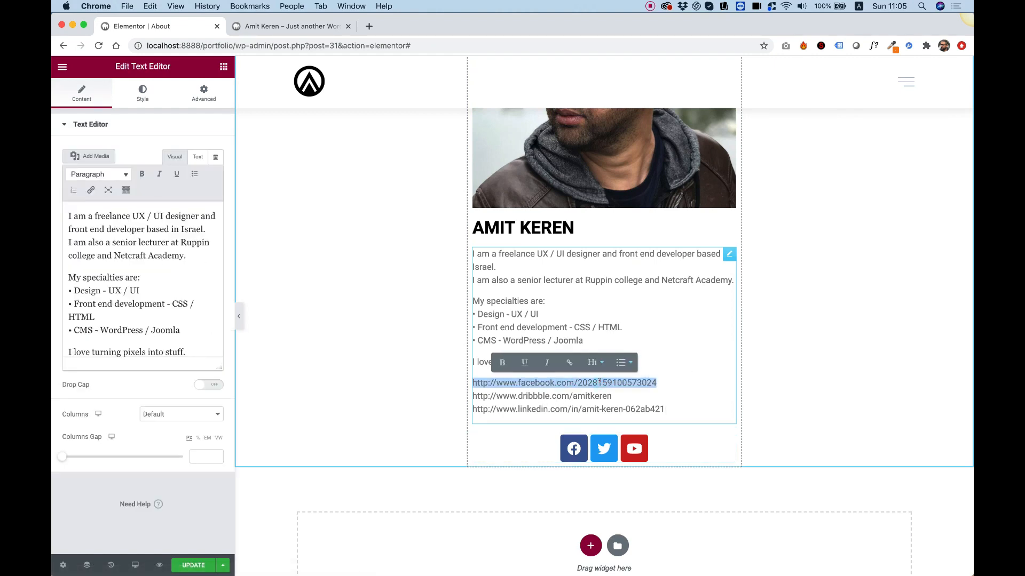
left_click(604, 450)
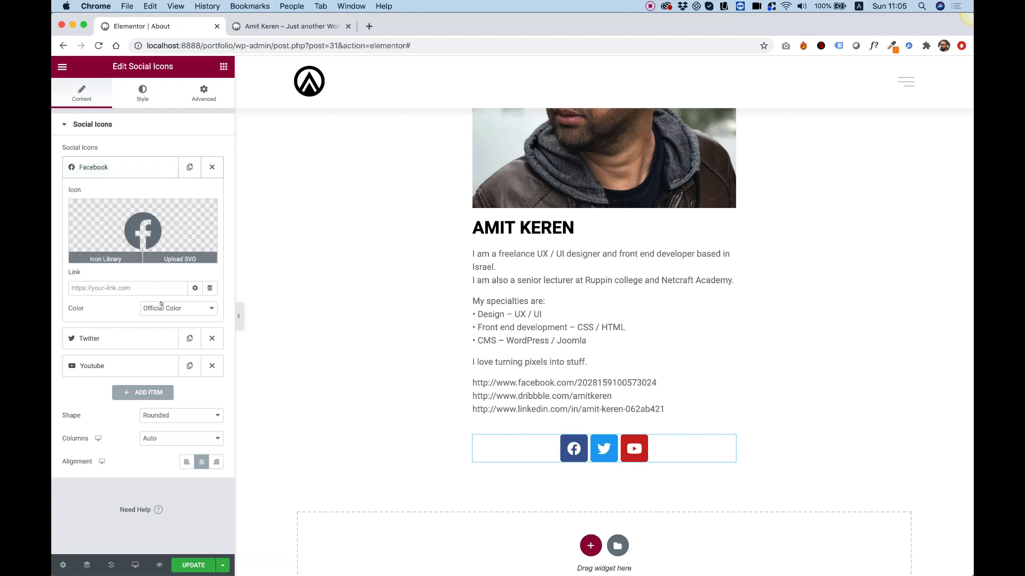
left_click(111, 287)
key("super+v")
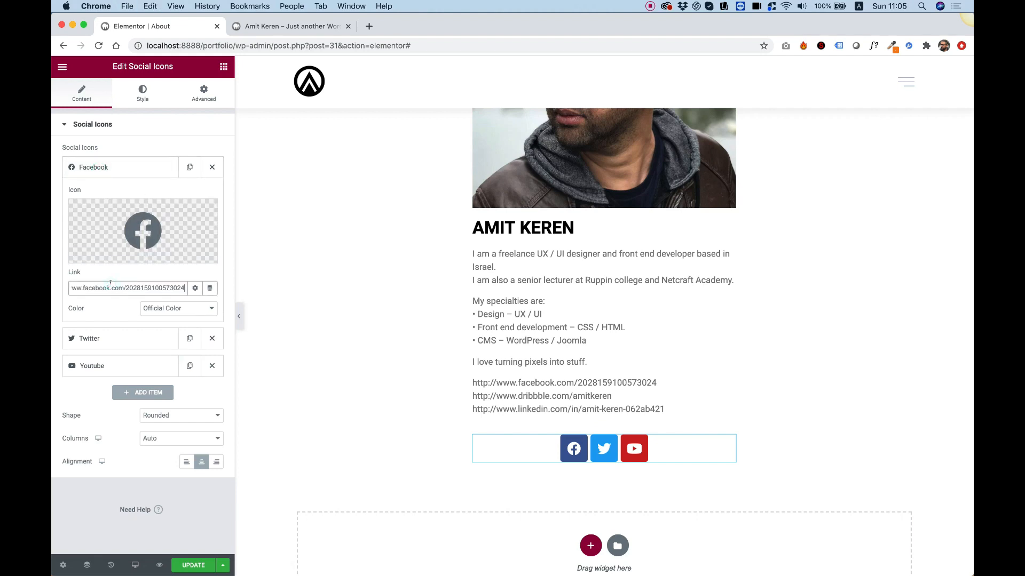
Step: Cut the Dribbble address from the biography text and paste it as the link of the Twitter social item
left_click(553, 396)
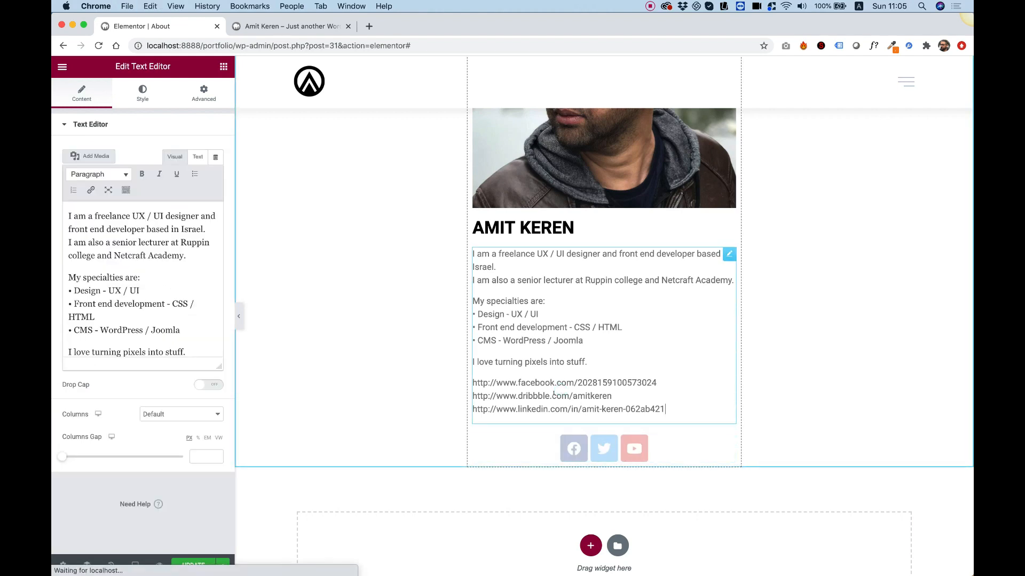
triple_click(553, 396)
key("super+x")
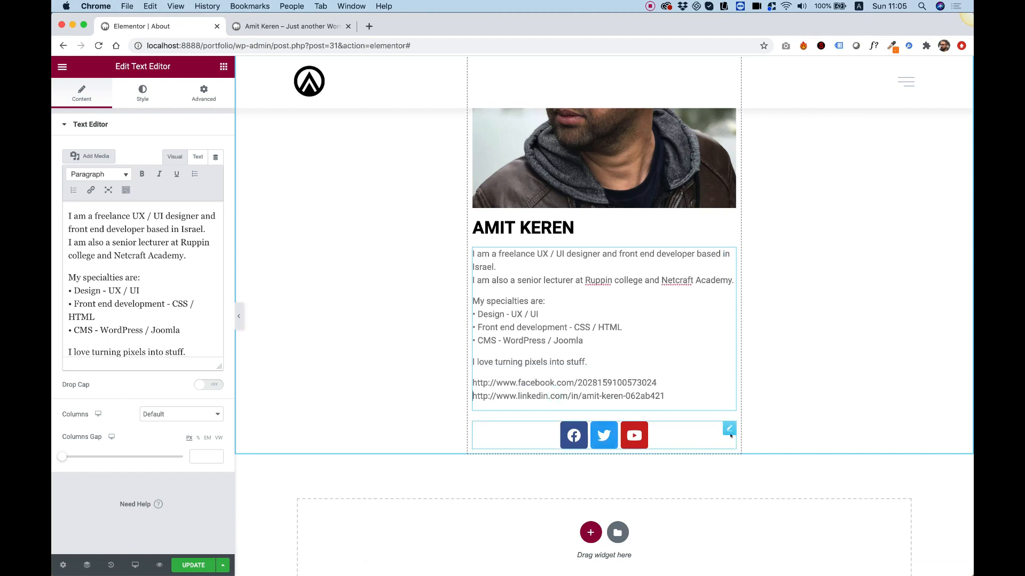
left_click(729, 432)
left_click(108, 197)
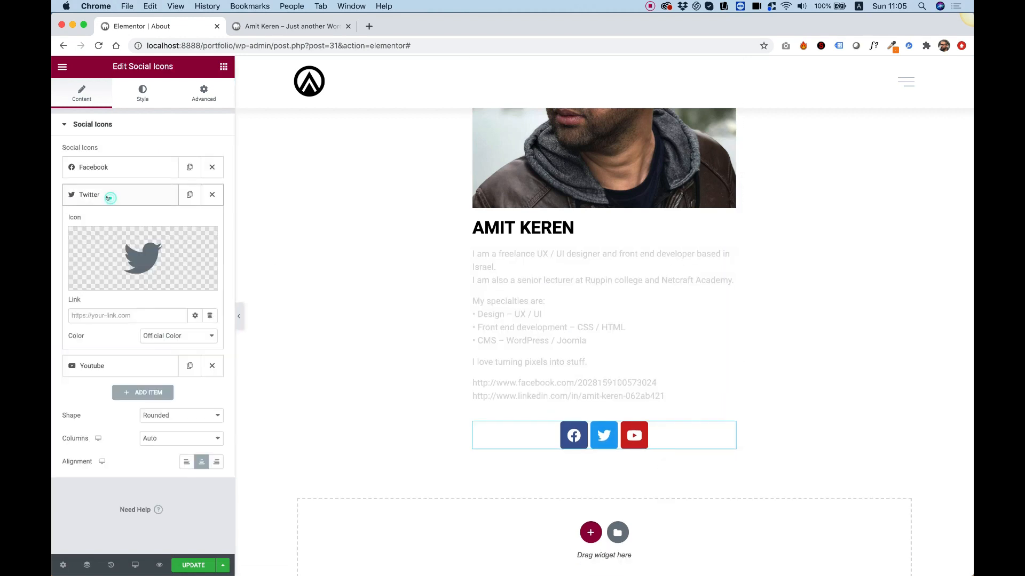
left_click(122, 315)
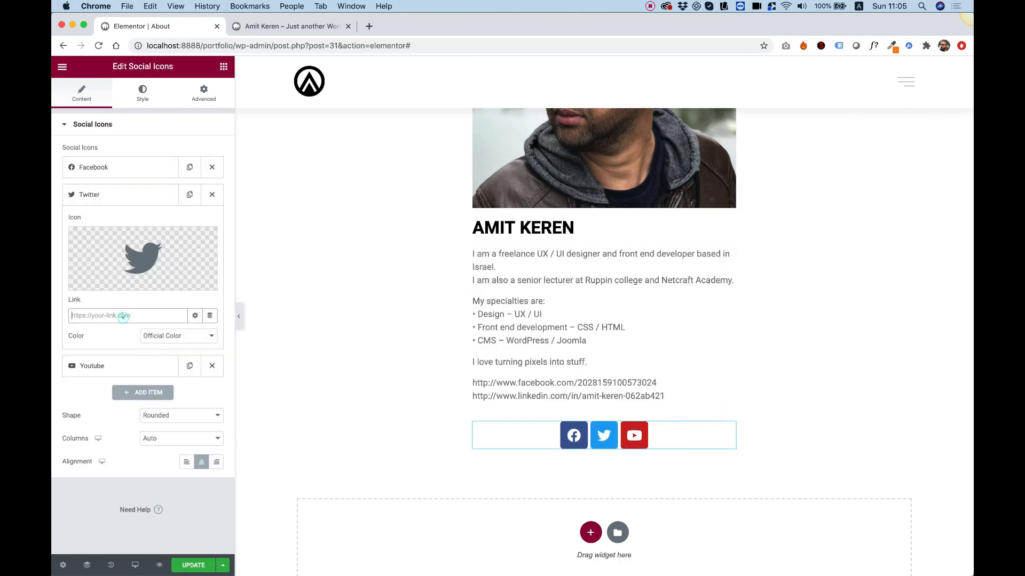
key("super+v")
Step: Replace the Twitter item's icon with the Dribbble icon from the icon library
left_click(152, 260)
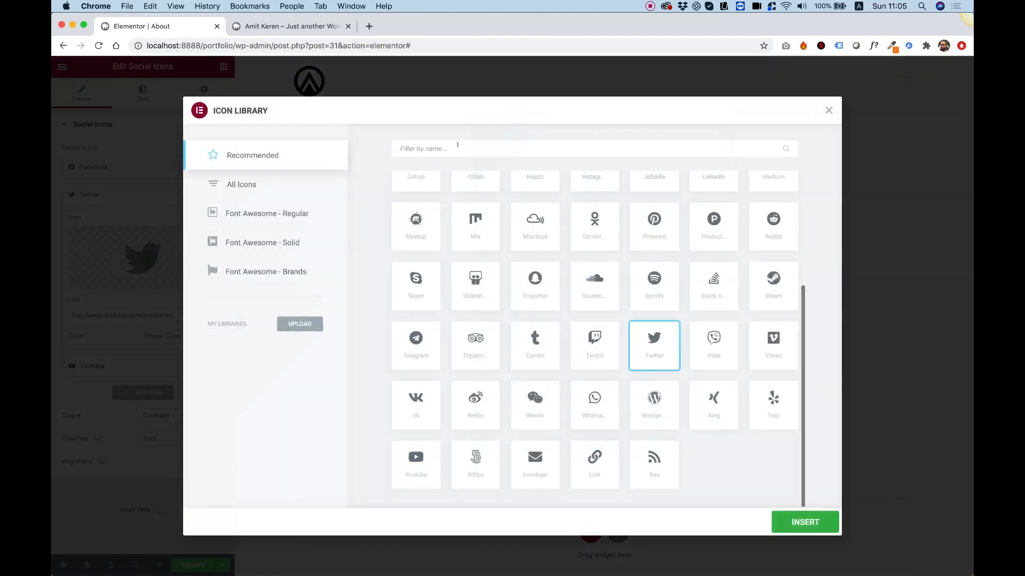
left_click(467, 148)
type("drib")
left_click(418, 214)
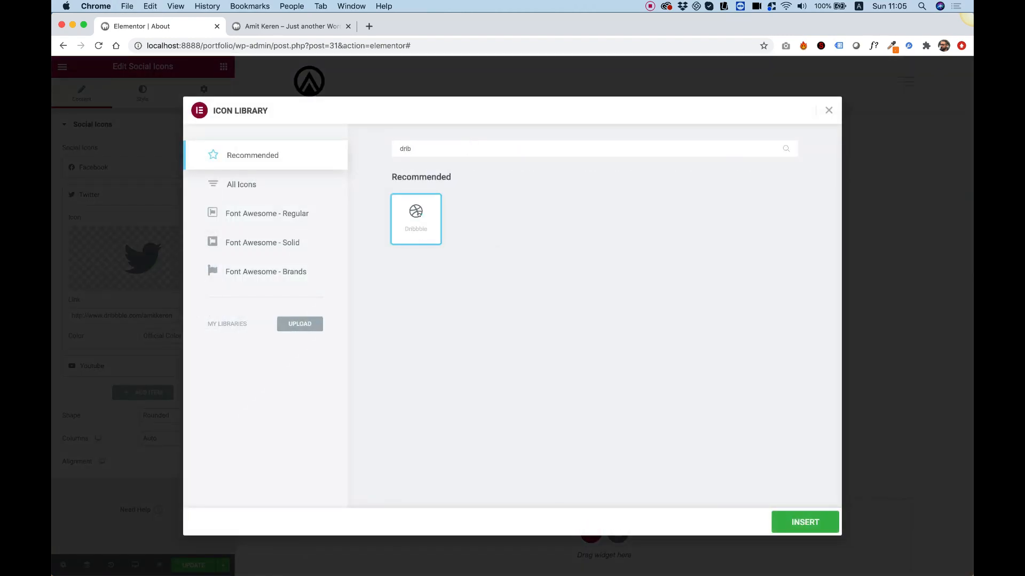
left_click(806, 521)
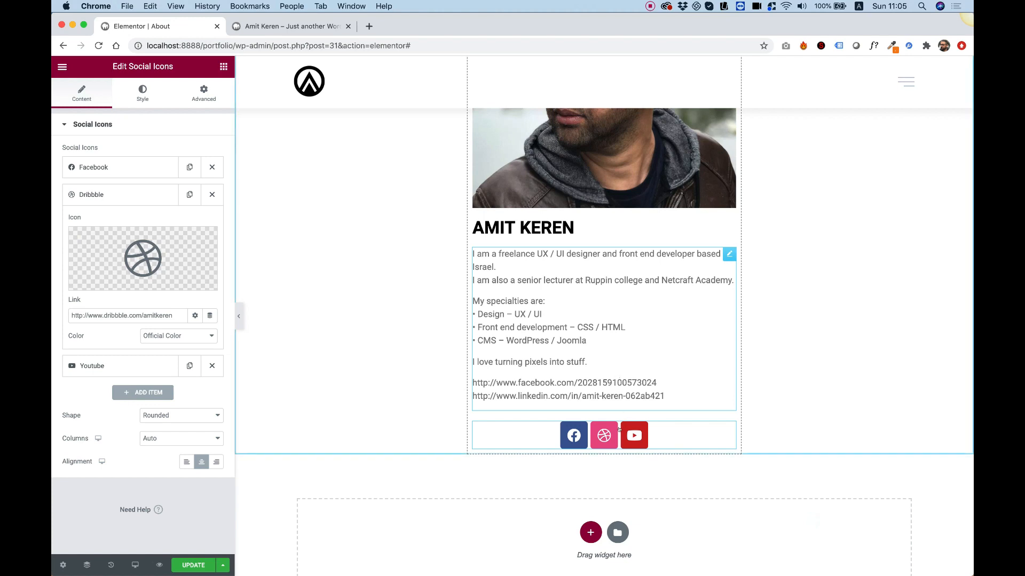
Step: Cut the LinkedIn address line out of the biography text
left_click(630, 390)
triple_click(569, 394)
key("BackSpace")
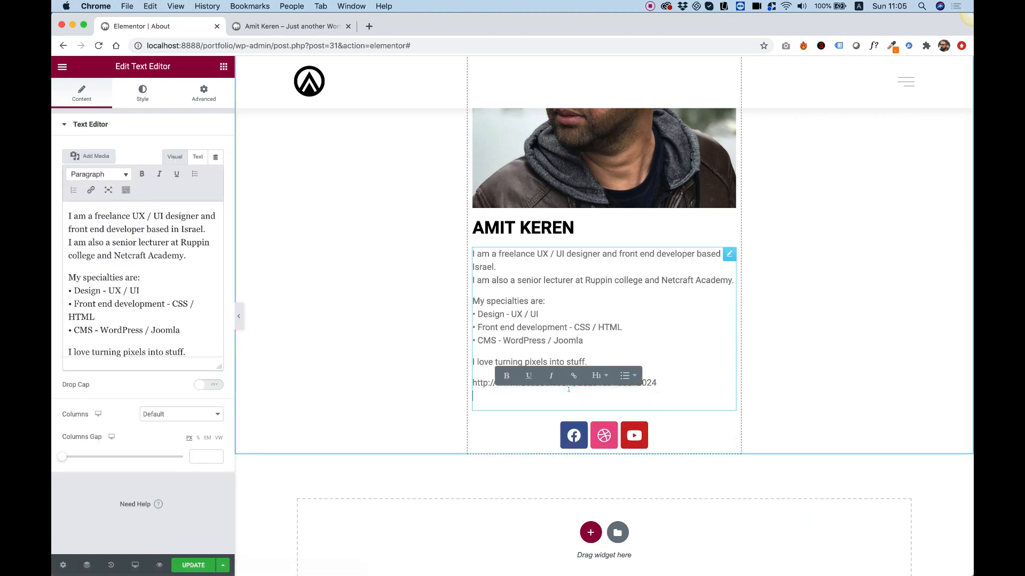
Step: Change the YouTube item's icon to LinkedIn and paste the cut LinkedIn address as its link
left_click(678, 442)
left_click(107, 225)
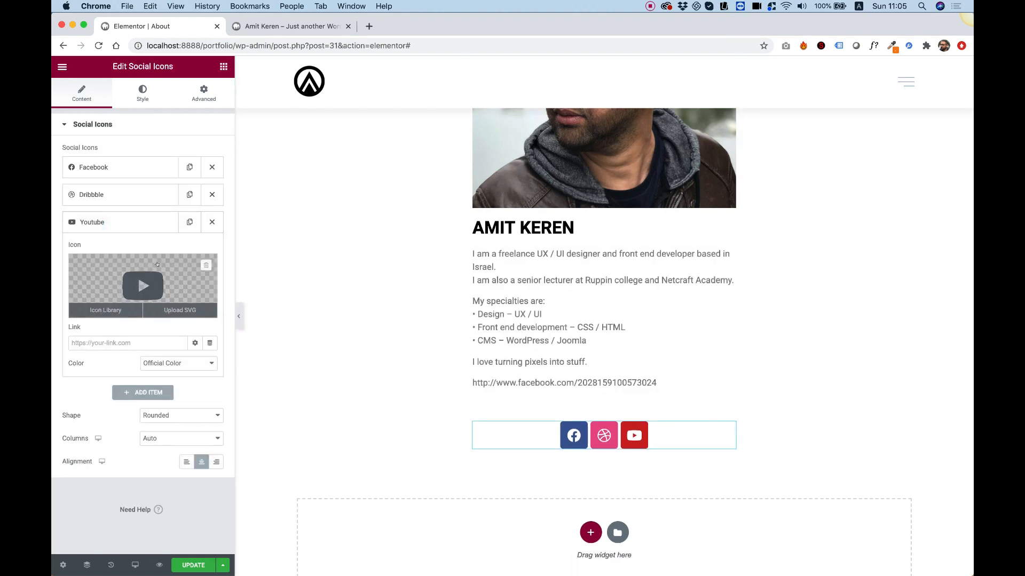
left_click(128, 259)
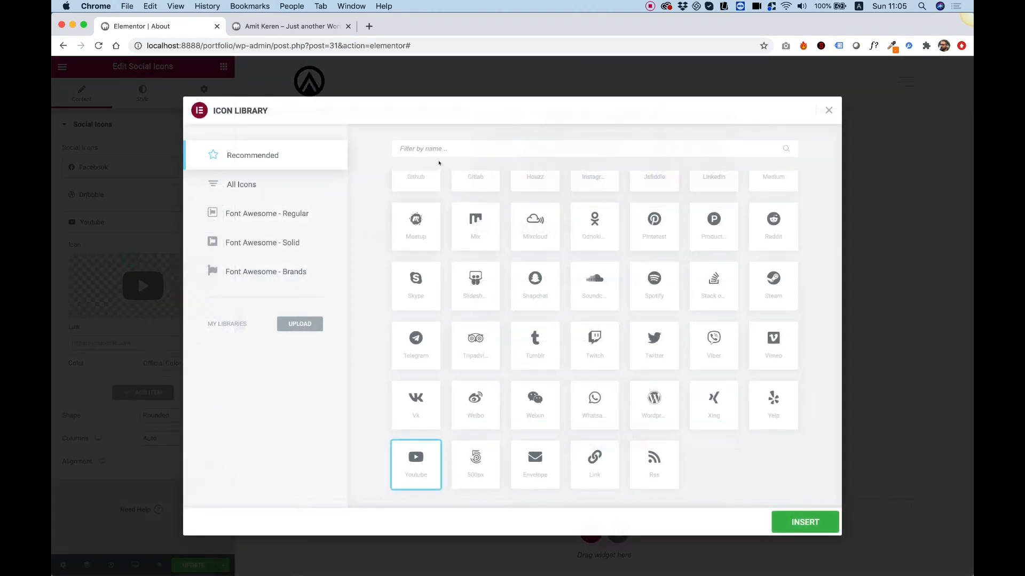
type("link")
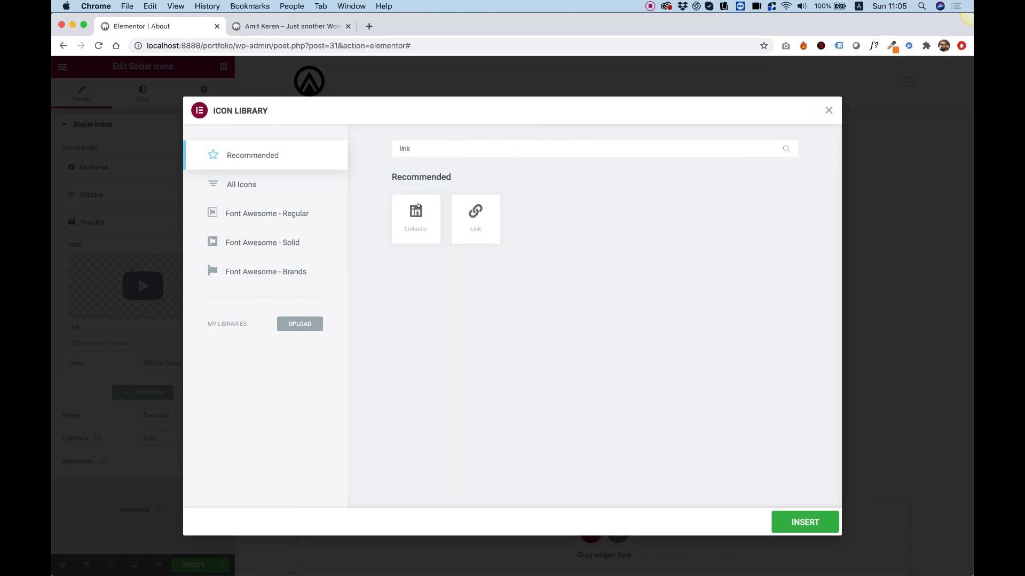
left_click(416, 210)
left_click(805, 521)
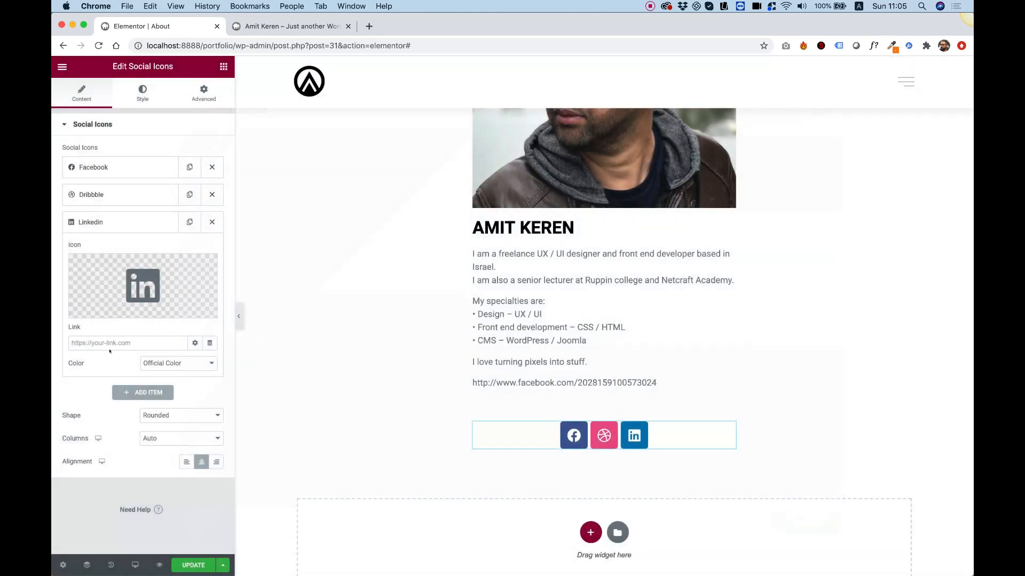
left_click(108, 345)
key("super+v")
Step: Delete the remaining Facebook address and the empty line from the end of the biography text
left_click(656, 382)
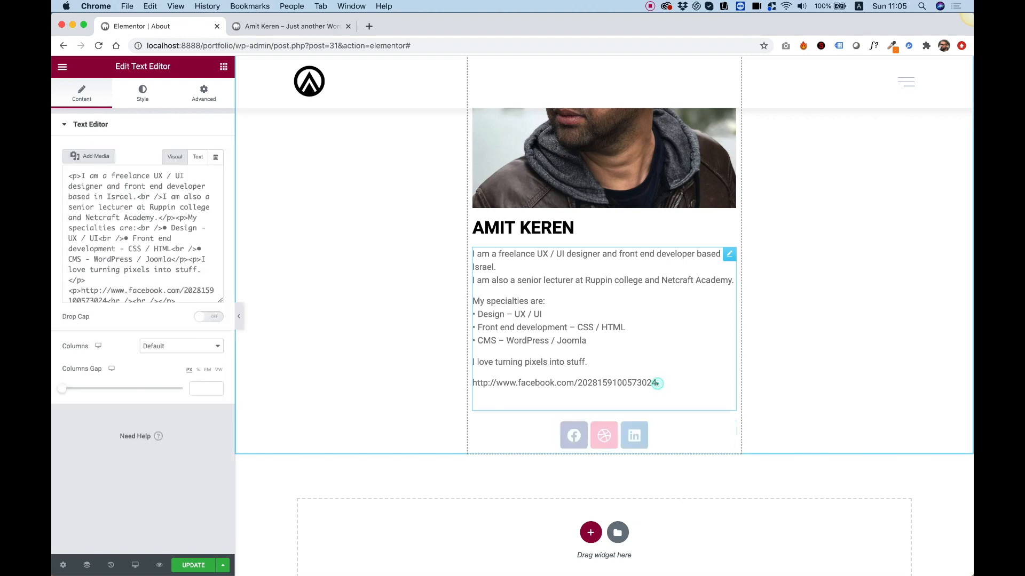
left_click_drag(657, 383, 416, 374)
key("BackSpace")
key("BackSpace")
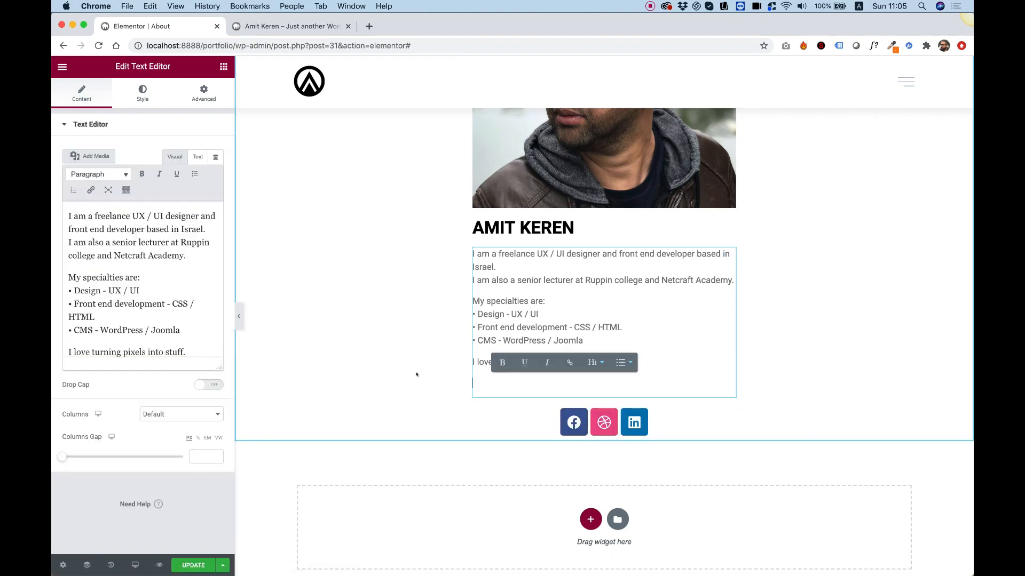
scroll(727, 307, "up", 3)
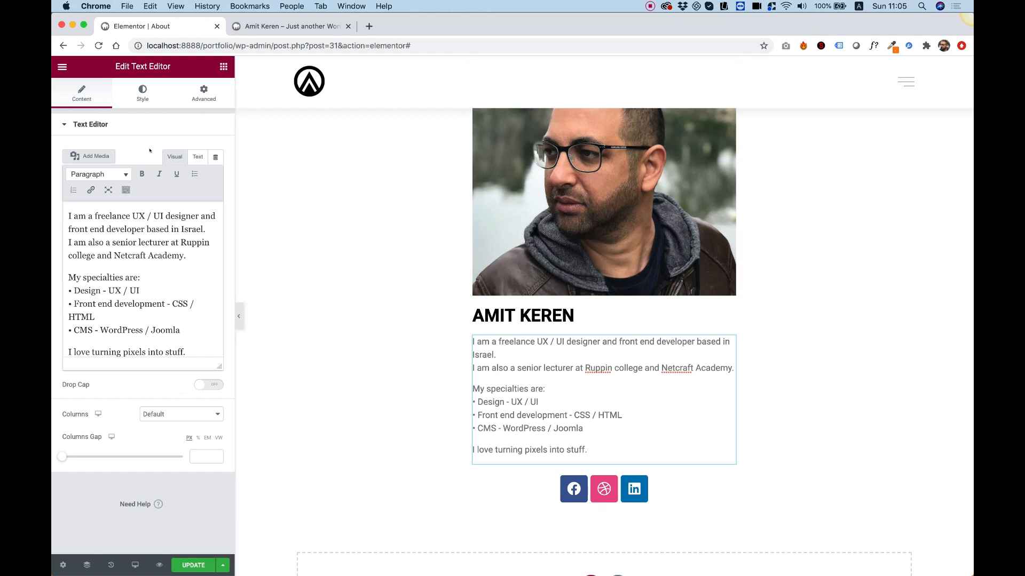
Step: Set the shape of the social icons to Circle
left_click(533, 488)
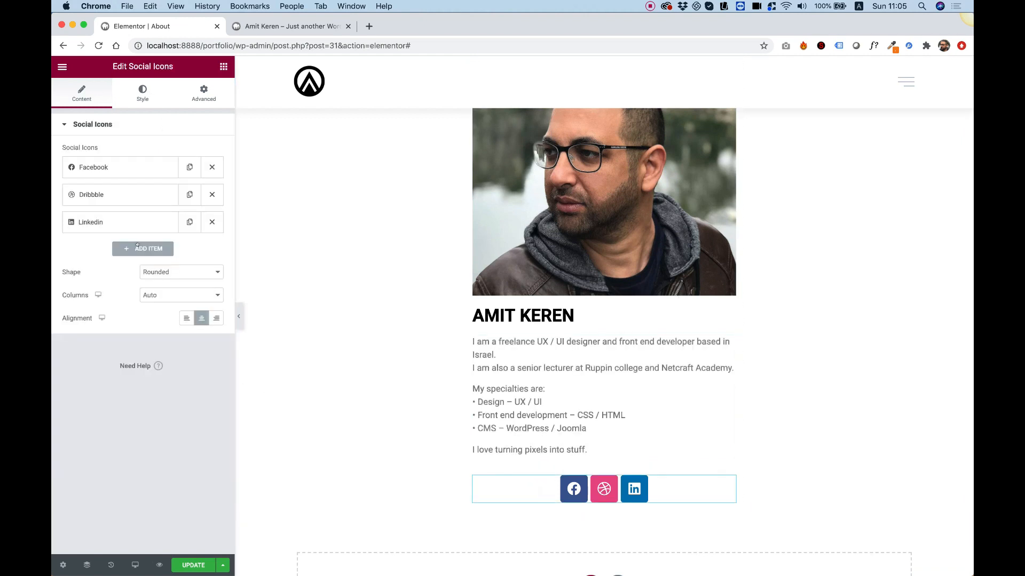
left_click(154, 271)
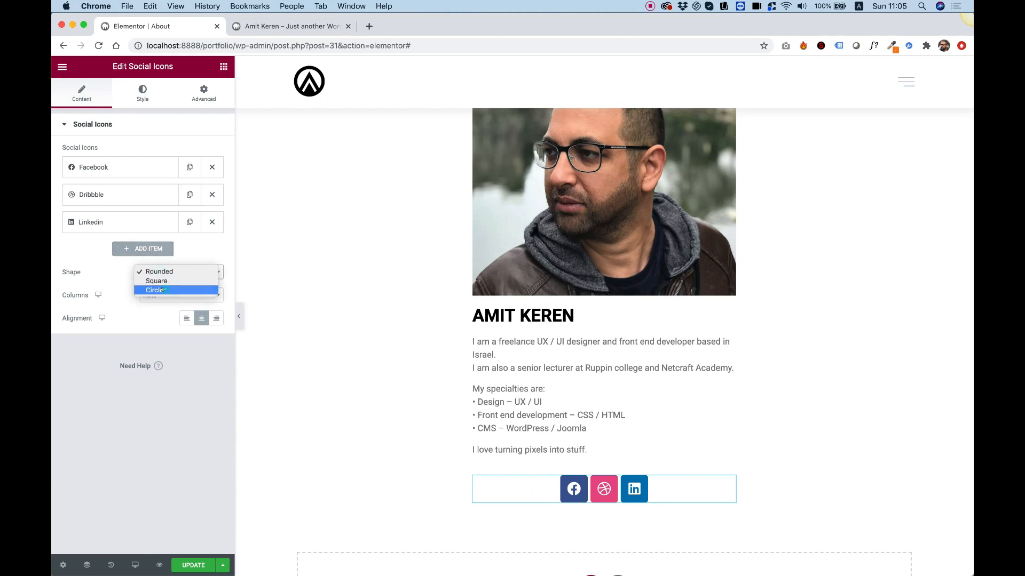
left_click(162, 290)
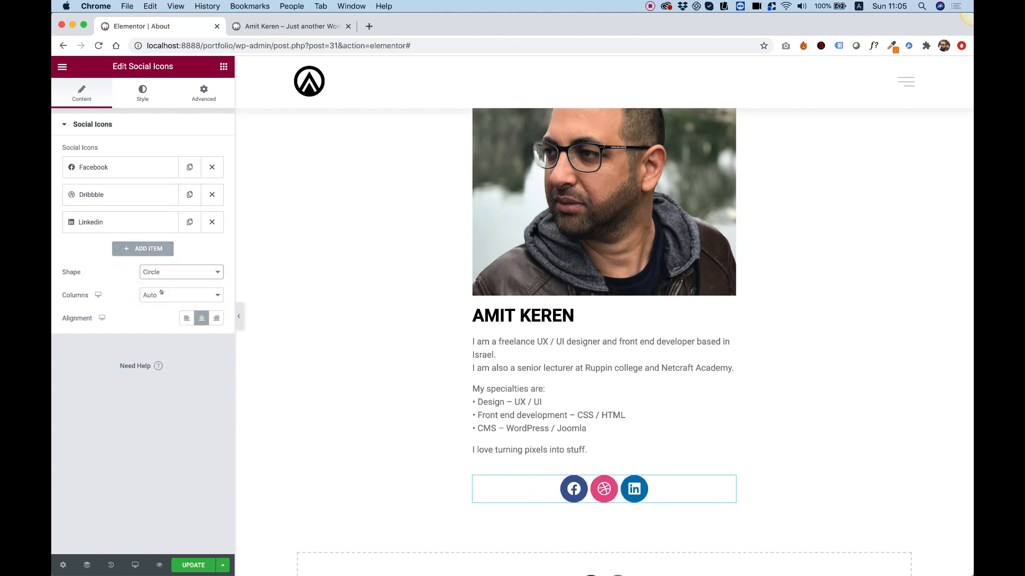
left_click(162, 292)
left_click(162, 293)
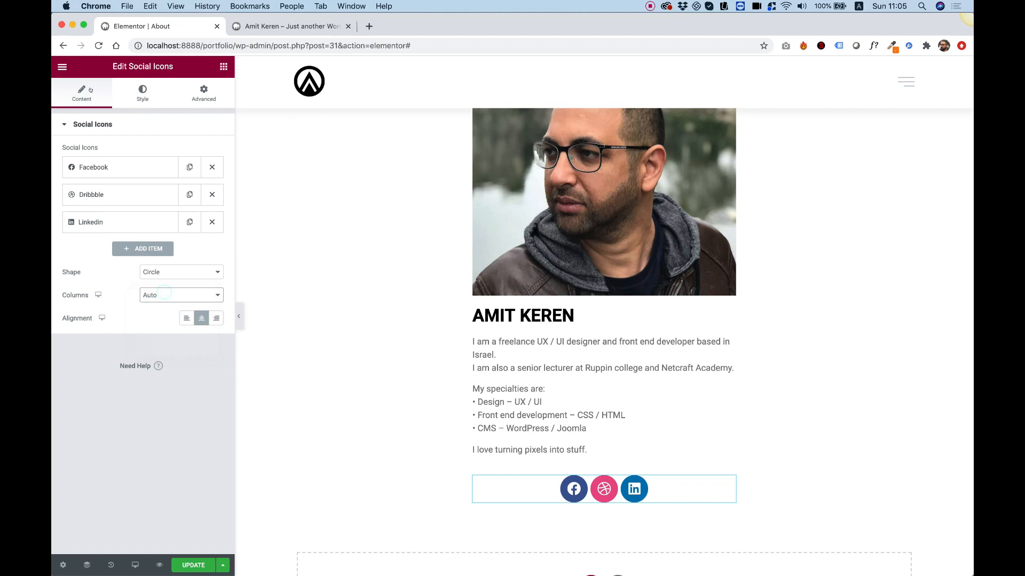
Step: Style the social icons with size 19, padding 0.8 and spacing 20
left_click(132, 97)
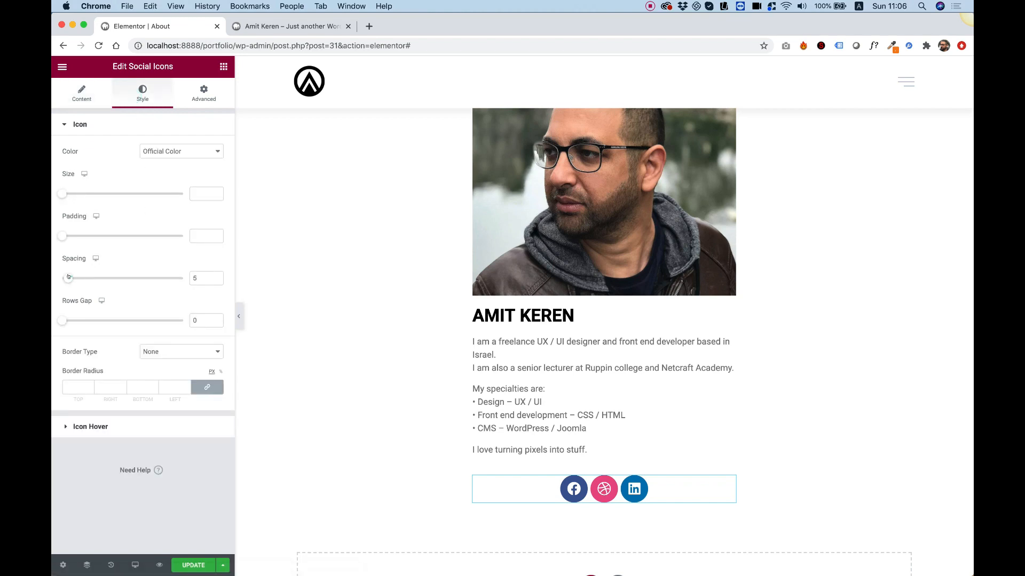
left_click_drag(68, 277, 86, 278)
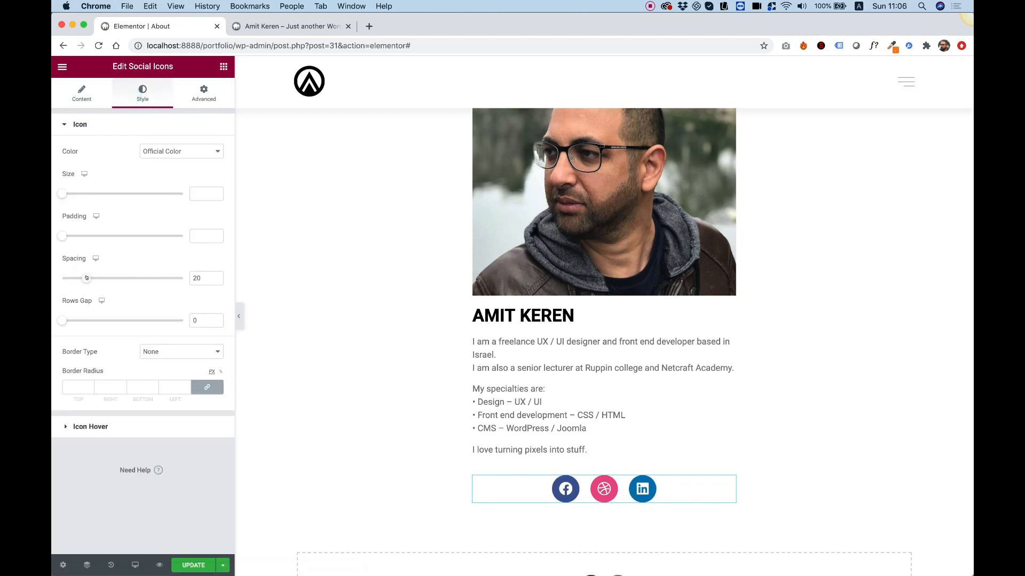
left_click(159, 144)
left_click(100, 144)
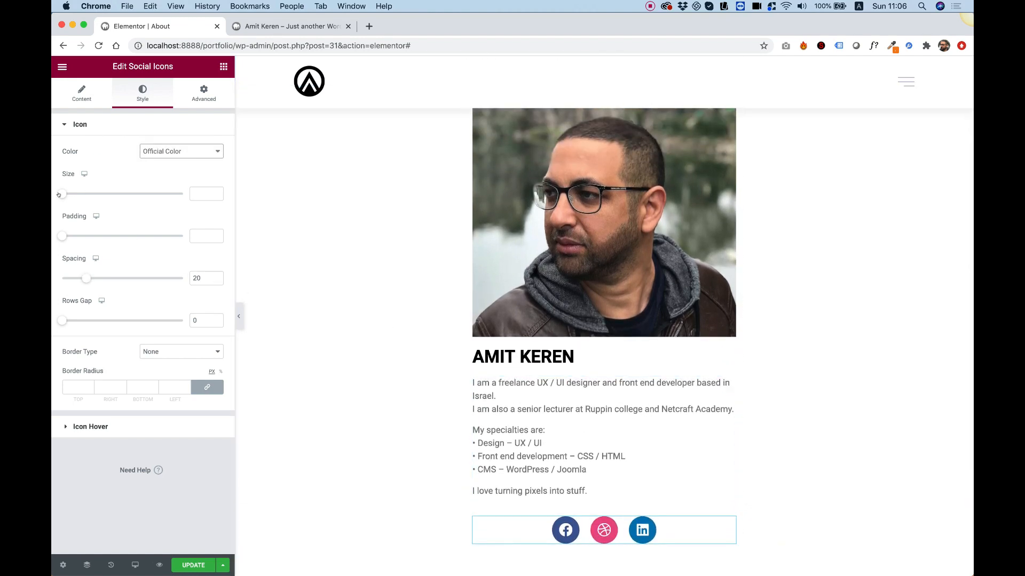
left_click_drag(63, 195, 64, 195)
left_click_drag(56, 236, 77, 236)
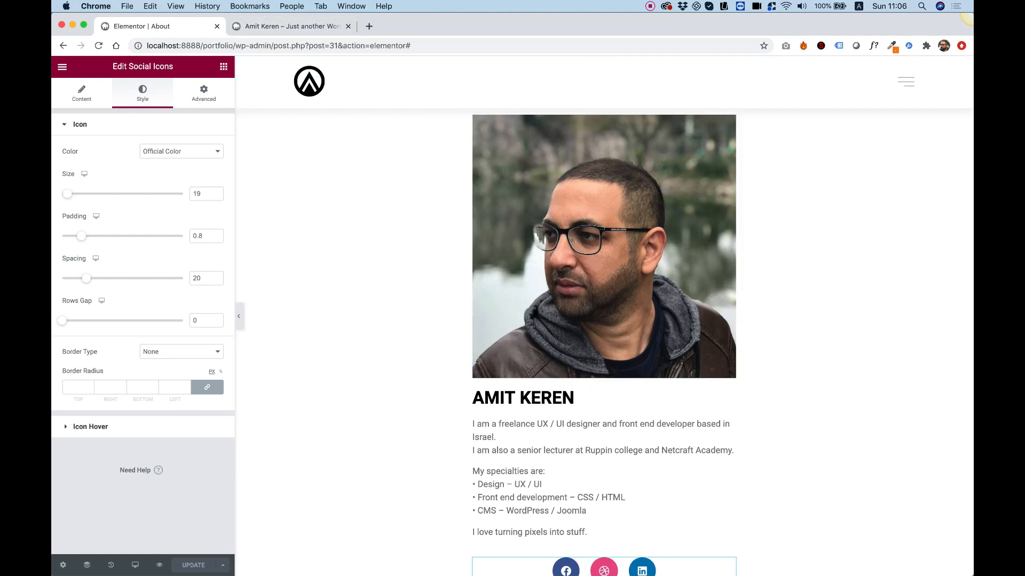
Step: Exit the About page to the dashboard and open the Contact page for editing with Elementor
left_click(58, 67)
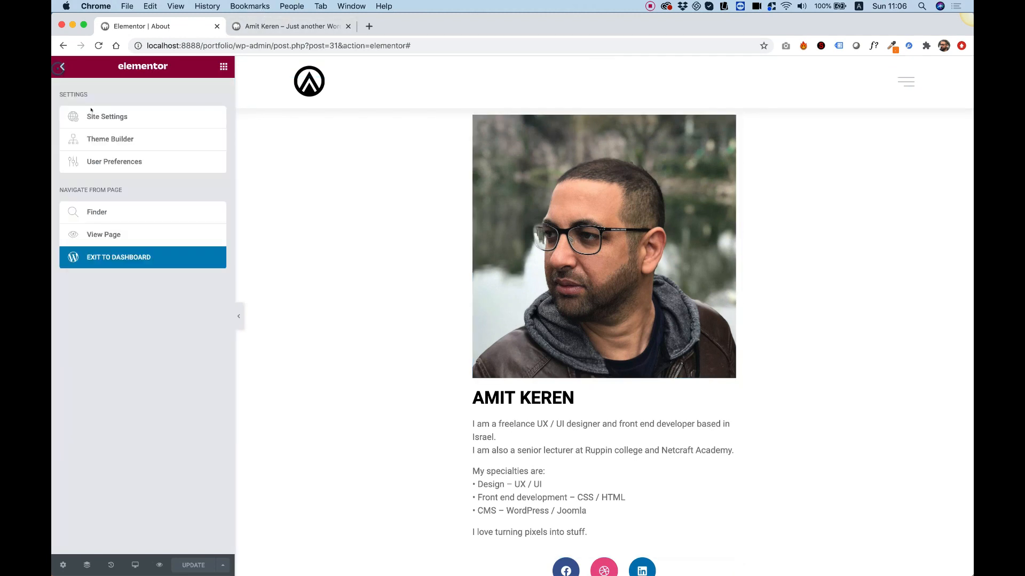
left_click(100, 253)
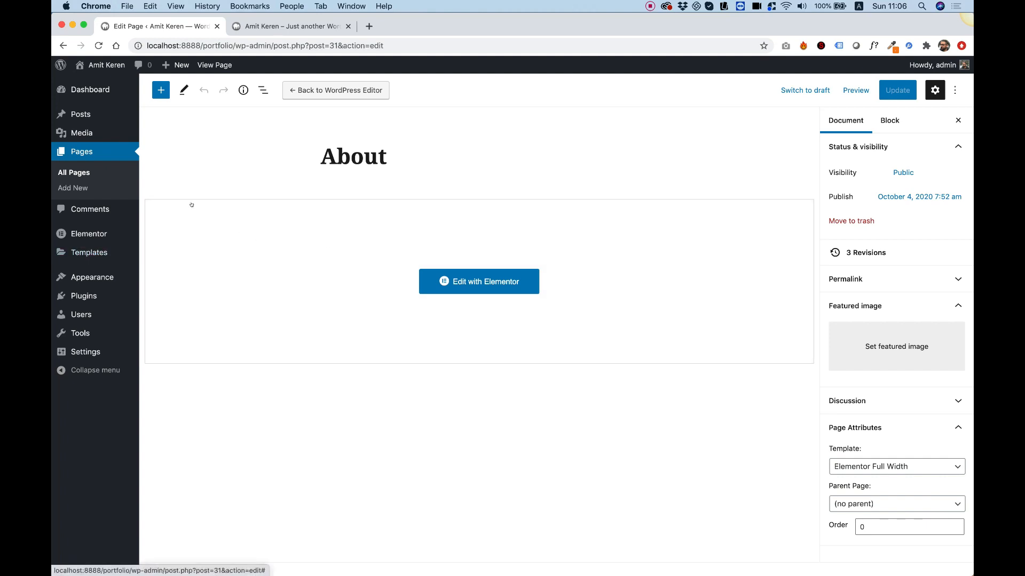
left_click(84, 151)
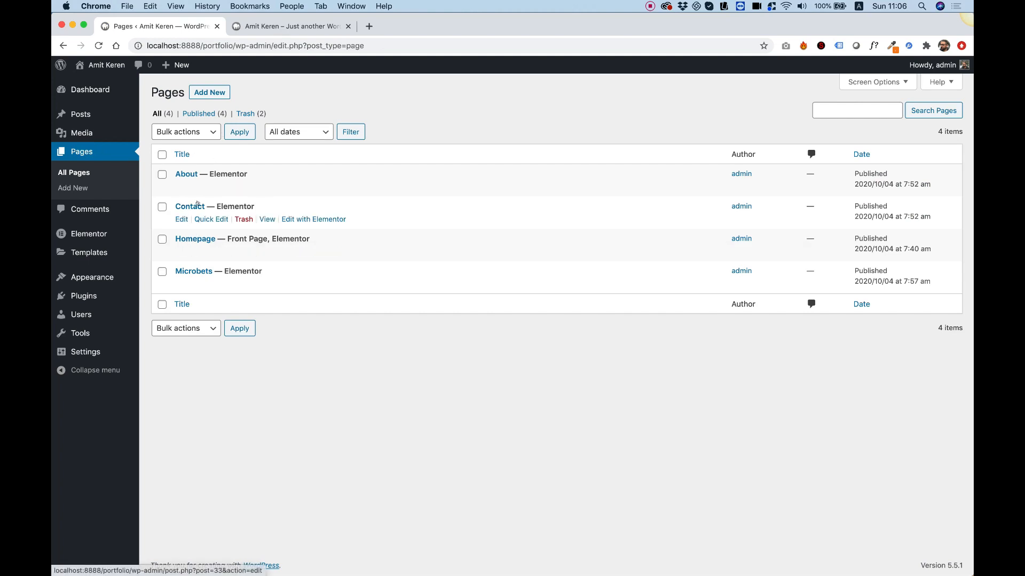
left_click(298, 219)
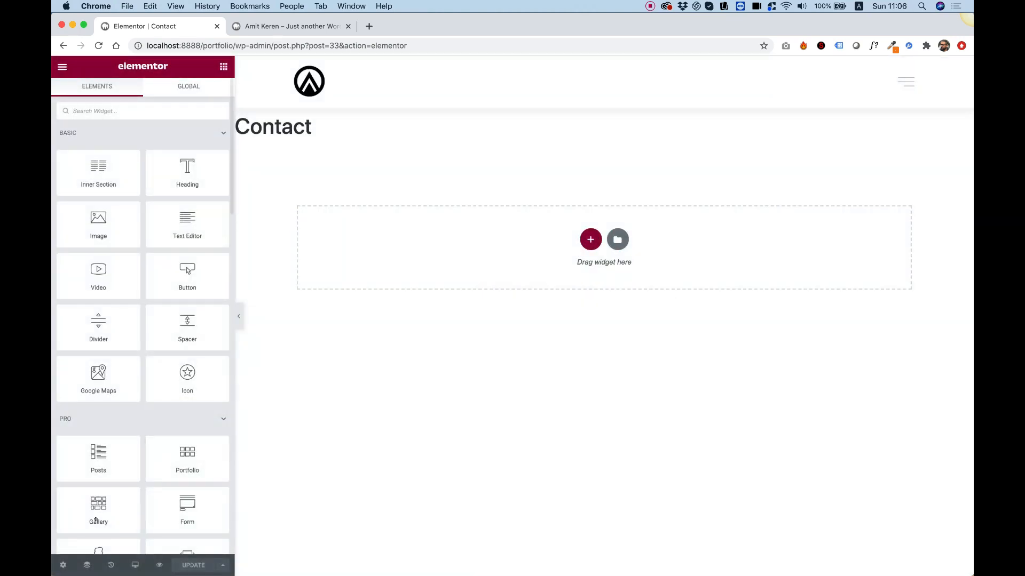
Step: Set the Contact page's layout to Elementor Full Width and reload the editor
left_click(63, 566)
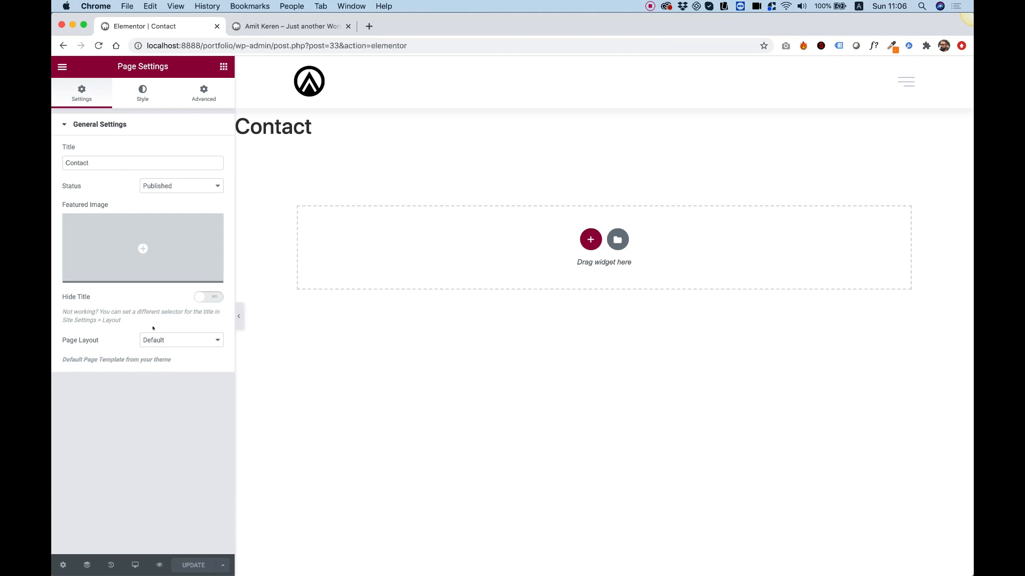
left_click(160, 340)
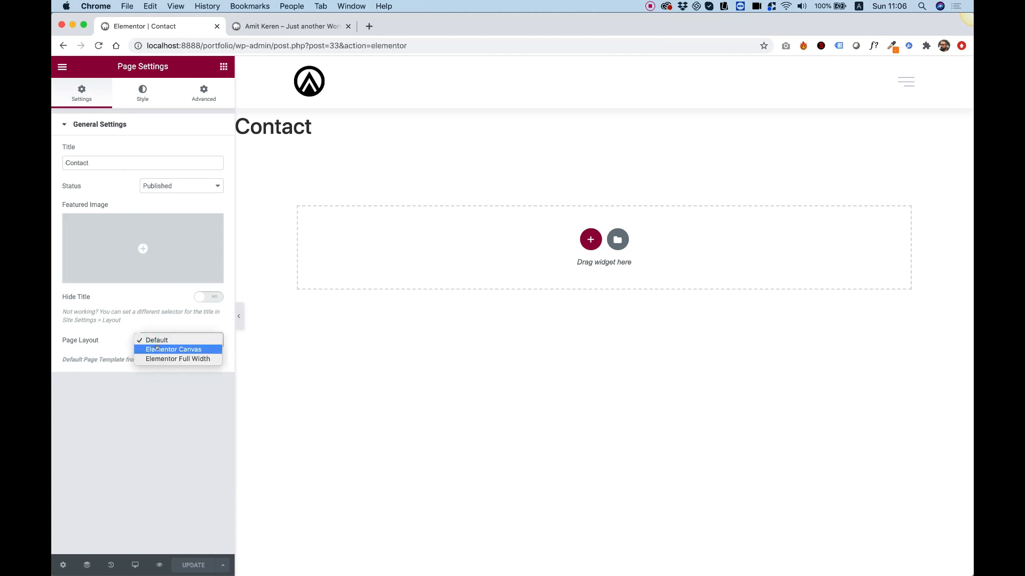
left_click(158, 359)
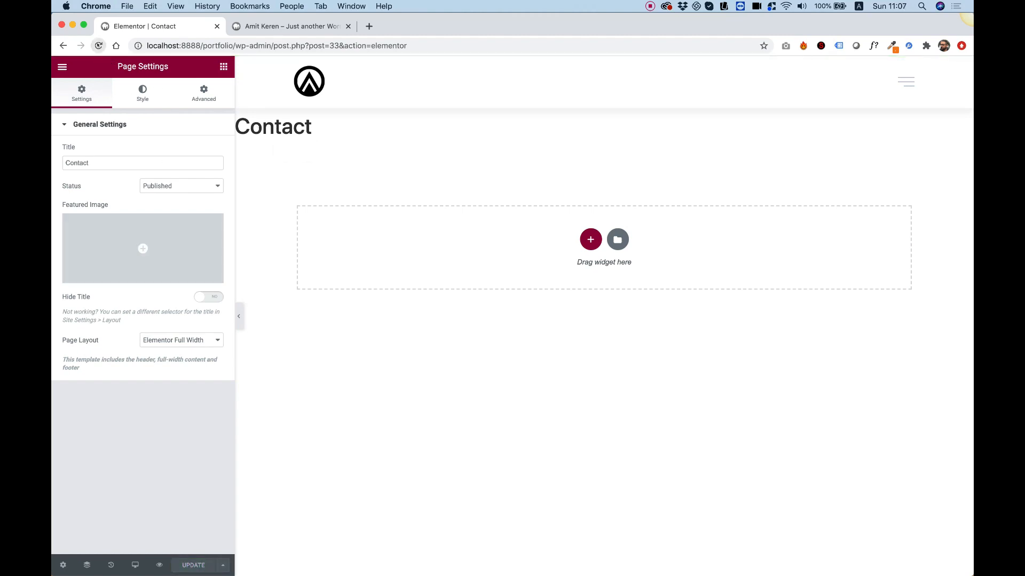
left_click(99, 46)
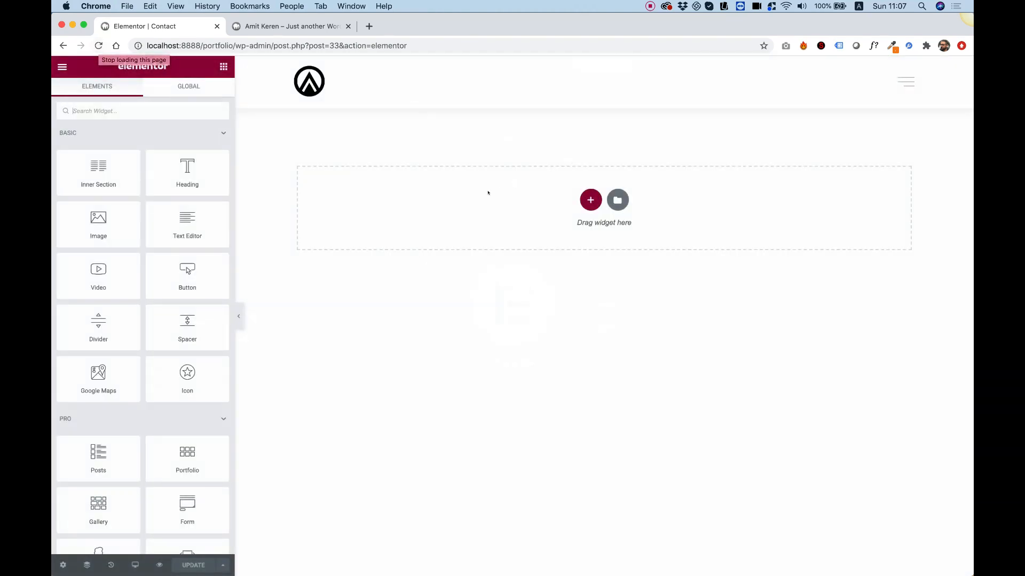
Step: Add a Heading widget to the empty page and set its text color to near-black
left_click_drag(183, 161, 442, 200)
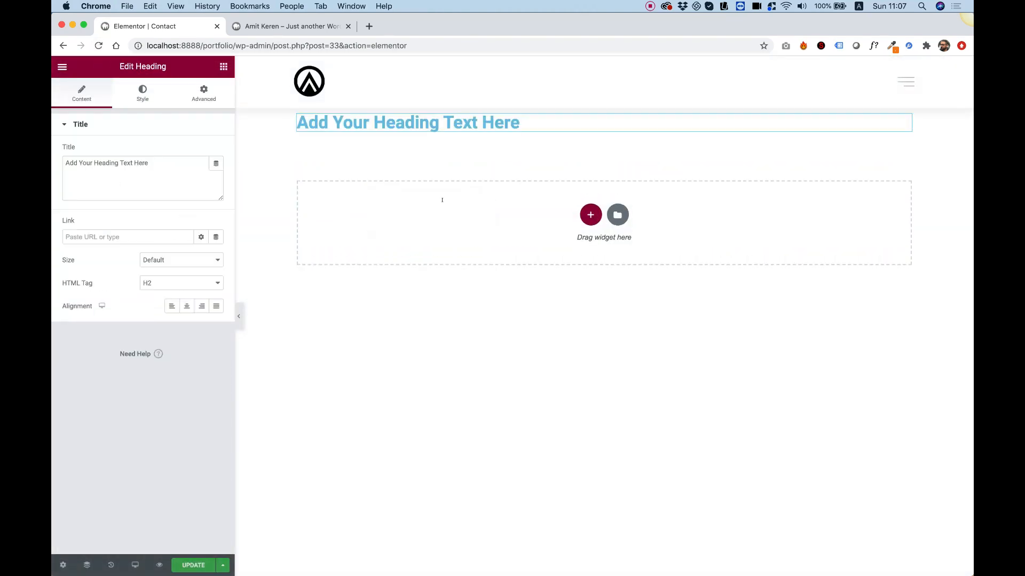
left_click(140, 91)
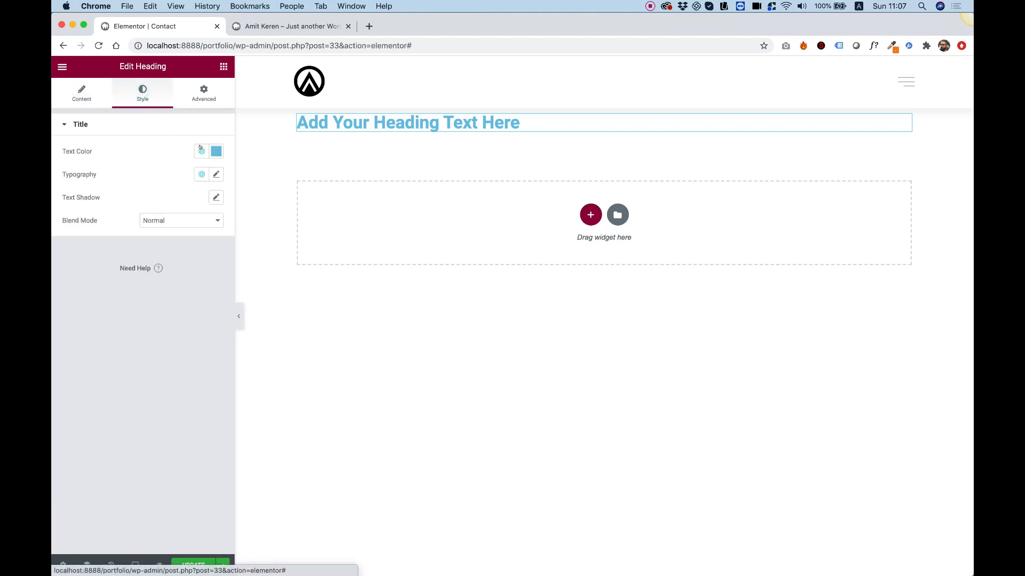
left_click(216, 151)
left_click(93, 282)
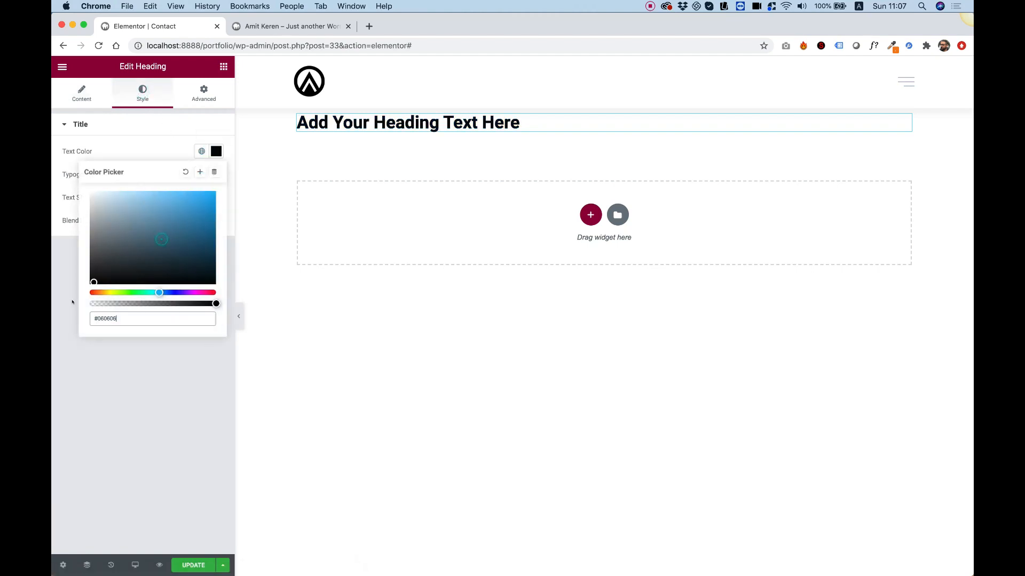
left_click(99, 410)
Step: Open contact.txt from the portfolio folder, copy its first line "Say Hello!" and delete that line from the file
key("ctrl+Up")
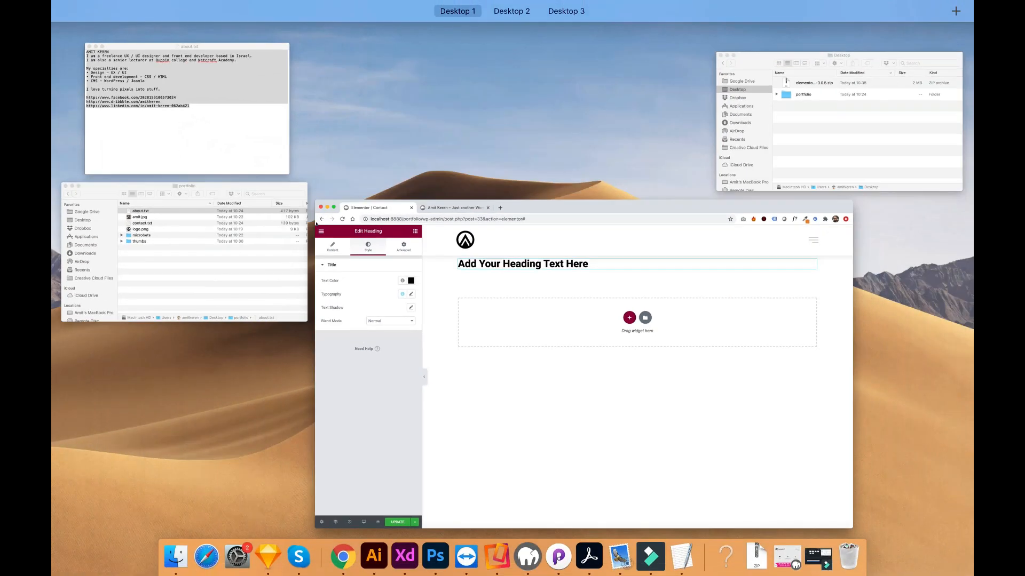
left_click(307, 230)
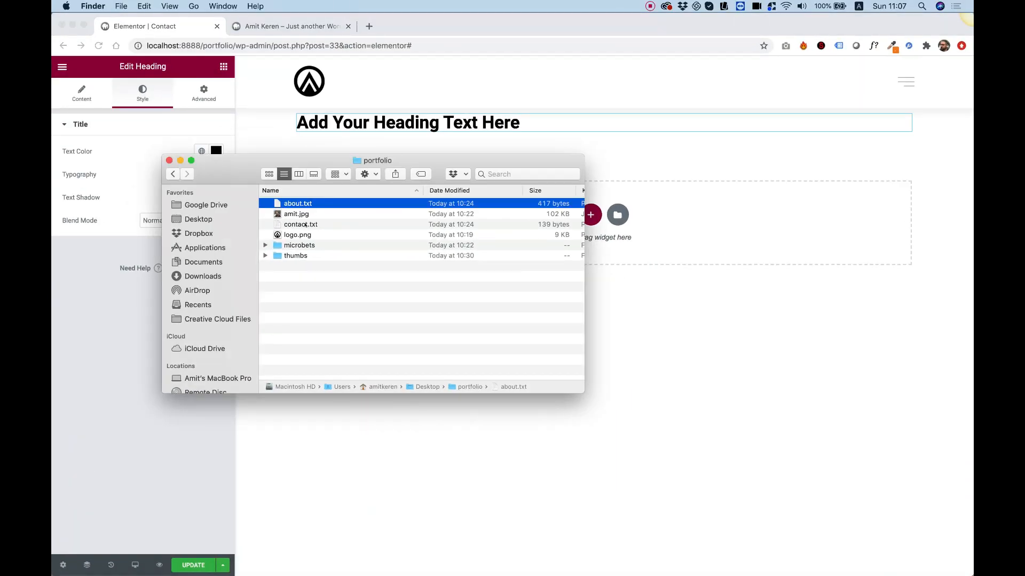
double_click(305, 225)
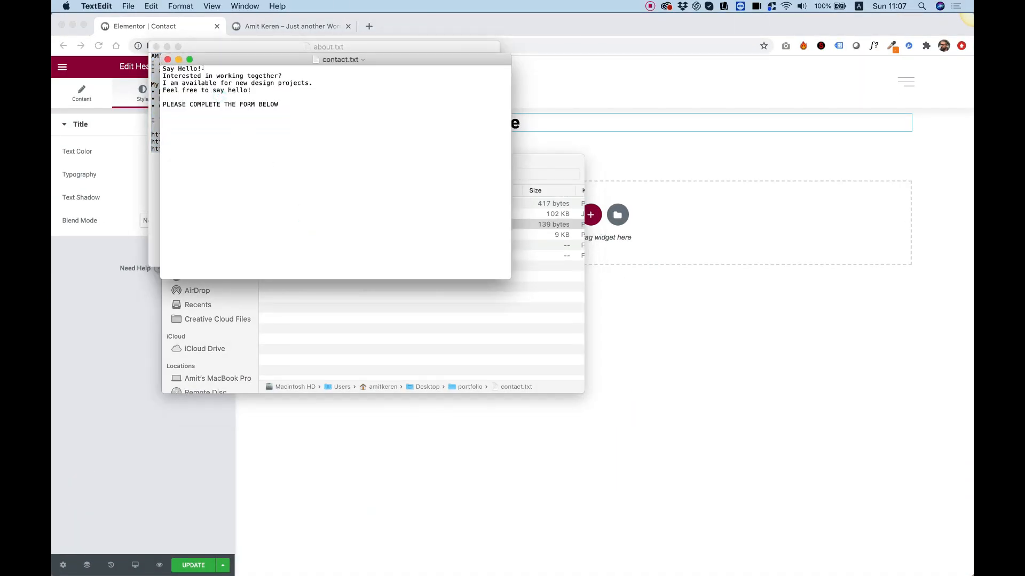
triple_click(204, 68)
key("super+c")
key("BackSpace")
Step: Return to the Elementor editor and replace the heading's title with the copied text "Say Hello!"
left_click(668, 129)
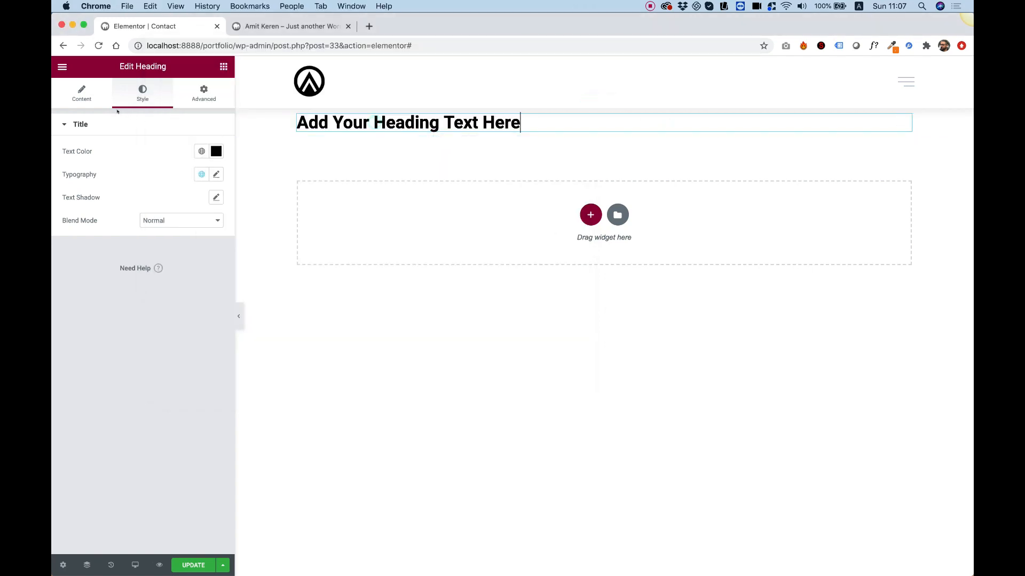
left_click(84, 99)
triple_click(153, 160)
key("super+v")
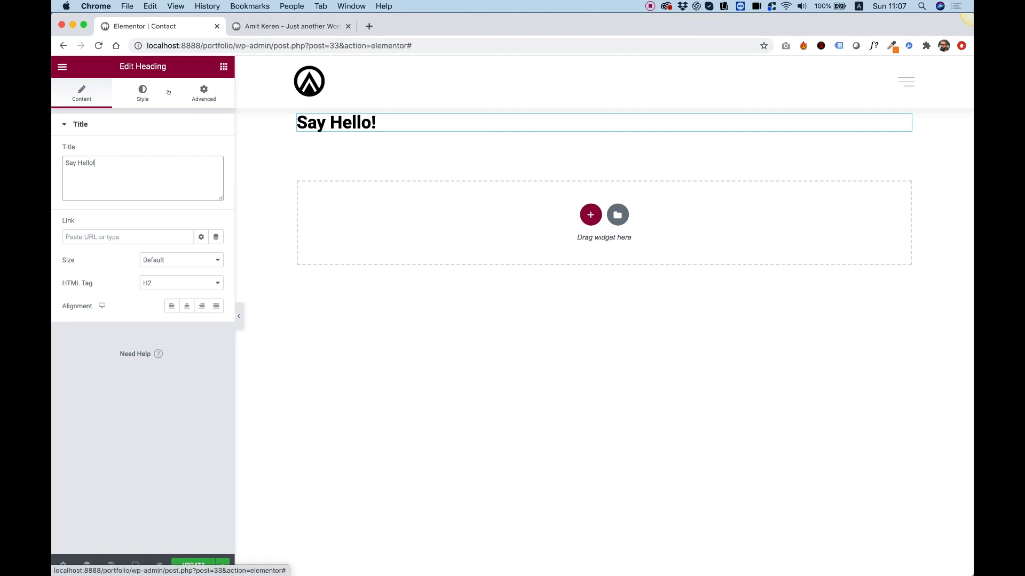
Step: Add a Text Editor widget below the "Say Hello!" heading and copy all the remaining text from contact.txt
left_click(223, 66)
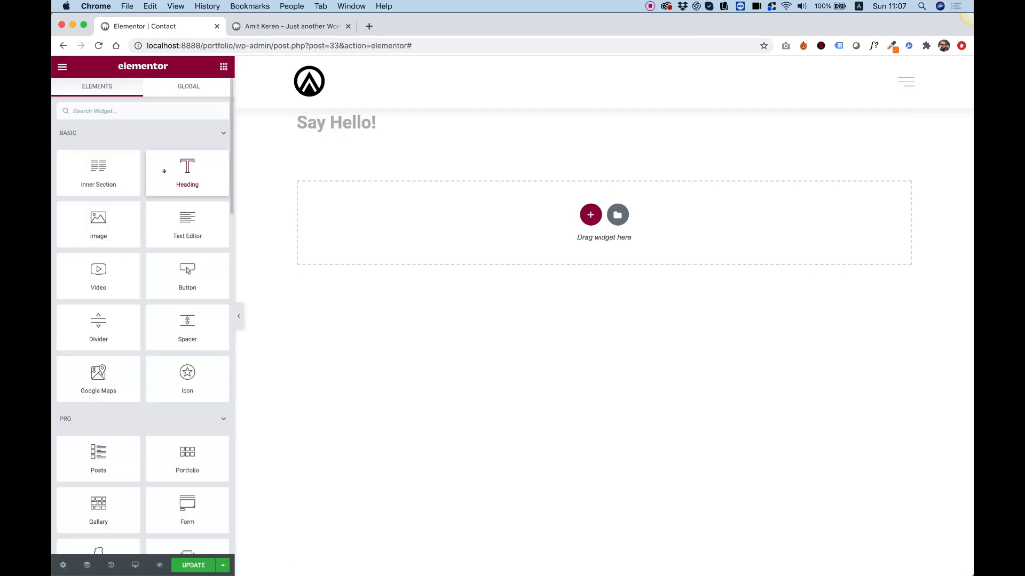
left_click_drag(184, 227, 327, 132)
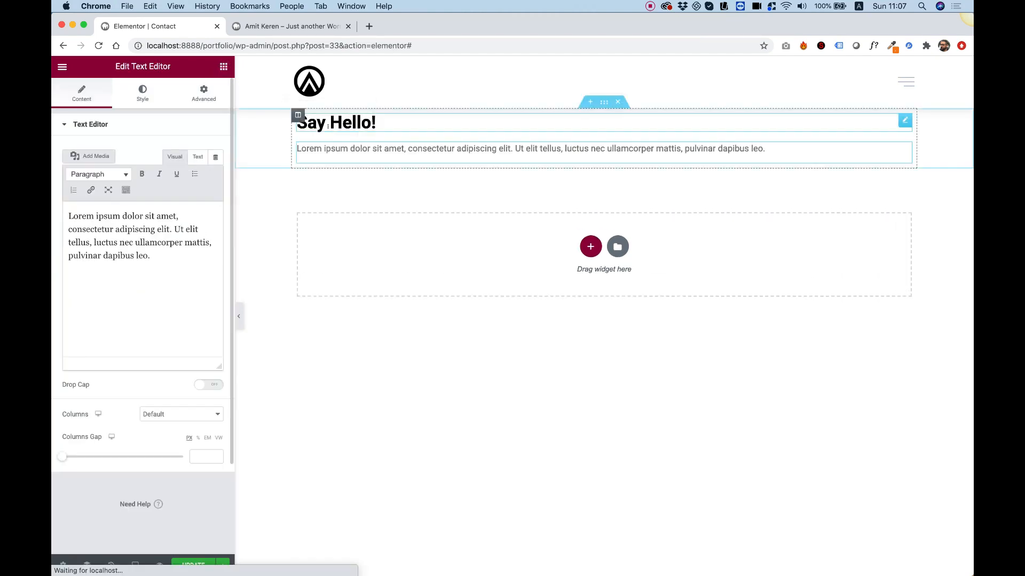
key("ctrl+Up")
left_click(187, 132)
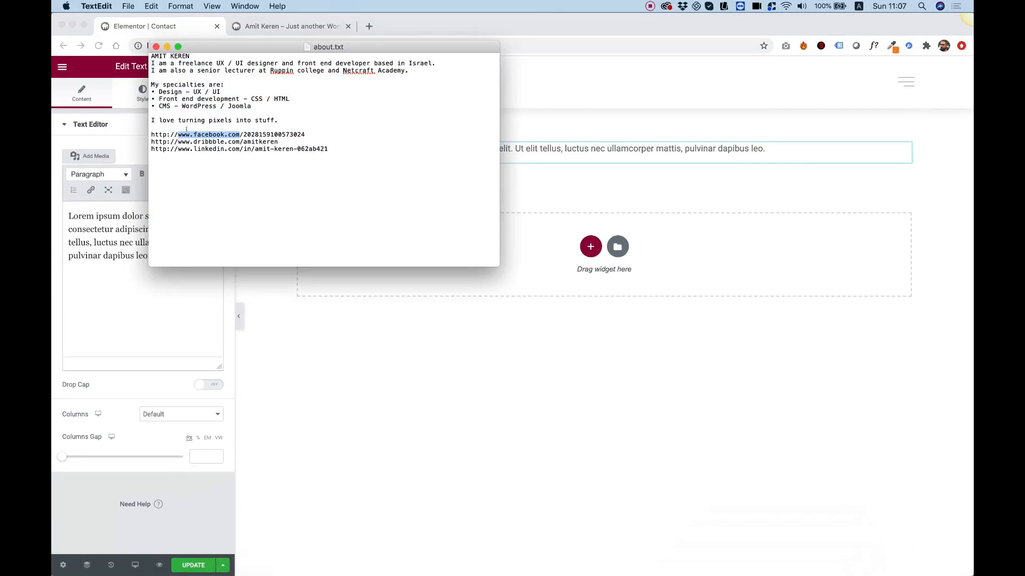
key("ctrl+Up")
left_click(354, 123)
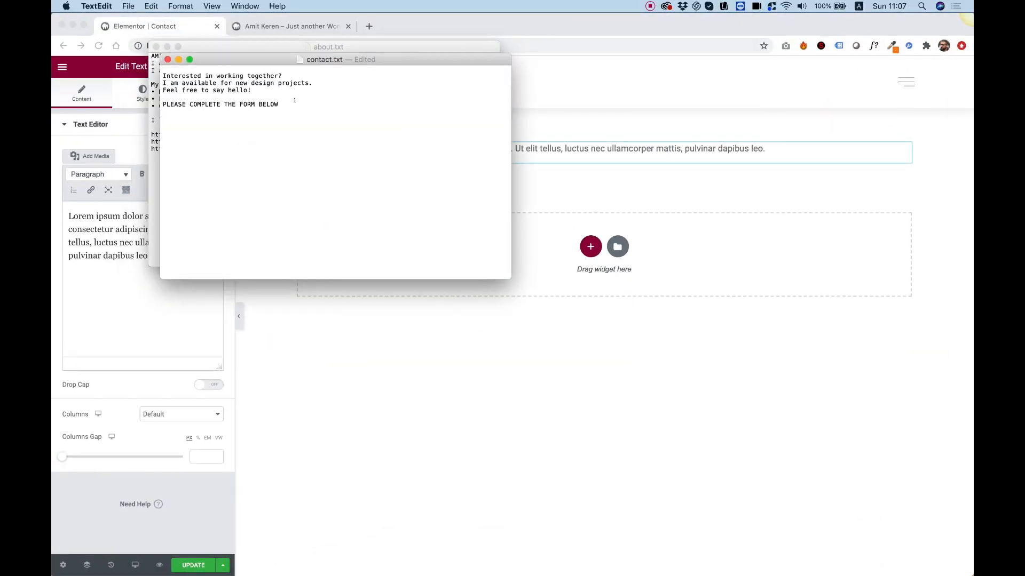
left_click_drag(279, 105, 158, 76)
key("super+c")
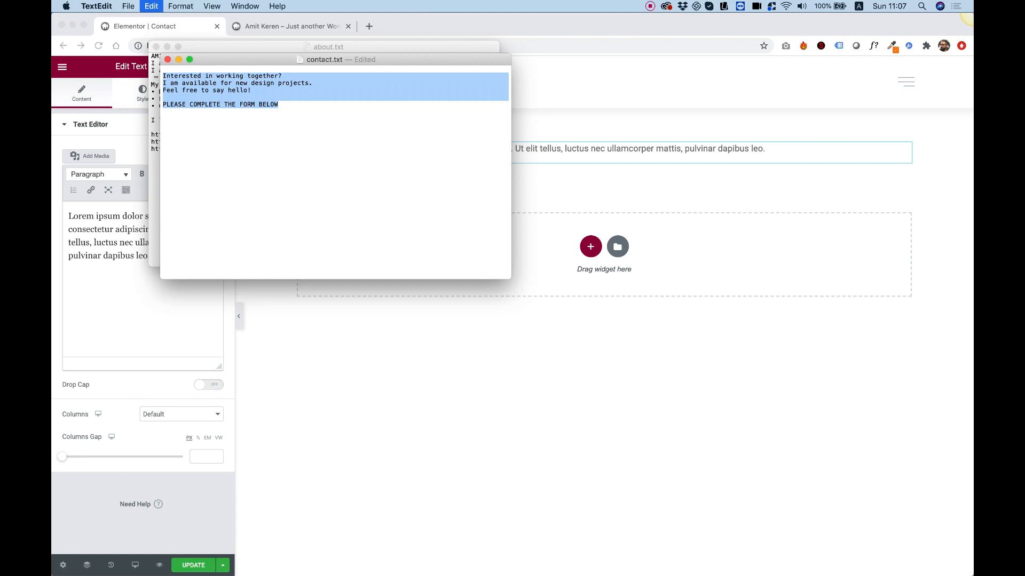
Step: Replace the Text Editor widget's placeholder text with the copied contact text
key("super+Tab")
left_click(136, 256)
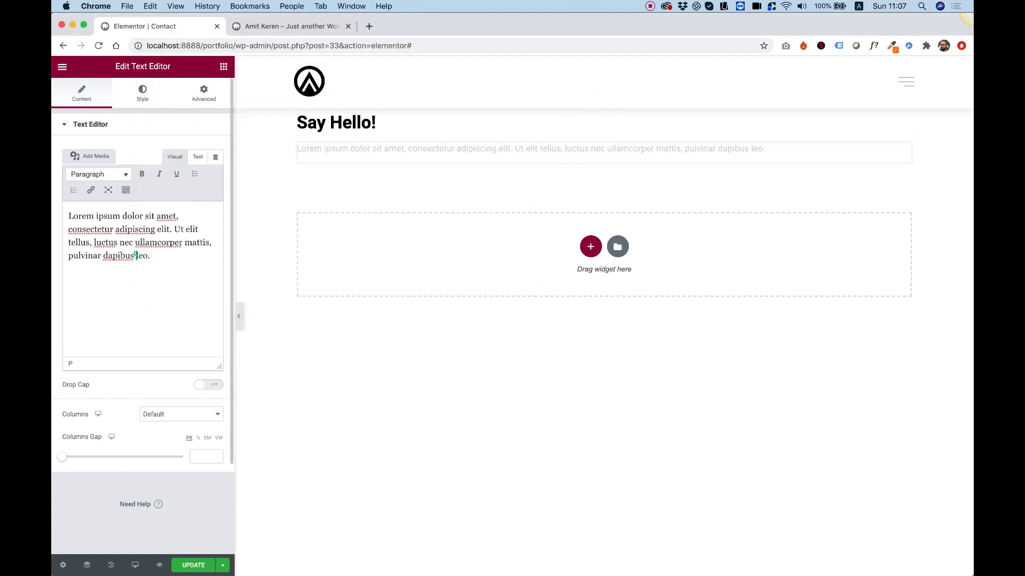
key("super+a")
key("super+v")
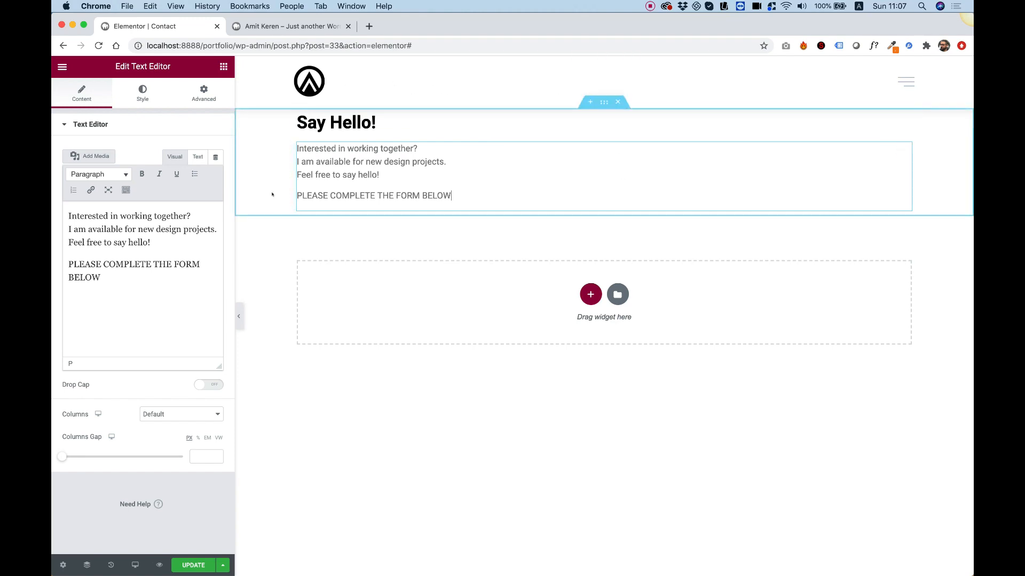
Step: Unlink the section's padding values and set its top padding to 60 px
right_click(261, 150)
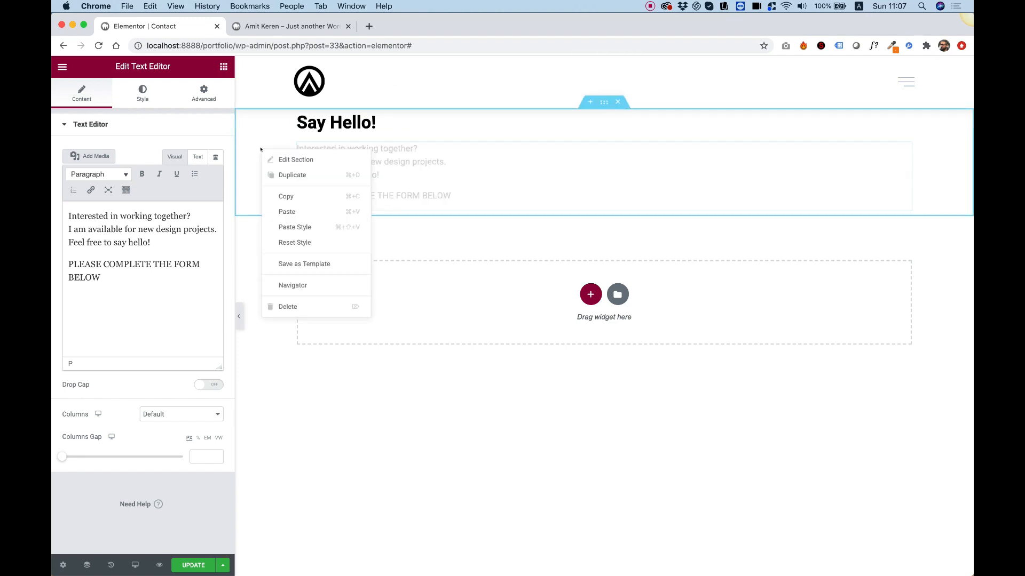
left_click(299, 160)
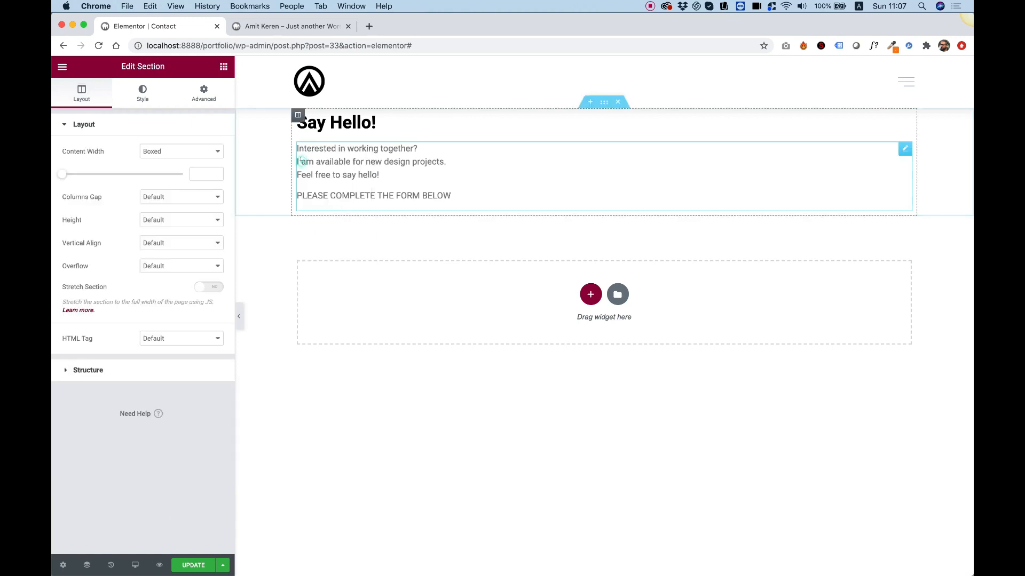
left_click(203, 95)
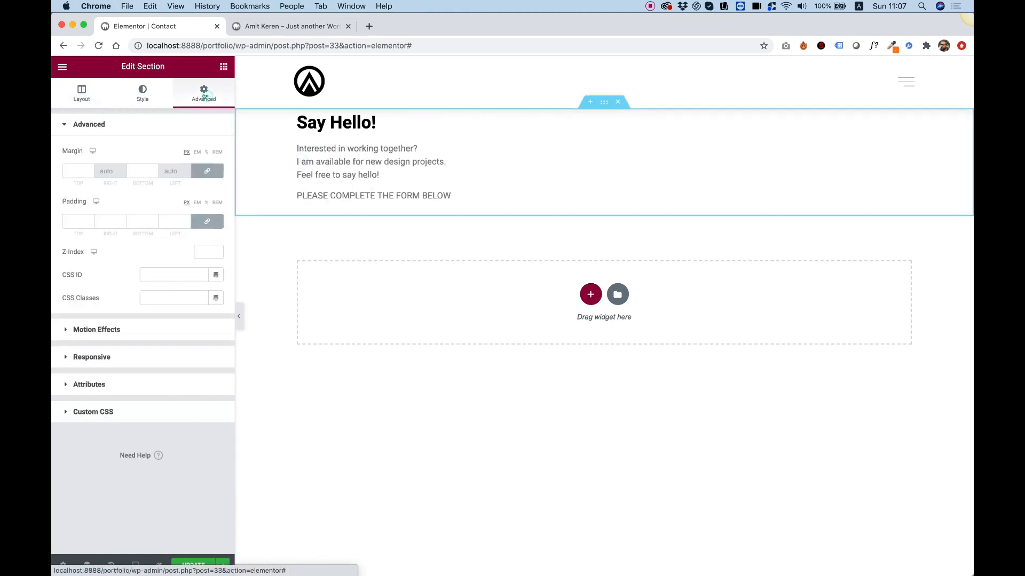
left_click(207, 220)
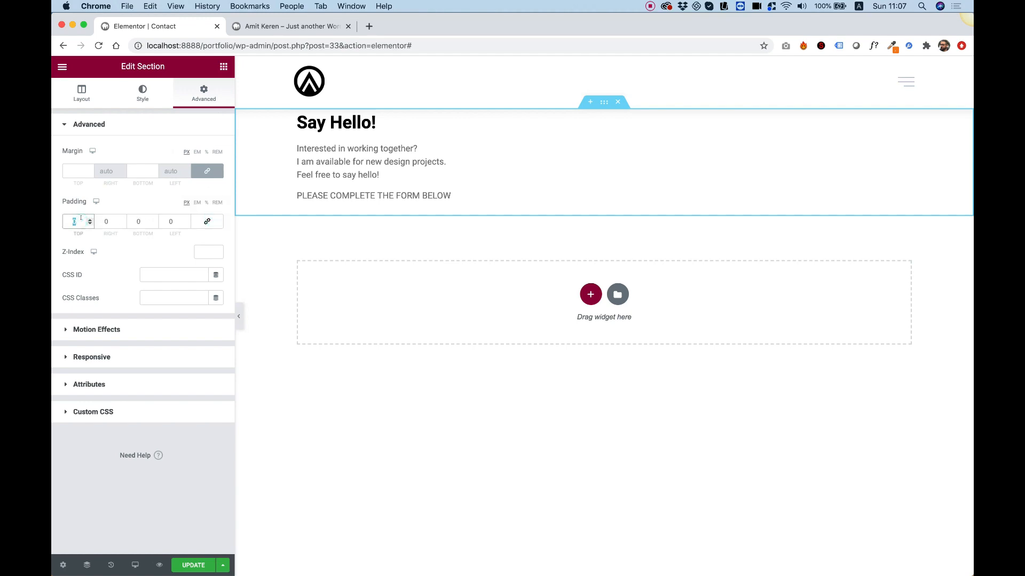
type("660")
key("BackSpace")
key("BackSpace")
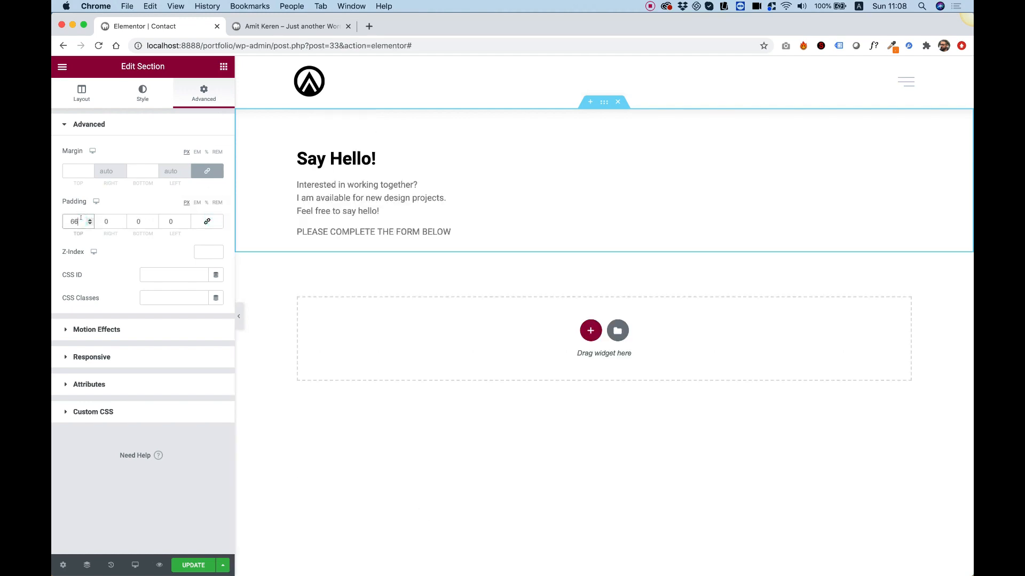
type("0")
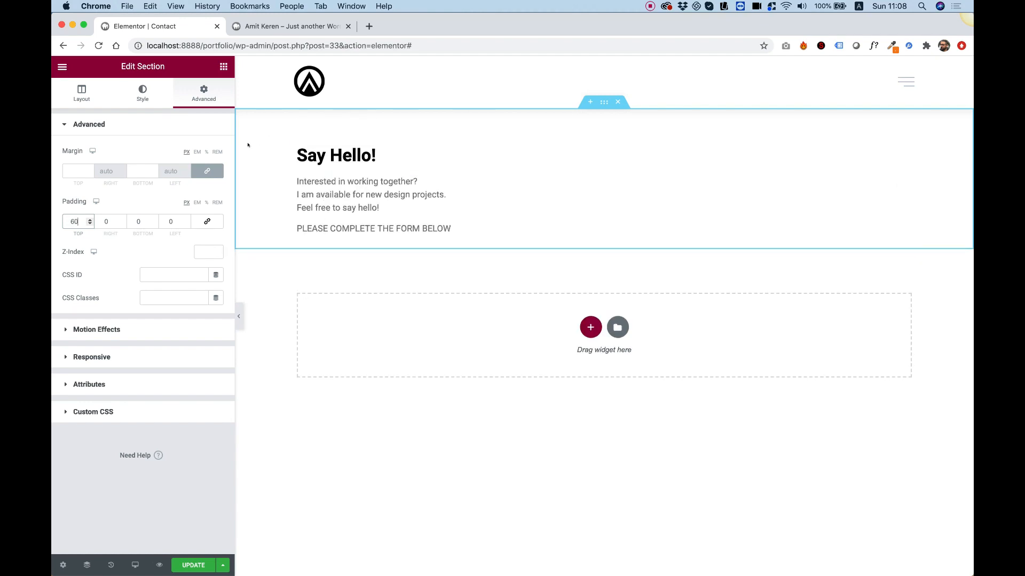
Step: Search the widgets for "form" and add a Form widget below the "PLEASE COMPLETE THE FORM BELOW" text
left_click(224, 66)
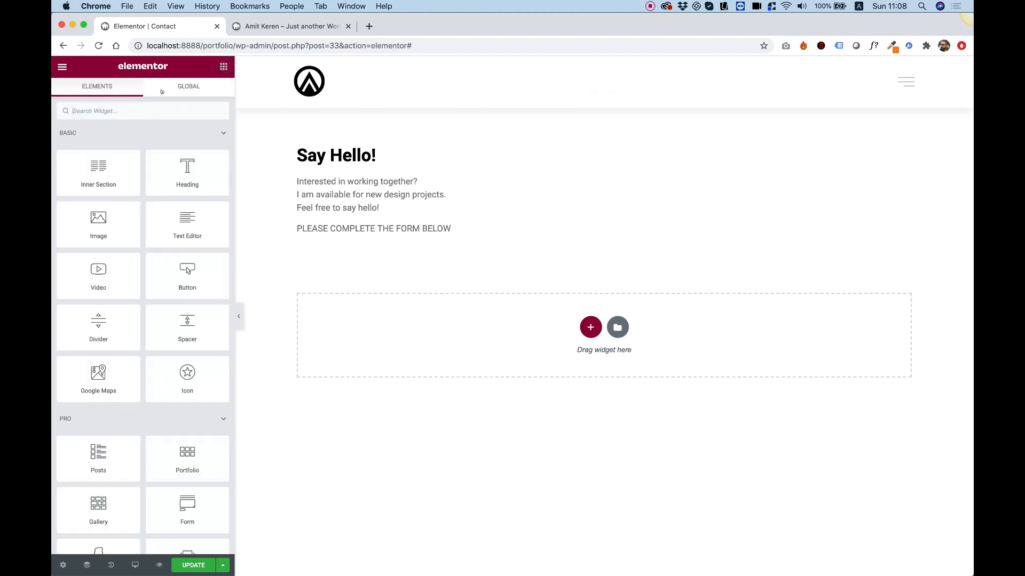
type("form")
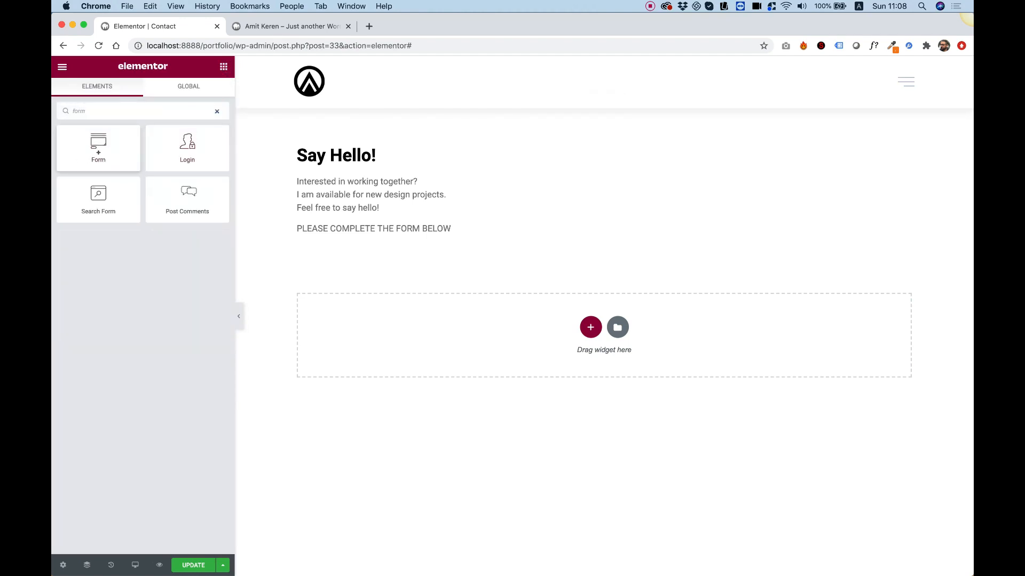
left_click_drag(98, 144, 338, 230)
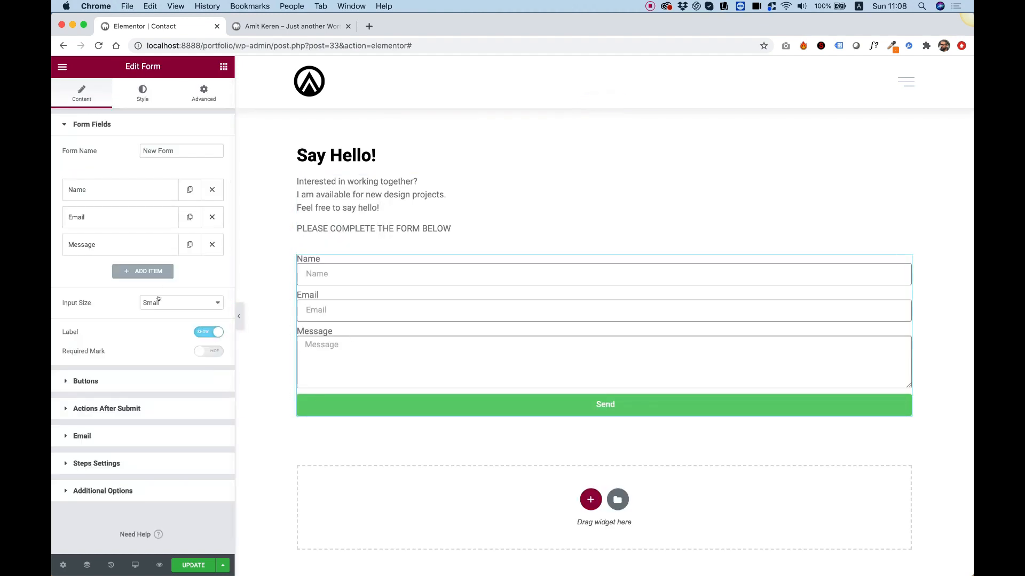
Step: Set the form's Next & Submit button background color to black, #000000
left_click(145, 88)
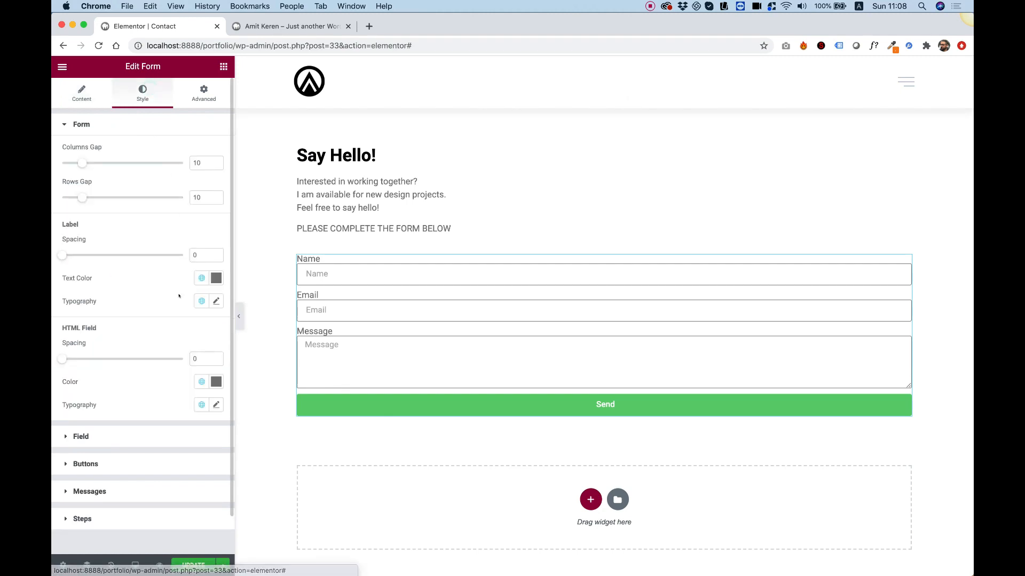
left_click(101, 458)
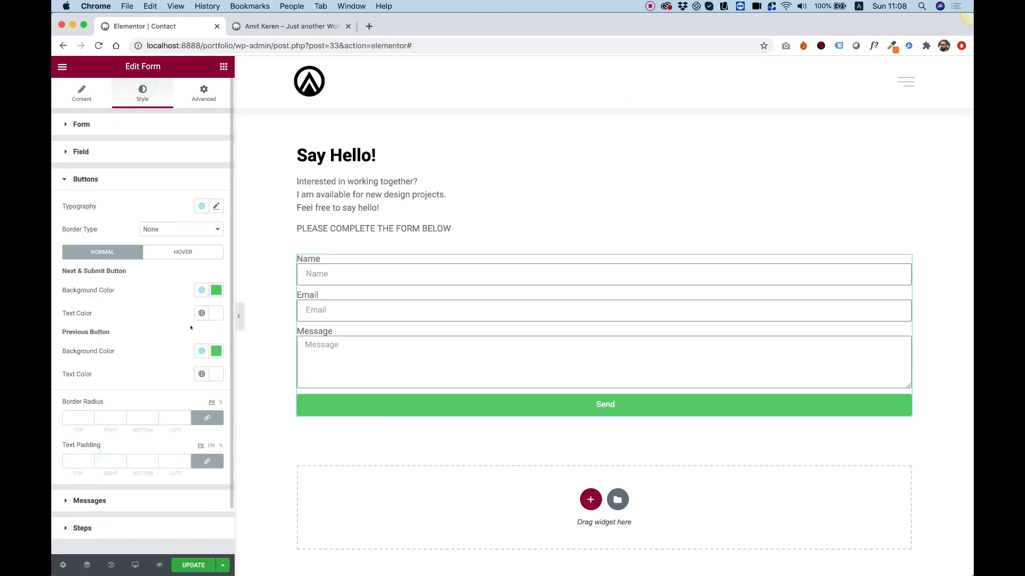
left_click(216, 290)
left_click_drag(139, 396, 122, 404)
left_click_drag(55, 424, 54, 427)
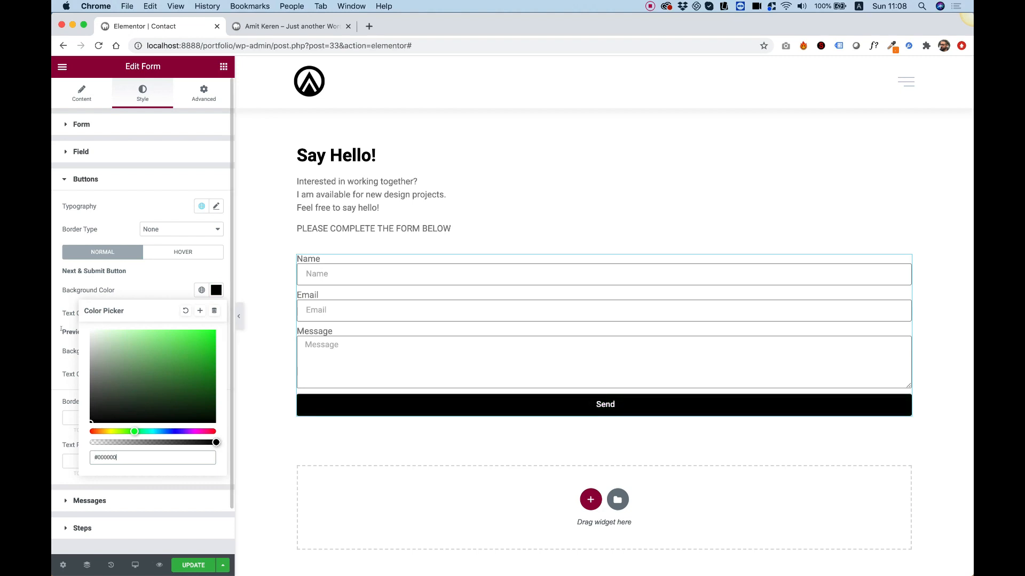
left_click(60, 326)
Step: Set the background color of the form's Previous button to dark gray
left_click(215, 351)
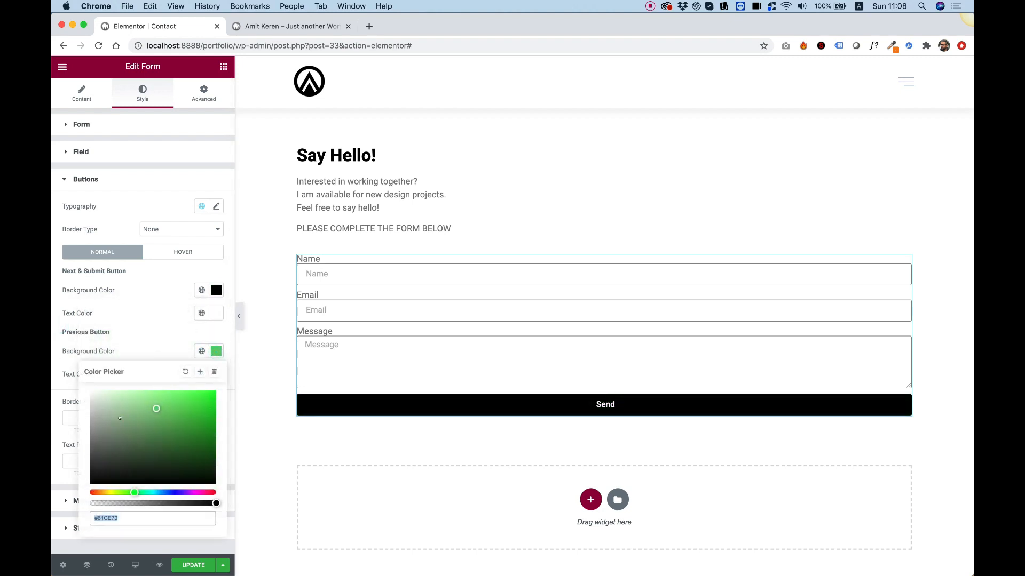
left_click_drag(77, 444, 77, 458)
left_click(83, 329)
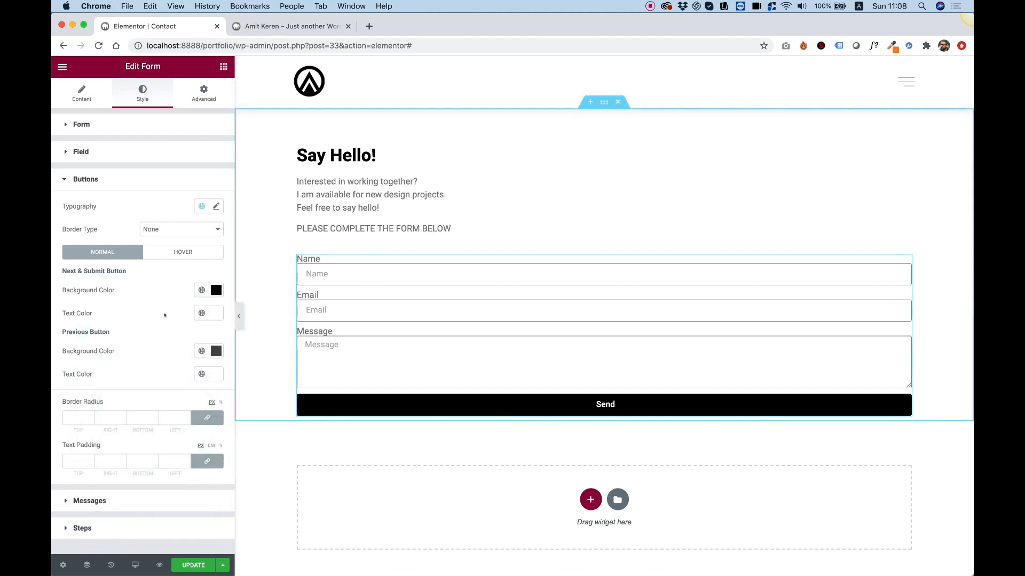
Step: Set the hover background color of the form's Next & Submit button to dark gray
left_click(183, 252)
left_click(216, 290)
mouse_move(100, 357)
left_mouse_down()
mouse_move(109, 365)
mouse_move(76, 385)
left_mouse_up()
left_click(131, 273)
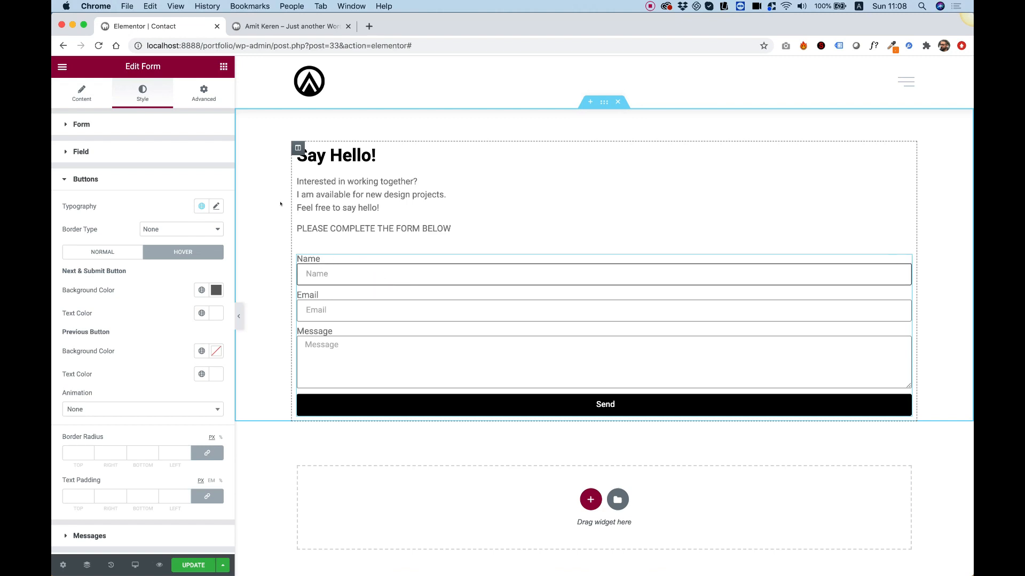
Step: Set the boxed content width of the contact section to 500
right_click(270, 185)
left_click(302, 196)
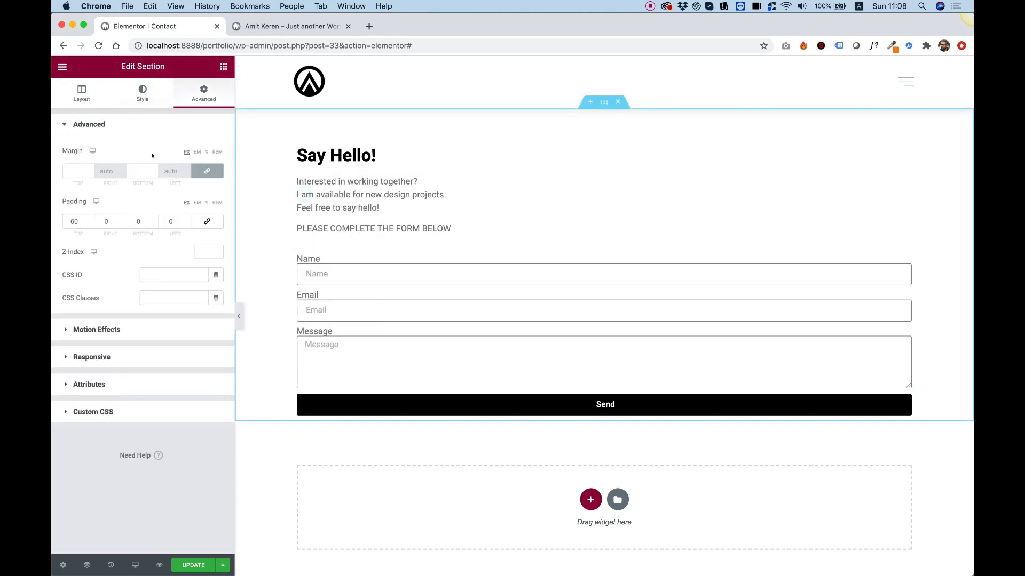
left_click(81, 95)
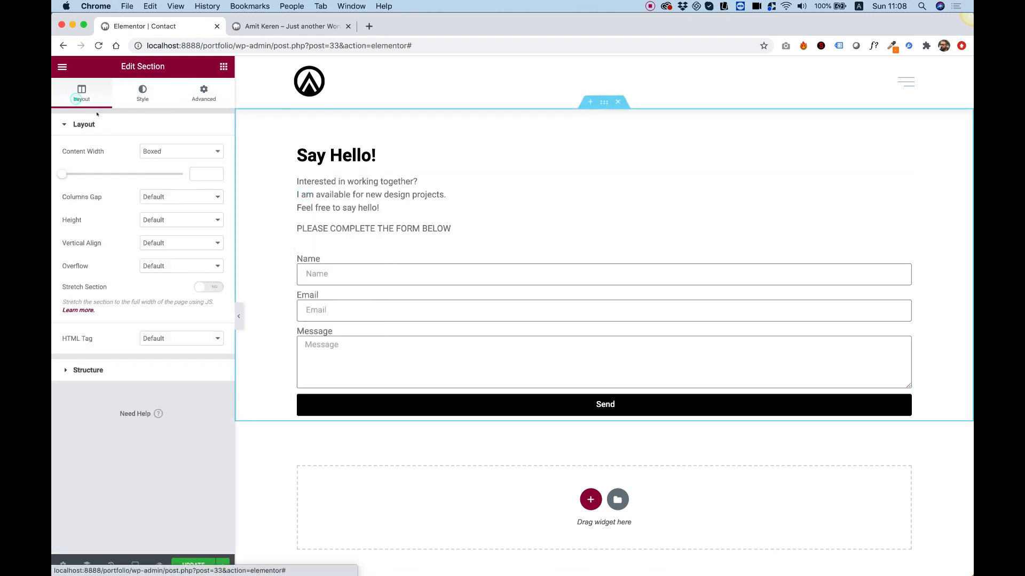
left_click(60, 173)
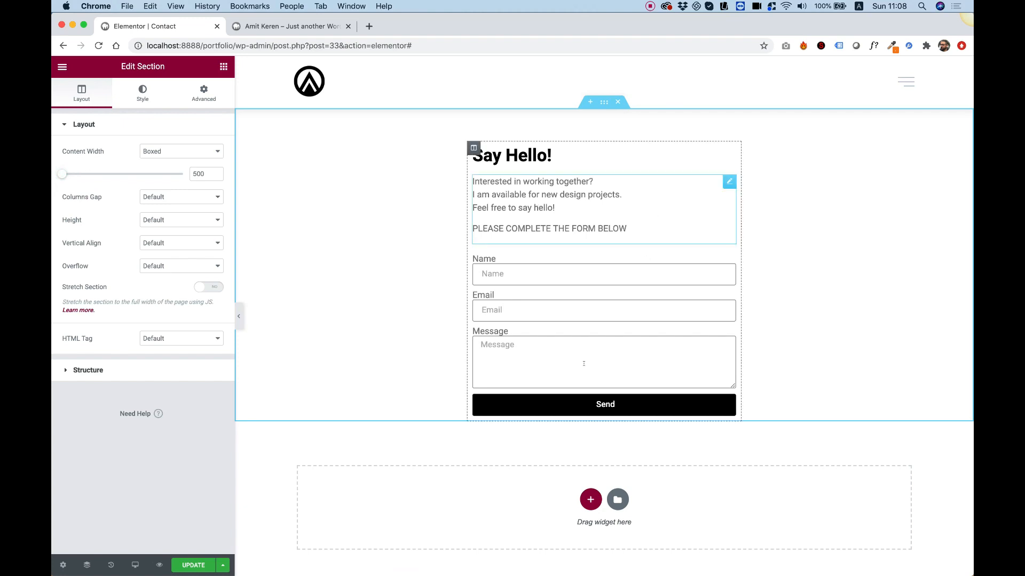
Step: Set the contact form's rows gap to 20 and hide its field labels
left_click(640, 292)
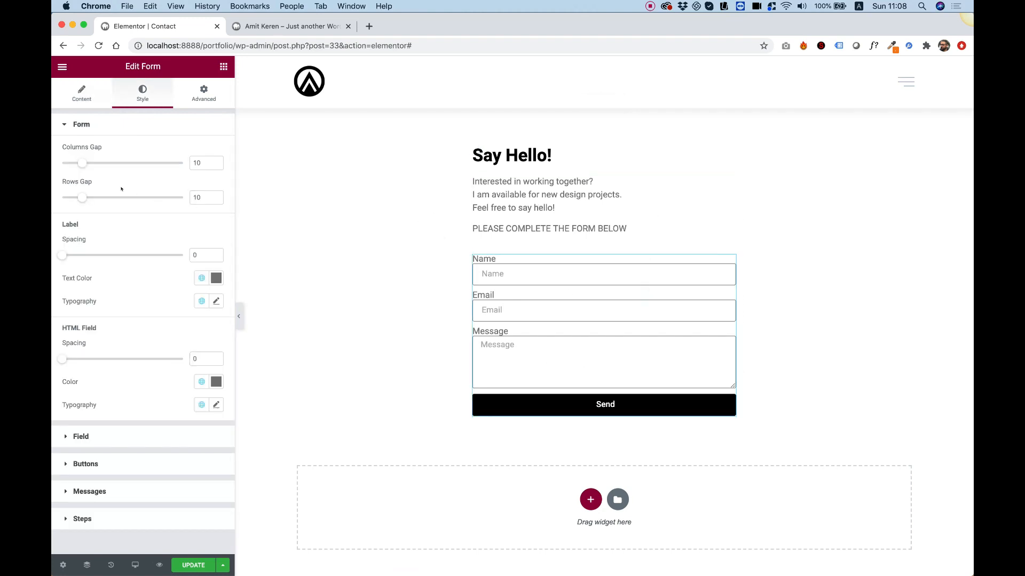
mouse_move(82, 197)
left_mouse_down()
mouse_move(112, 199)
mouse_move(99, 196)
left_mouse_up()
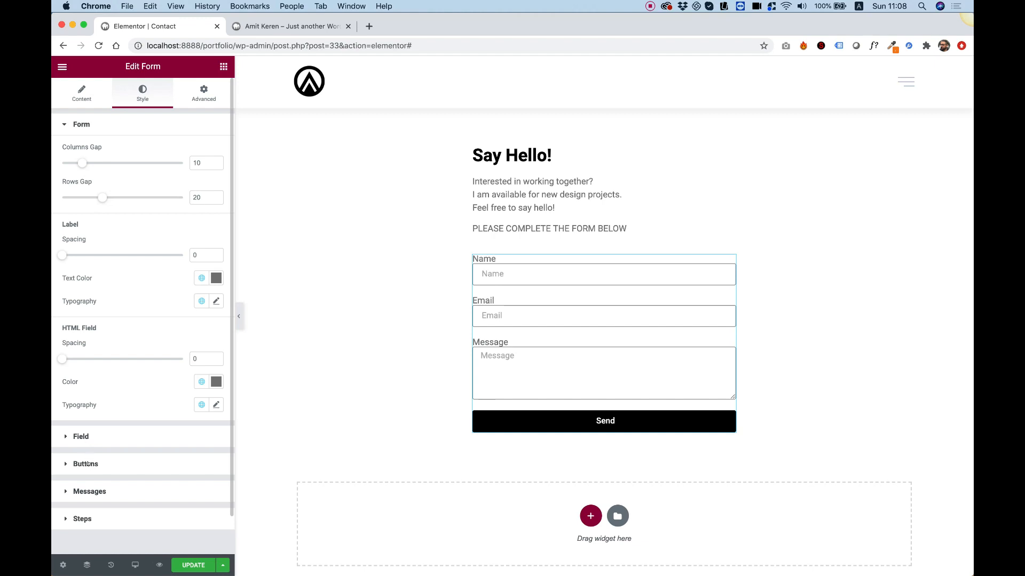
left_click(81, 437)
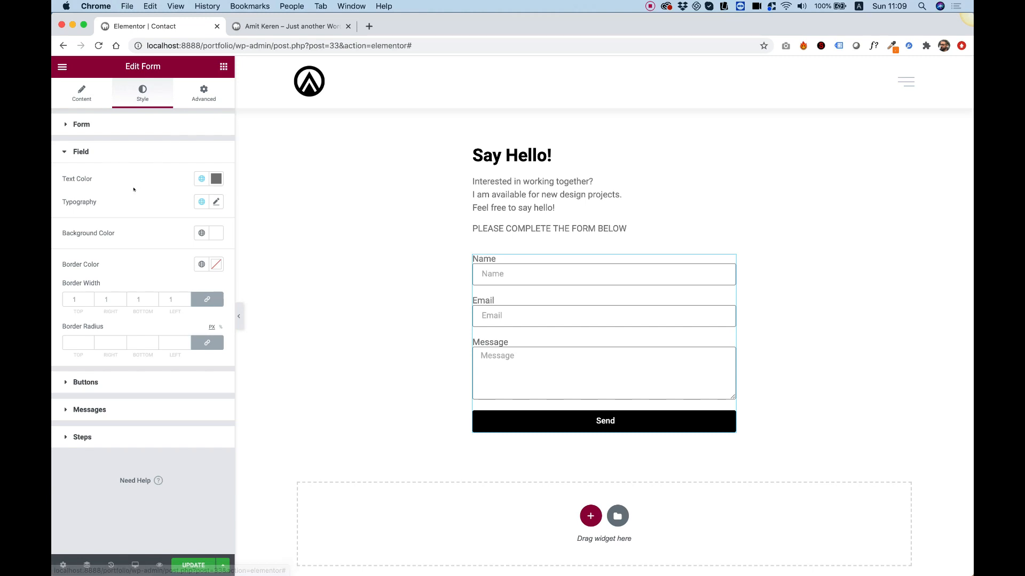
left_click(82, 95)
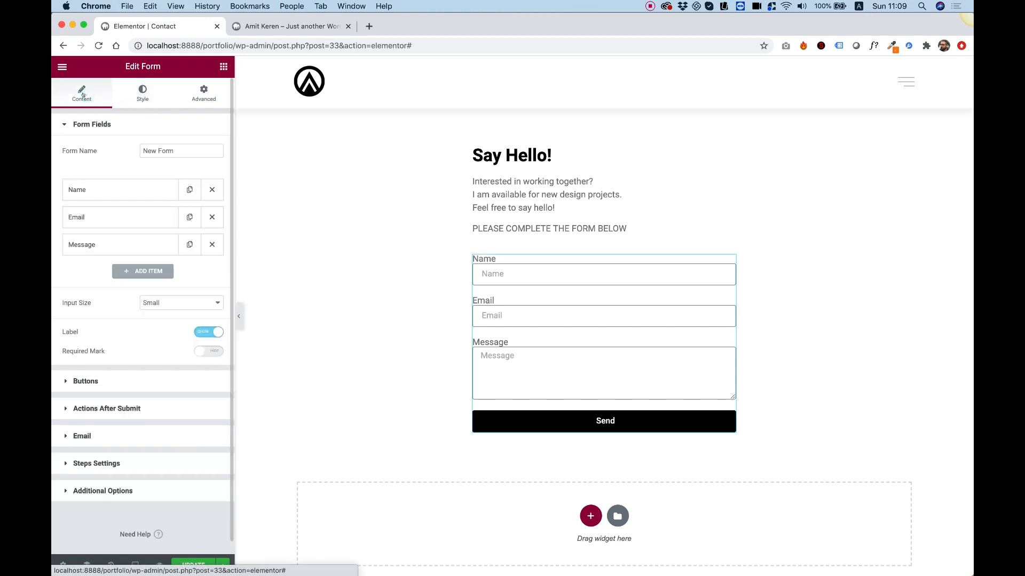
left_click(209, 330)
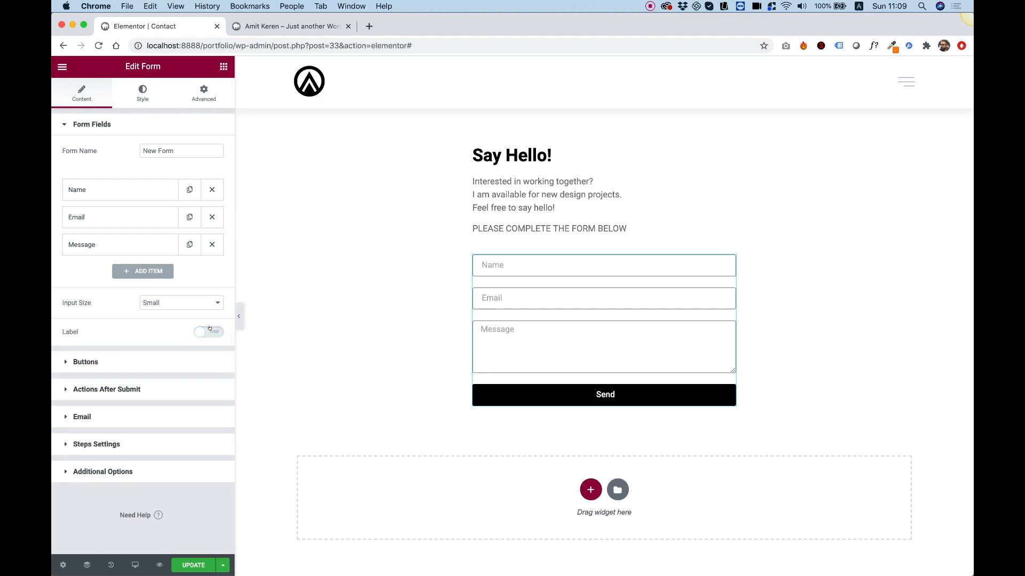
Step: Set the background color of the form's fields to a very light gray
left_click(140, 98)
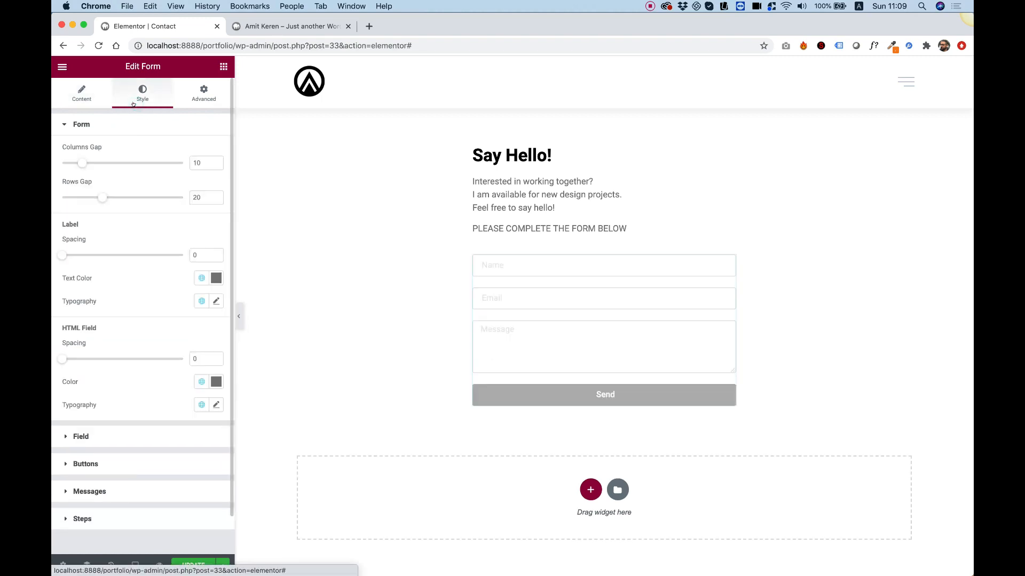
left_click(100, 441)
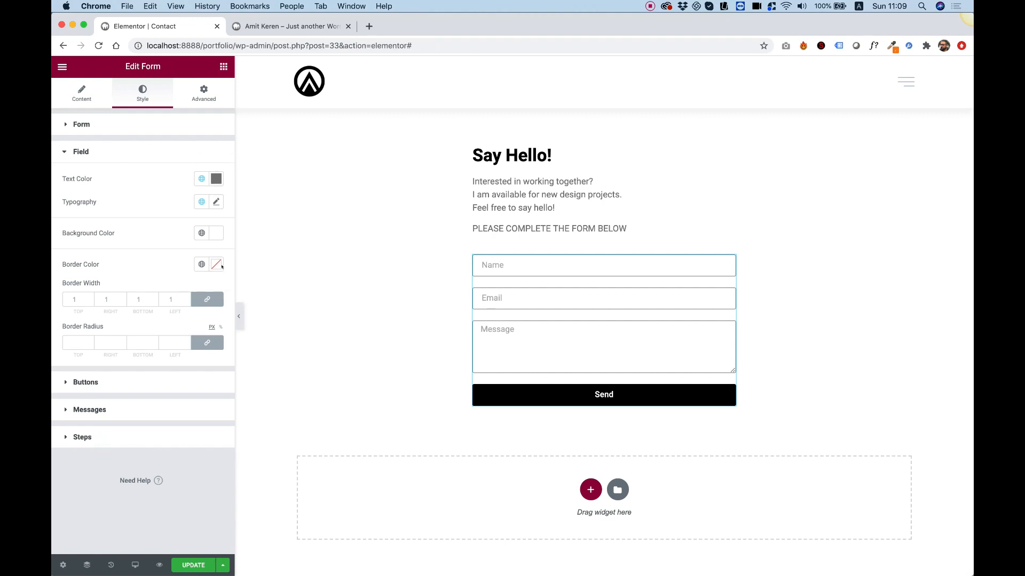
left_click(212, 230)
left_click_drag(99, 277, 82, 275)
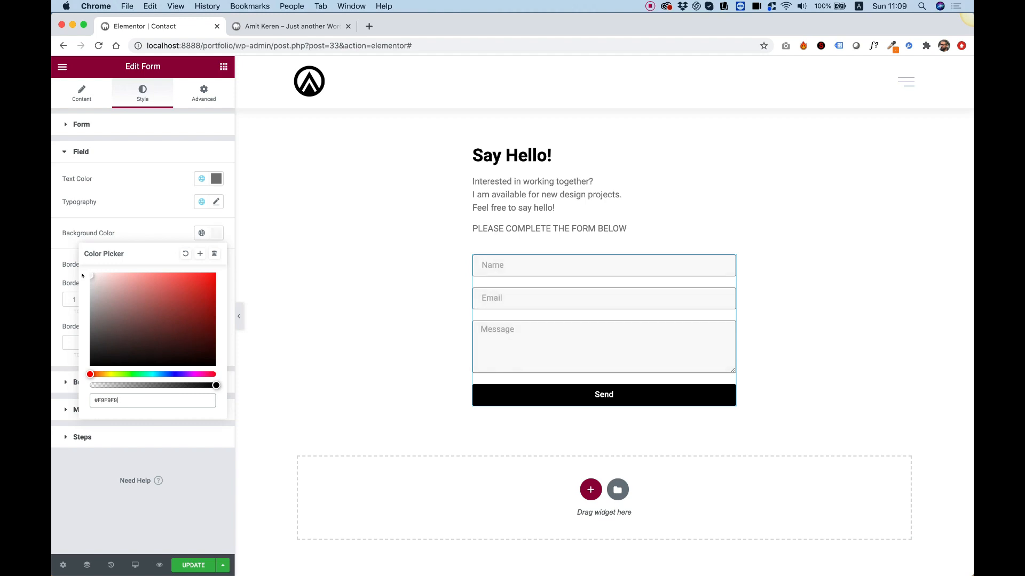
left_click(136, 233)
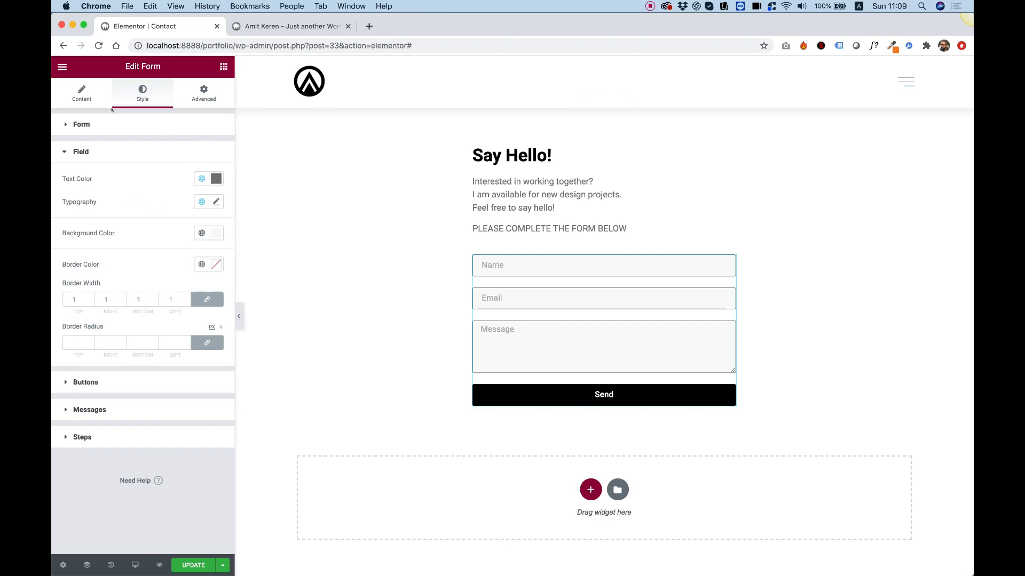
Step: Copy the form's recipient email address into the From Email field of its email settings and update the page
left_click(81, 90)
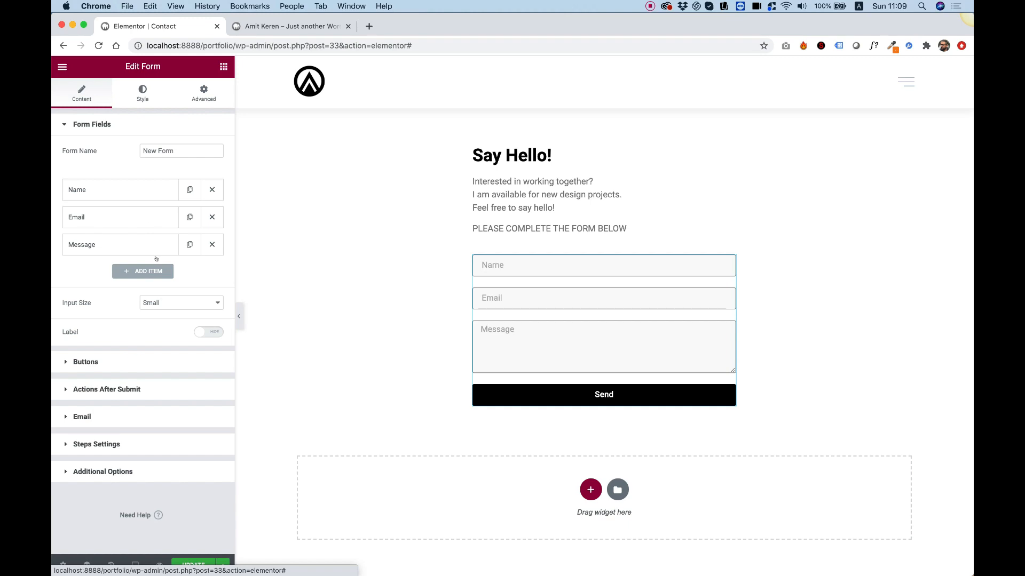
left_click(113, 390)
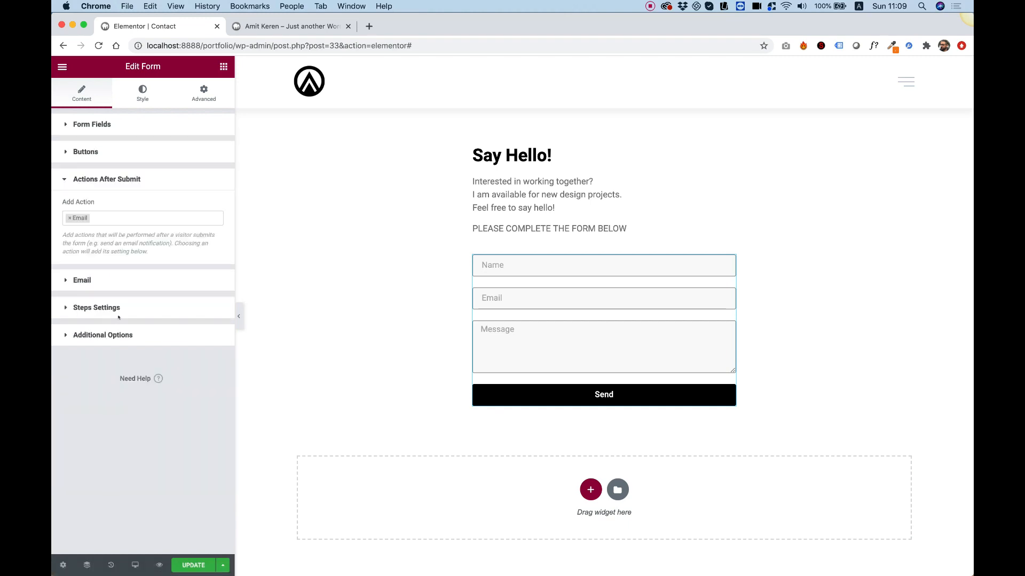
left_click(80, 280)
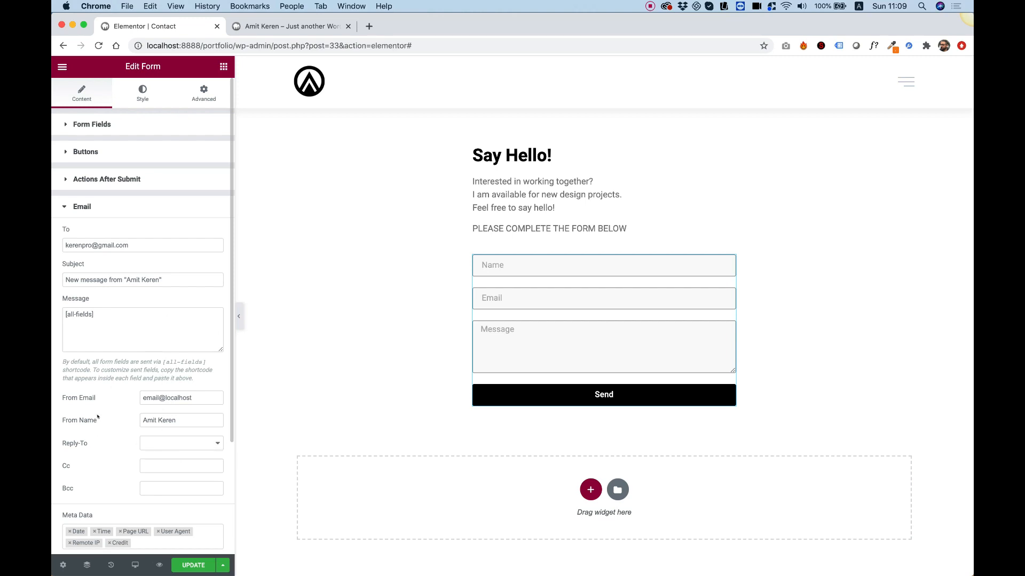
left_click(133, 246)
key("cmd+a")
key("super+c")
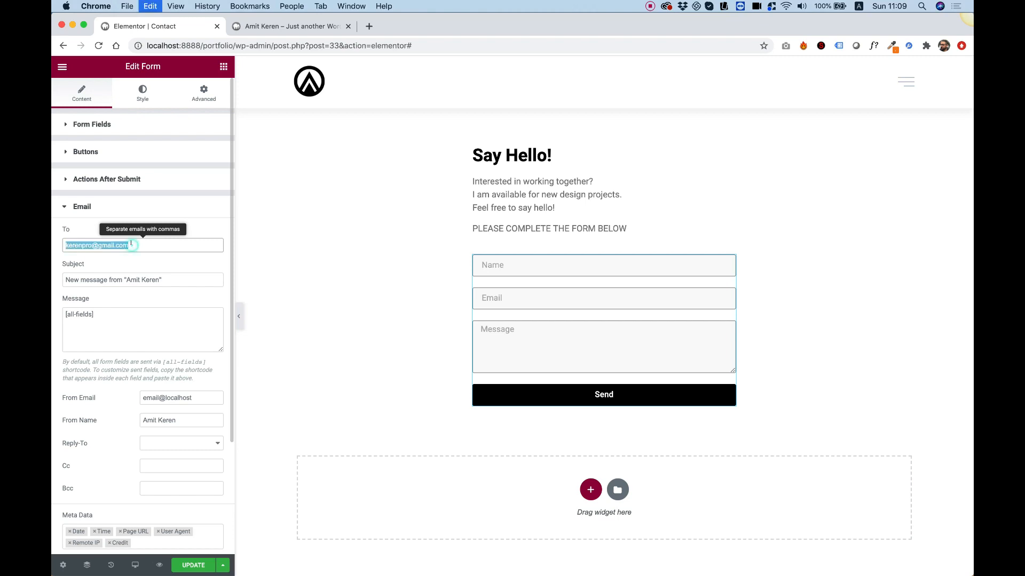
left_click(181, 395)
key("cmd+a")
key("super+v")
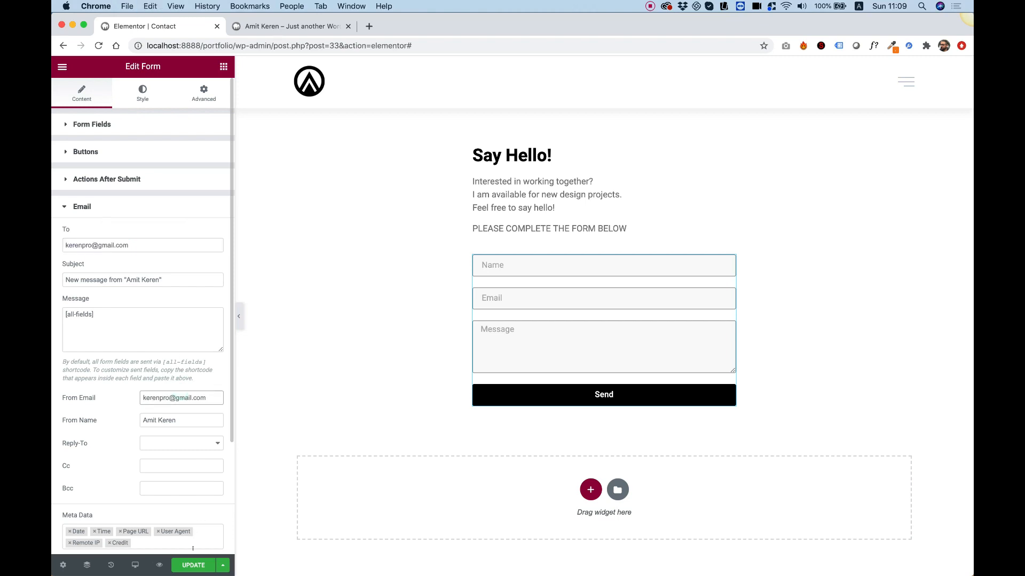
left_click(190, 565)
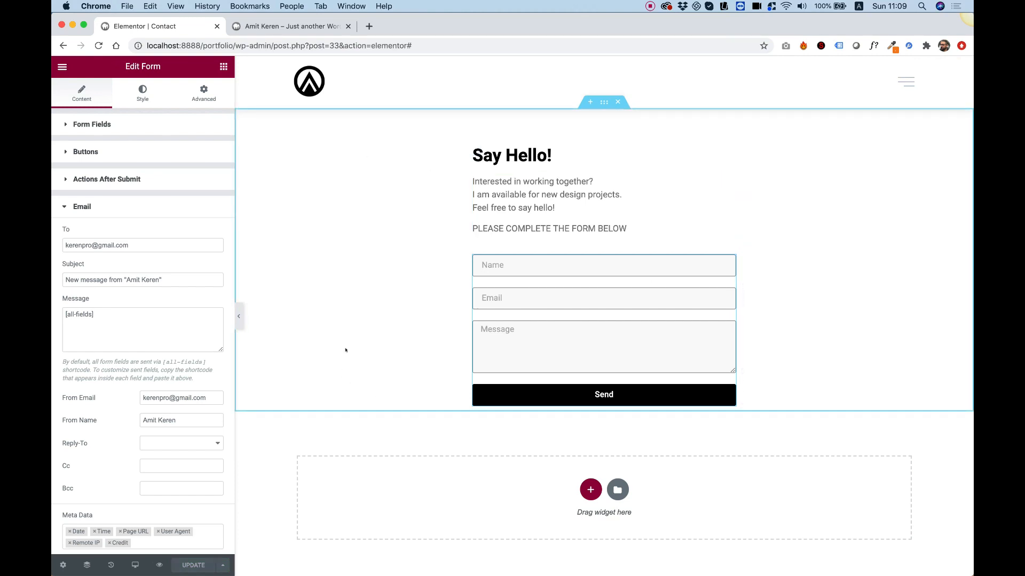
Step: Reload the live portfolio homepage and review its project grid and the Microbets project page
left_click(276, 29)
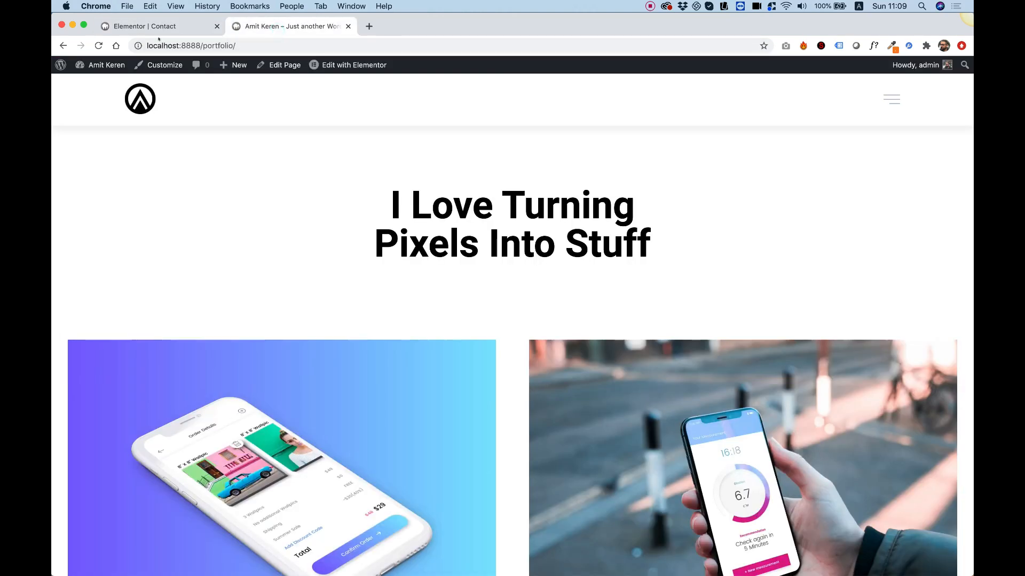
left_click(102, 48)
scroll(574, 179, "down", 10)
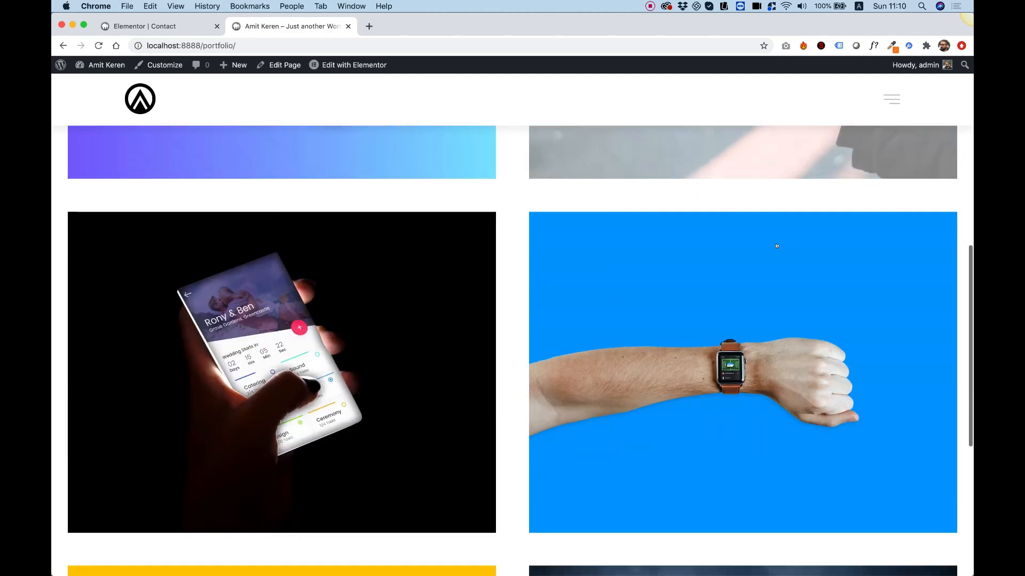
scroll(412, 196, "down", 6)
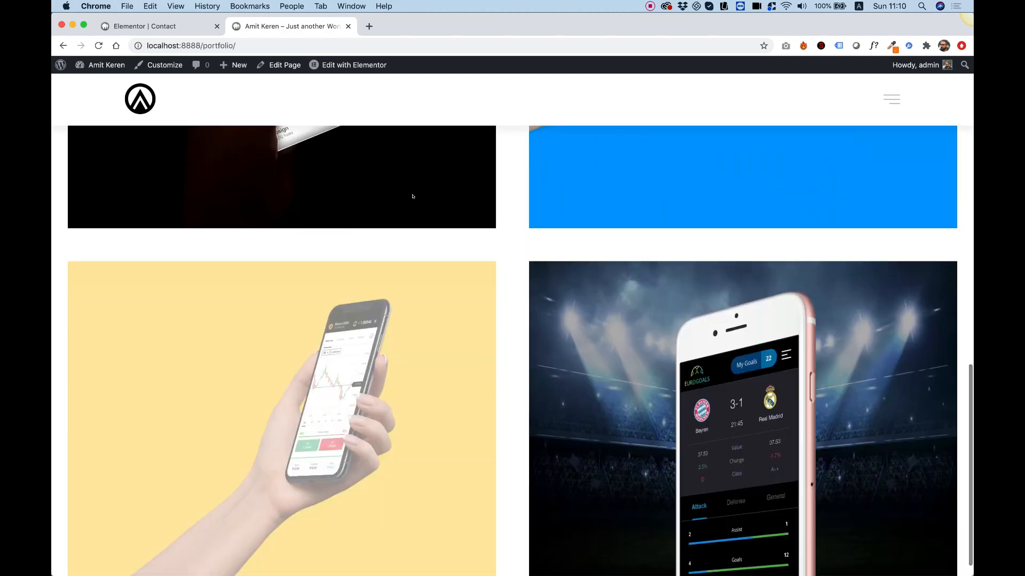
scroll(736, 220, "up", 7)
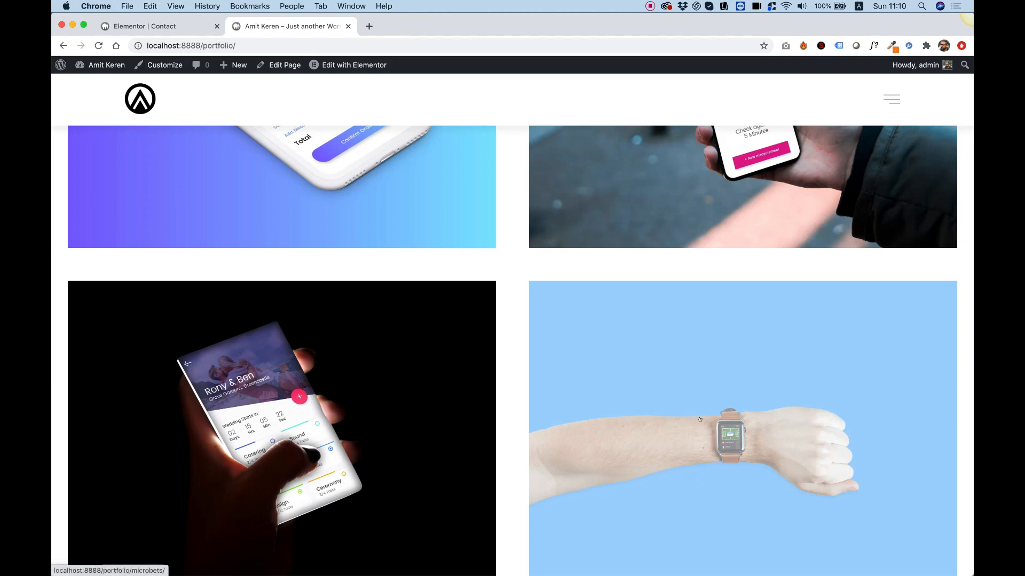
left_click(699, 408)
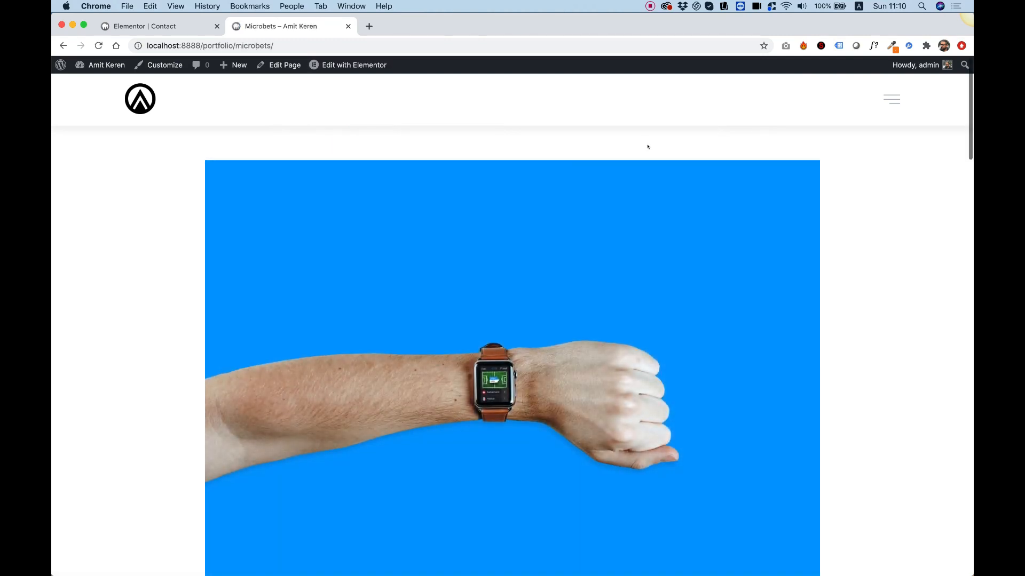
scroll(648, 147, "down", 10)
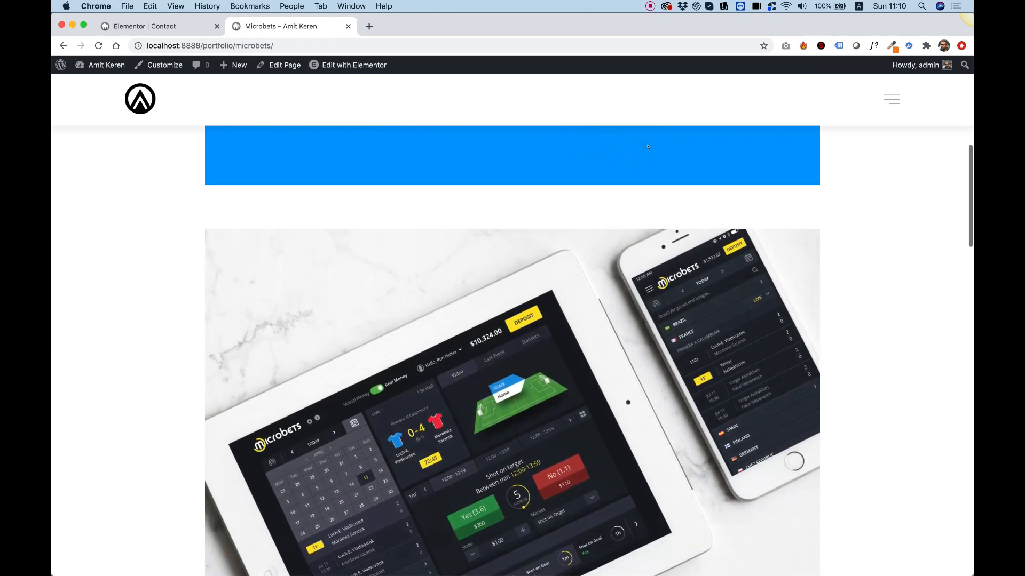
scroll(647, 146, "down", 15)
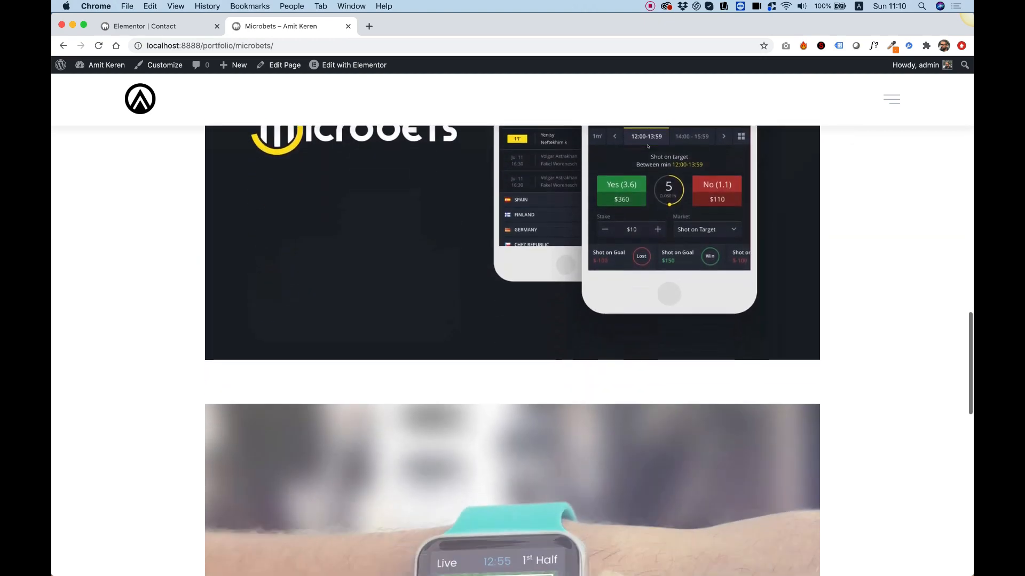
scroll(648, 147, "down", 15)
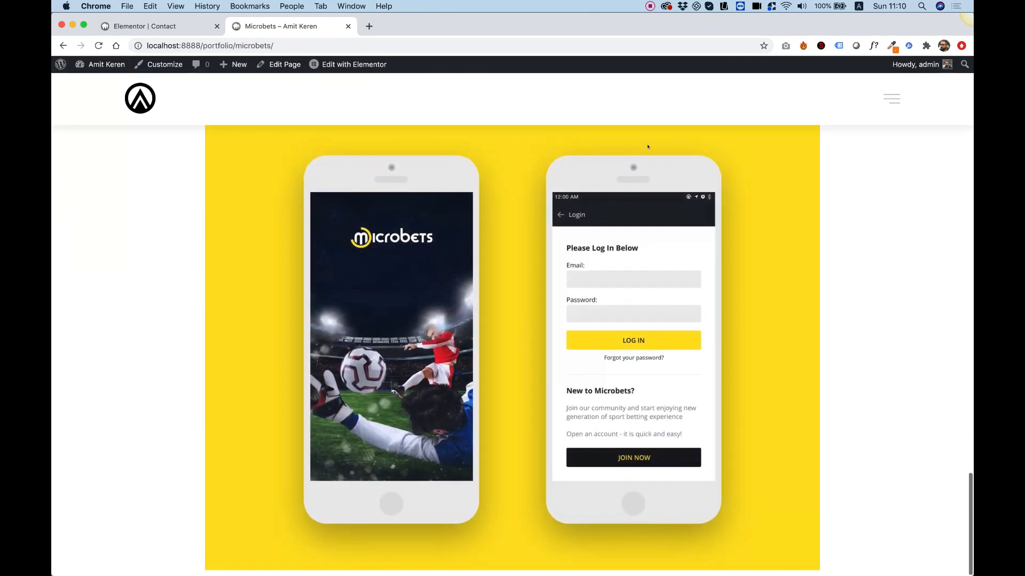
Step: Visit the live Contact and About pages through the site's navigation and review their layout and the full-screen menu popup
left_click(891, 99)
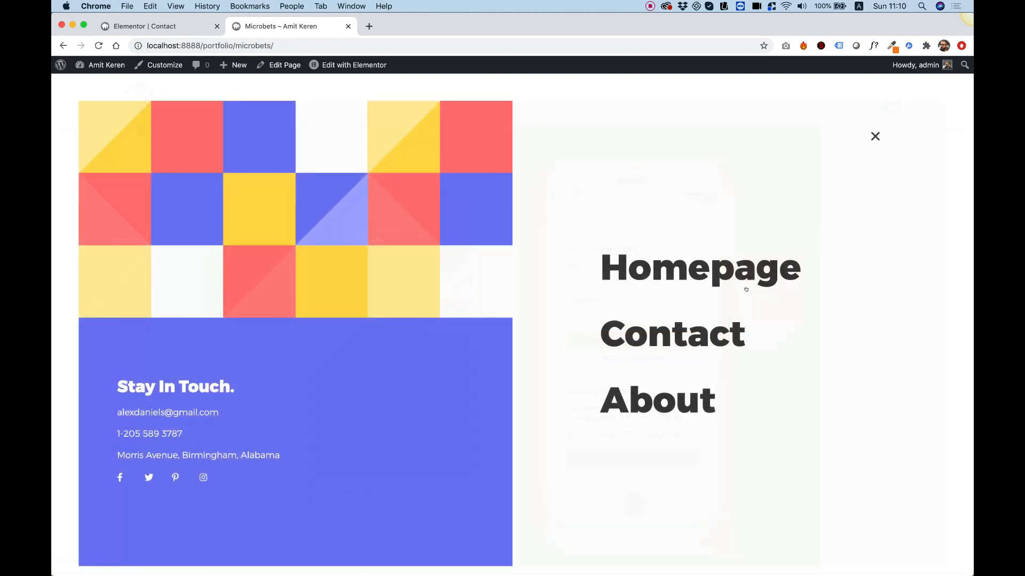
left_click(699, 332)
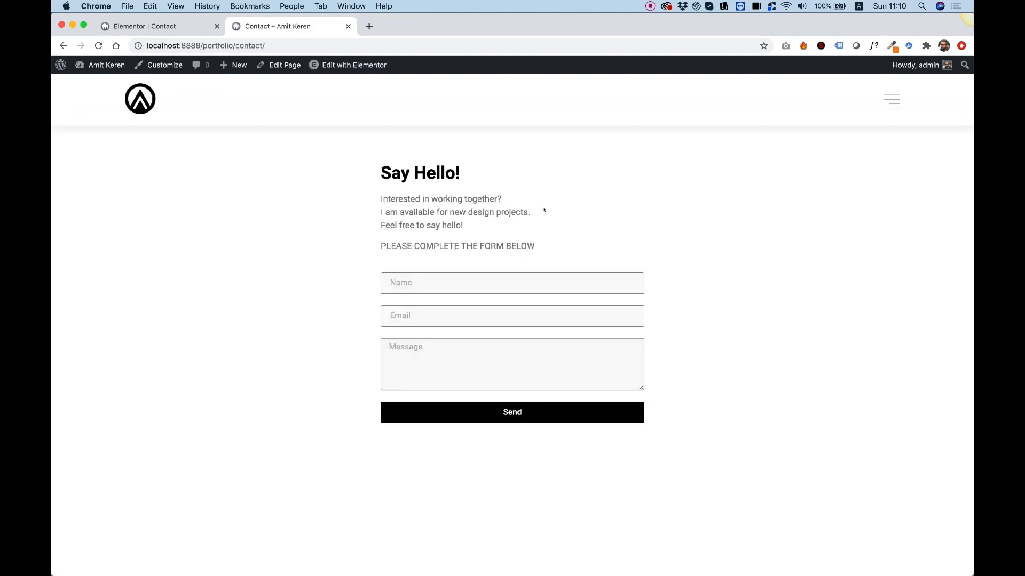
left_click(893, 101)
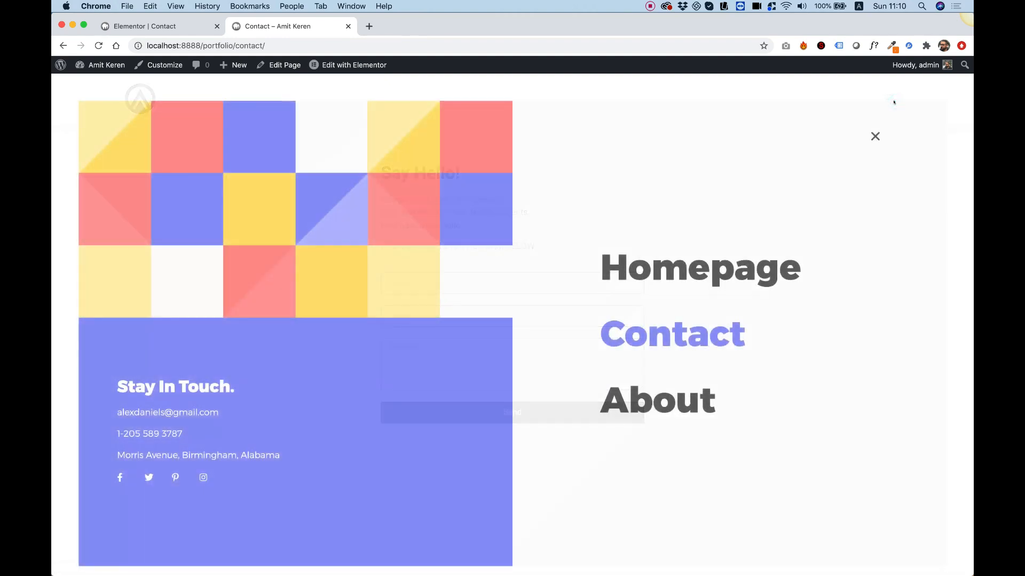
left_click(665, 389)
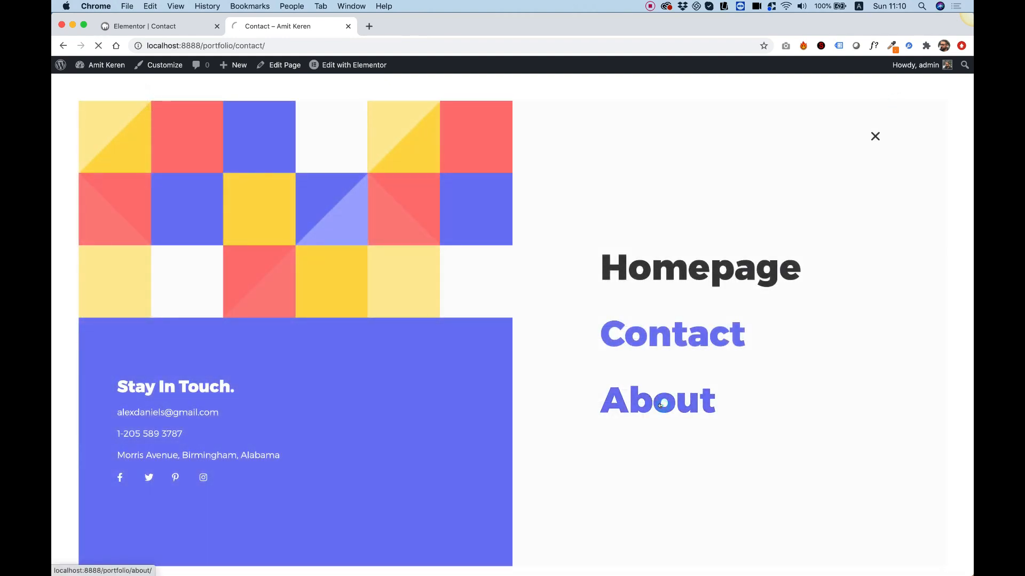
scroll(483, 210, "down", 2)
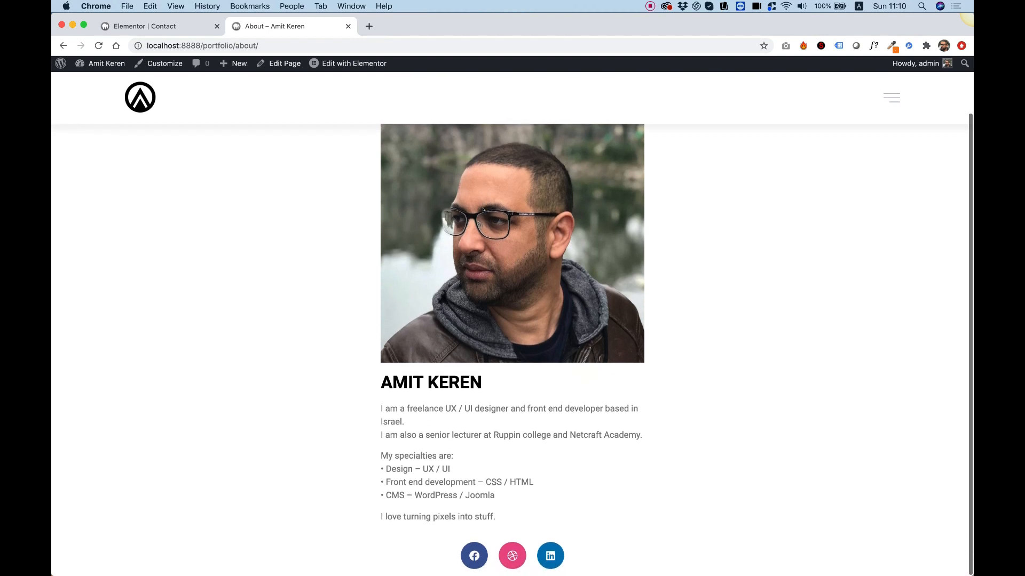
scroll(483, 210, "up", 1)
scroll(483, 210, "down", 1)
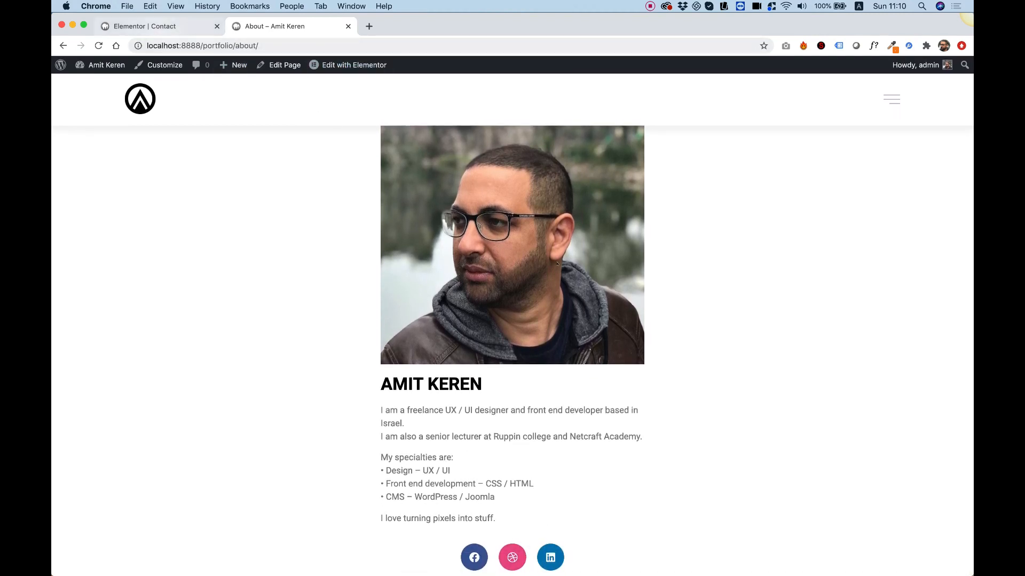
scroll(750, 192, "up", 2)
left_click(891, 99)
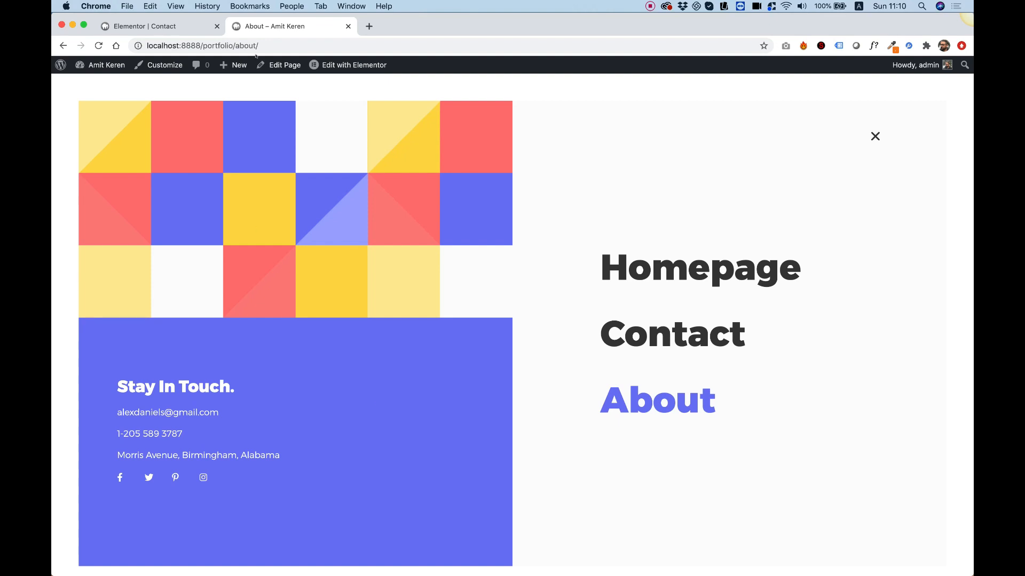
Step: Return to the Contact page's Elementor editor and exit it to the WordPress dashboard
left_click(166, 26)
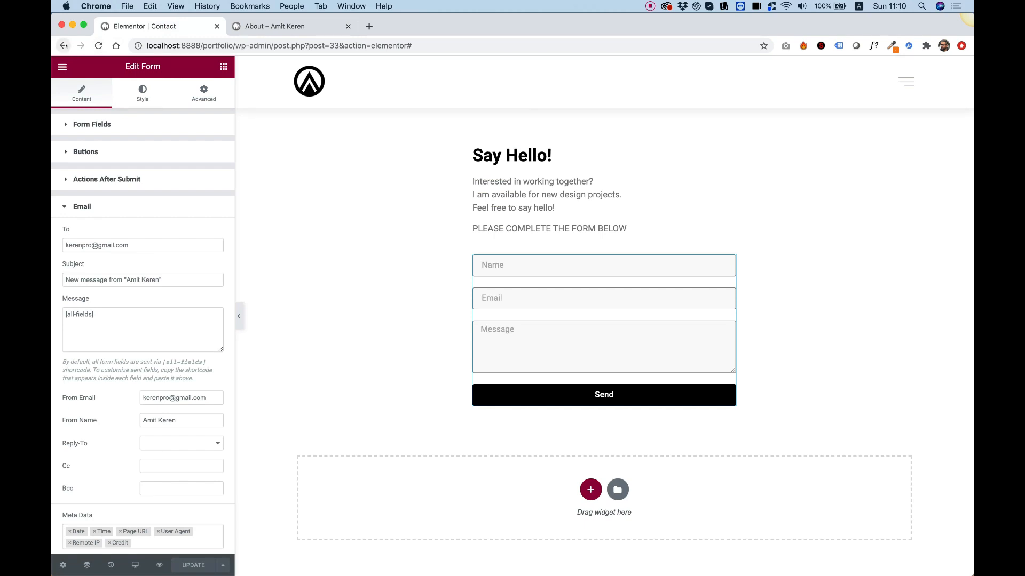
left_click(60, 67)
left_click(116, 254)
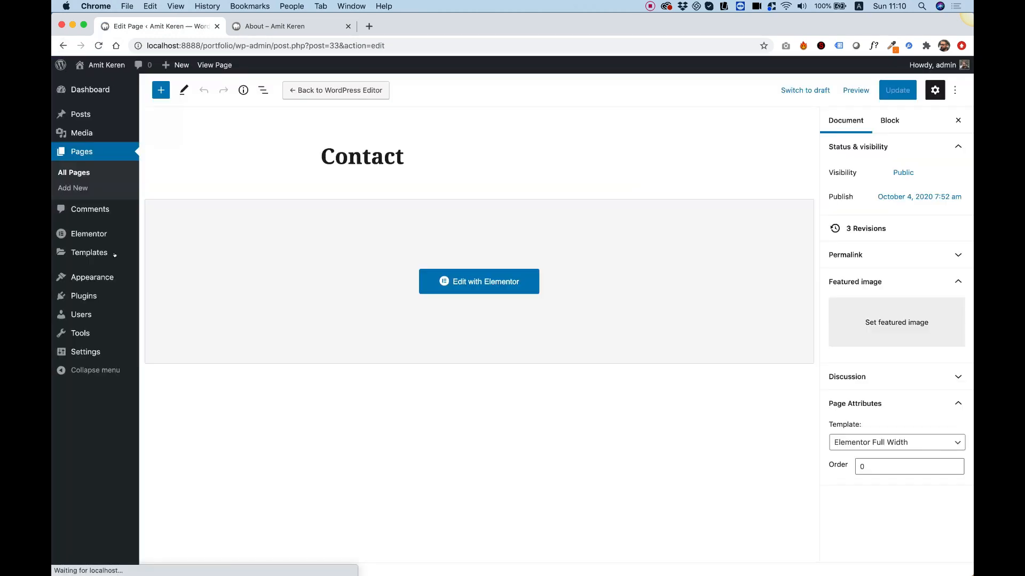
Step: Move the Contact item below About in the Main Menu structure of the WordPress menus and save the menu
mouse_move(102, 273)
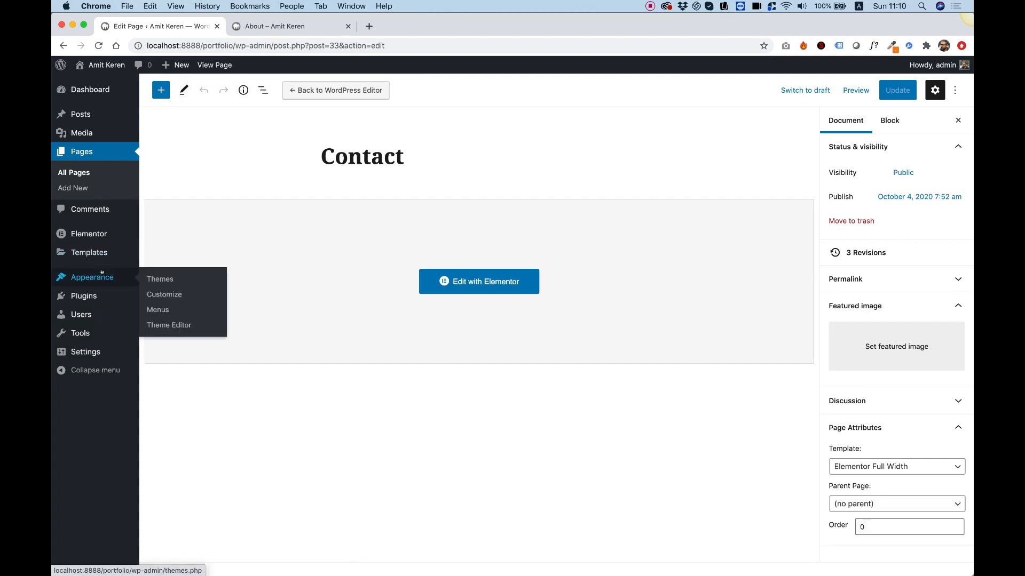
left_click(178, 309)
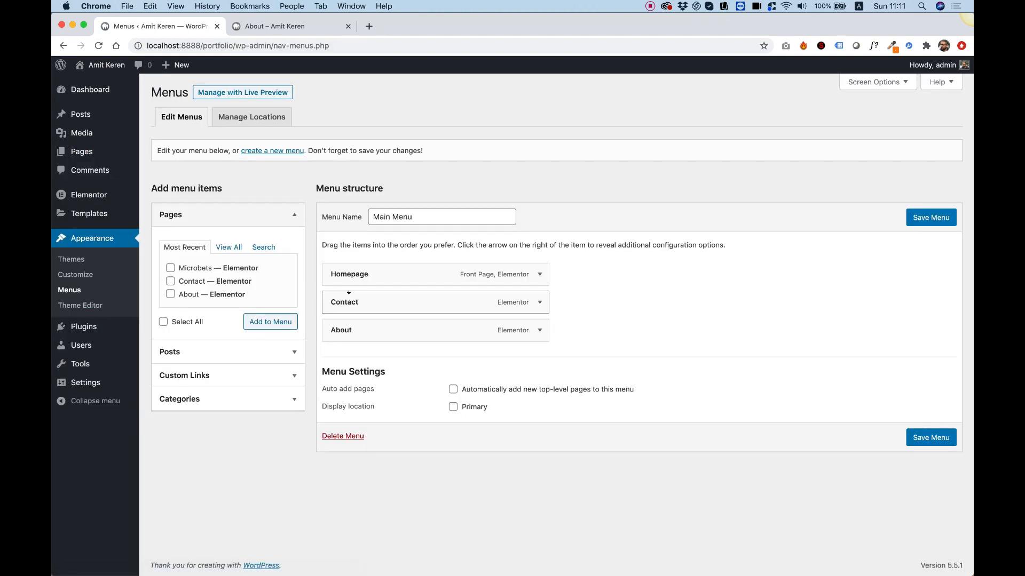
left_click_drag(339, 302, 374, 335)
left_click(932, 217)
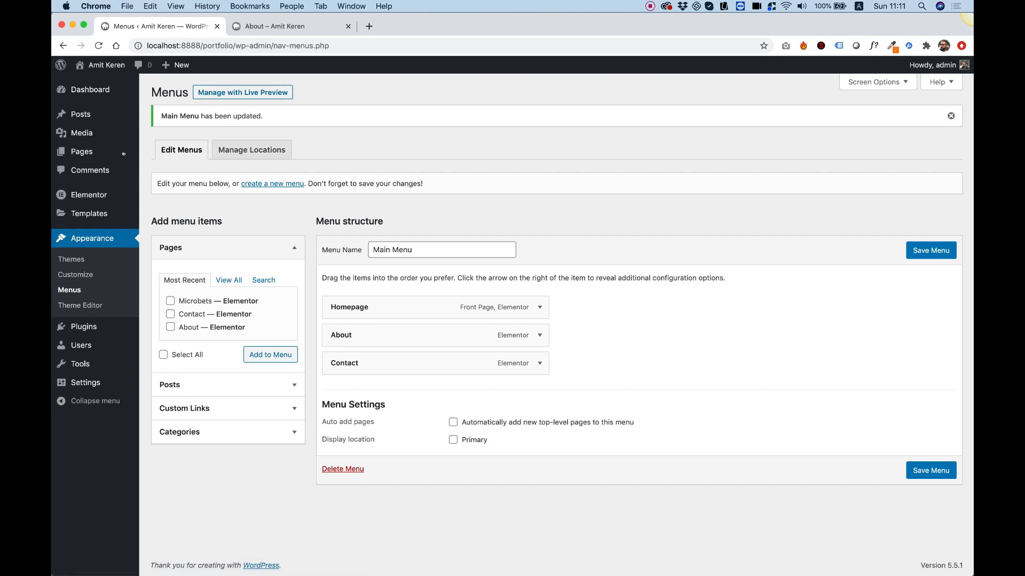
Step: Open the Main Menu popup template for editing with Elementor
mouse_move(86, 210)
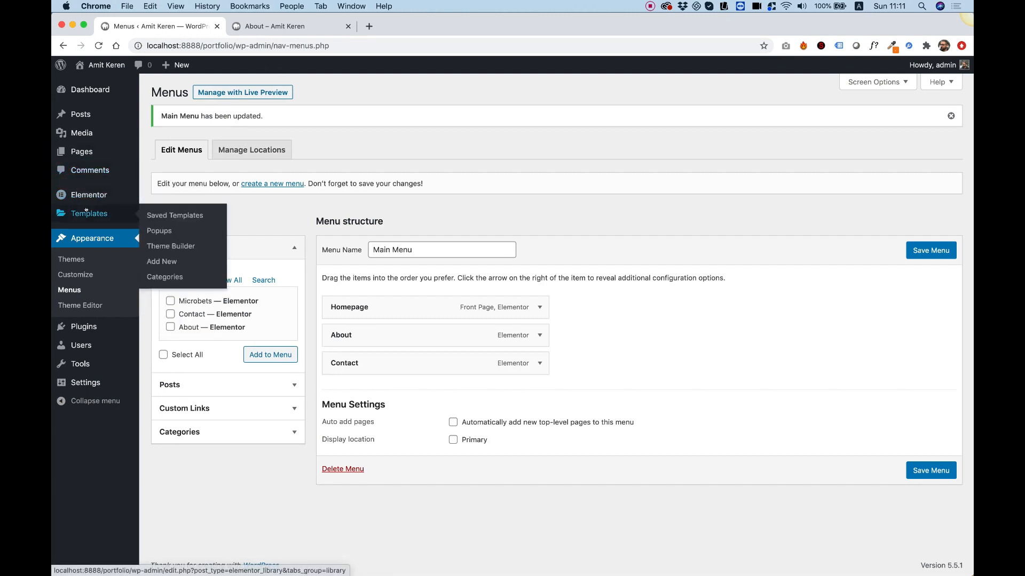
left_click(83, 154)
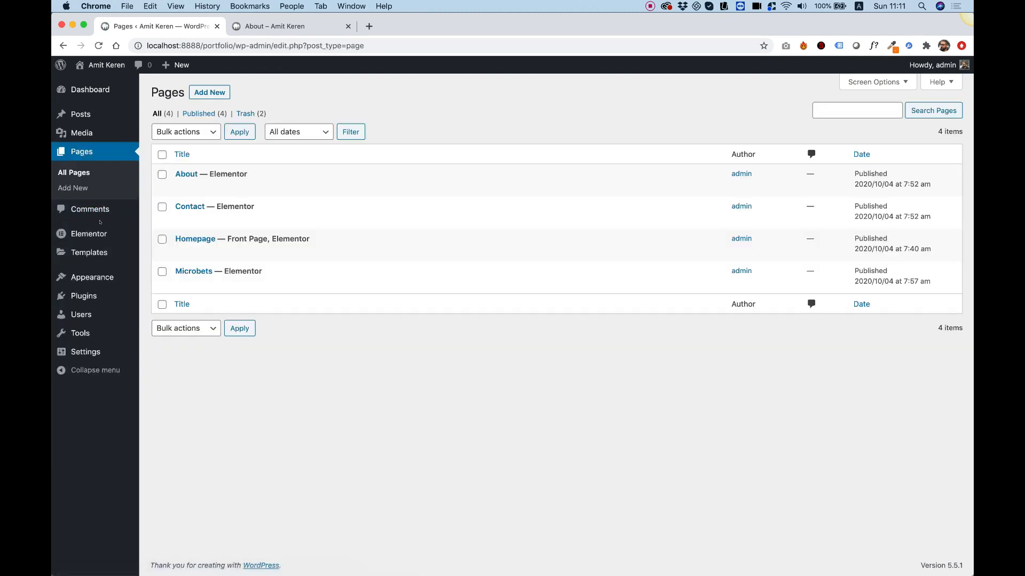
mouse_move(91, 253)
left_click(152, 269)
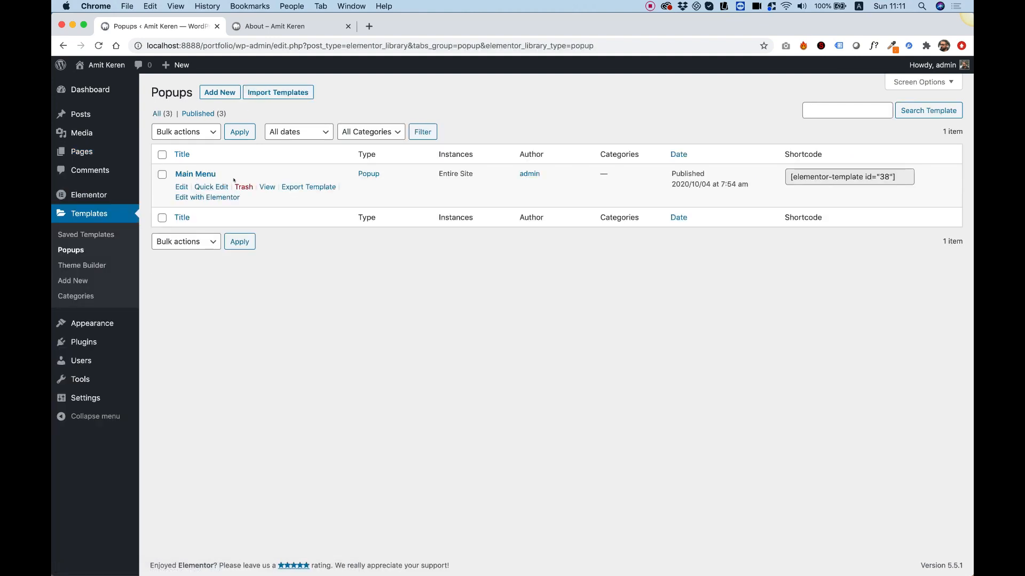
left_click(218, 198)
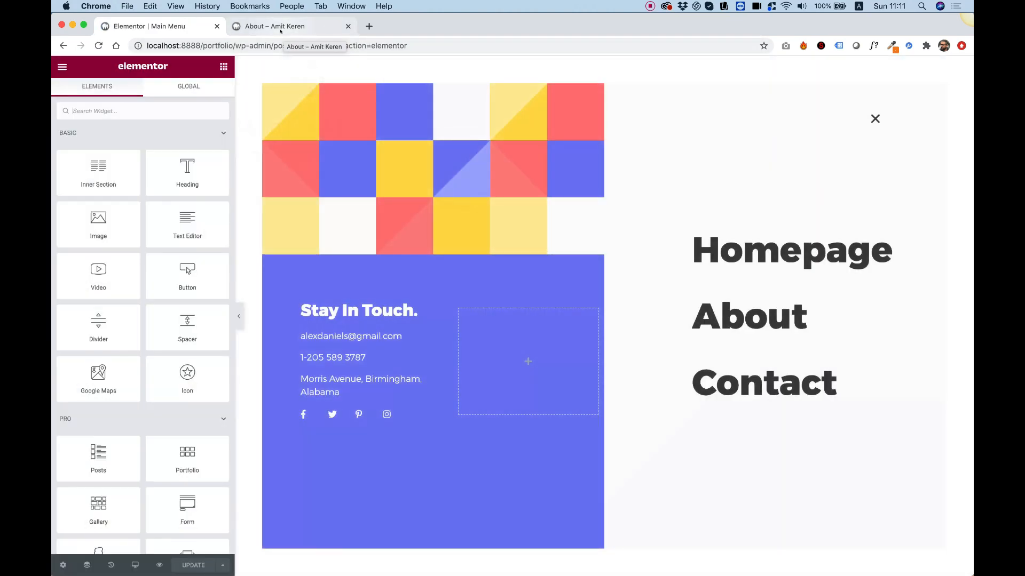
Step: Close the menu popup on the live About page, open that page in Elementor, and copy its social icons widget
left_click(280, 31)
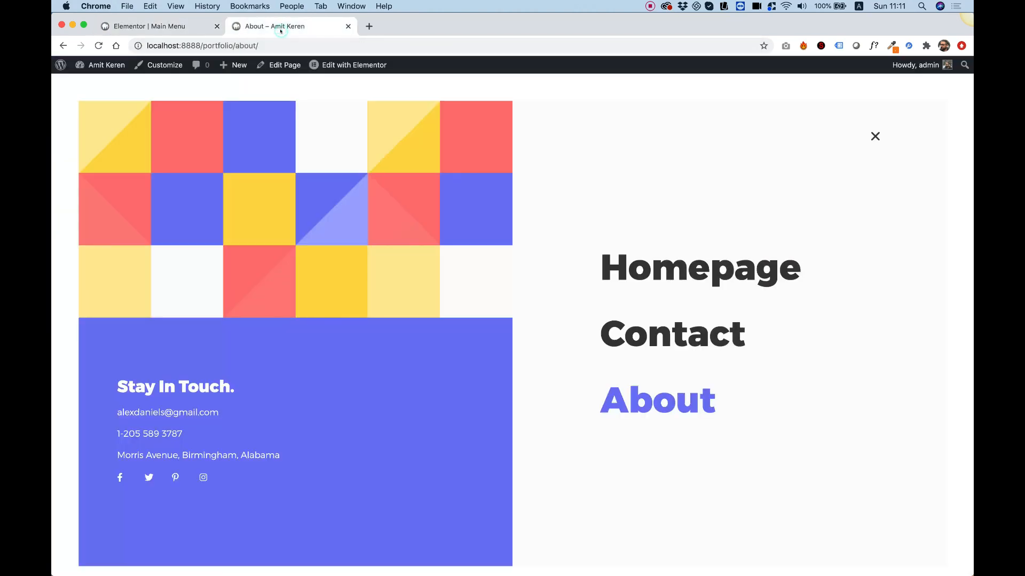
left_click(876, 137)
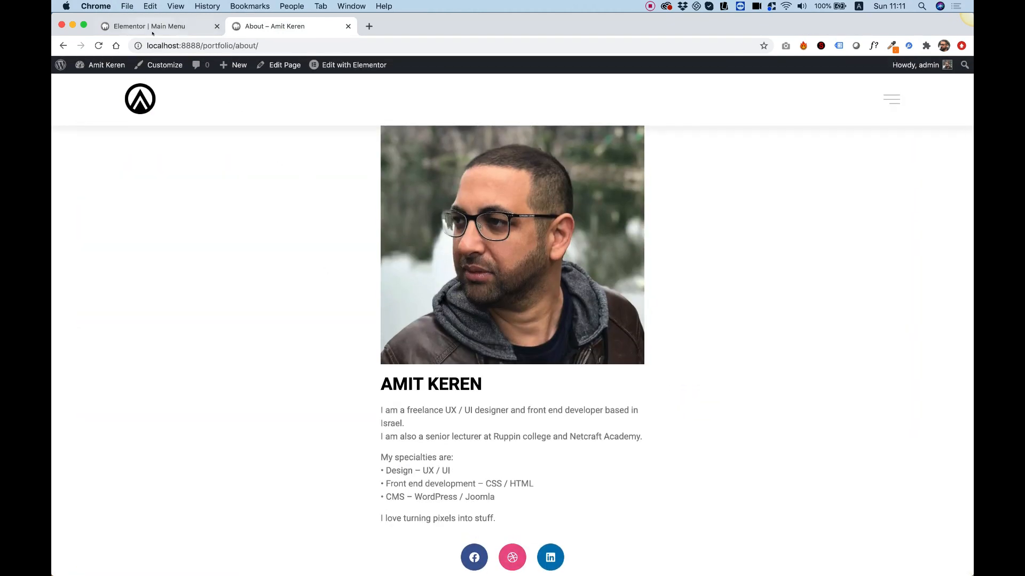
left_click(152, 33)
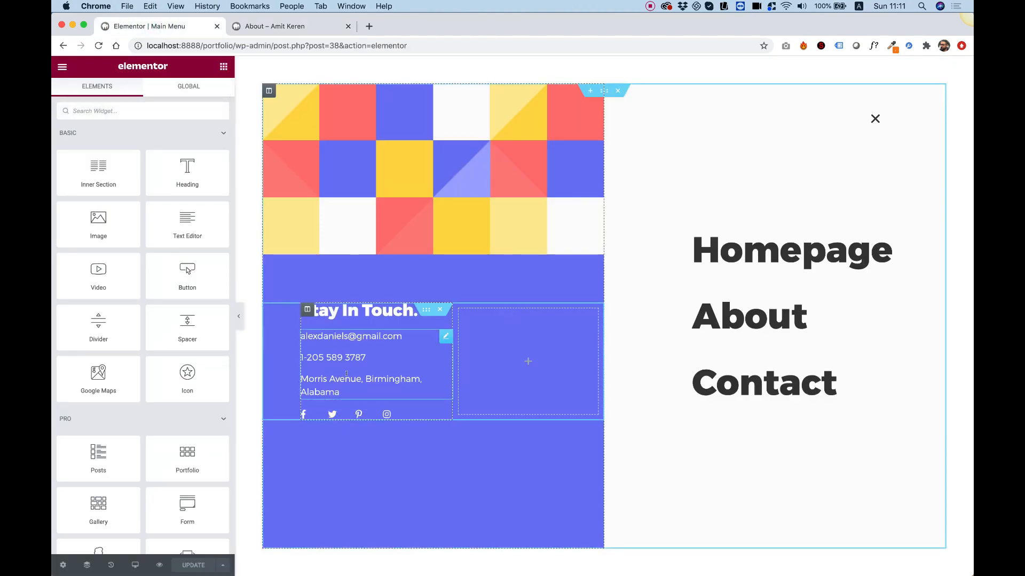
left_click(281, 26)
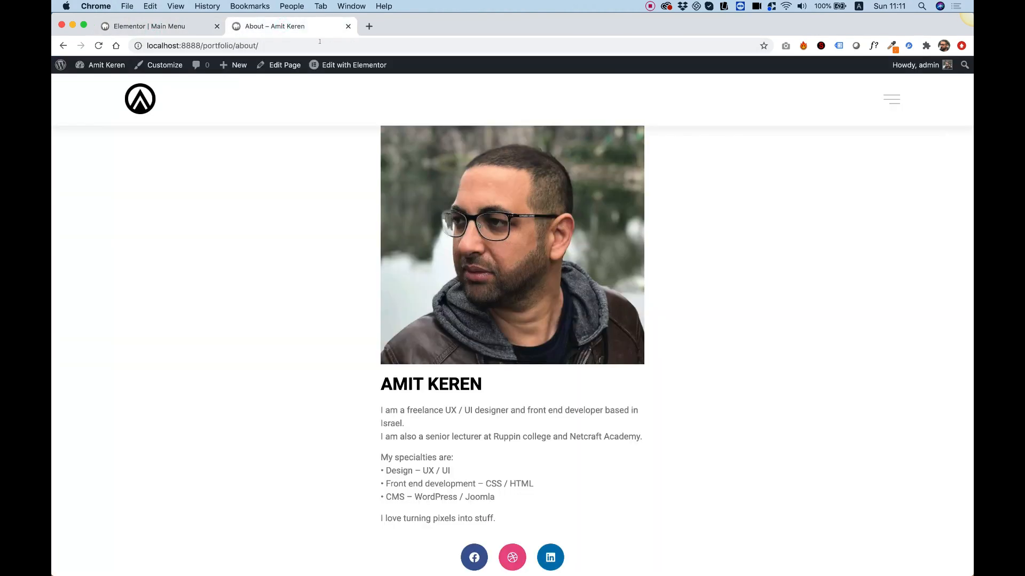
left_click(338, 66)
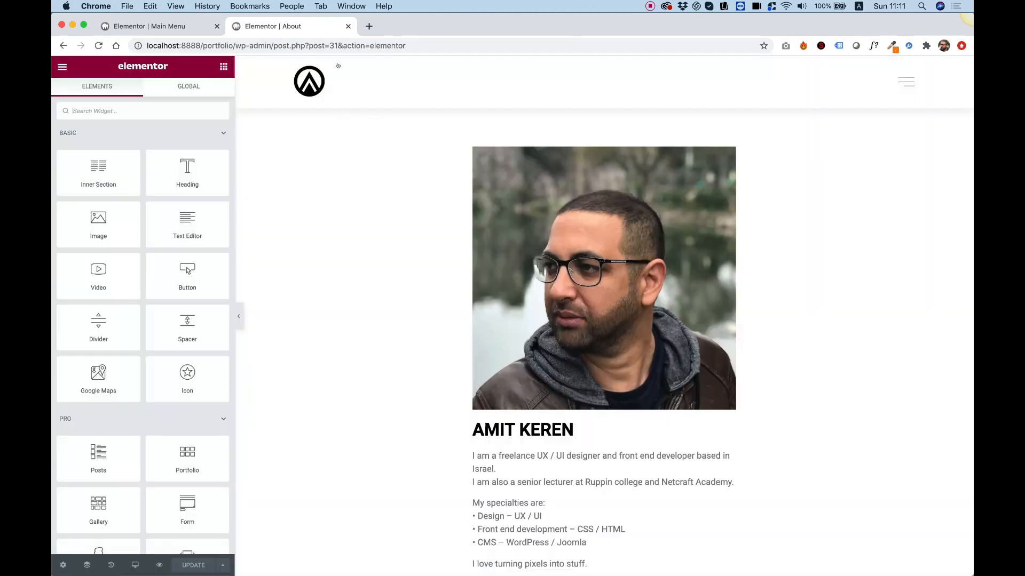
scroll(677, 414, "down", 3)
right_click(674, 382)
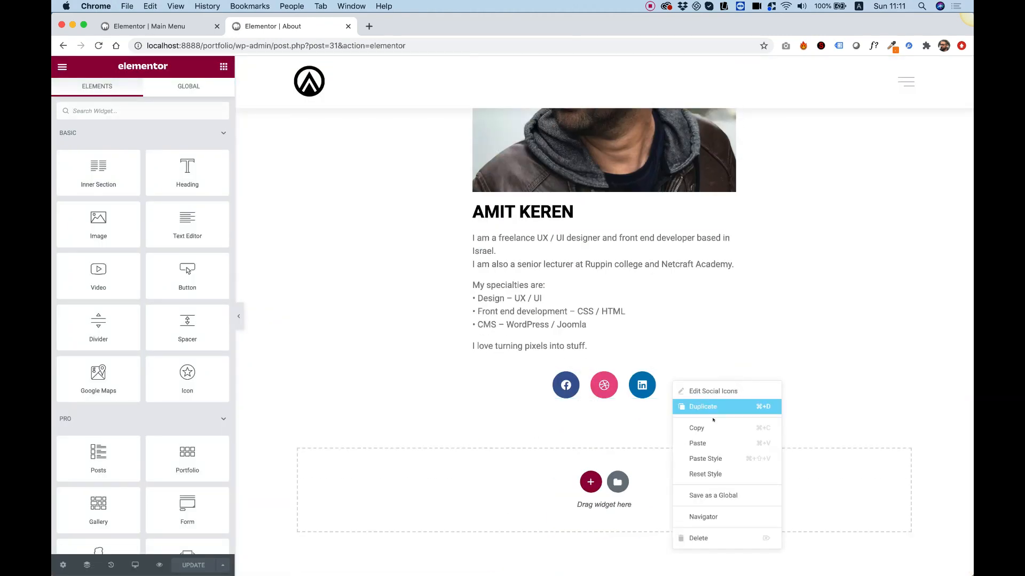
left_click(712, 427)
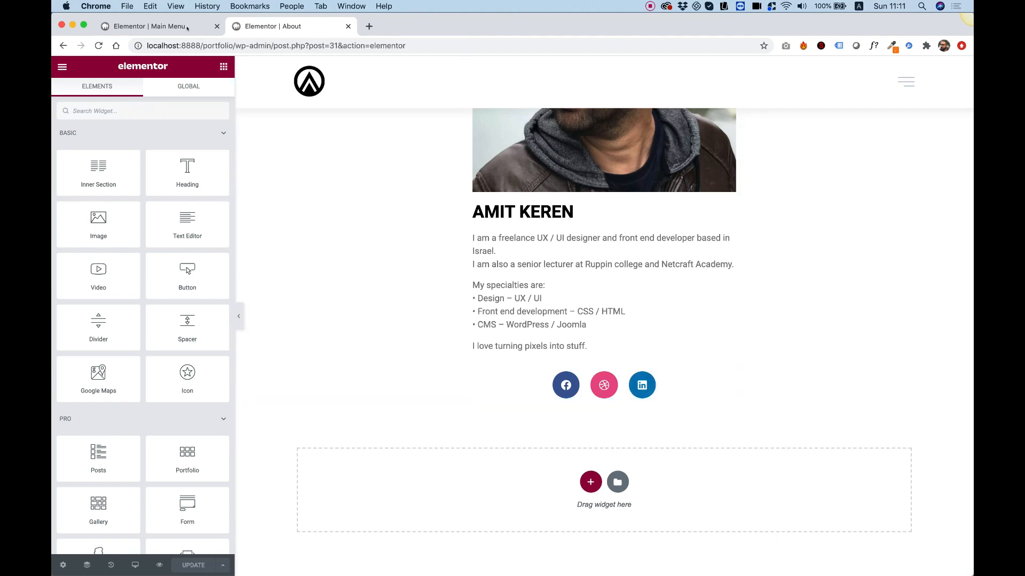
Step: Paste the copied social icons below the contact details in the Main Menu popup and delete the old social icons row
left_click(187, 26)
right_click(324, 392)
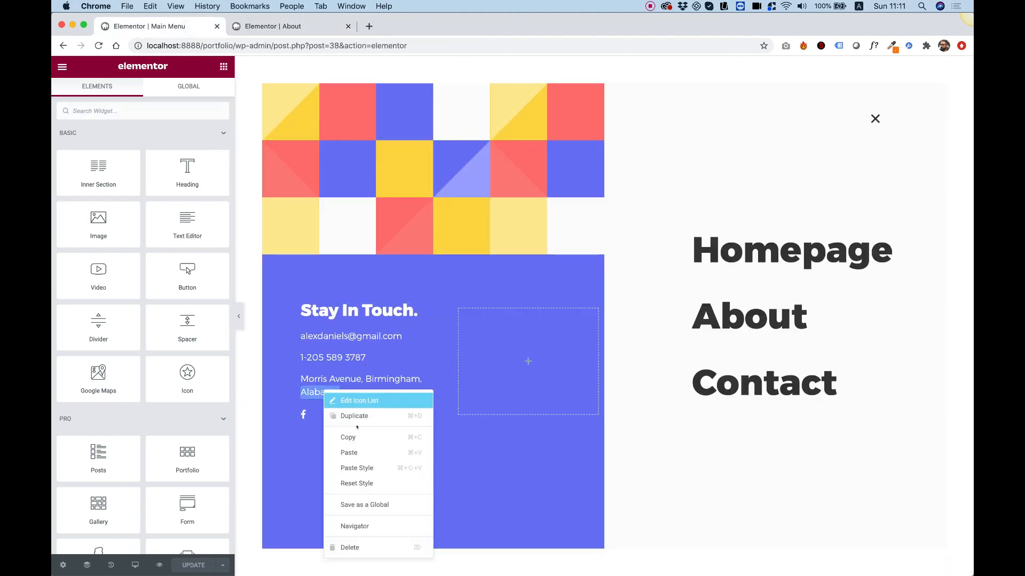
left_click(357, 454)
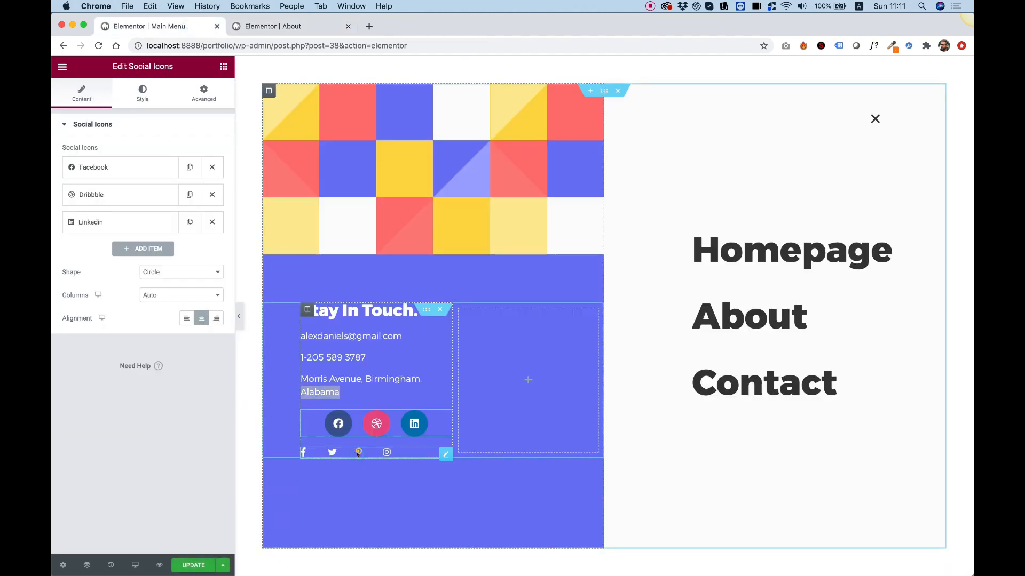
right_click(417, 452)
left_click(447, 564)
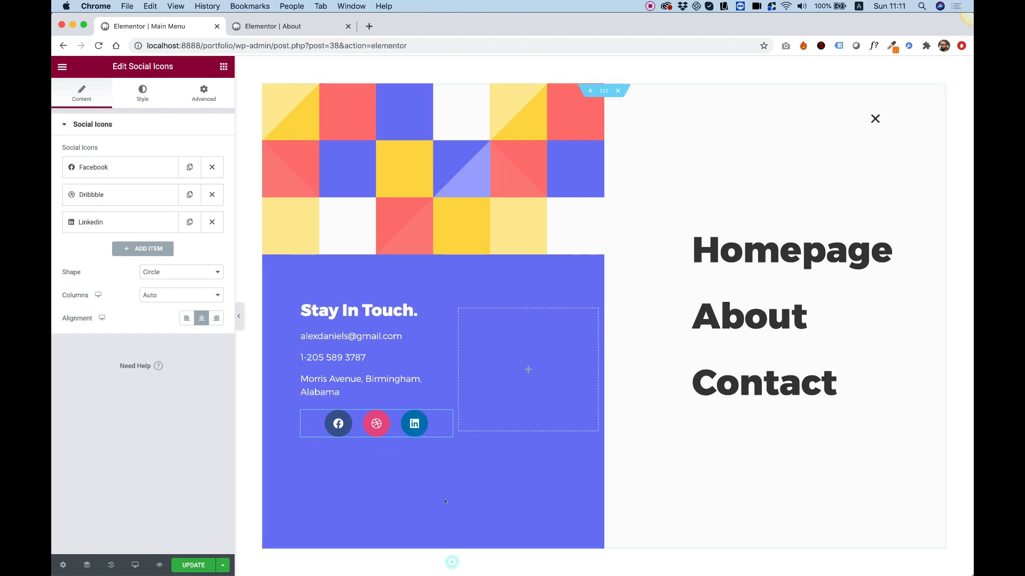
Step: Align the popup's pasted social icons to the left and update the Main Menu popup
left_click(444, 417)
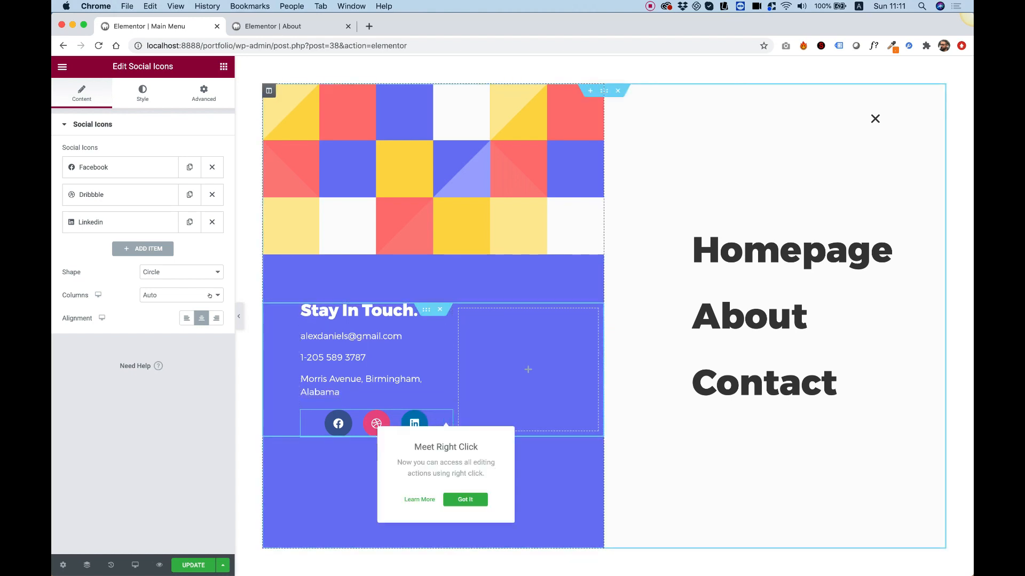
left_click(185, 319)
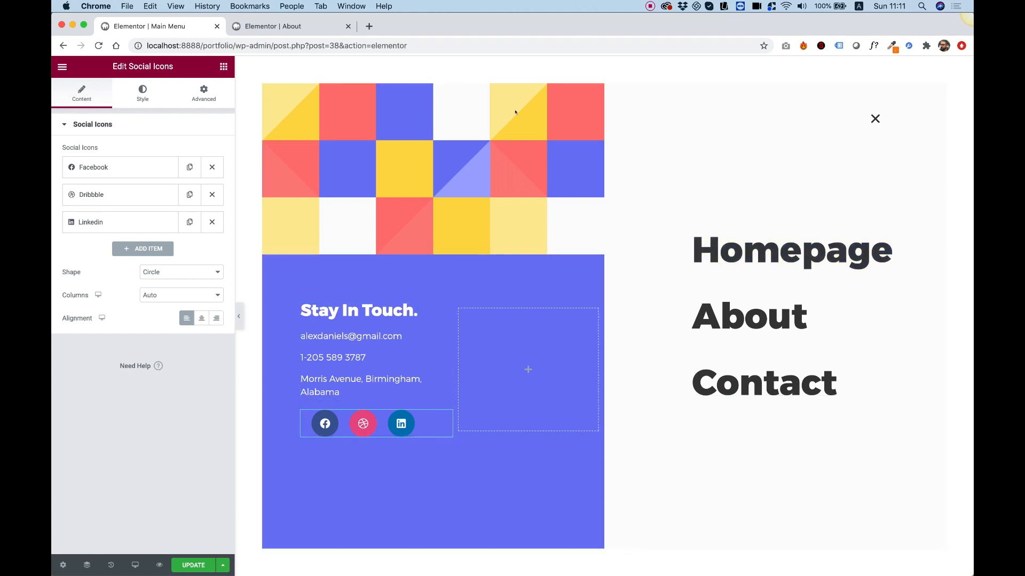
left_click(182, 566)
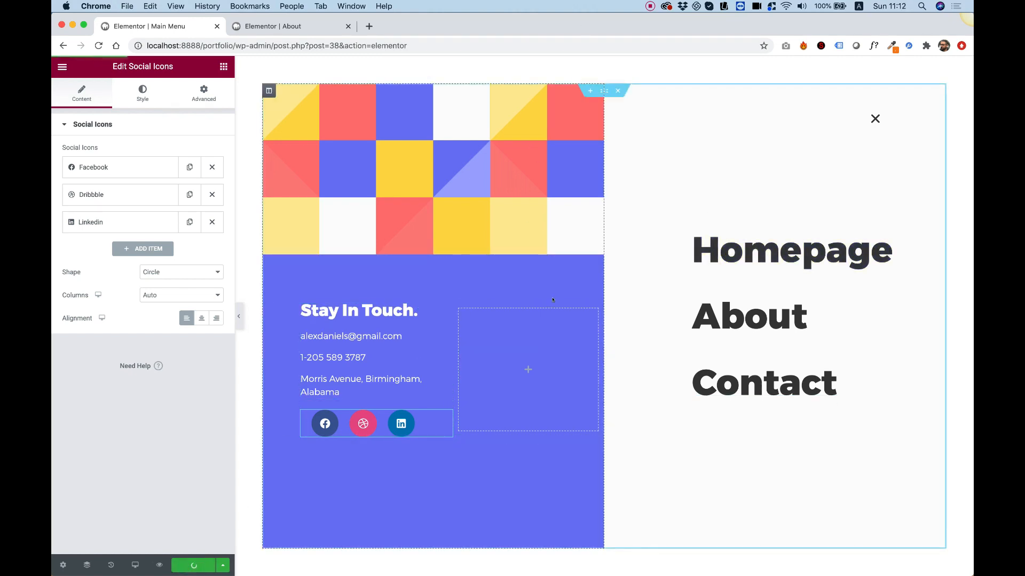